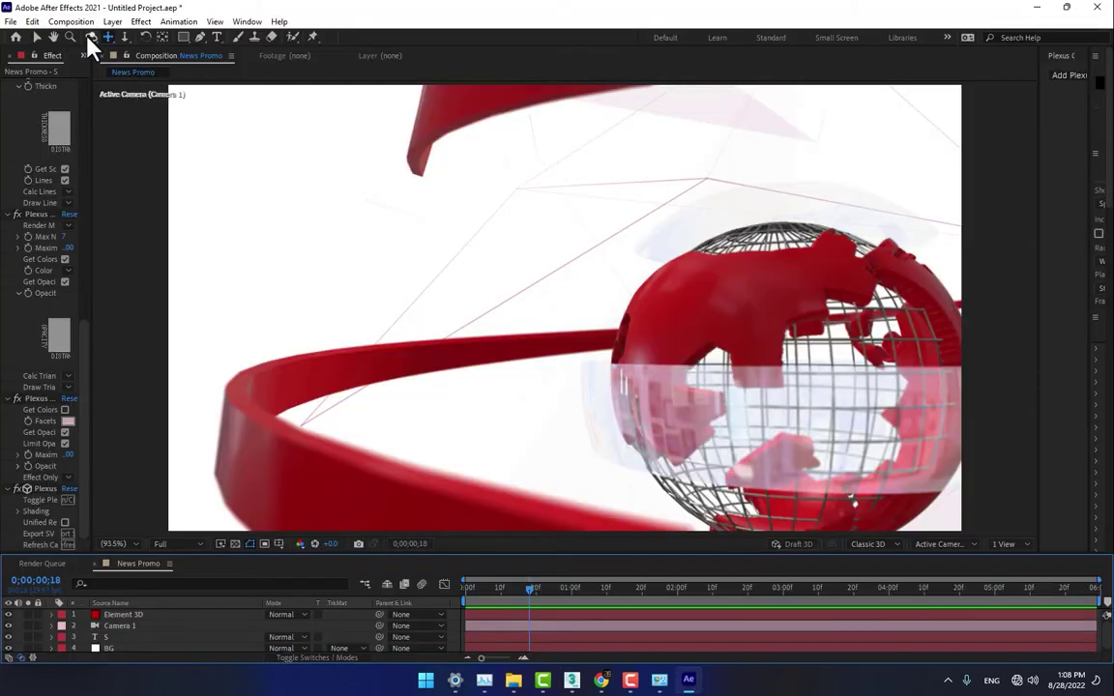
pyautogui.click(90, 38)
pyautogui.moveTo(712, 359); pyautogui.dragTo(800, 427)
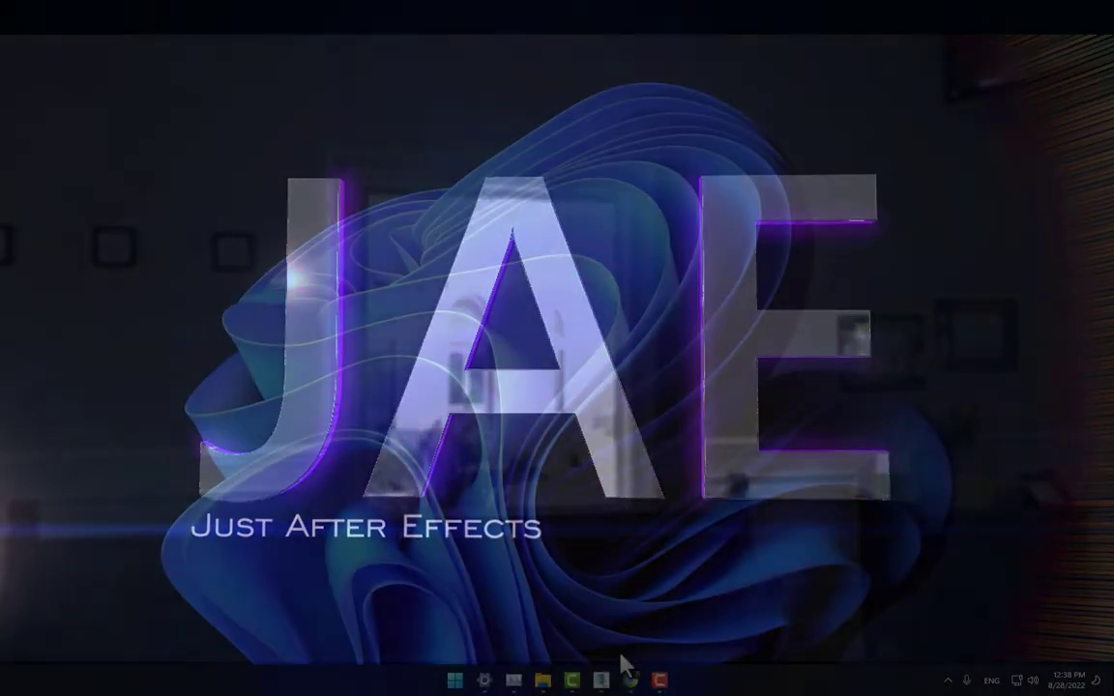
# Switch to 3ds Max and create a GeoSphere centred in the Front view with a radius of about 60.5 and 200 segments.
pyautogui.click(609, 678)
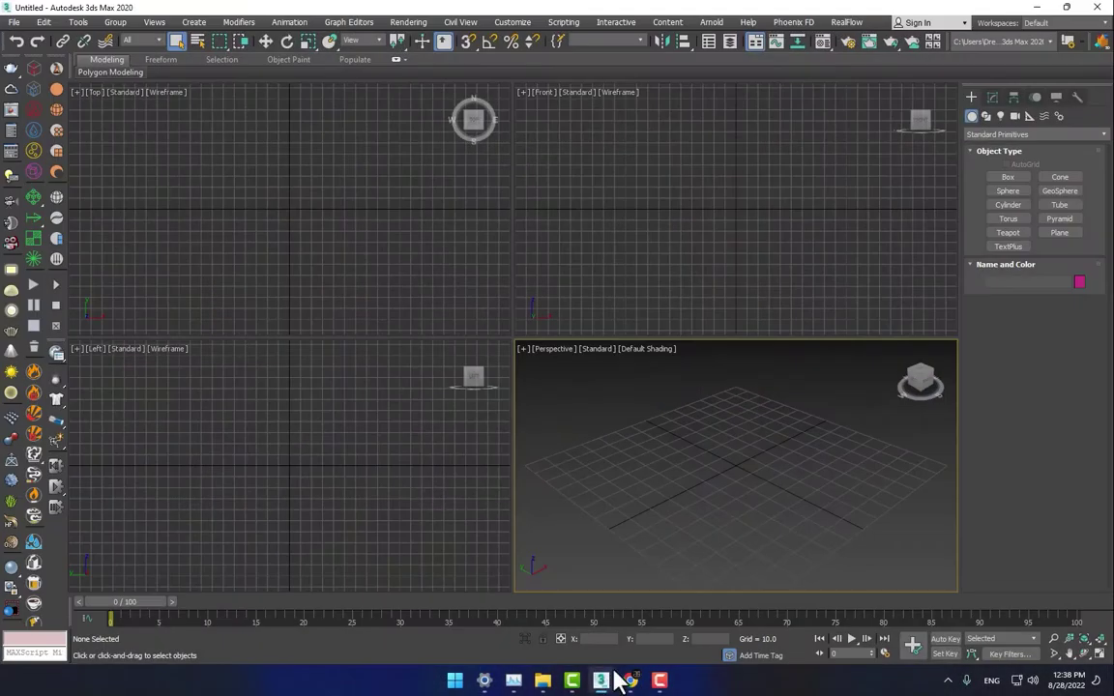
pyautogui.click(1058, 190)
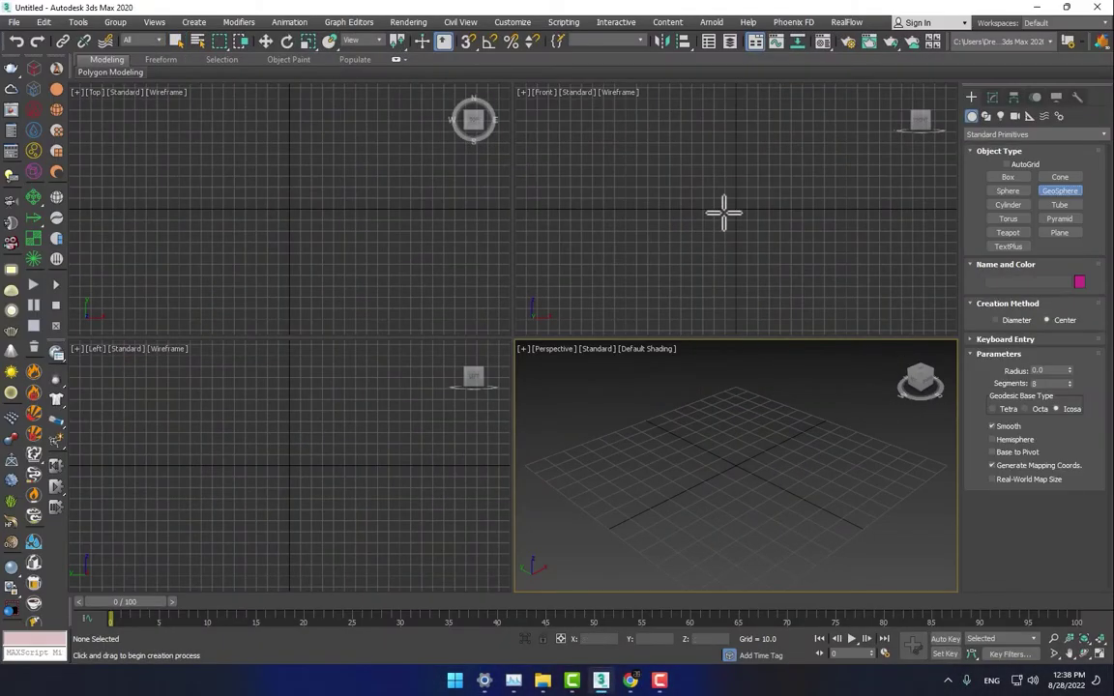
pyautogui.moveTo(736, 206); pyautogui.dragTo(766, 247)
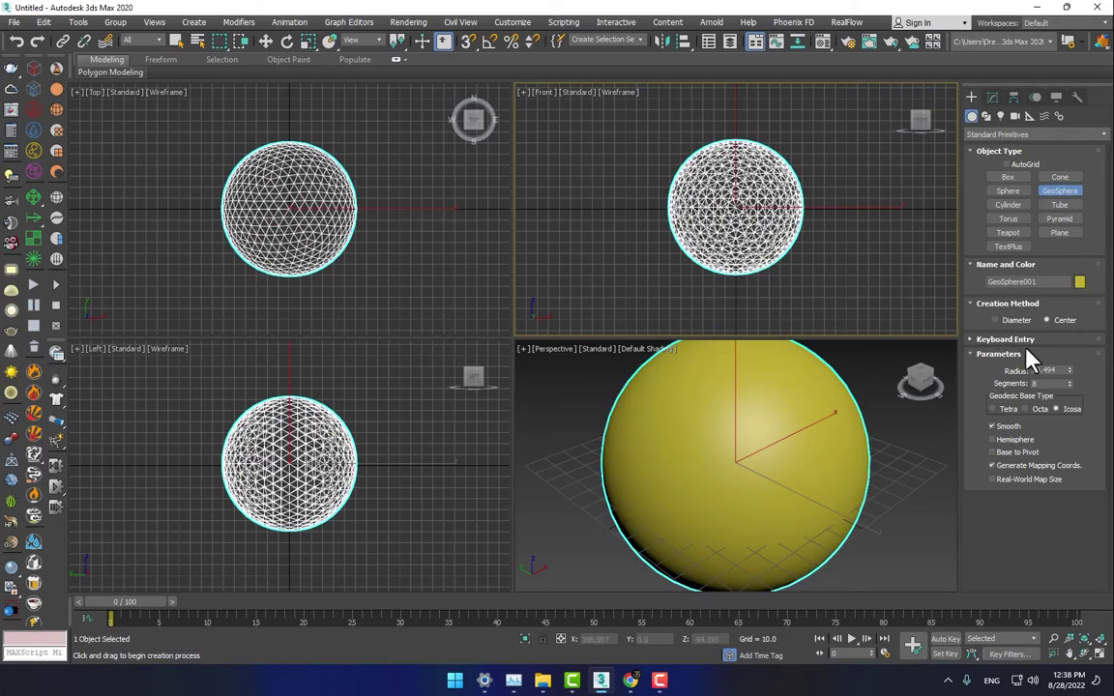
pyautogui.moveTo(1069, 384); pyautogui.dragTo(1074, 270)
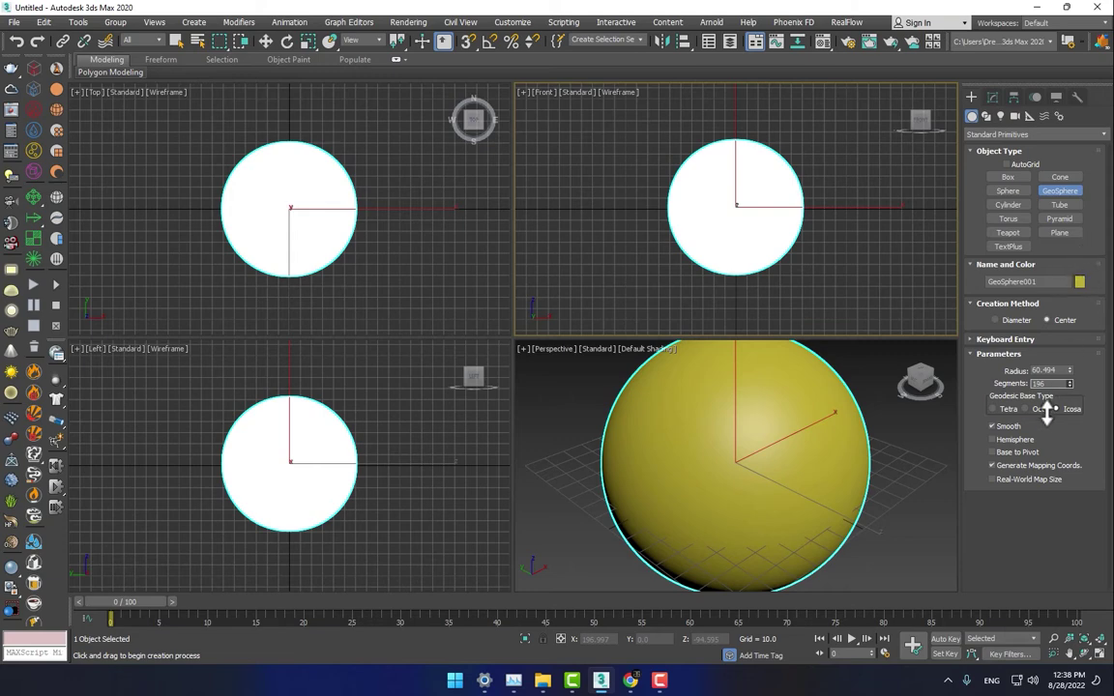
pyautogui.moveTo(1069, 383); pyautogui.dragTo(1057, 400)
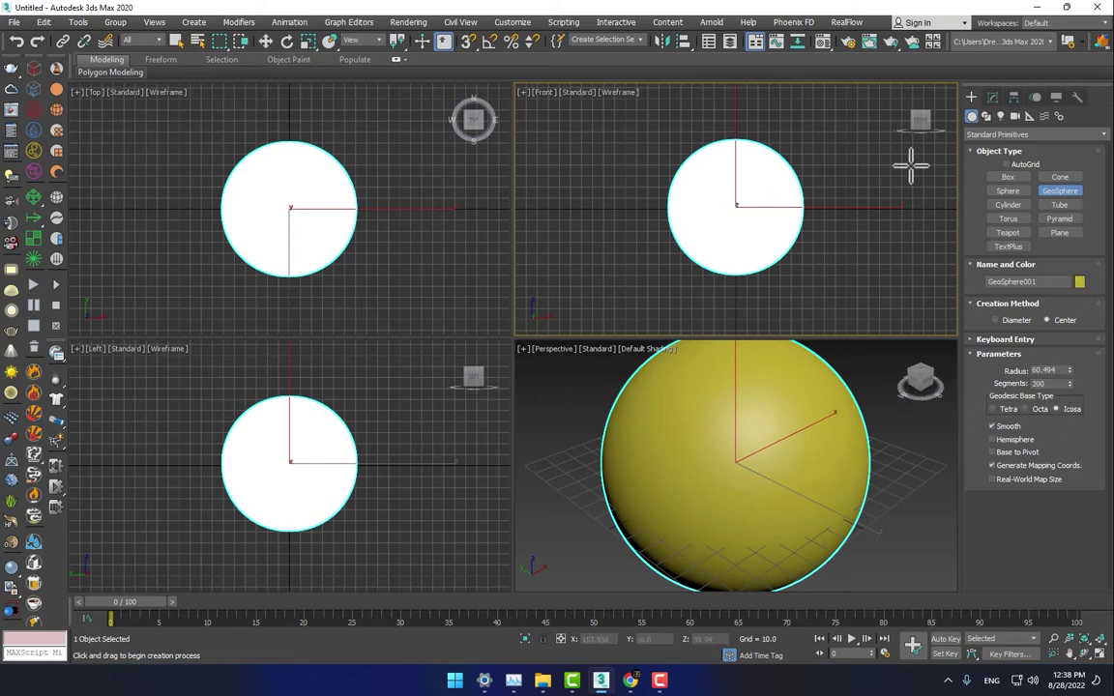
# Add a Displace modifier to the geosphere and load the desktop image wp.png as its displacement bitmap.
pyautogui.click(992, 98)
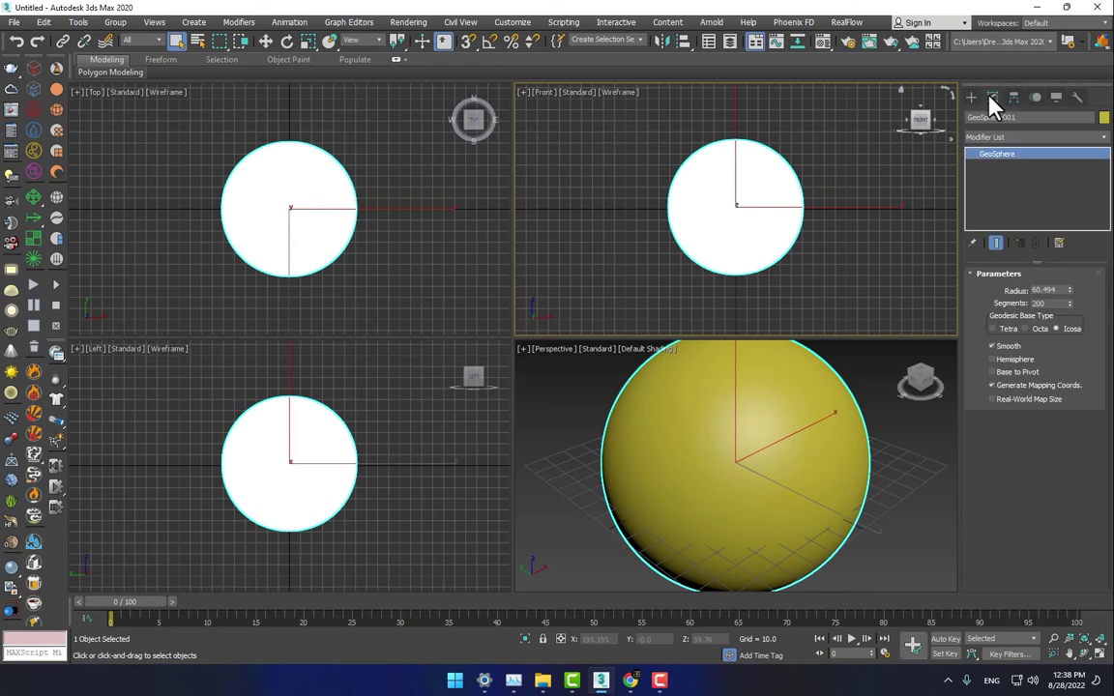
pyautogui.click(1020, 136)
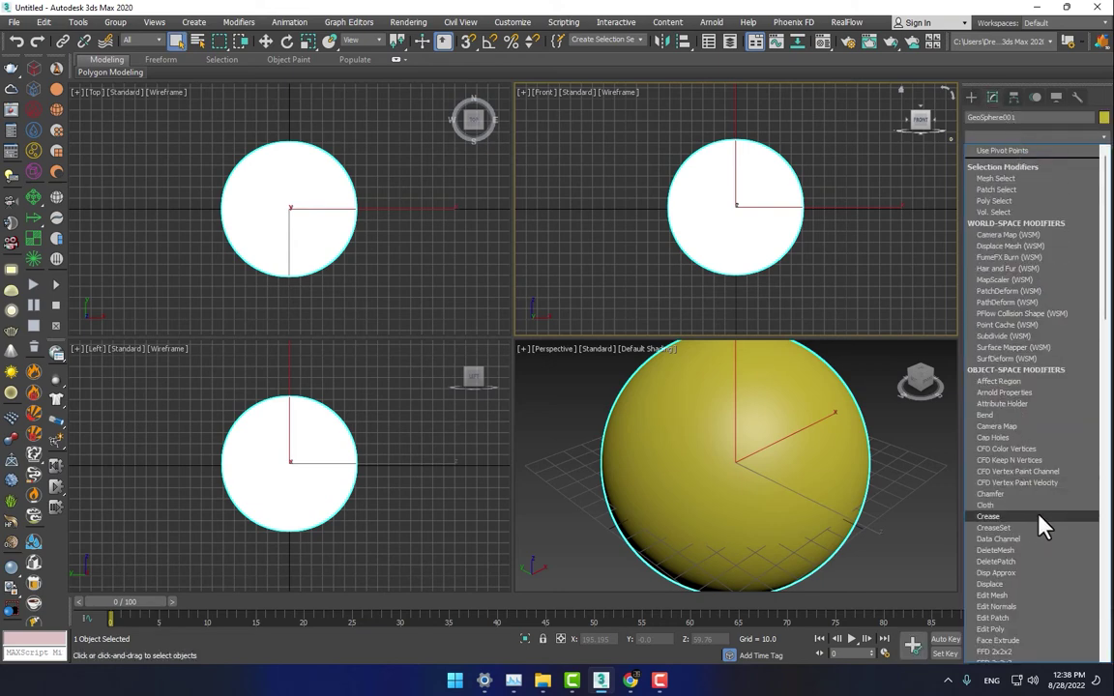
pyautogui.click(1006, 584)
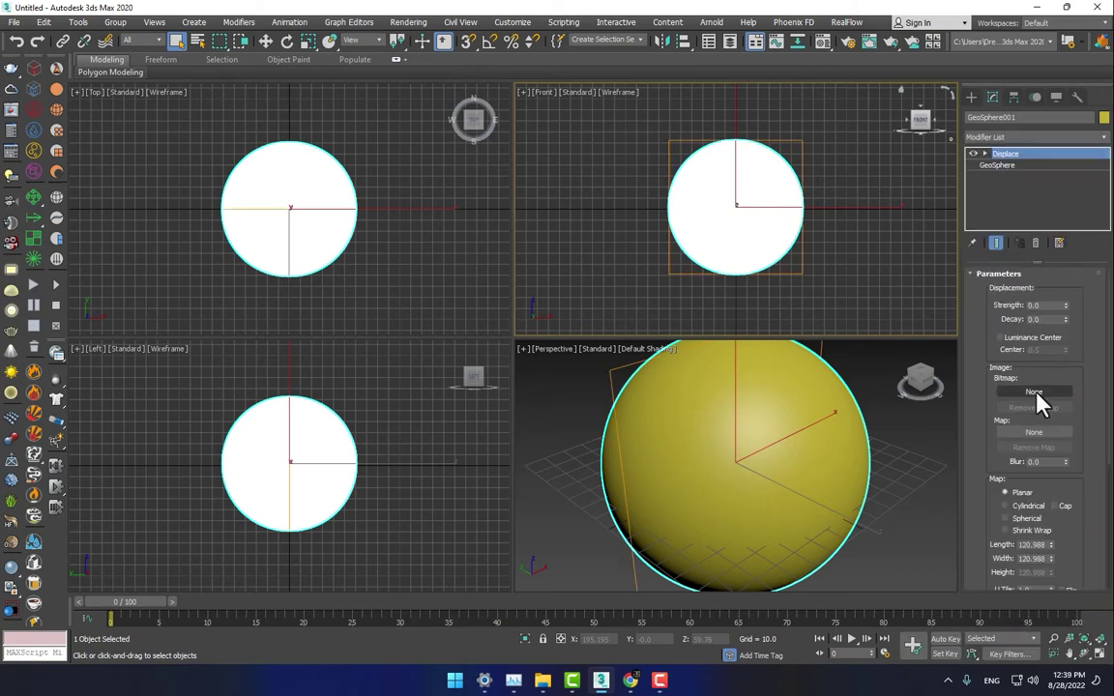
pyautogui.click(1034, 392)
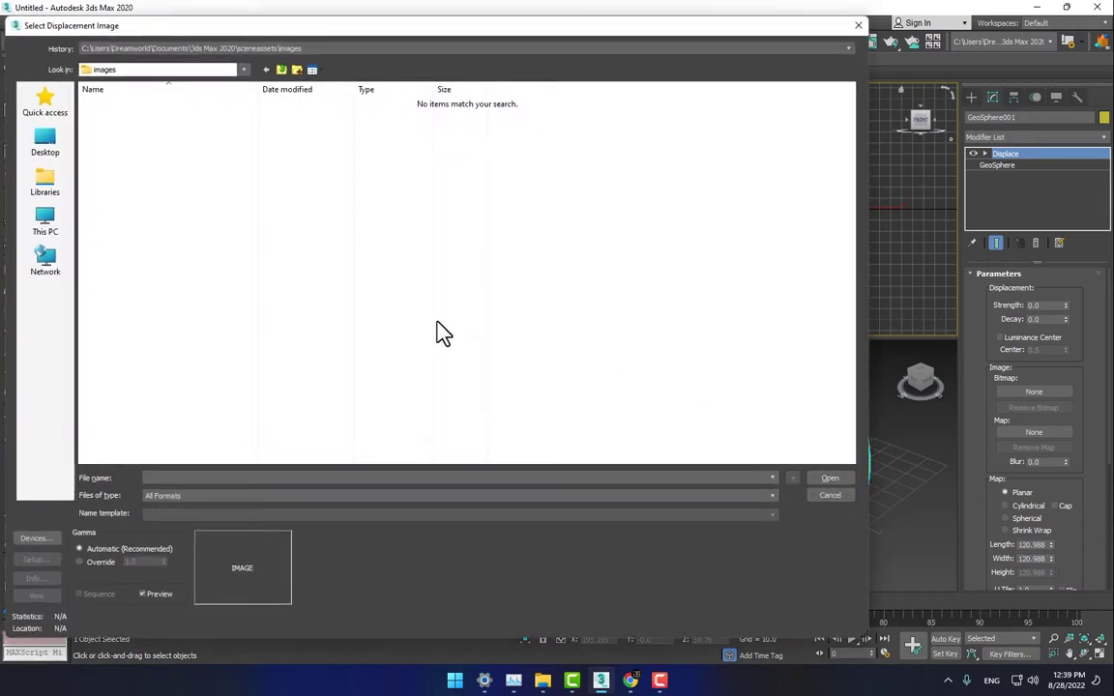
pyautogui.click(48, 145)
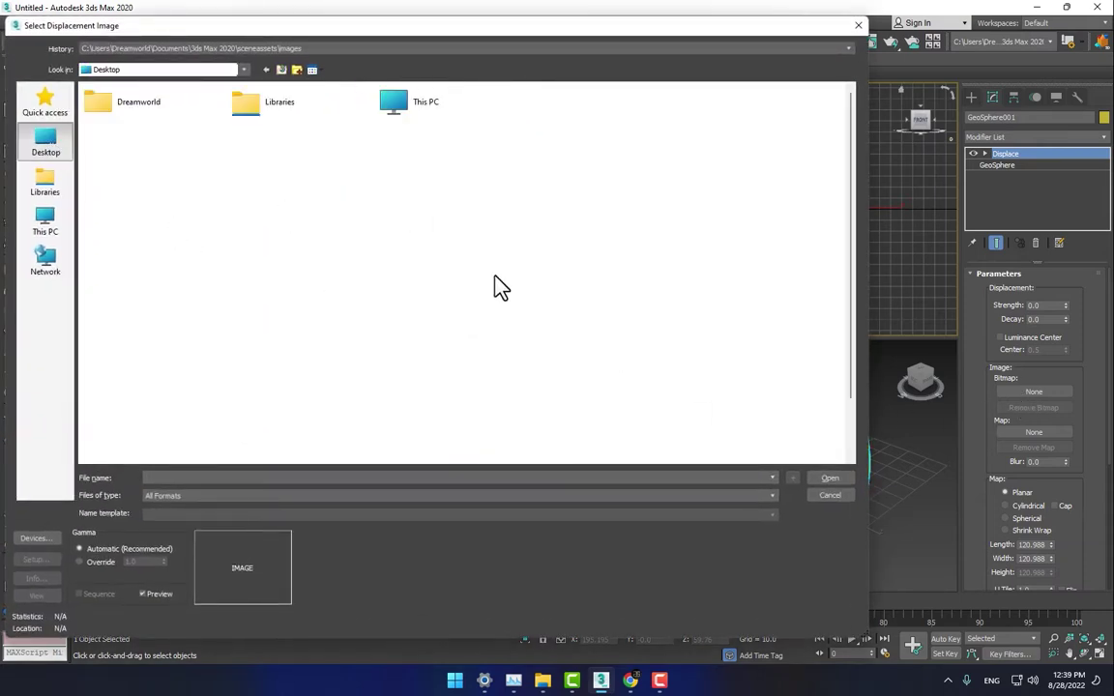
pyautogui.scroll(-2, 522, 339)
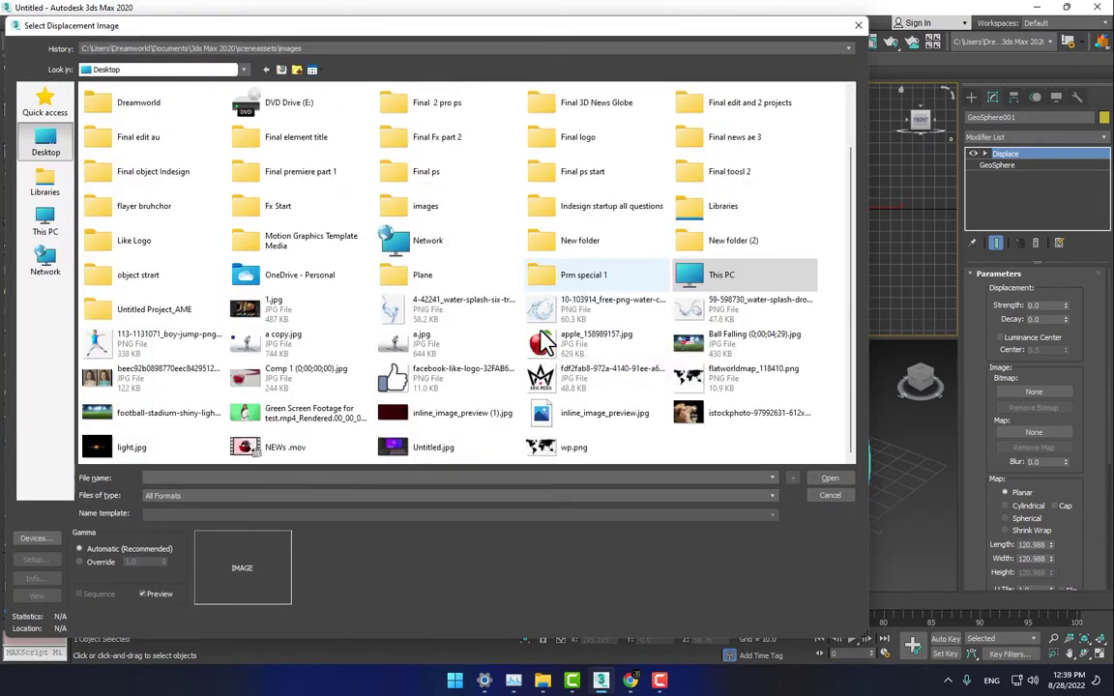
pyautogui.click(565, 451)
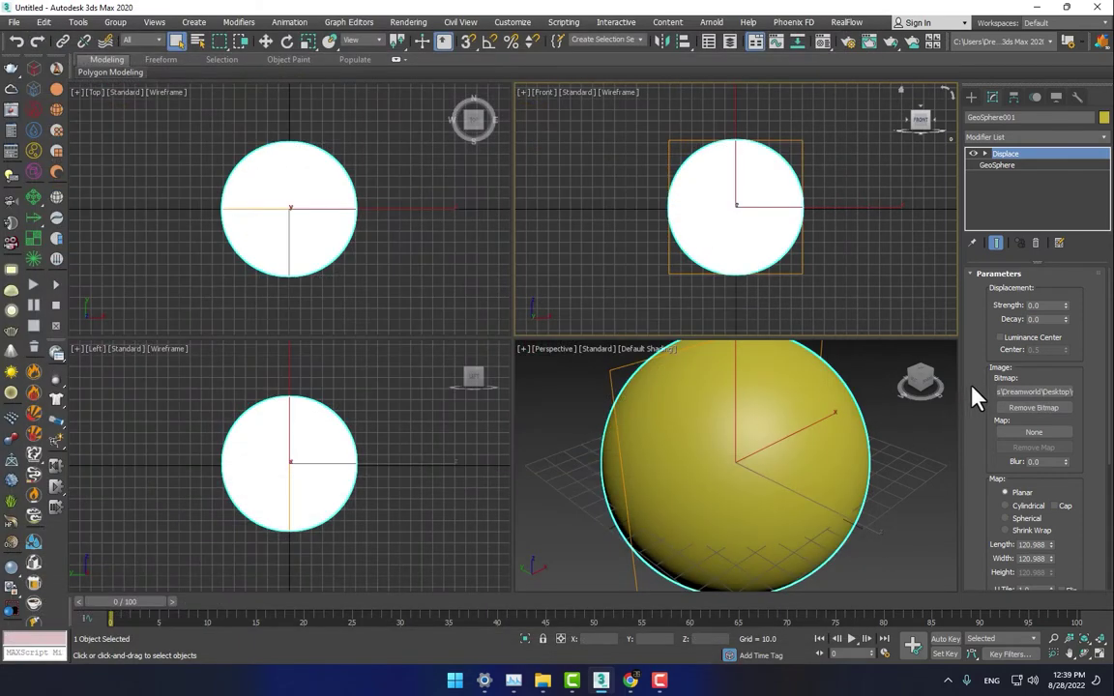
# Set the Displace modifier's strength to about -9.42 and its mapping to Spherical.
pyautogui.moveTo(1061, 304); pyautogui.dragTo(1061, 473)
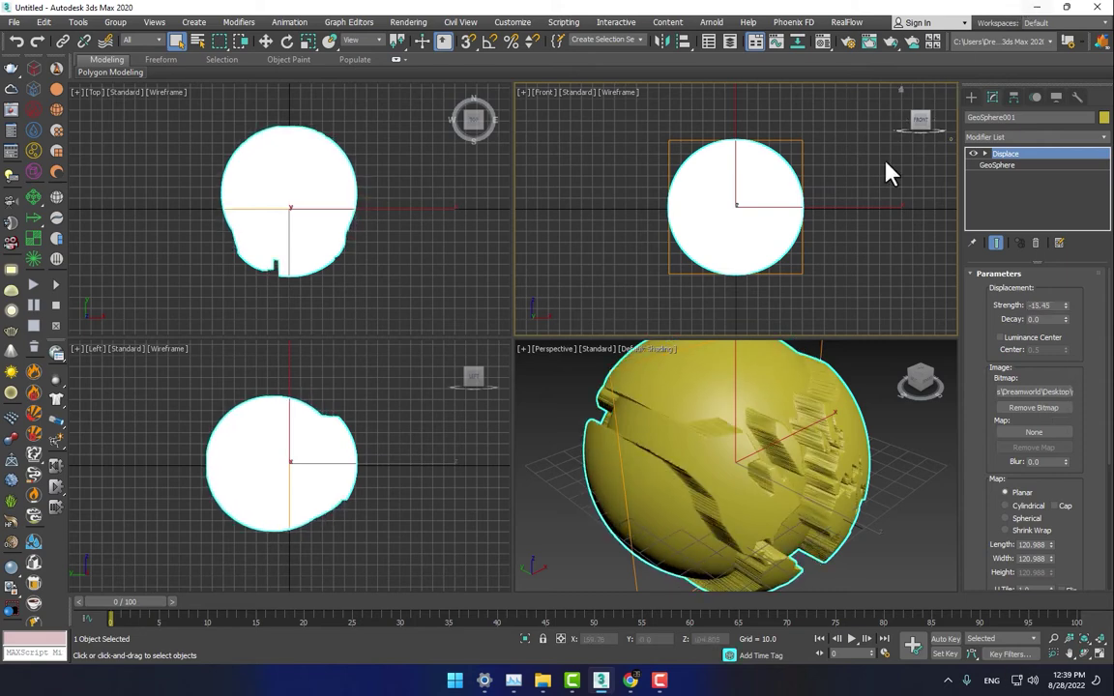
pyautogui.click(1027, 519)
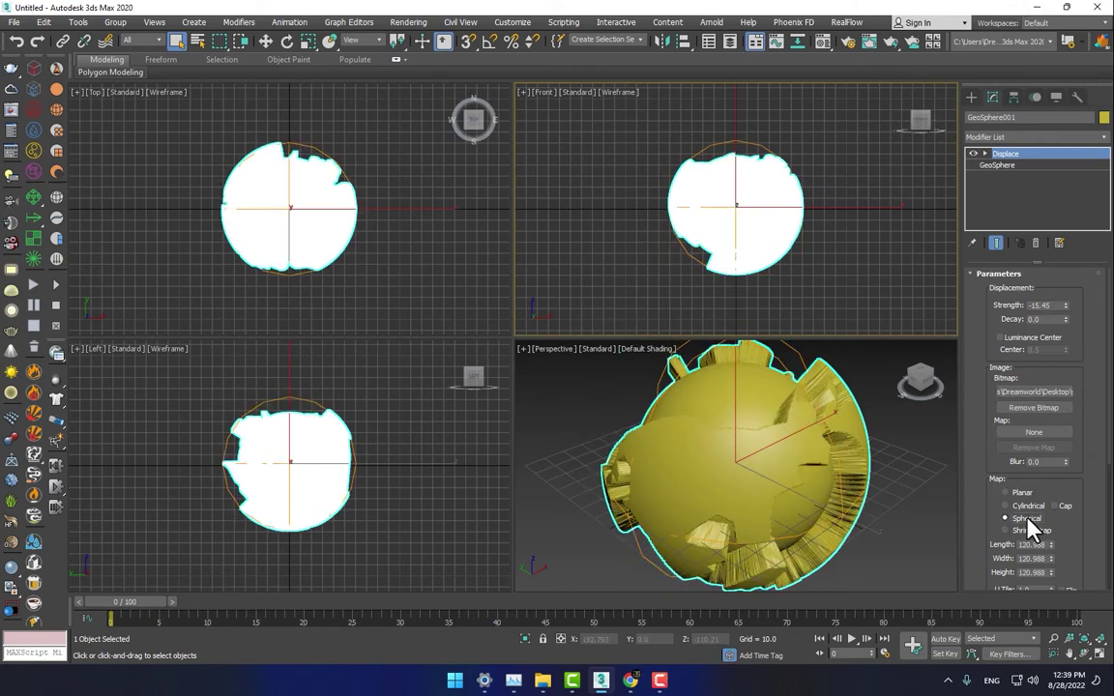
pyautogui.moveTo(1066, 305); pyautogui.dragTo(1077, 286)
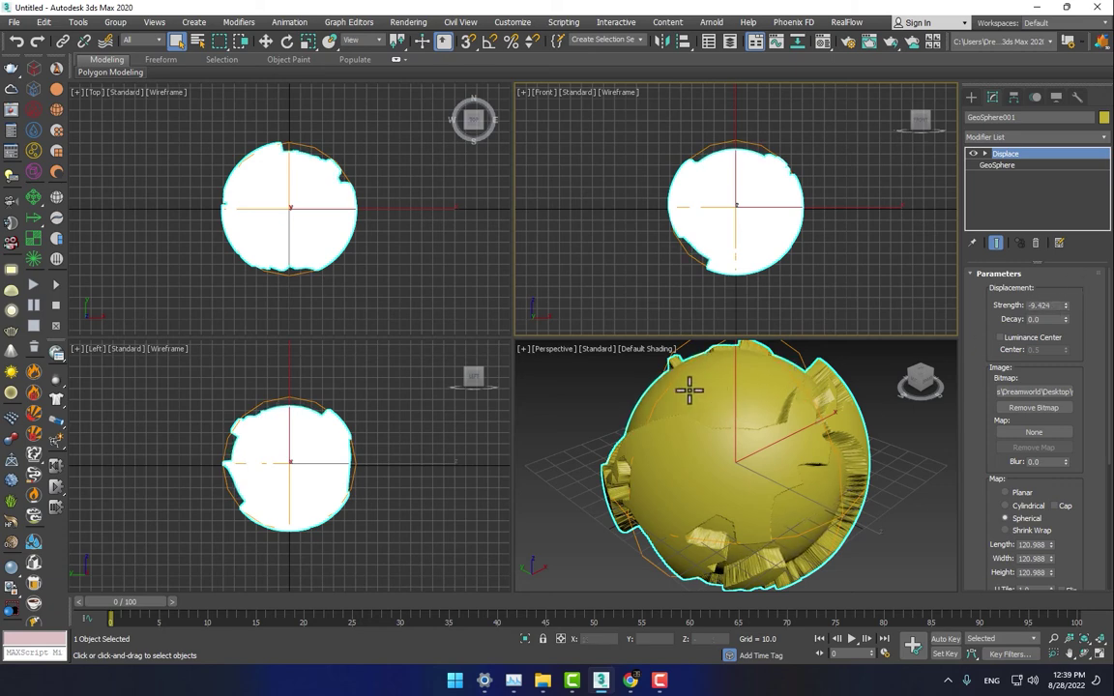
# Maximize the Perspective view and clone the displaced sphere as a slightly smaller, uniformly scaled copy.
pyautogui.rightClick(790, 398)
pyautogui.click(802, 432)
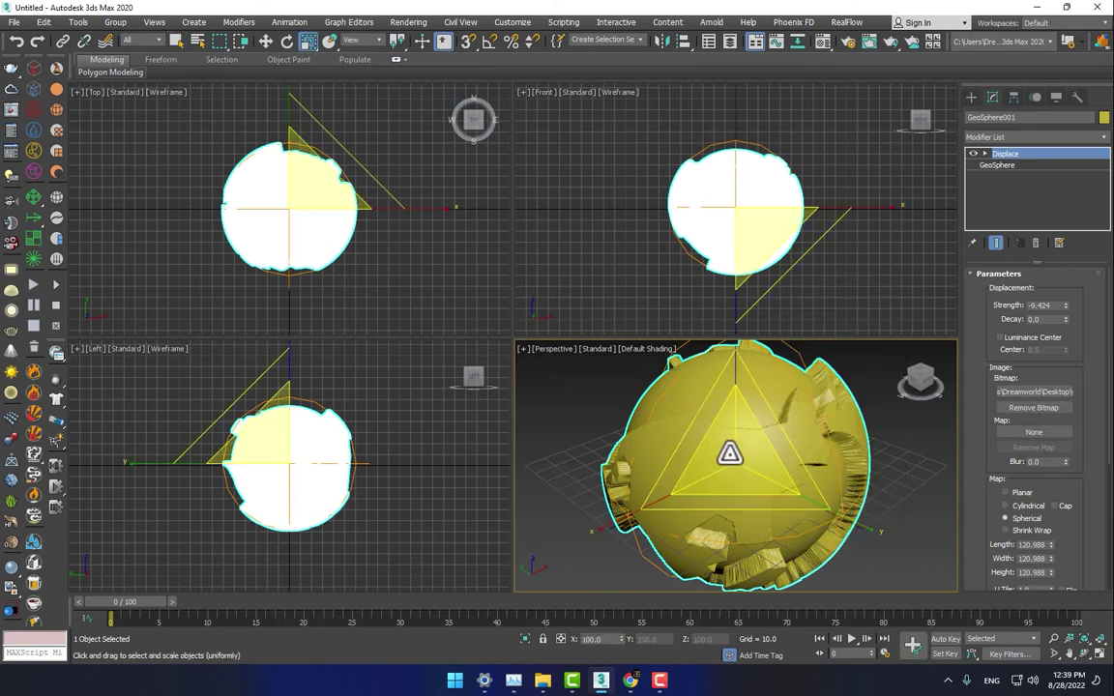
pyautogui.hotkey('alt', 'w')
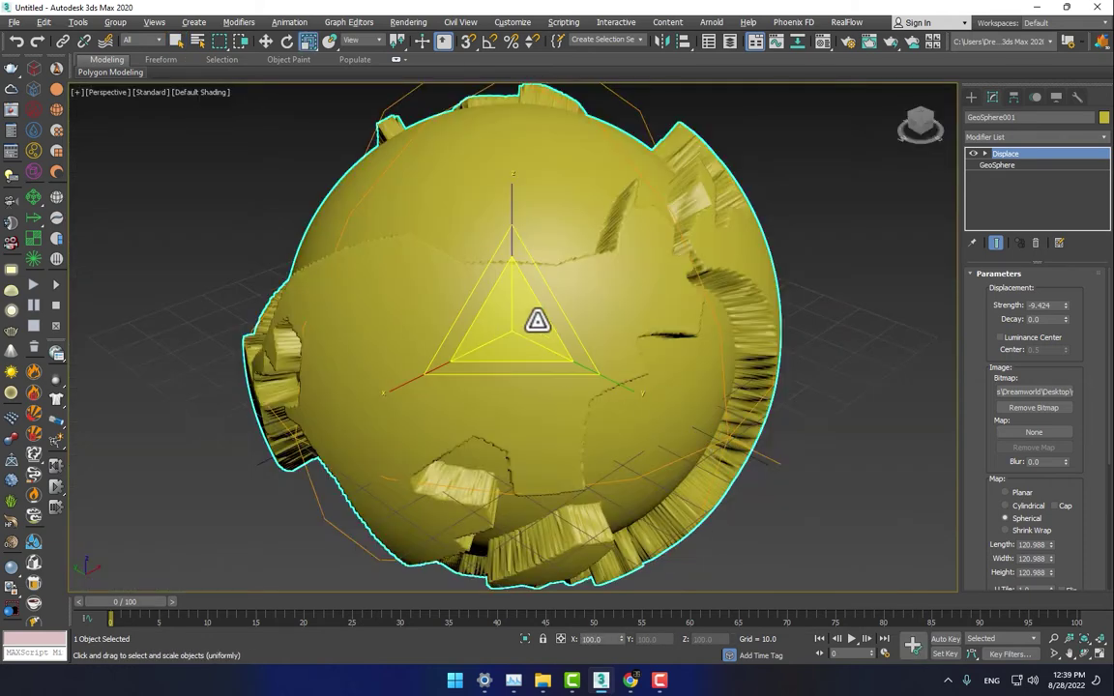
pyautogui.keyDown('shift'); pyautogui.moveTo(531, 320); pyautogui.dragTo(526, 336); pyautogui.keyUp('shift')
pyautogui.click(557, 395)
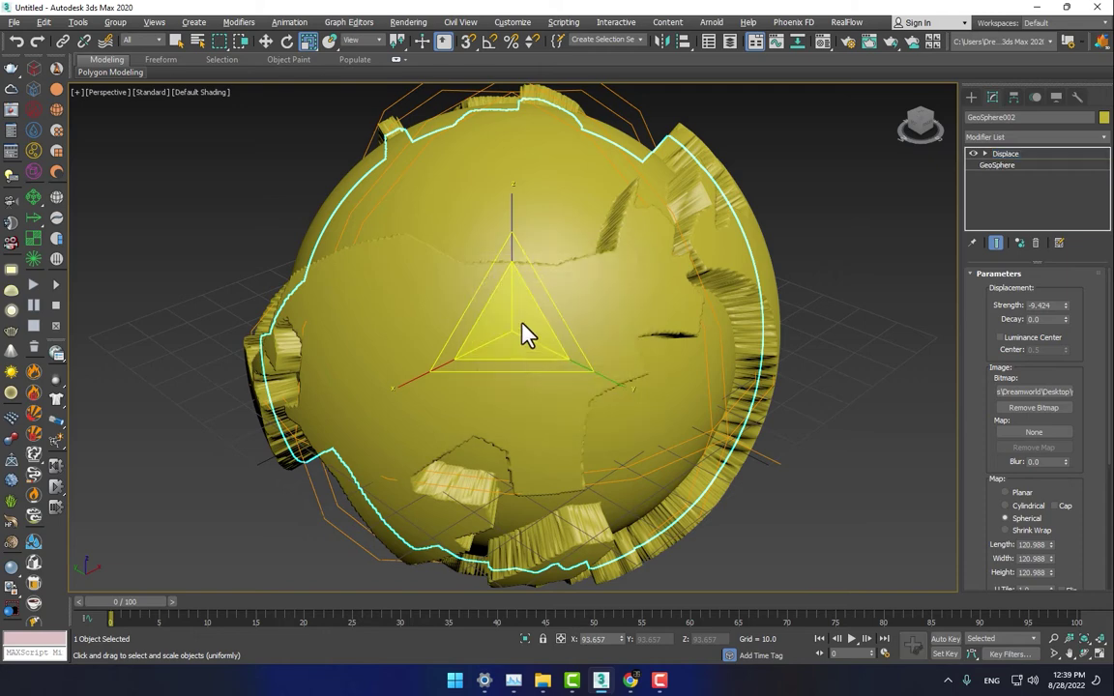
# Set the copied sphere's displacement strength to 9.4 and scale the copy to about 92%.
pyautogui.click(1054, 304)
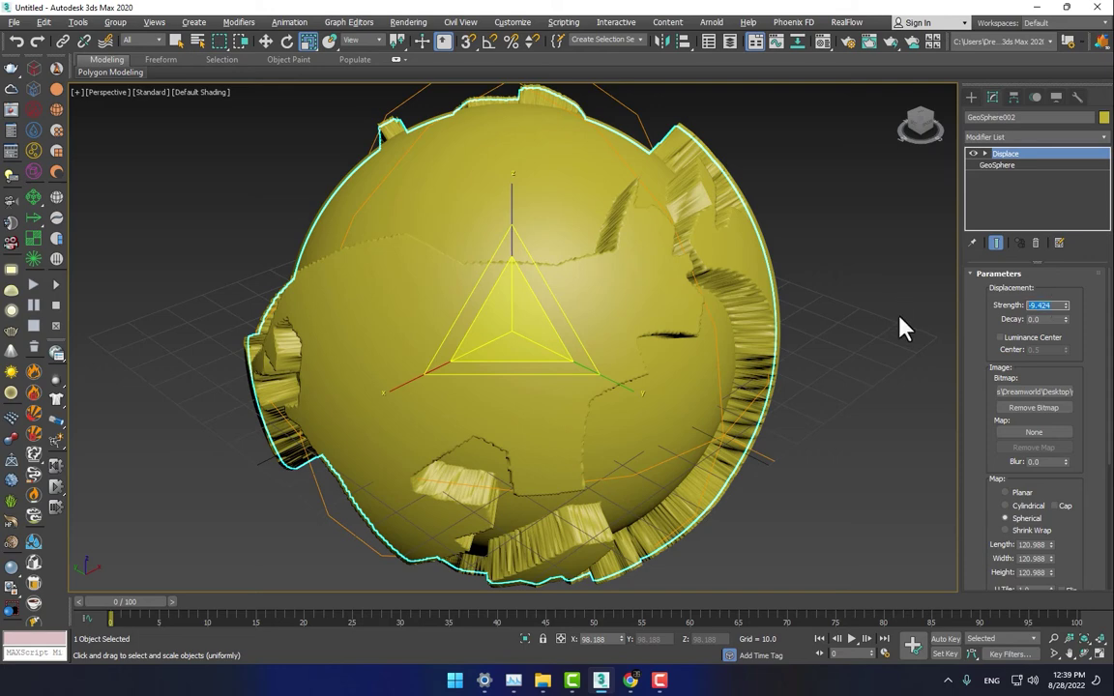
pyautogui.write('9.4')
pyautogui.press('Return')
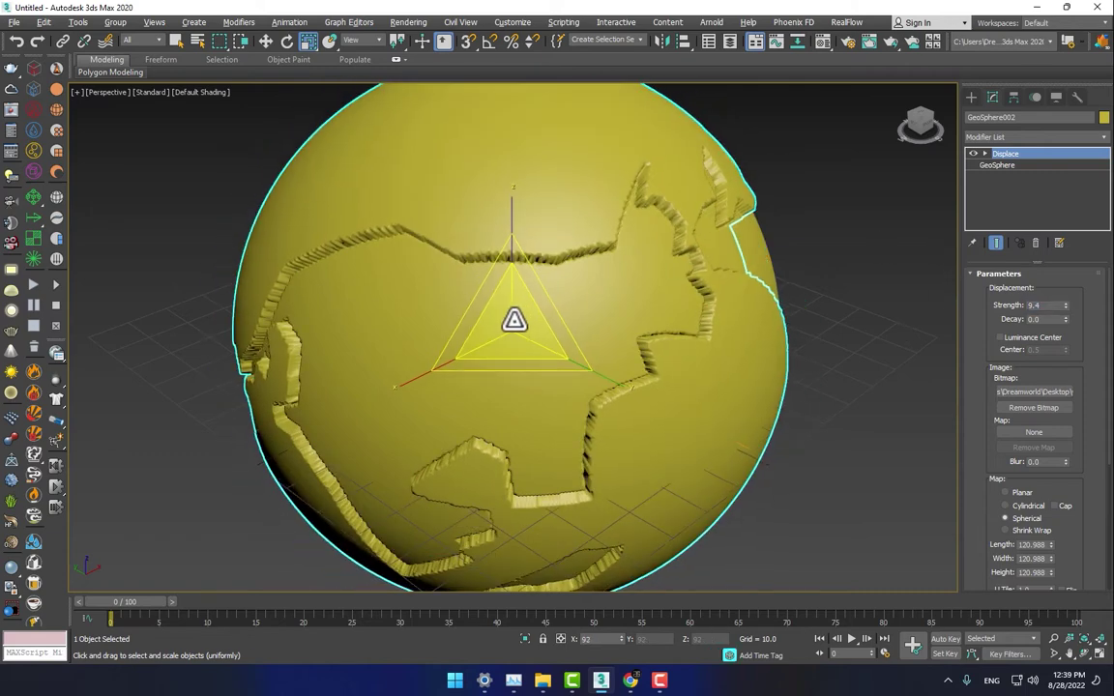
pyautogui.press('w')
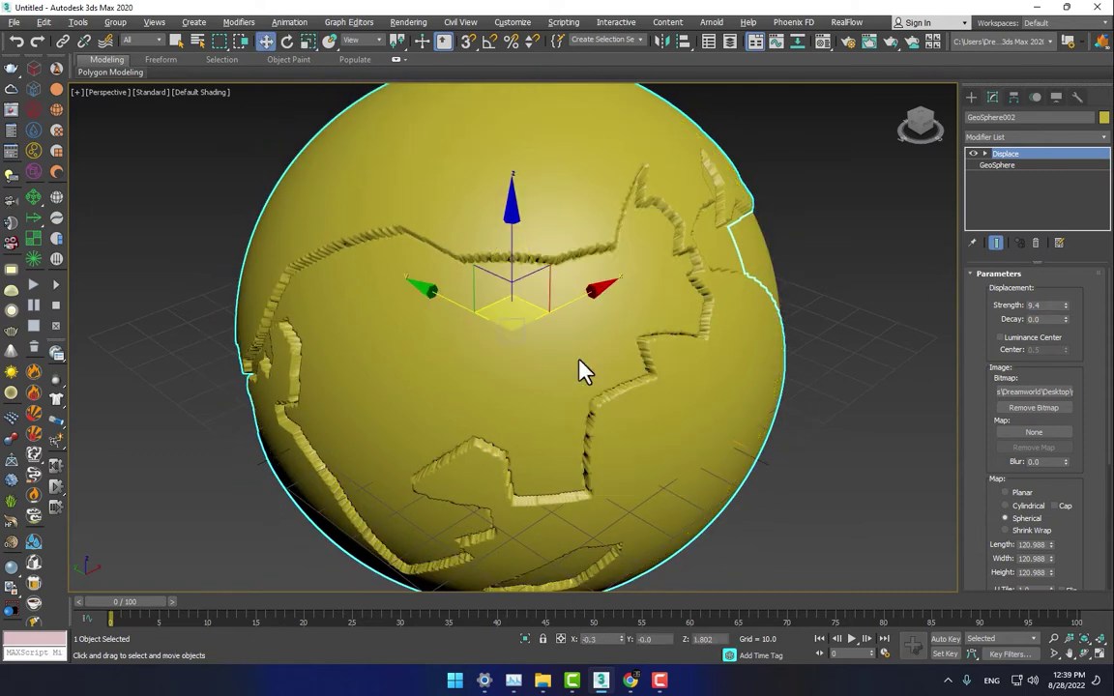
# Select both the original and the copied sphere and convert them to Editable Poly.
pyautogui.click(885, 406)
pyautogui.click(633, 336)
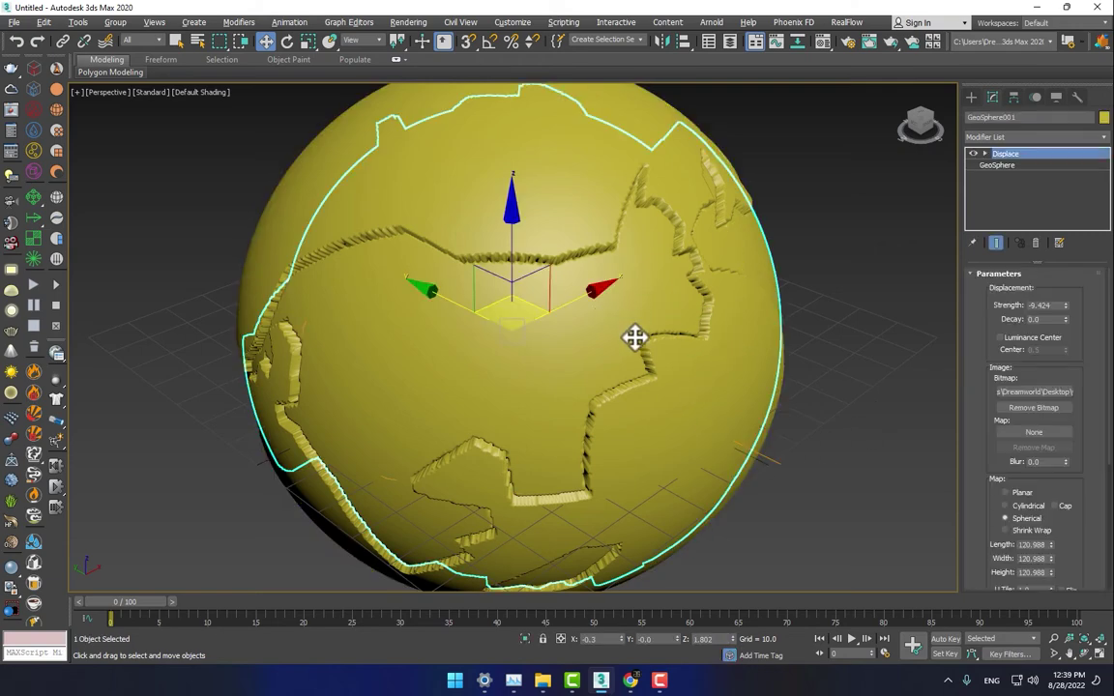
pyautogui.moveTo(926, 134); pyautogui.dragTo(897, 153)
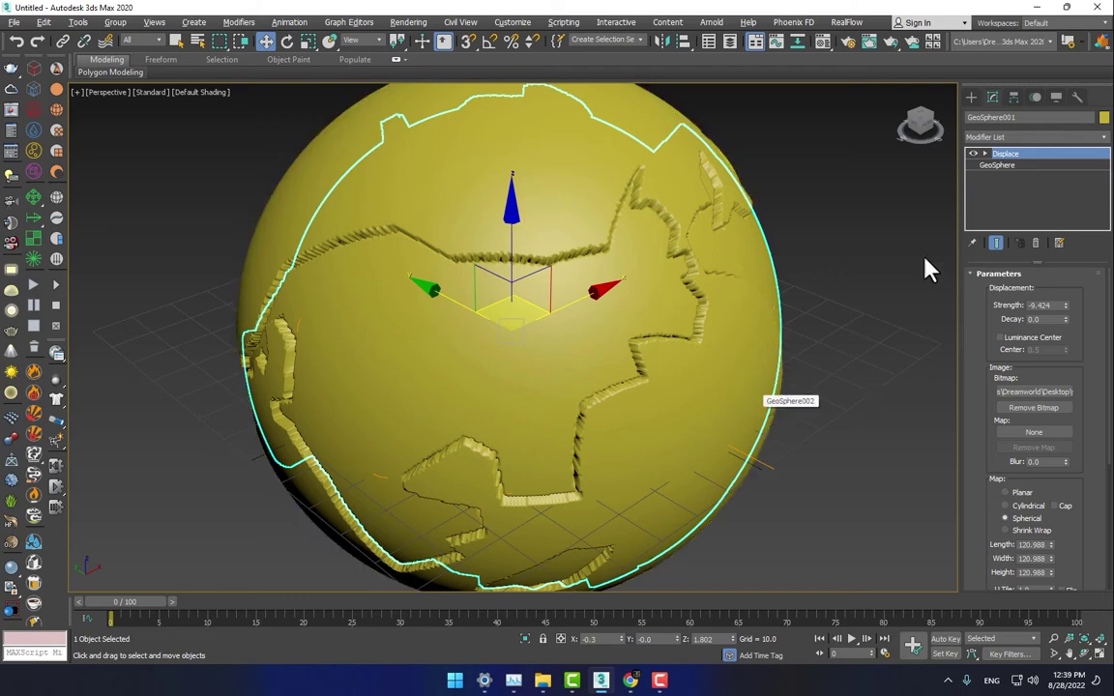
pyautogui.click(970, 98)
pyautogui.click(992, 97)
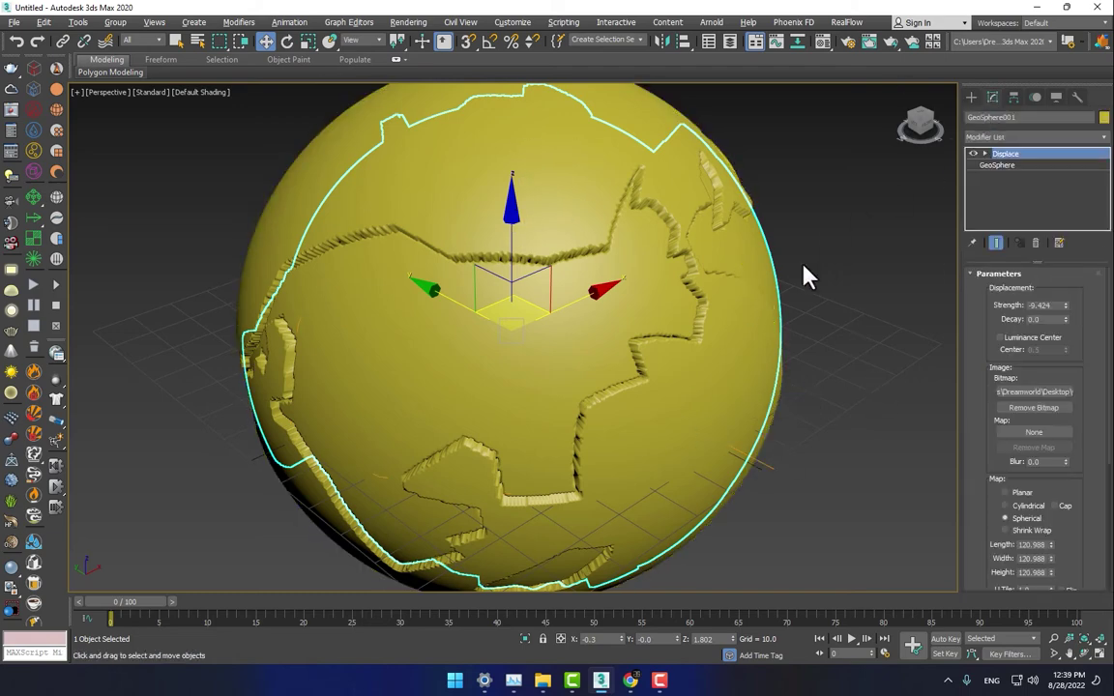
pyautogui.keyDown('ctrl'); pyautogui.click(773, 232); pyautogui.keyUp('ctrl')
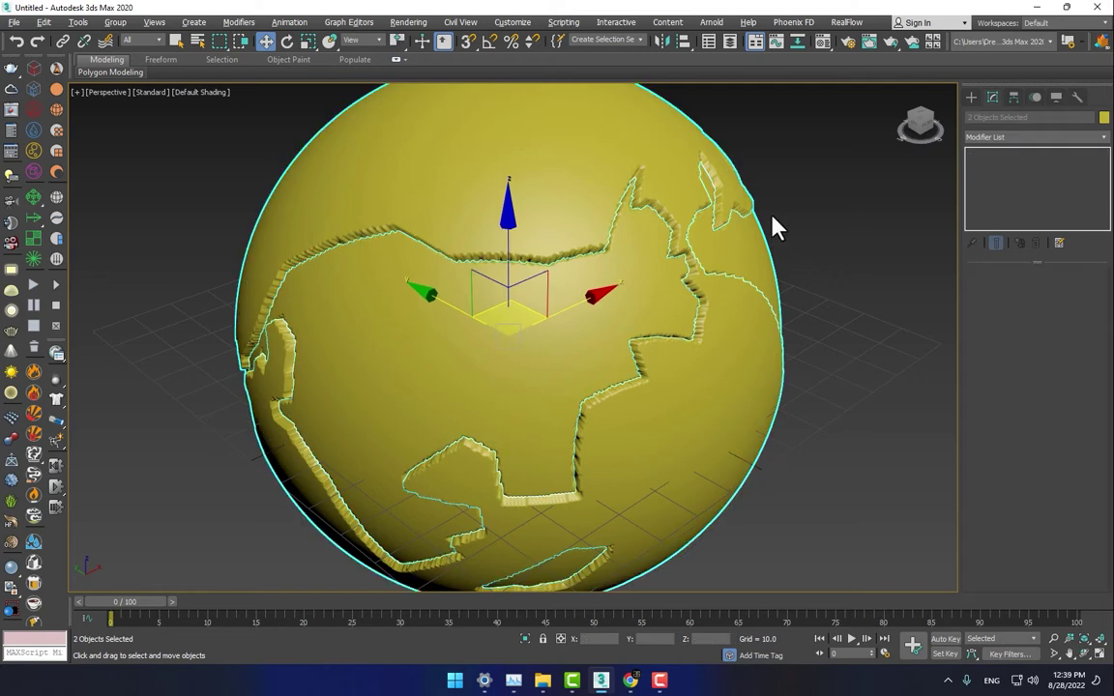
pyautogui.rightClick(704, 240)
pyautogui.moveTo(750, 374)
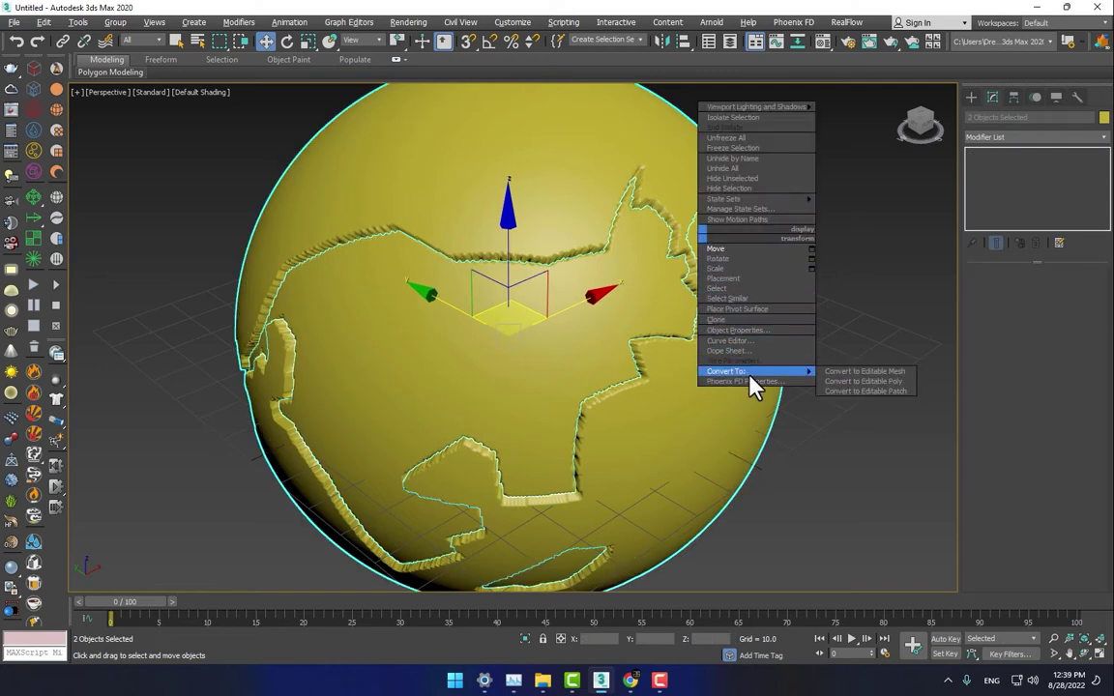
pyautogui.click(873, 382)
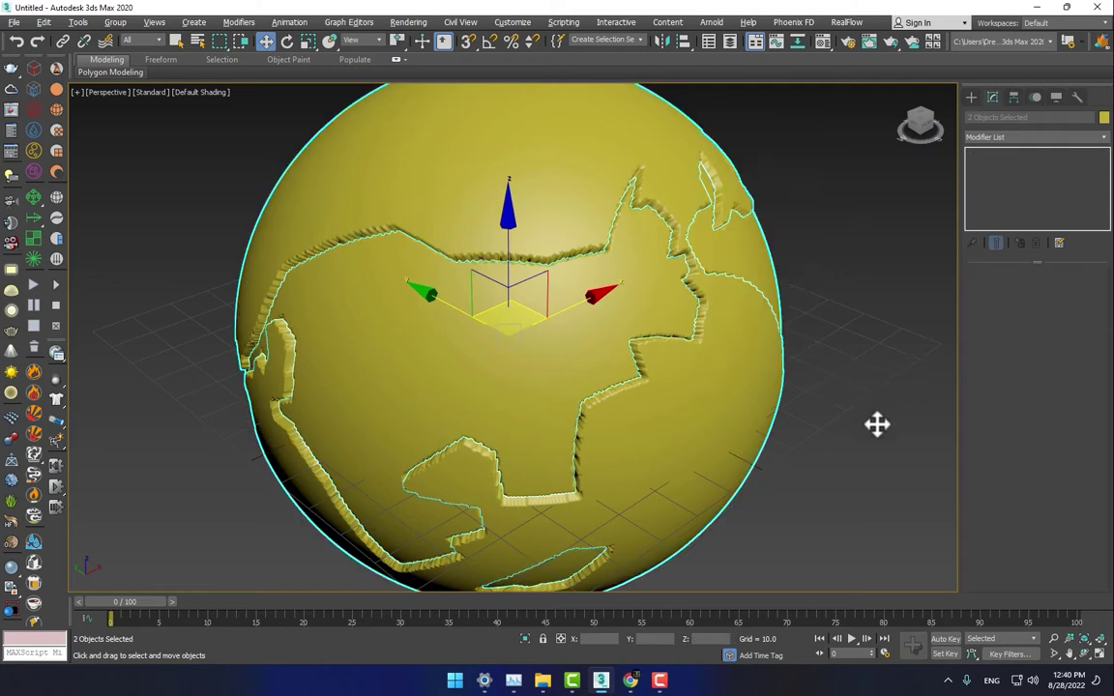
# Select the original sphere and turn it into a Boolean compound object.
pyautogui.click(788, 290)
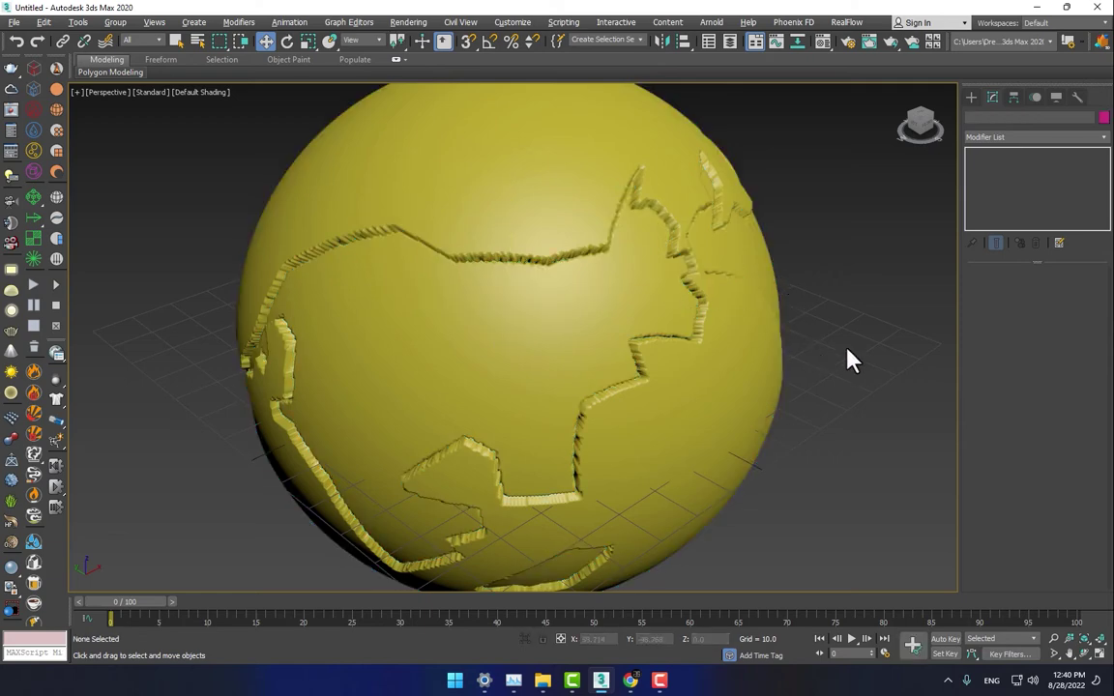
pyautogui.click(697, 377)
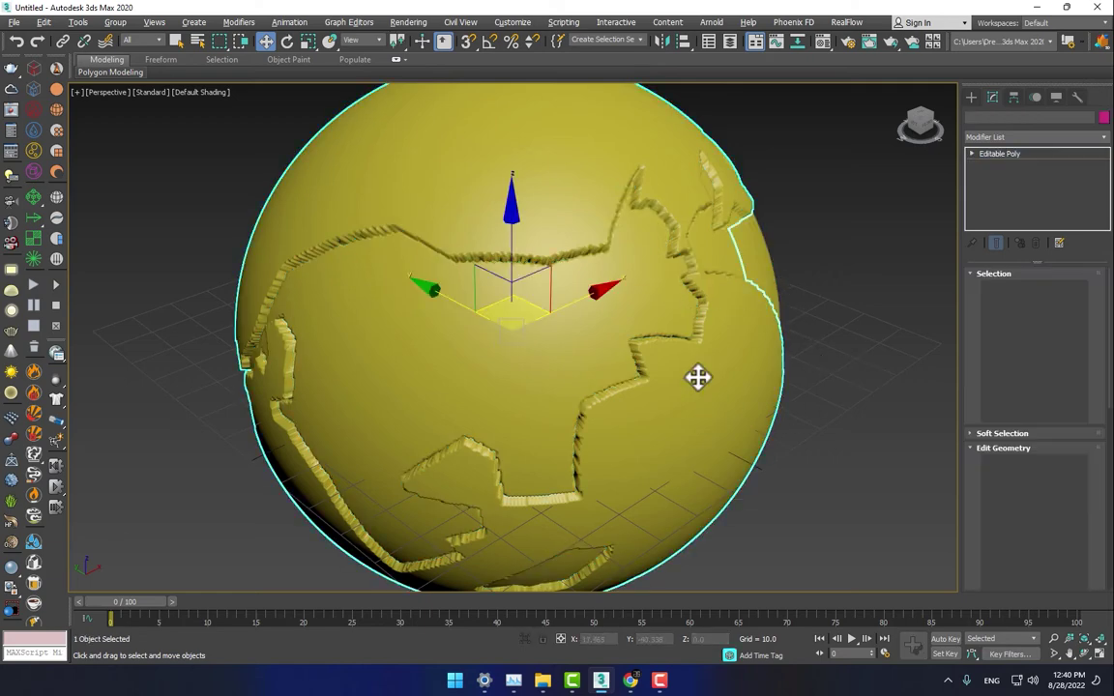
pyautogui.click(580, 292)
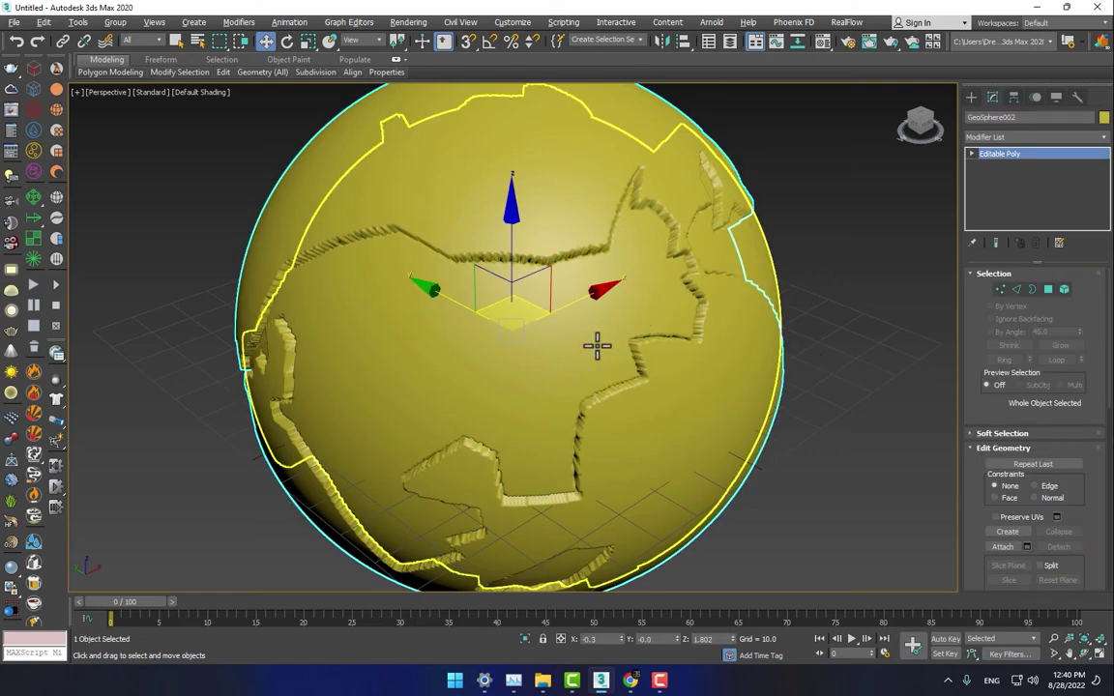
pyautogui.click(971, 97)
pyautogui.click(995, 135)
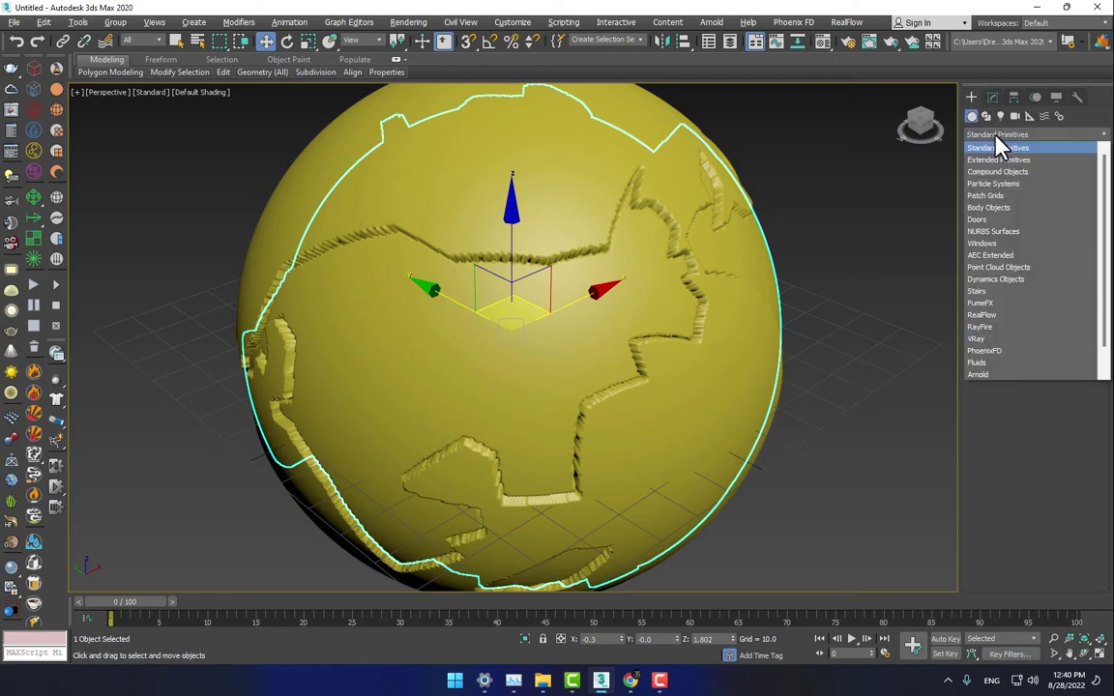
pyautogui.click(1014, 172)
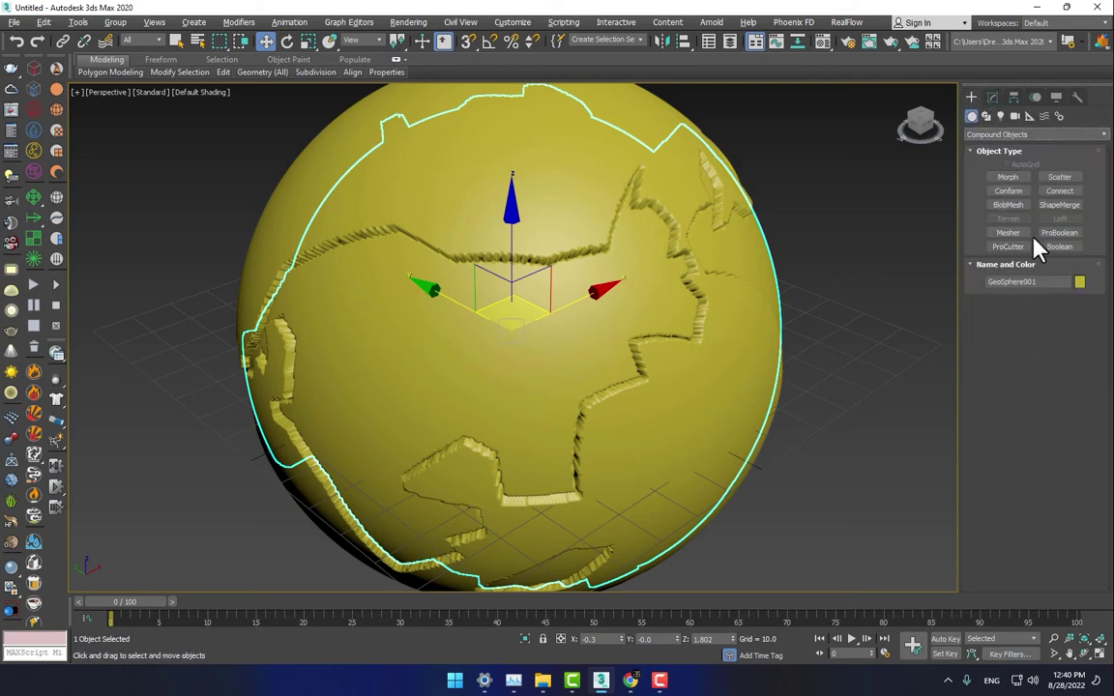
pyautogui.click(1067, 249)
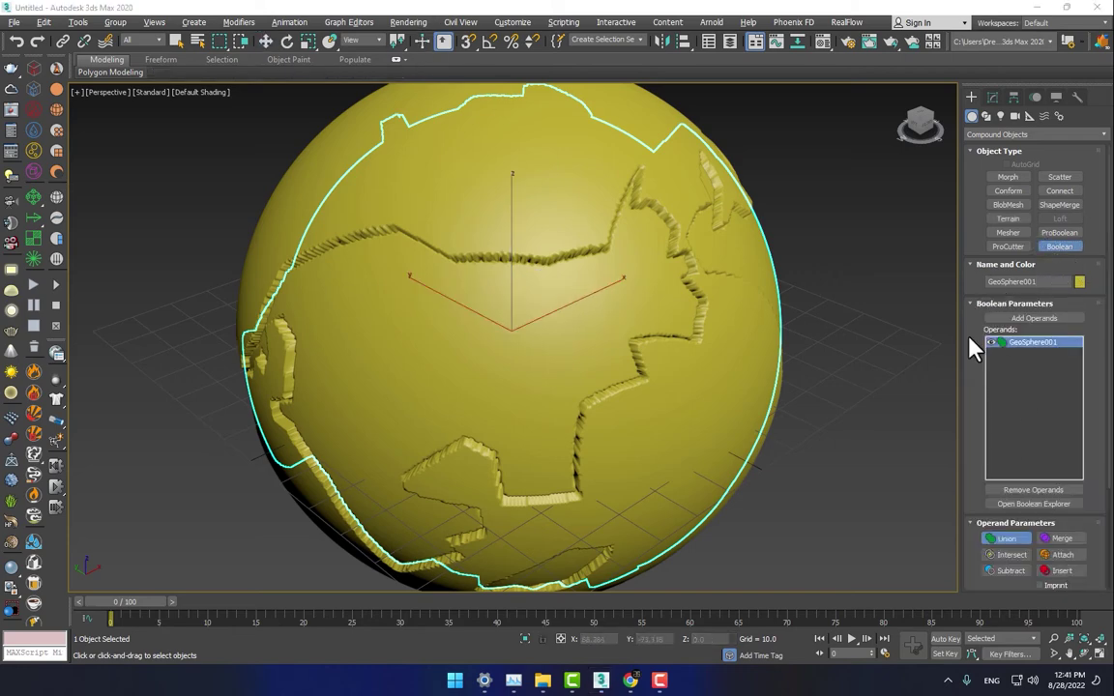
# Set the Boolean operation to Subtract and add the scaled sphere copy as the second operand.
pyautogui.moveTo(982, 383); pyautogui.dragTo(982, 268)
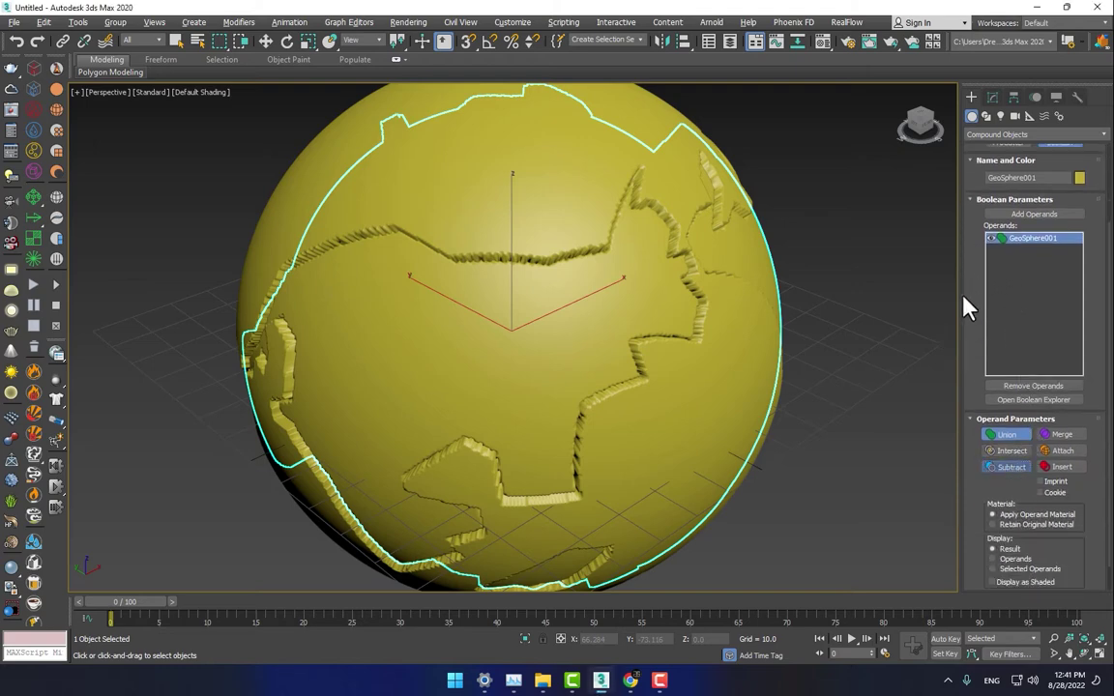
pyautogui.click(1008, 468)
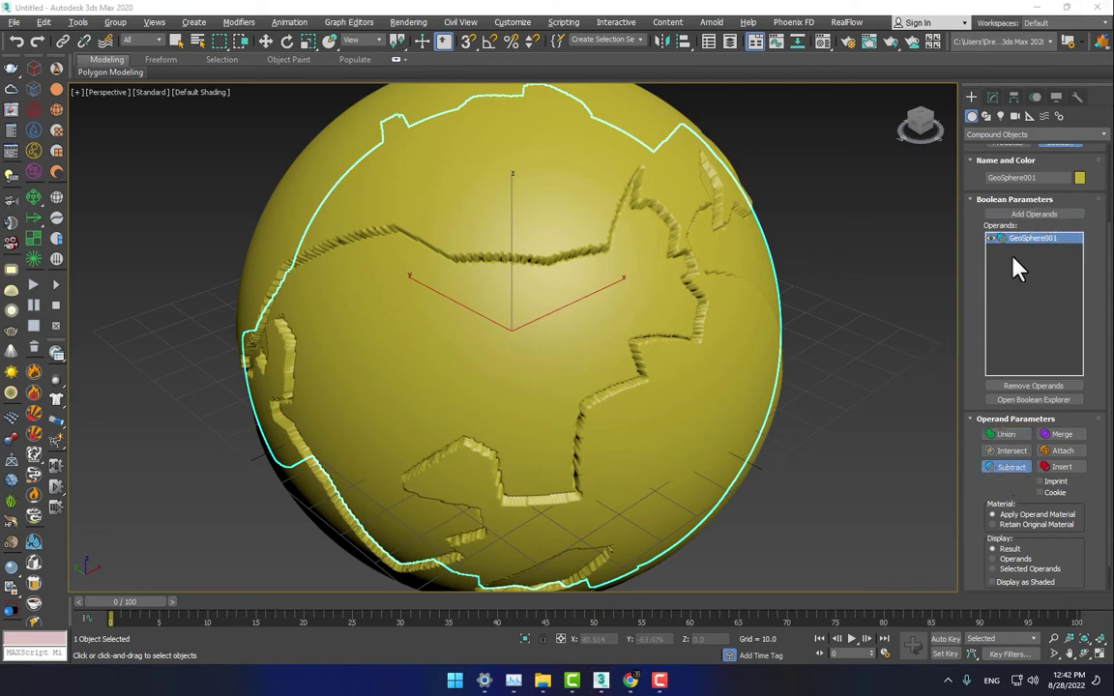
pyautogui.click(1031, 216)
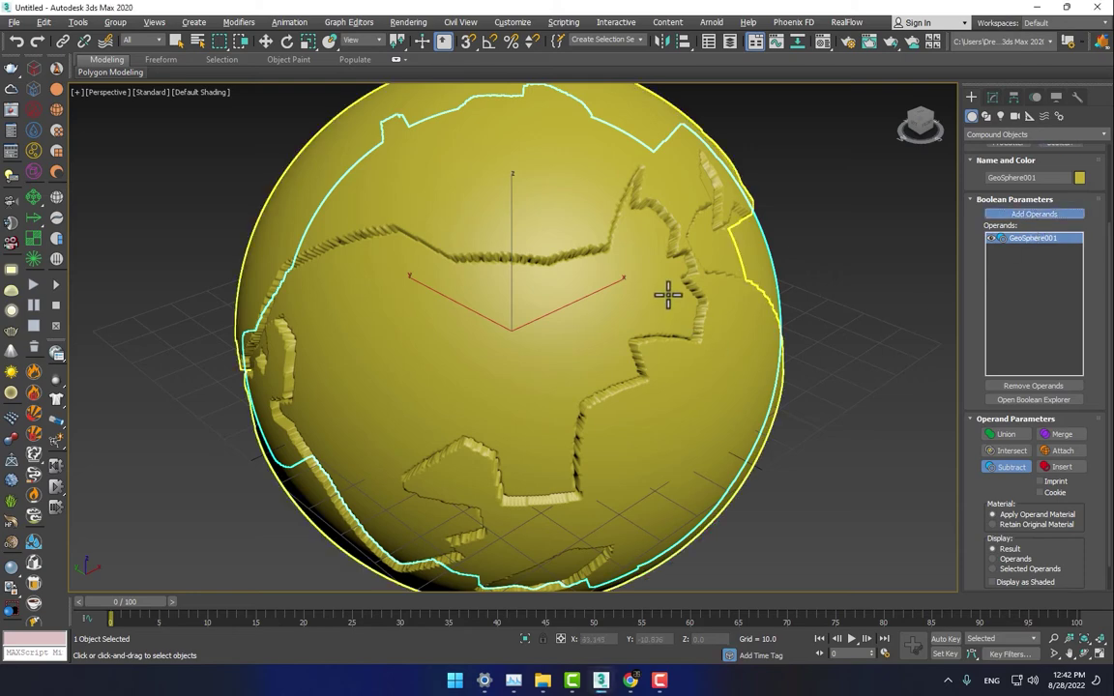
pyautogui.click(744, 338)
pyautogui.rightClick(744, 338)
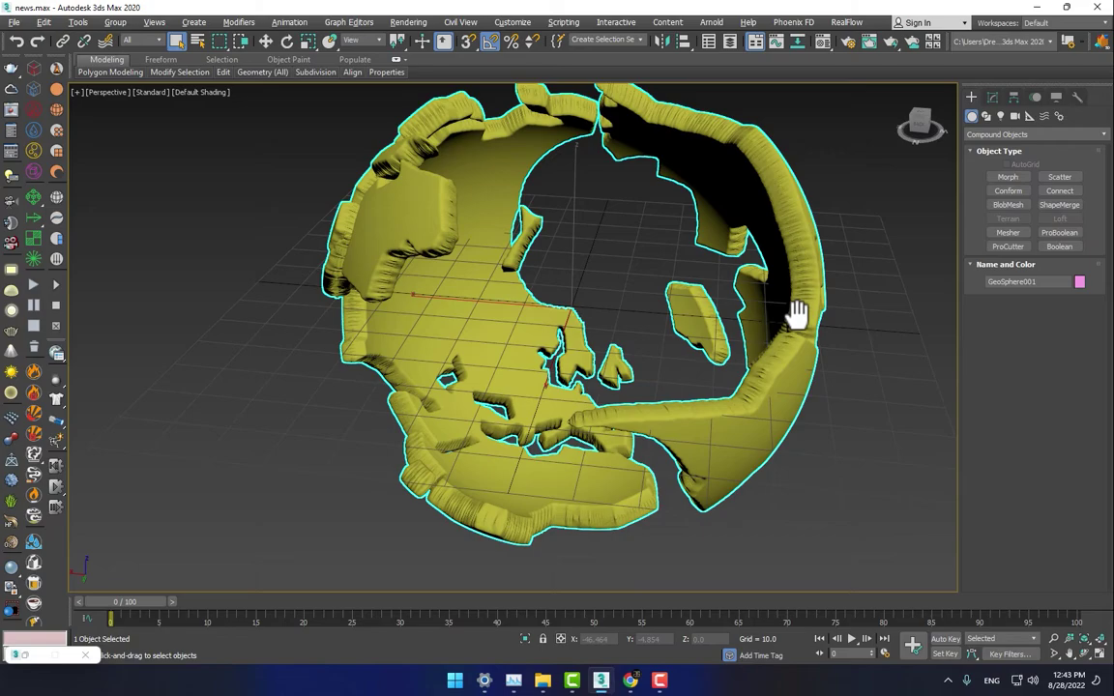
# Set the ambient and diffuse colour of the continents' material to white (255, 255, 255).
pyautogui.moveTo(798, 312); pyautogui.dragTo(749, 350, button='middle')
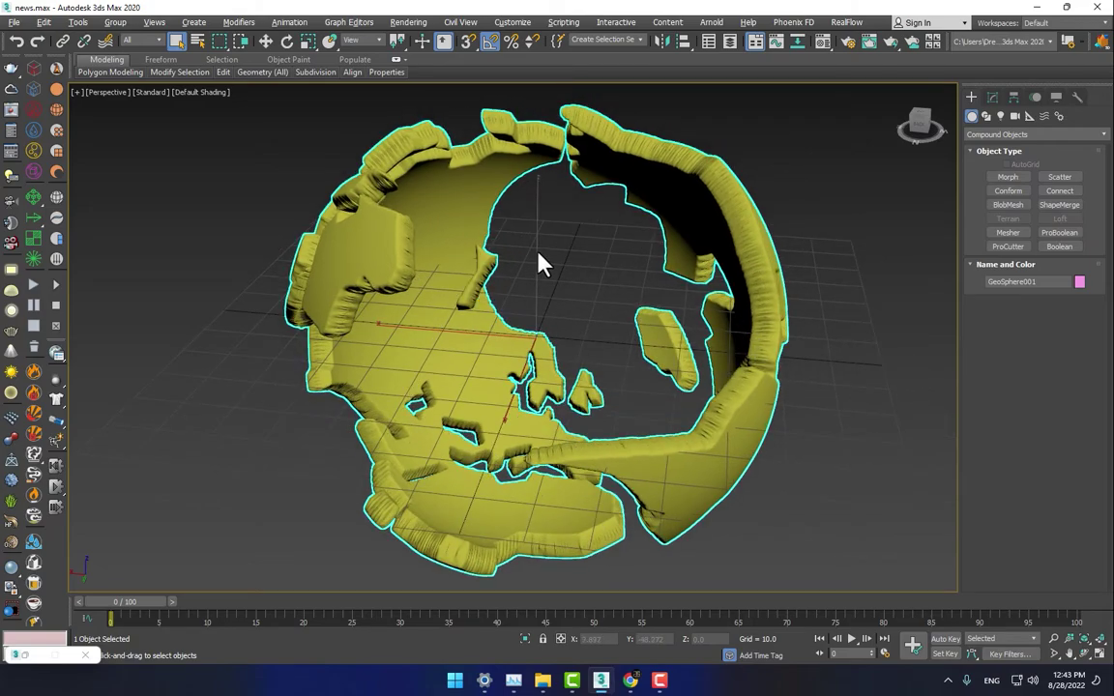
pyautogui.keyDown('alt'); pyautogui.moveTo(562, 256); pyautogui.dragTo(702, 217, button='middle'); pyautogui.keyUp('alt')
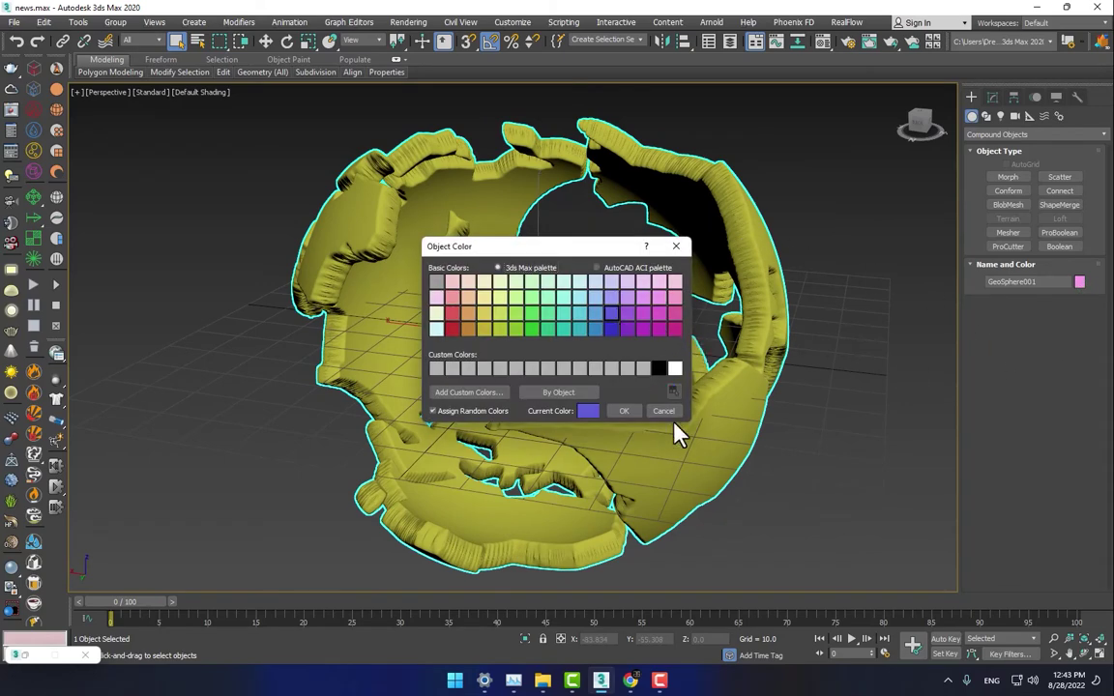
pyautogui.click(663, 411)
pyautogui.click(821, 42)
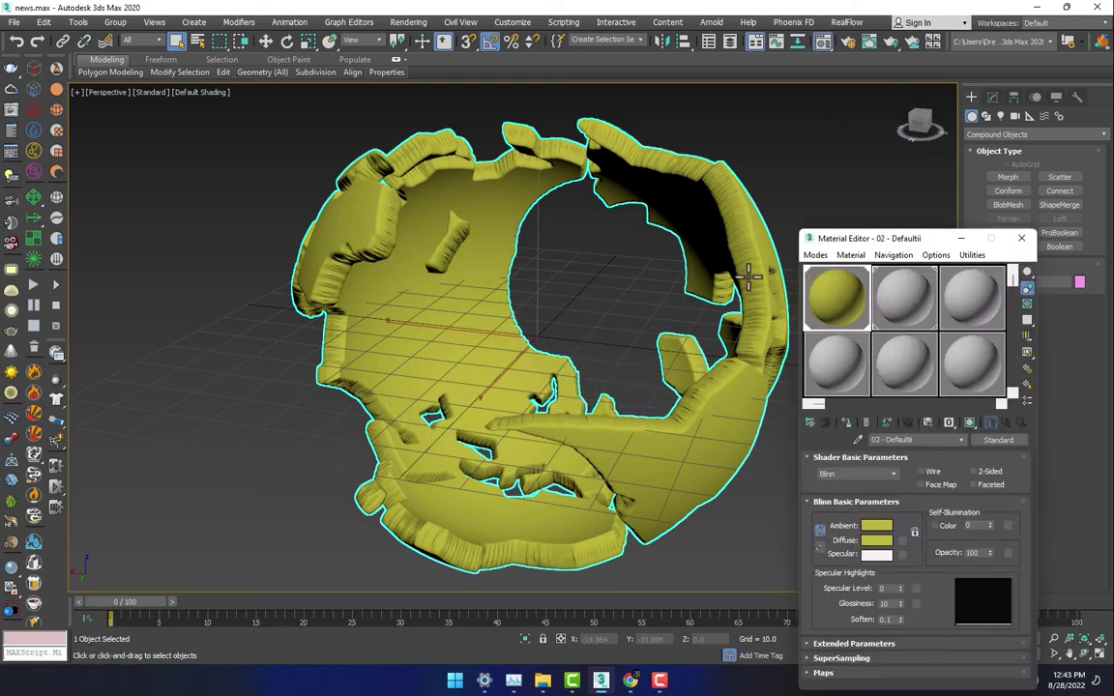
pyautogui.click(875, 528)
pyautogui.moveTo(341, 142); pyautogui.dragTo(384, 197)
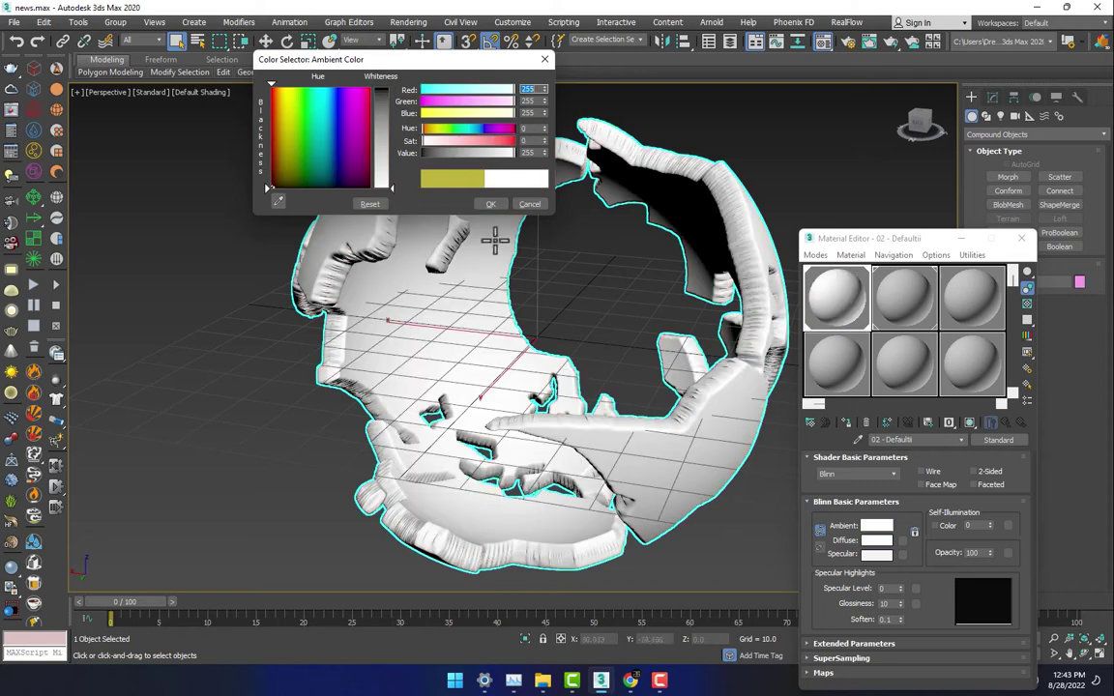
pyautogui.click(492, 204)
pyautogui.click(961, 238)
# Convert the Boolean continents object to Editable Poly.
pyautogui.rightClick(664, 245)
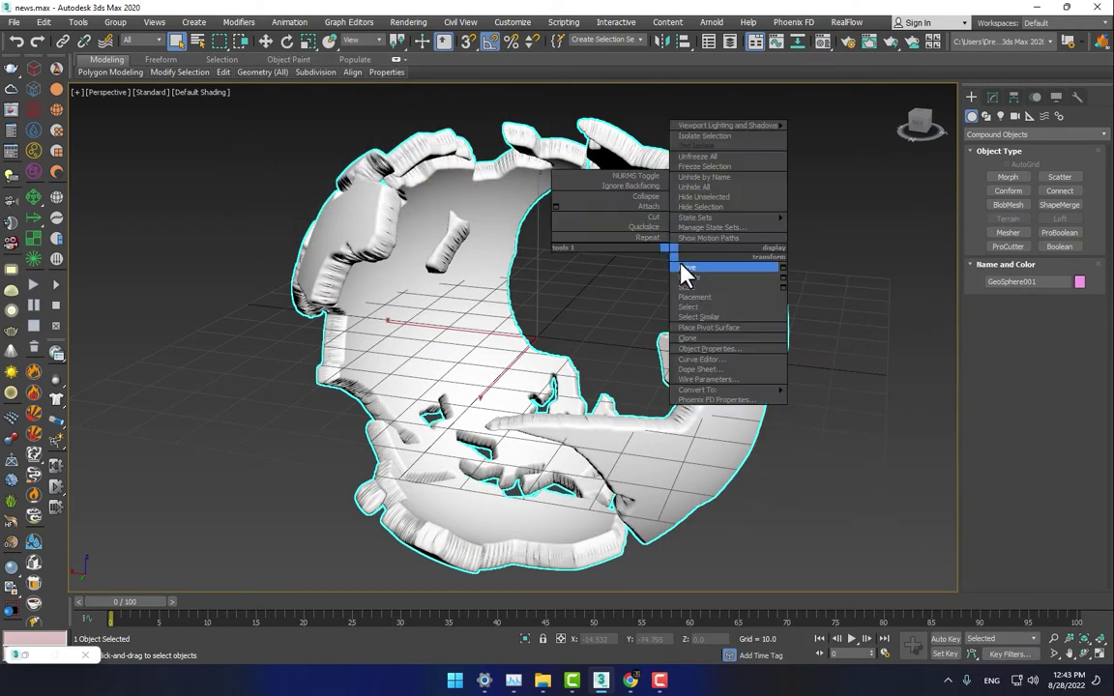
pyautogui.click(684, 263)
pyautogui.rightClick(735, 234)
pyautogui.moveTo(835, 378)
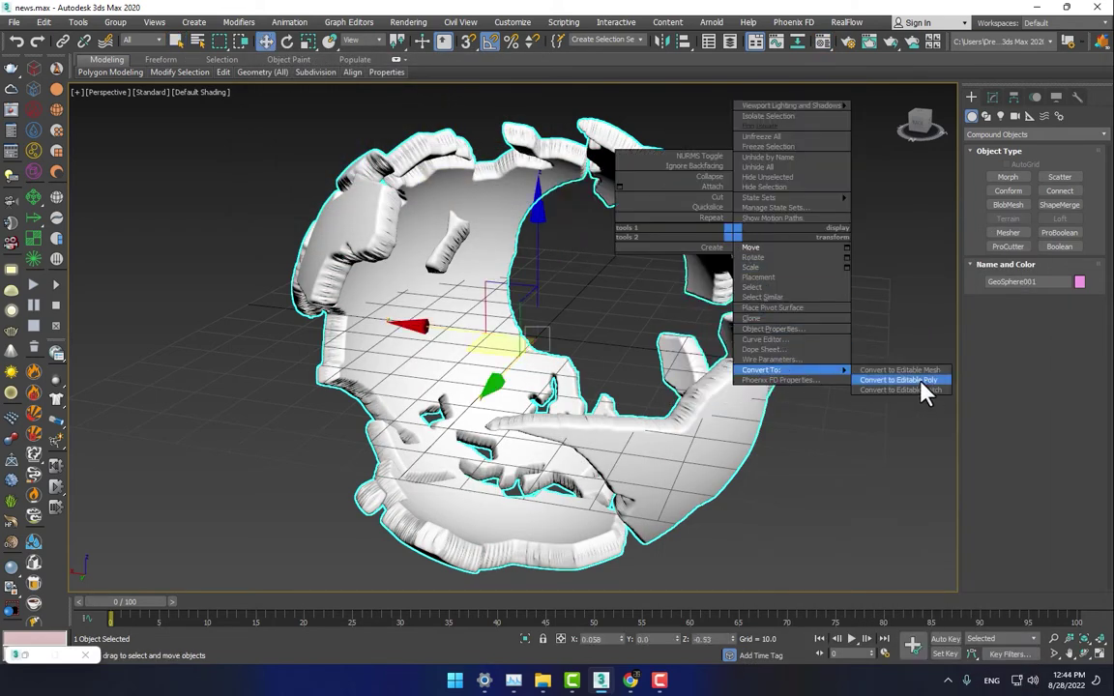
pyautogui.click(924, 387)
# Create a standard sphere of about 48.2 radius in the Front view, centred inside the continents.
pyautogui.click(991, 136)
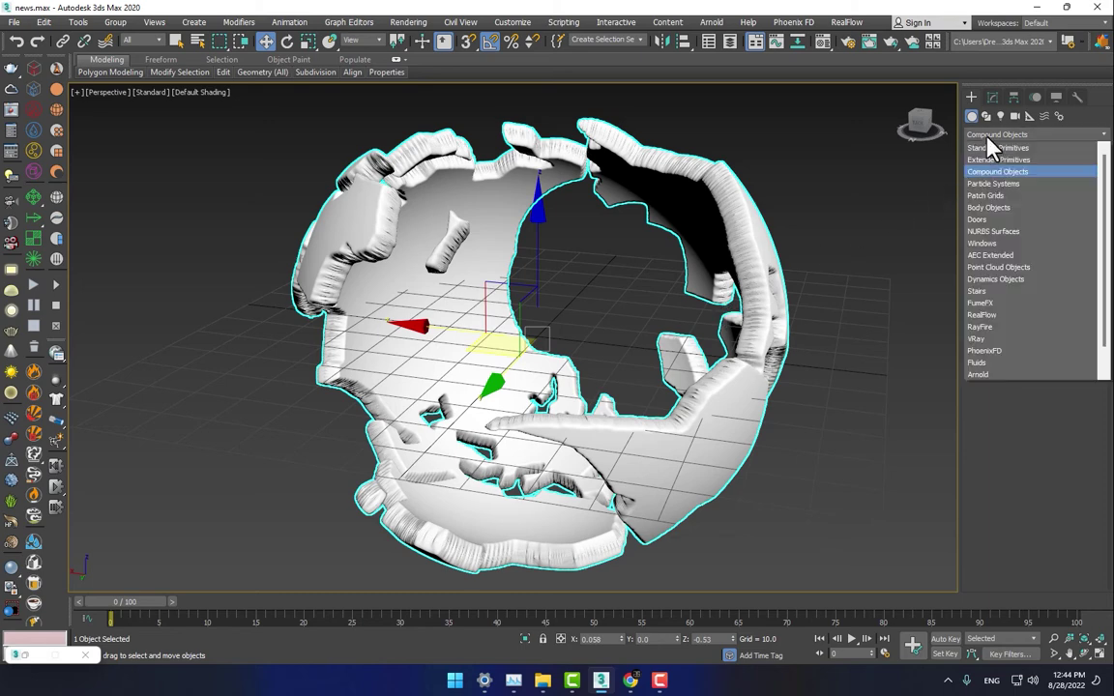
pyautogui.click(1002, 153)
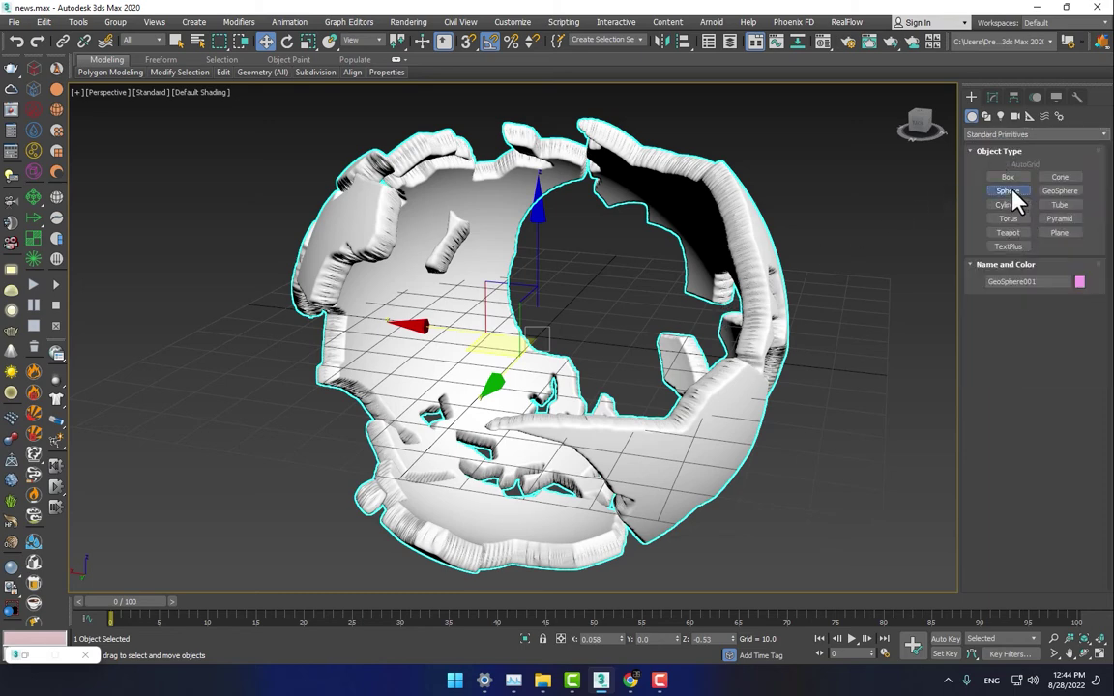
pyautogui.click(1007, 191)
pyautogui.hotkey('alt', 'w')
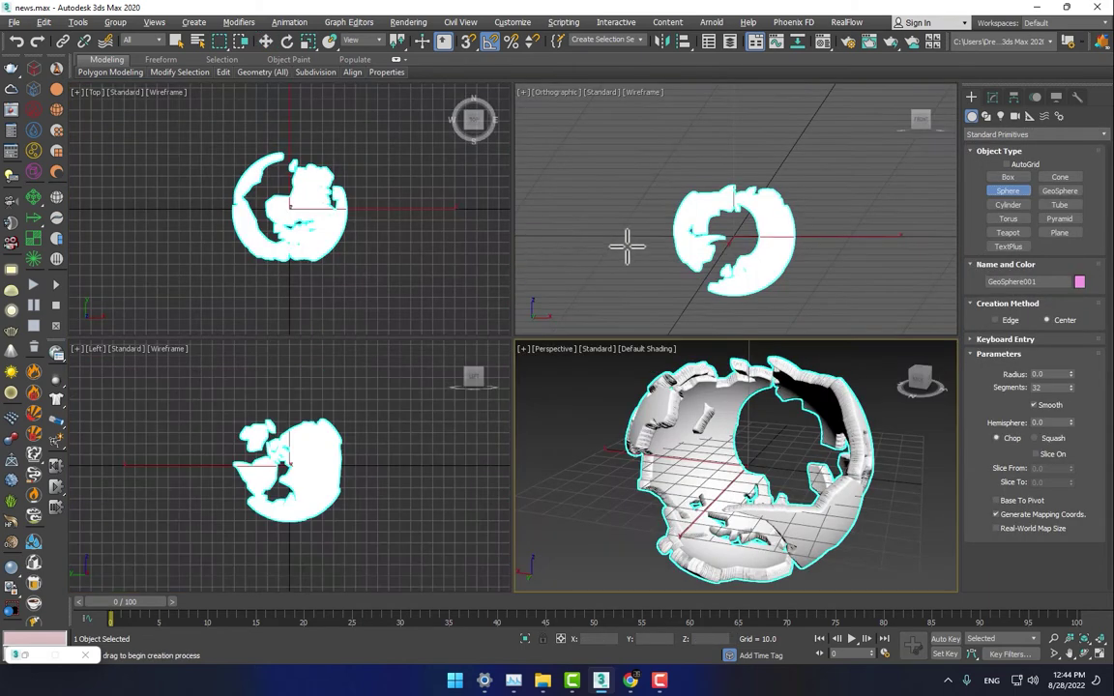
pyautogui.press('f')
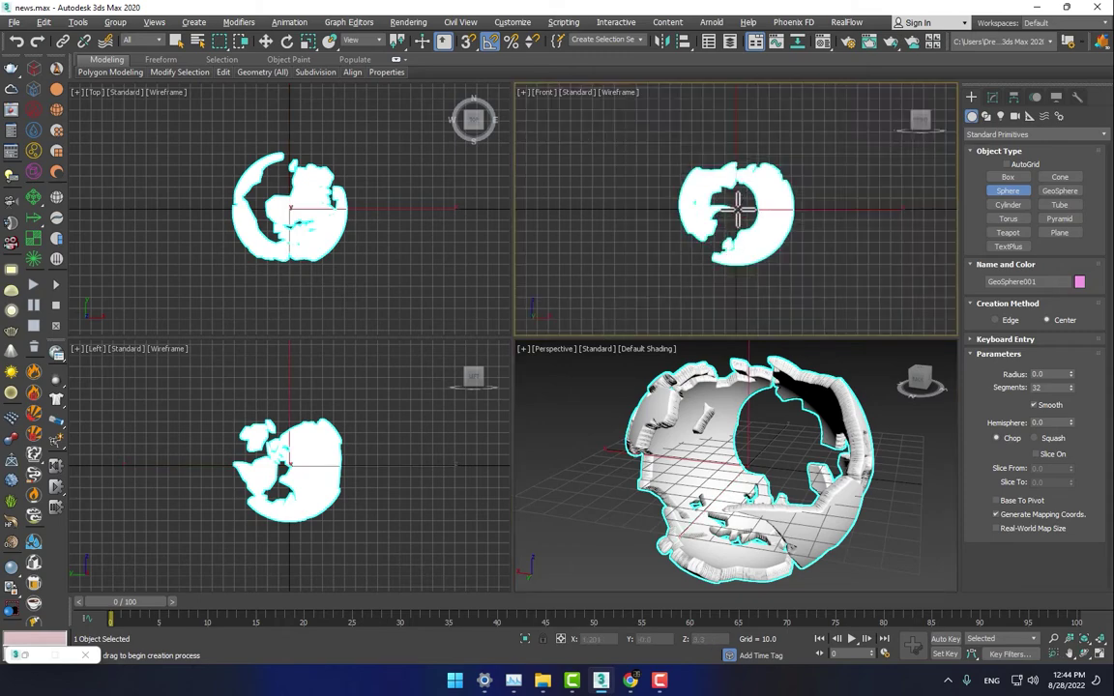
pyautogui.moveTo(738, 205); pyautogui.dragTo(766, 247)
# Rotate the new sphere 90 degrees about X so that its poles stand upright.
pyautogui.press('e')
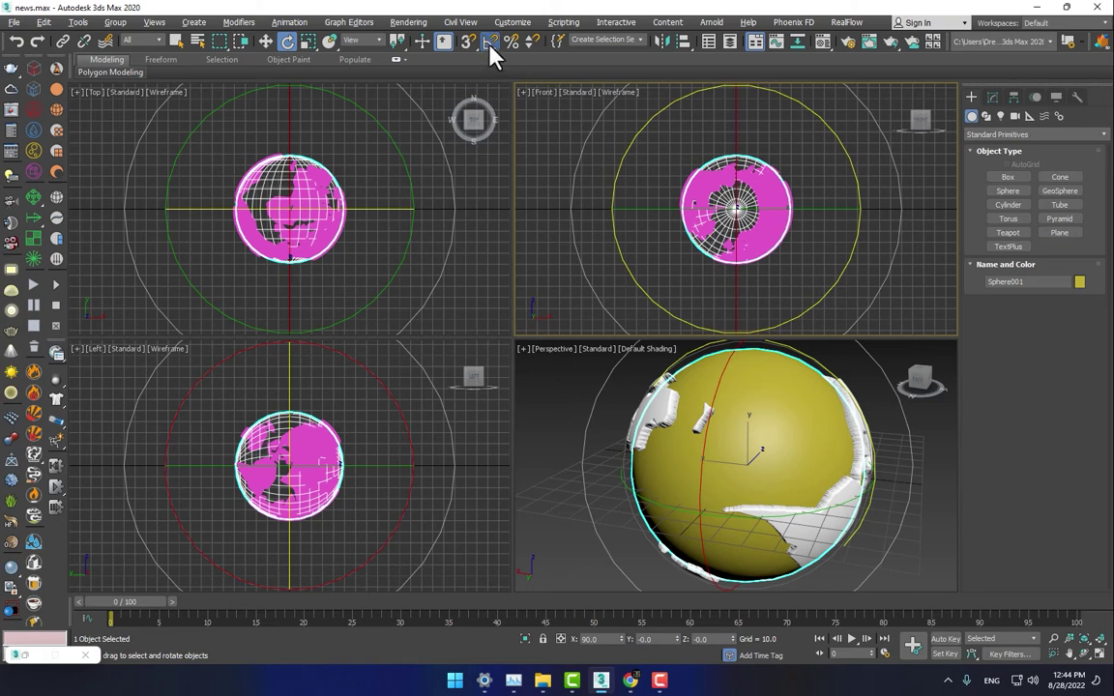
pyautogui.moveTo(736, 278); pyautogui.dragTo(745, 219)
pyautogui.hotkey('alt', 'w')
pyautogui.hotkey('alt', 'w')
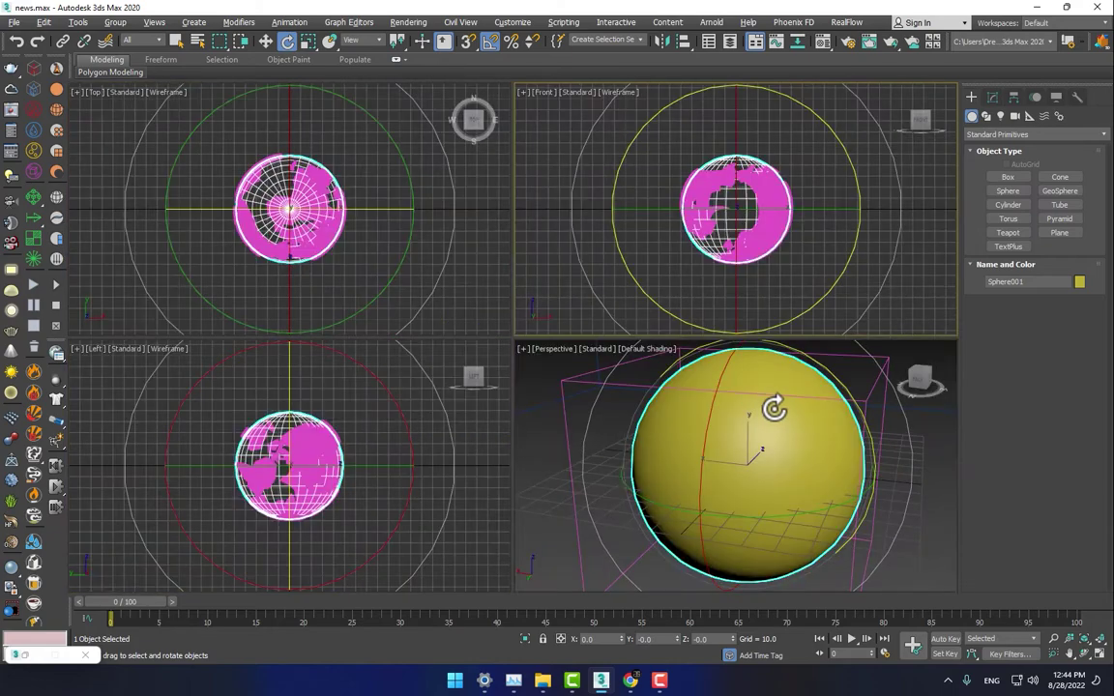
pyautogui.hotkey('alt', 'w')
pyautogui.rightClick(603, 265)
pyautogui.click(616, 277)
pyautogui.hotkey('alt', 'w')
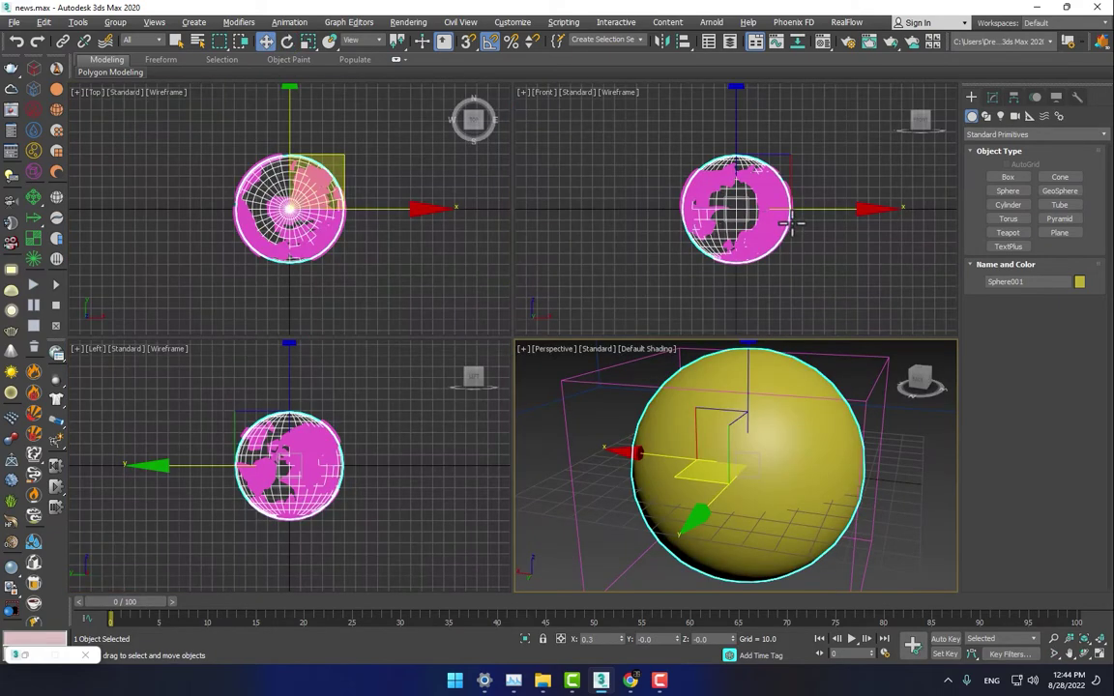
# Set the new sphere's segments to 38.
pyautogui.middleClick(785, 226)
pyautogui.hotkey('alt', 'w')
pyautogui.scroll(3, 659, 269)
pyautogui.moveTo(659, 269); pyautogui.dragTo(750, 256, button='middle')
pyautogui.click(991, 98)
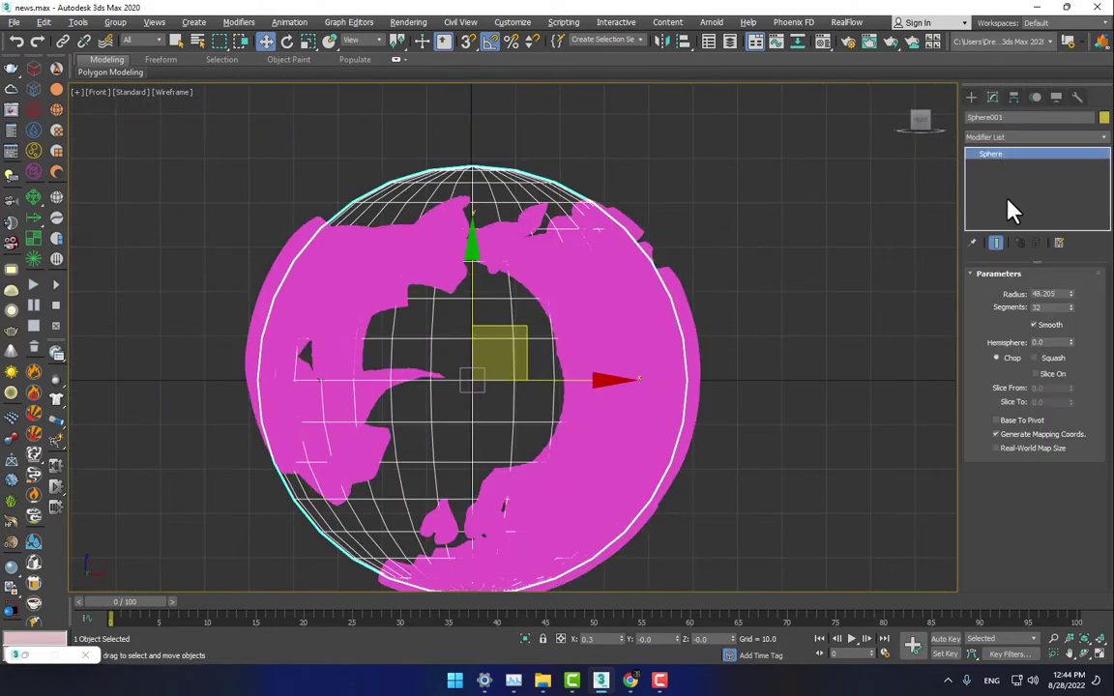
pyautogui.moveTo(1070, 308); pyautogui.dragTo(1070, 302)
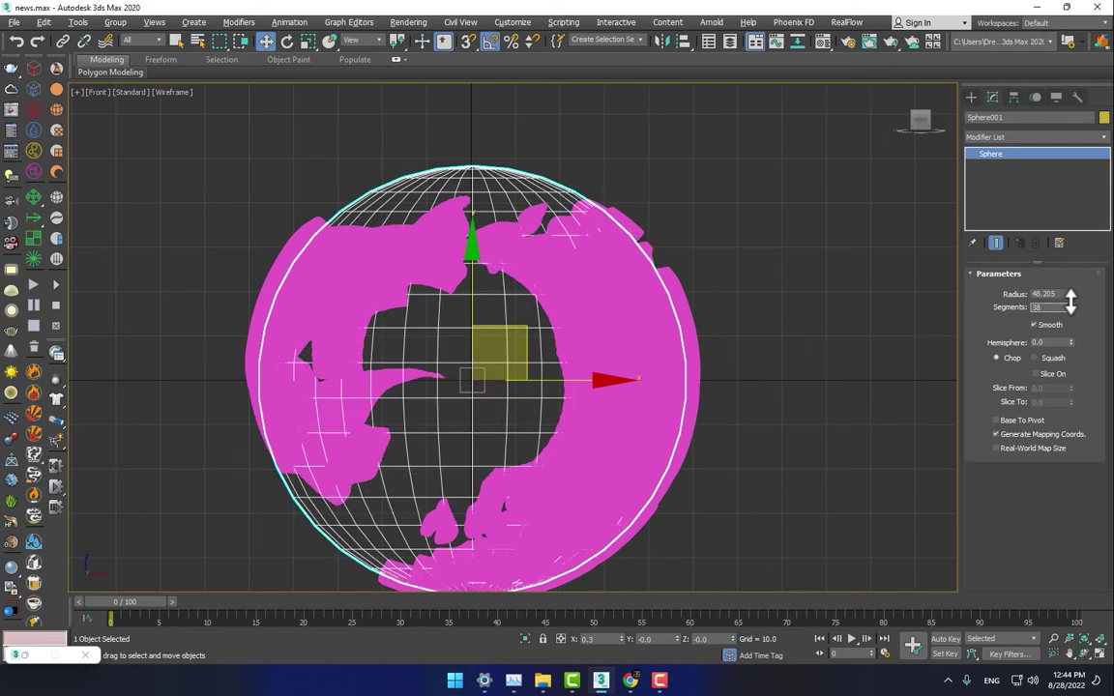
# Apply a Lattice modifier to the sphere and set its joints radius to 0.
pyautogui.hotkey('alt', 'w')
pyautogui.click(701, 432)
pyautogui.hotkey('alt', 'w')
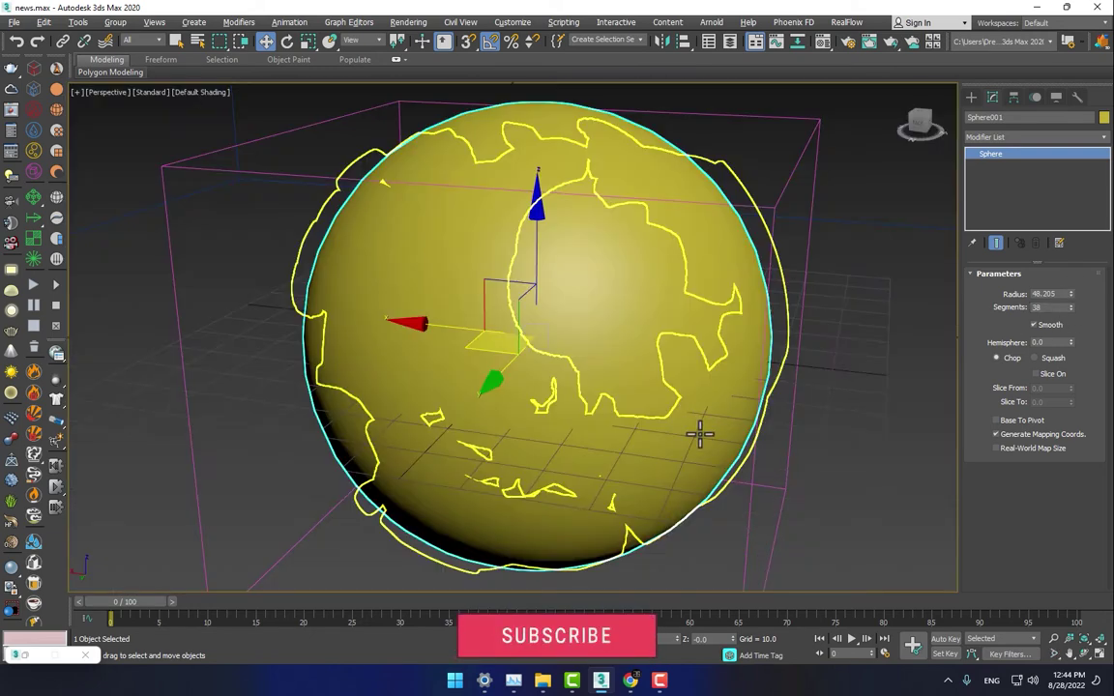
pyautogui.click(1025, 138)
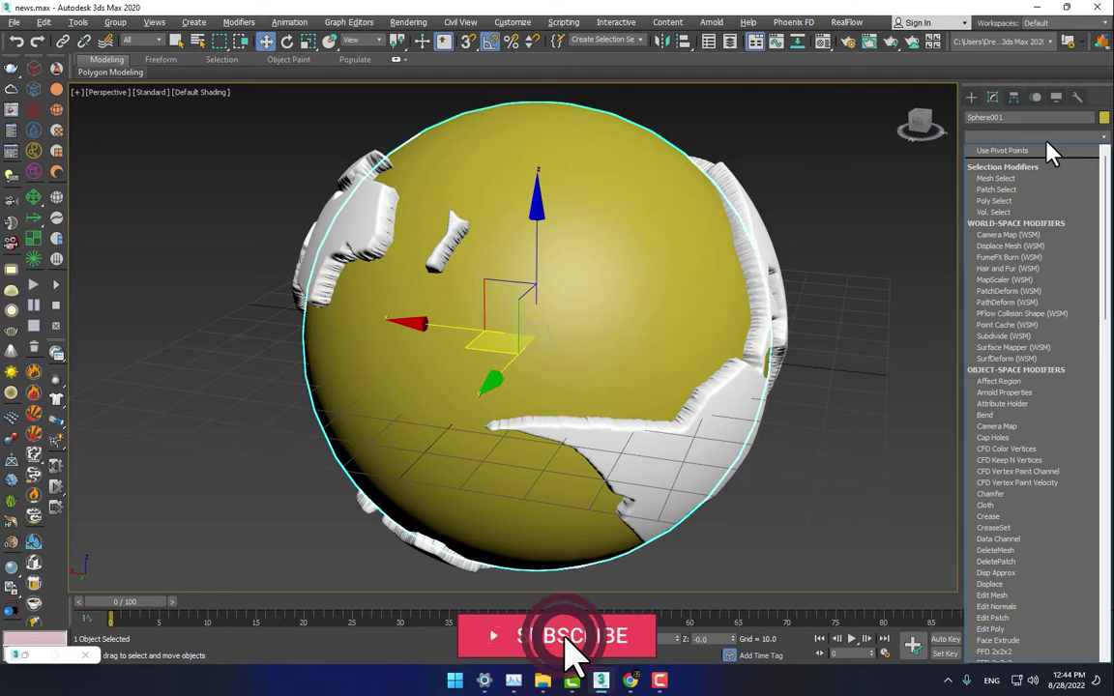
pyautogui.press('l')
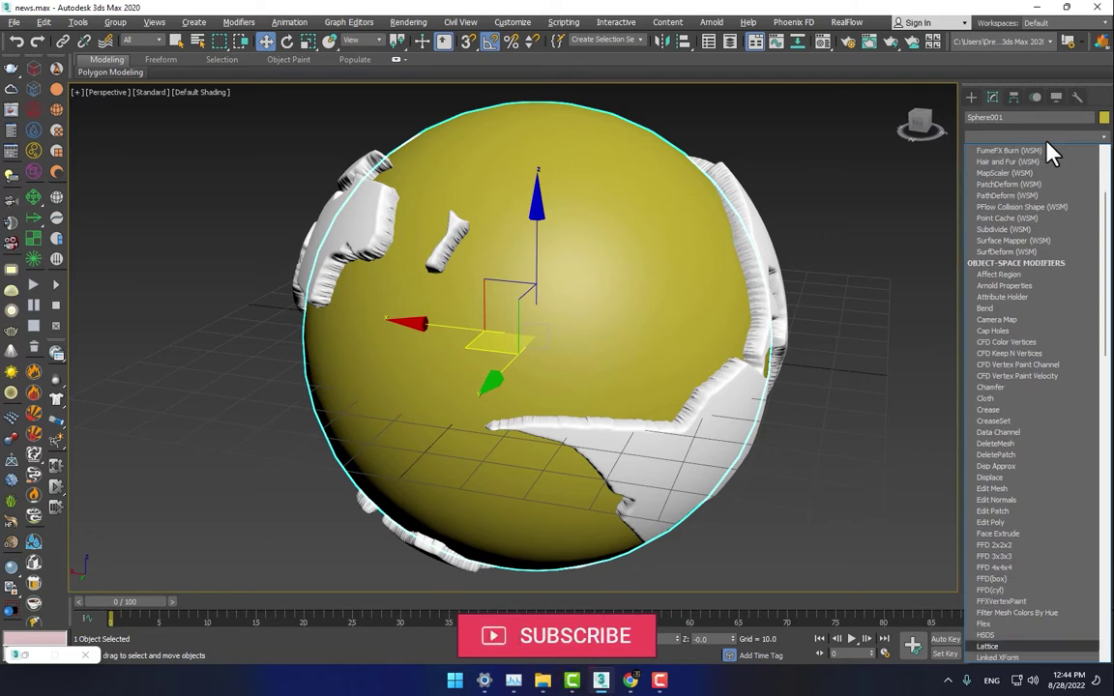
pyautogui.click(1041, 148)
pyautogui.scroll(-3, 1030, 464)
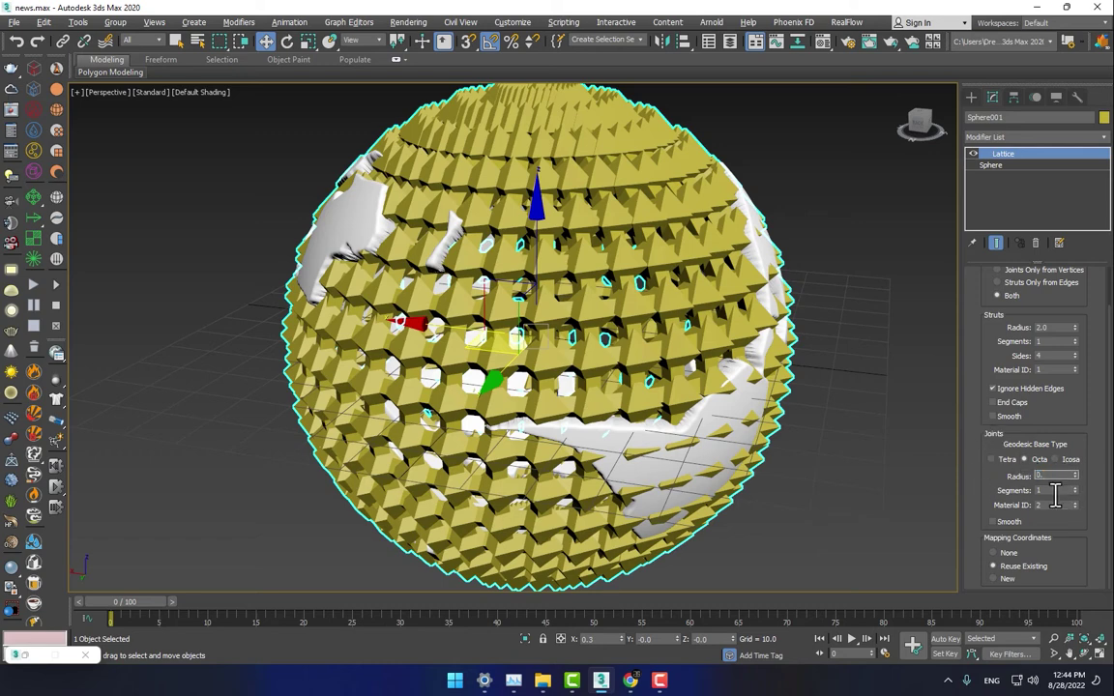
pyautogui.press('Return')
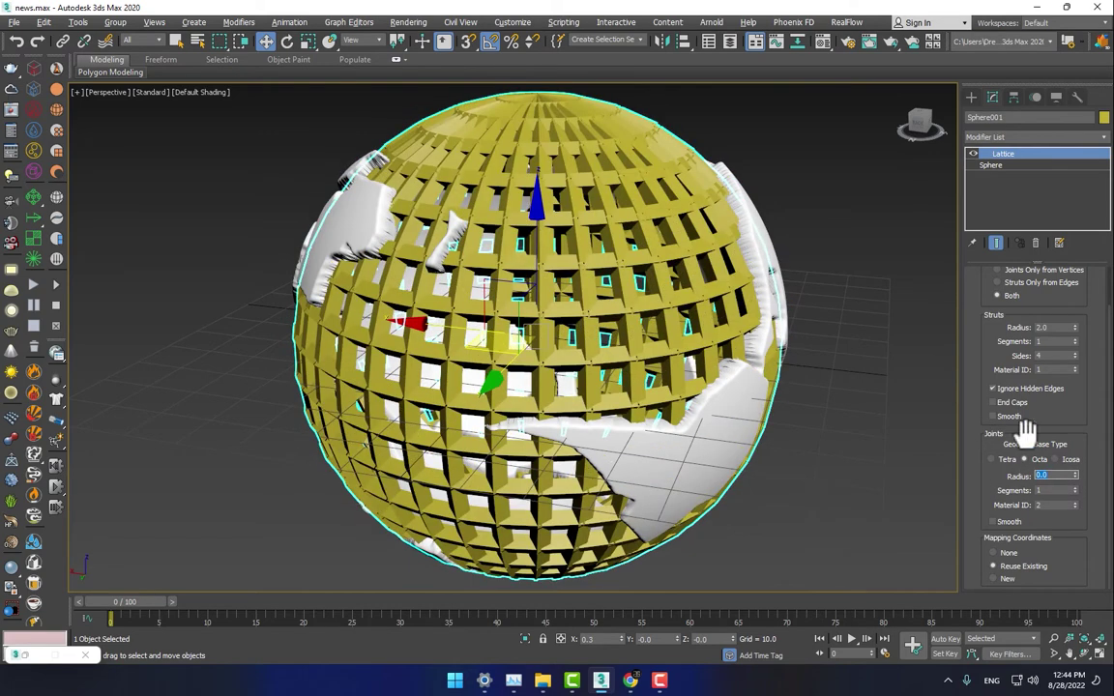
# Set the Lattice struts radius to 0.3, keeping the lattice sphere selected.
pyautogui.doubleClick(1057, 328)
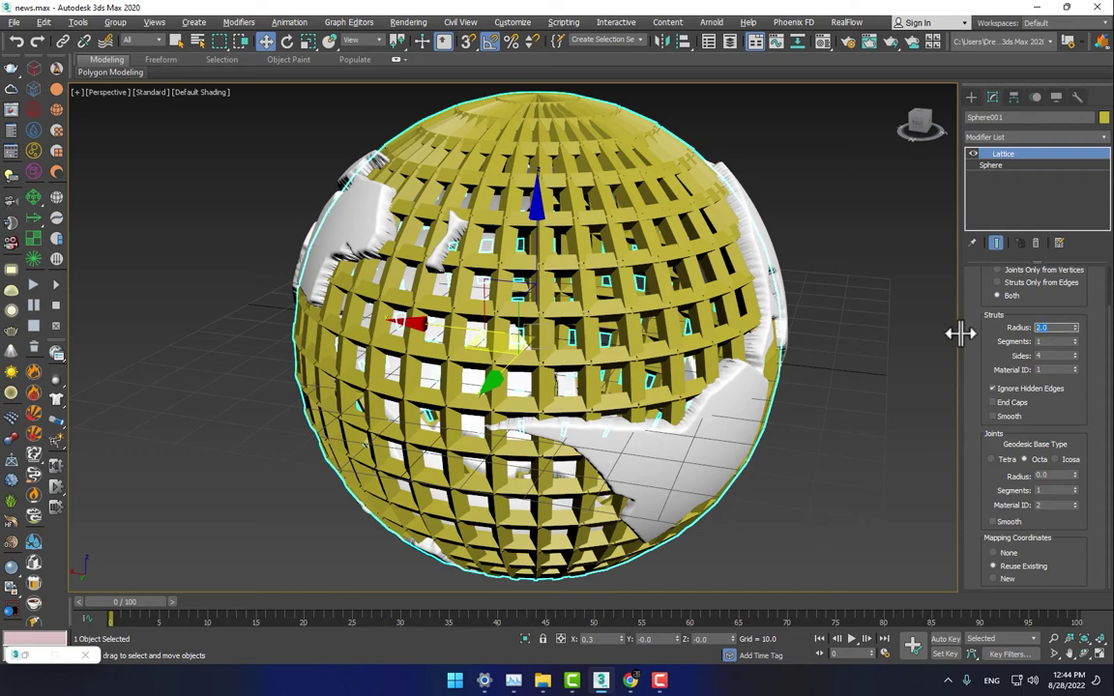
pyautogui.write('1')
pyautogui.press('Return')
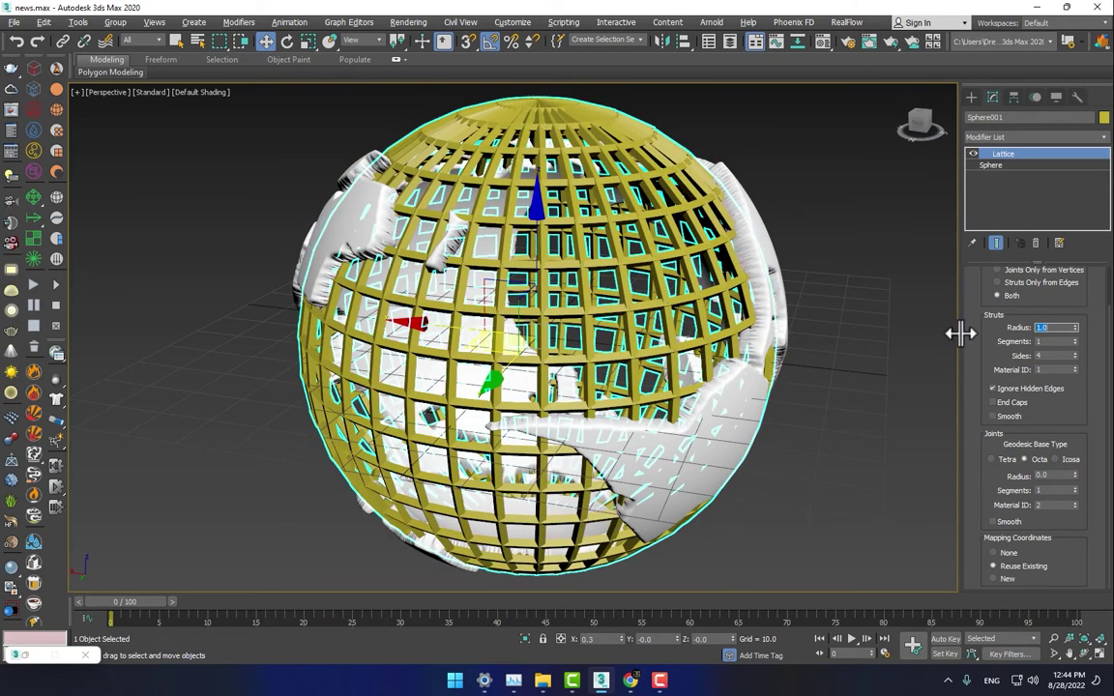
pyautogui.write('0.3')
pyautogui.press('Return')
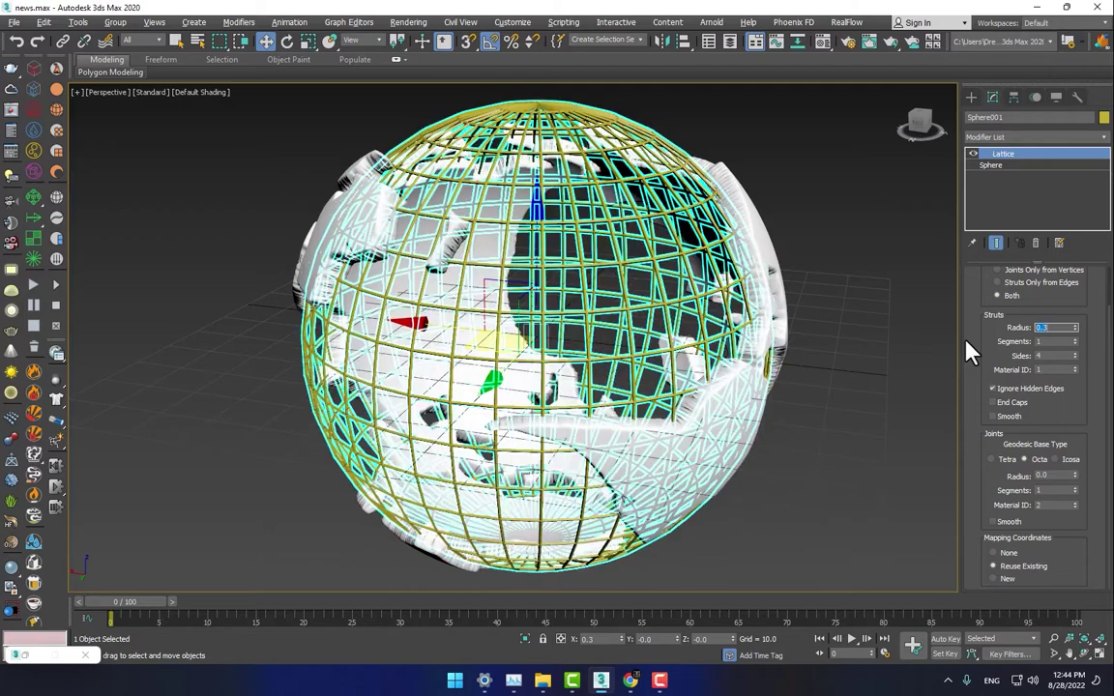
pyautogui.click(807, 213)
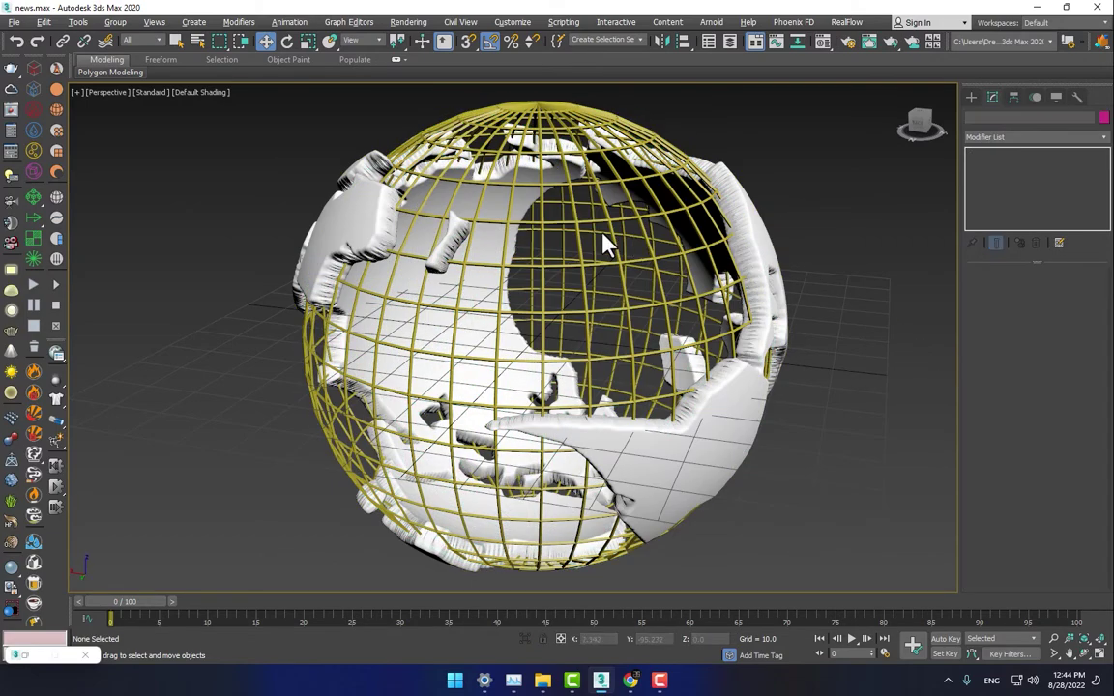
pyautogui.click(555, 241)
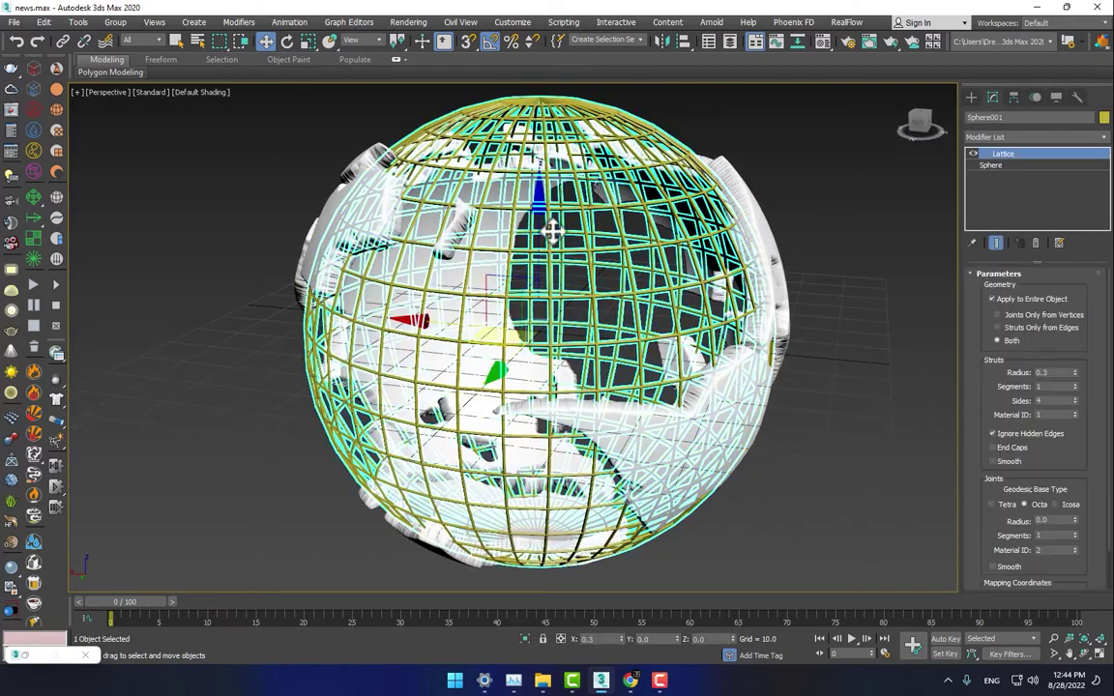
# Scale the lattice sphere uniformly so that its grid sits just beneath the outer faces of the raised continents.
pyautogui.press('r')
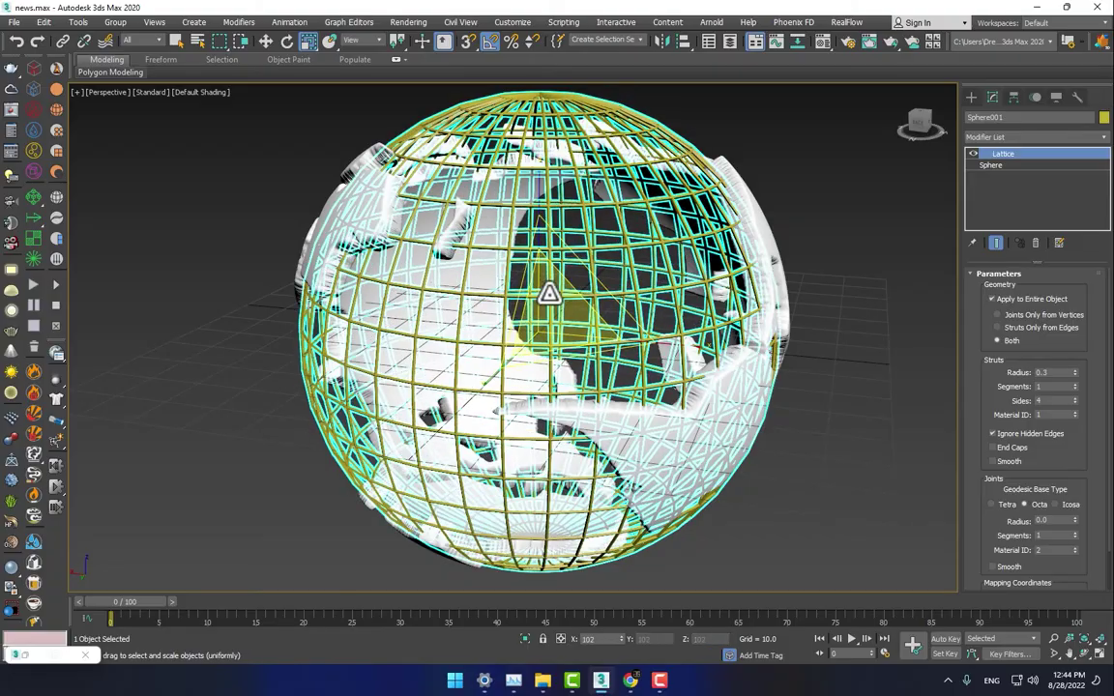
pyautogui.moveTo(553, 295); pyautogui.dragTo(554, 298)
pyautogui.moveTo(579, 273)
pyautogui.keyDown('alt'); pyautogui.mouseDown(button='middle')
pyautogui.moveTo(524, 286)
pyautogui.moveTo(601, 263)
pyautogui.moveTo(591, 263)
pyautogui.mouseUp(button='middle'); pyautogui.keyUp('alt')
pyautogui.moveTo(562, 301); pyautogui.dragTo(560, 299)
pyautogui.moveTo(560, 300)
pyautogui.keyDown('alt'); pyautogui.mouseDown(button='middle')
pyautogui.moveTo(561, 289)
pyautogui.moveTo(556, 307)
pyautogui.mouseUp(button='middle'); pyautogui.keyUp('alt')
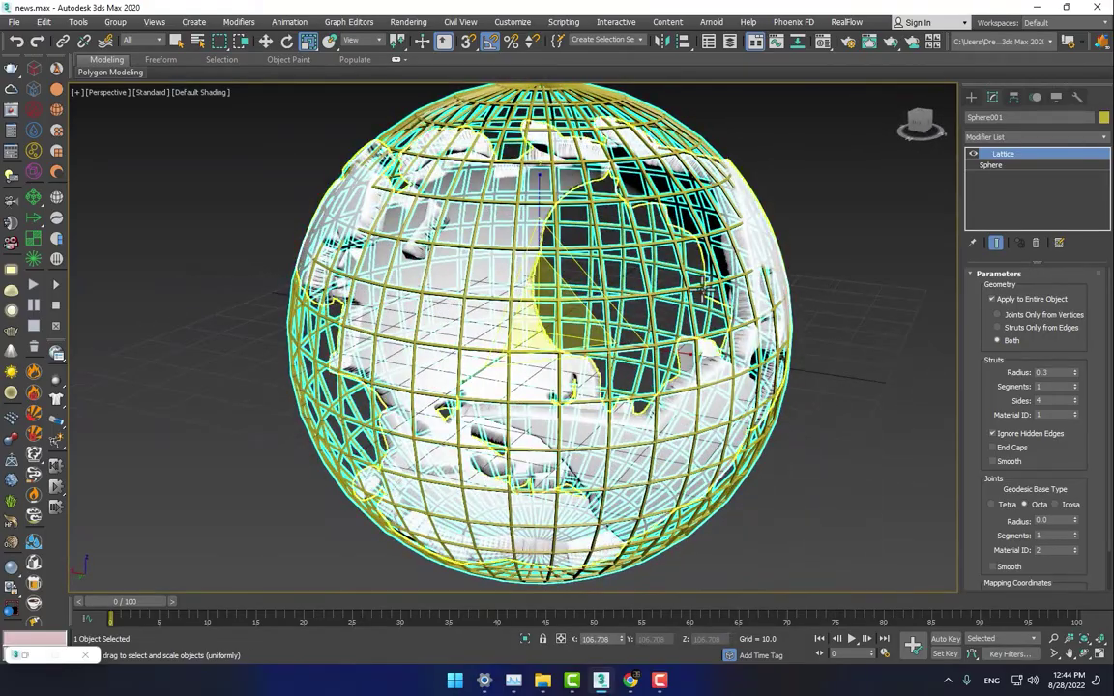
pyautogui.moveTo(547, 310)
pyautogui.mouseDown()
pyautogui.moveTo(518, 319)
pyautogui.moveTo(527, 315)
pyautogui.mouseUp()
pyautogui.keyDown('alt'); pyautogui.moveTo(528, 314); pyautogui.dragTo(598, 287, button='middle'); pyautogui.keyUp('alt')
pyautogui.click(678, 306)
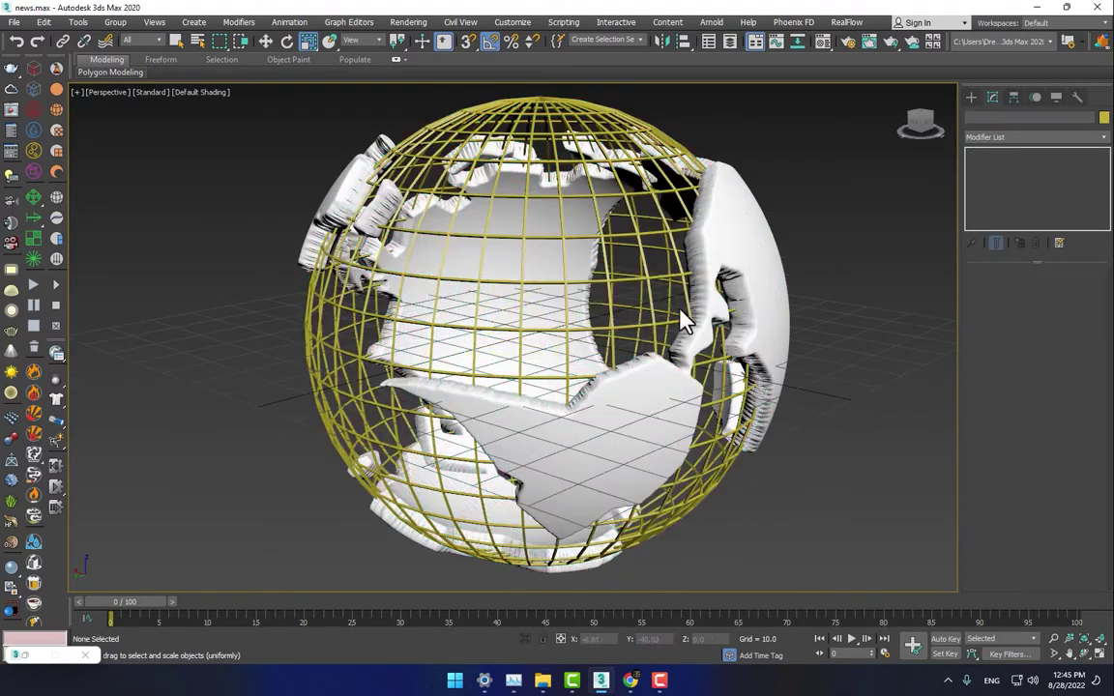
pyautogui.scroll(-6, 678, 306)
pyautogui.rightClick(677, 303)
pyautogui.click(685, 312)
pyautogui.scroll(5, 658, 310)
pyautogui.moveTo(828, 175); pyautogui.dragTo(565, 428)
pyautogui.click(802, 319)
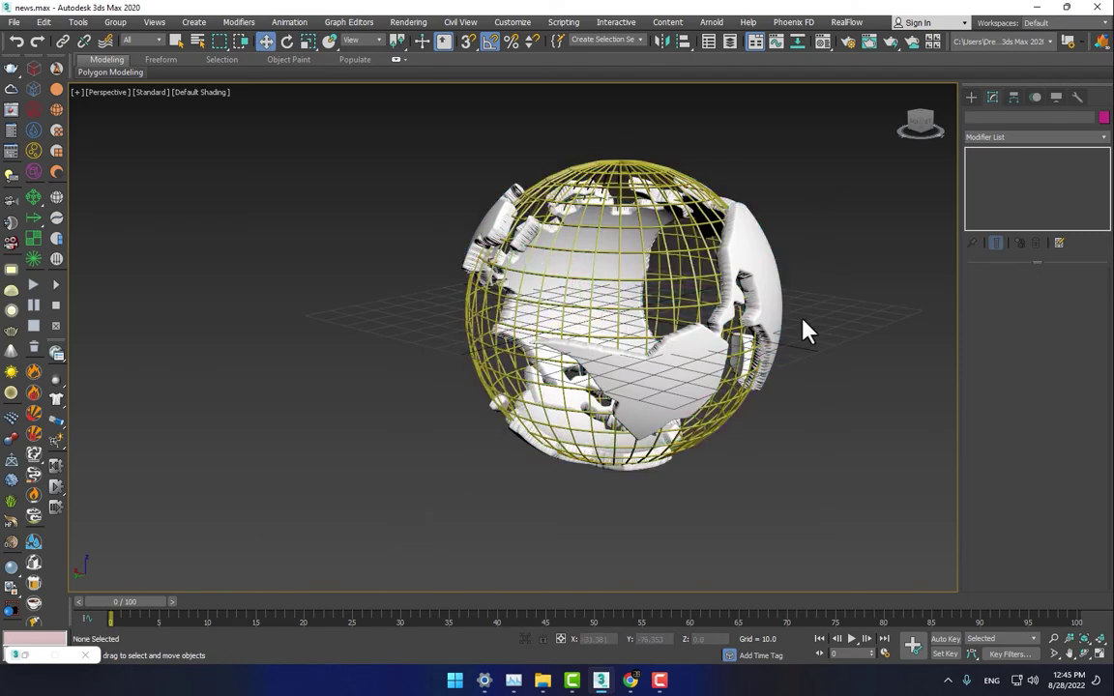
# Draw a helix centred on the globe in the Top view, with radii of about 85.5 and 57.1 and a height of about 29.
pyautogui.click(971, 98)
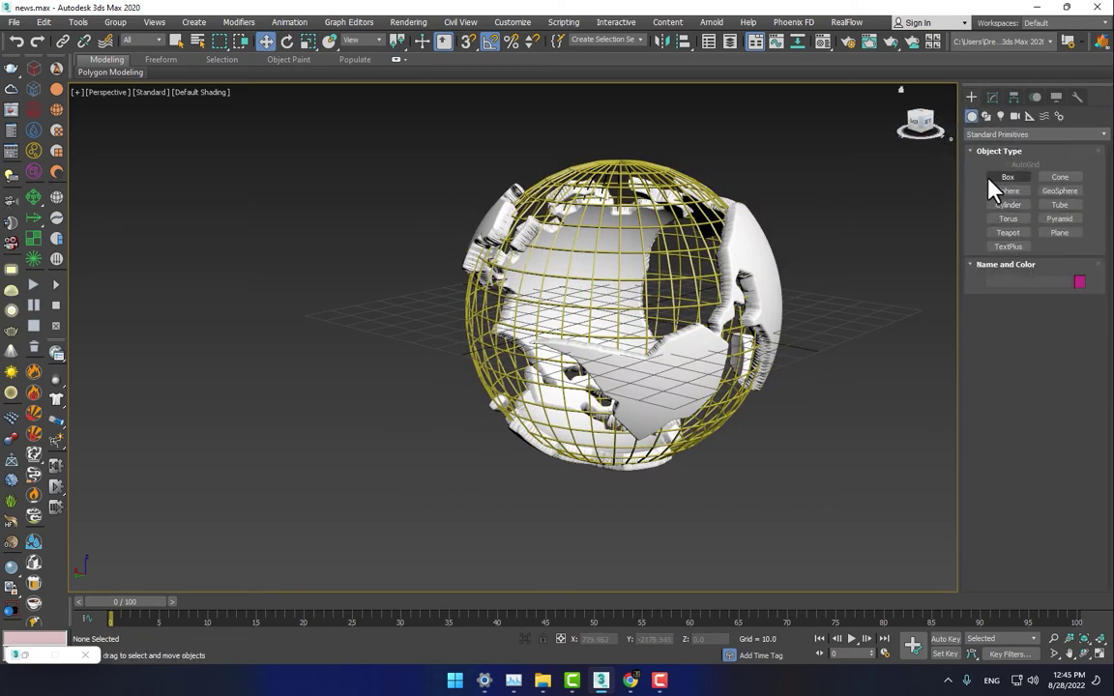
pyautogui.click(985, 118)
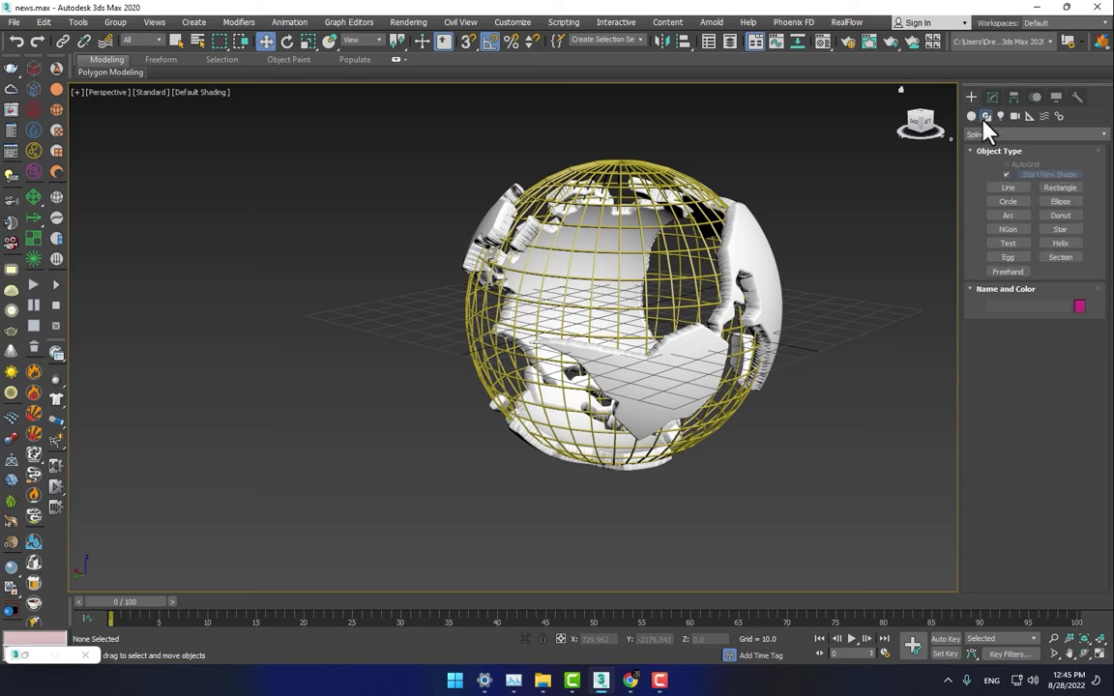
pyautogui.click(1061, 244)
pyautogui.hotkey('alt', 'w')
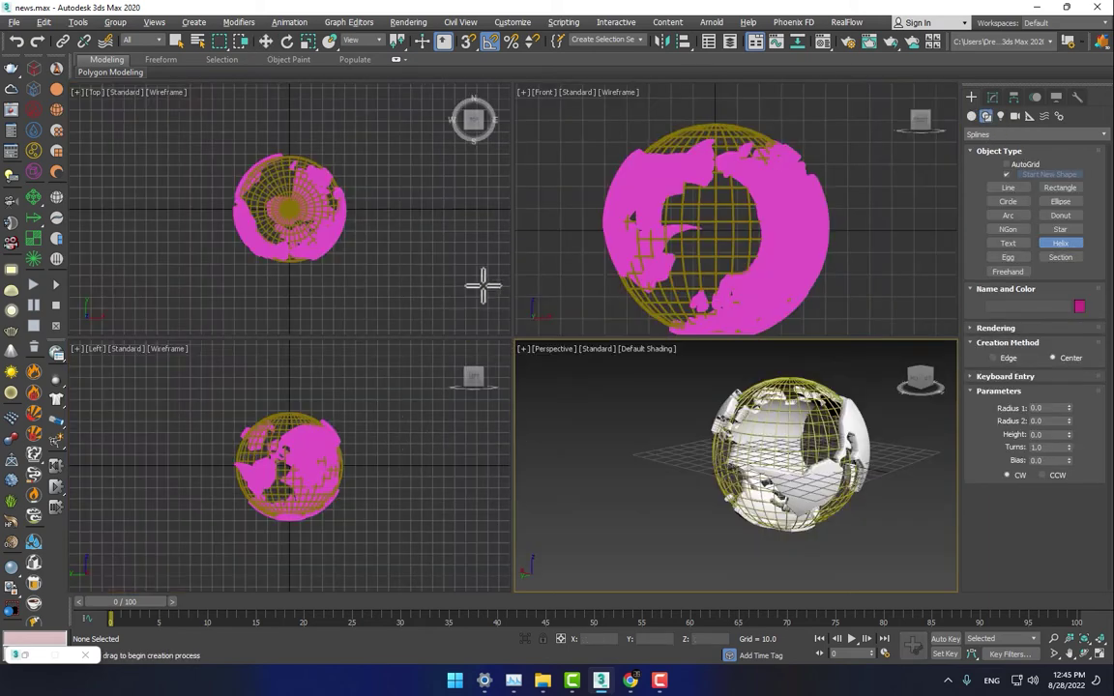
pyautogui.rightClick(337, 266)
pyautogui.hotkey('alt', 'w')
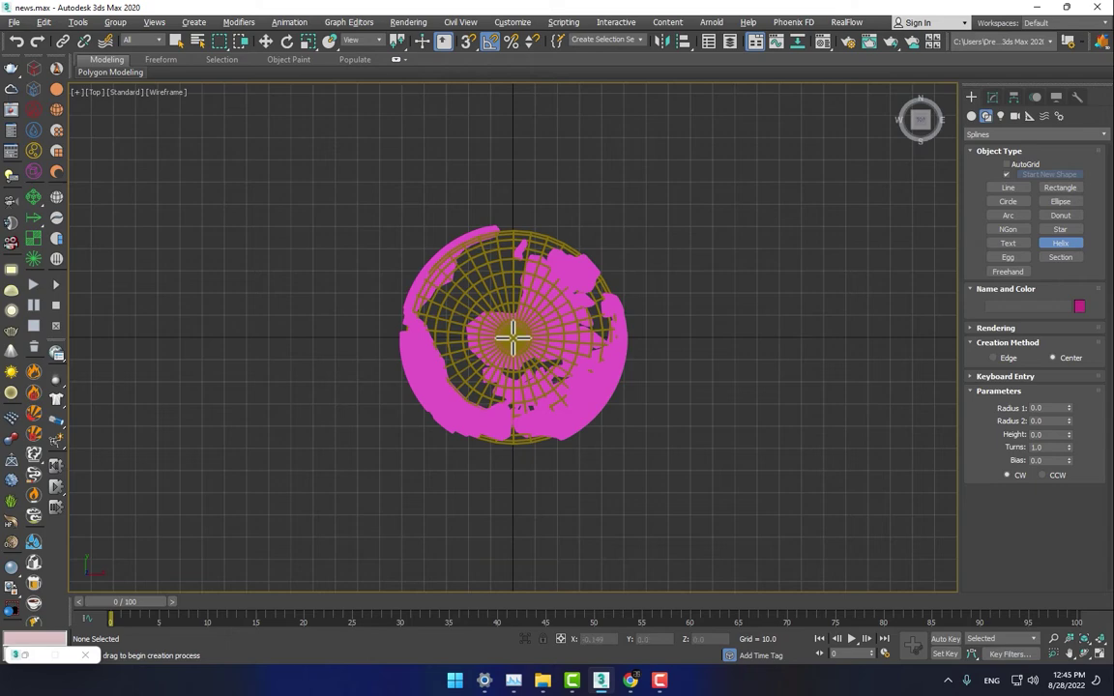
pyautogui.moveTo(513, 336); pyautogui.dragTo(669, 445)
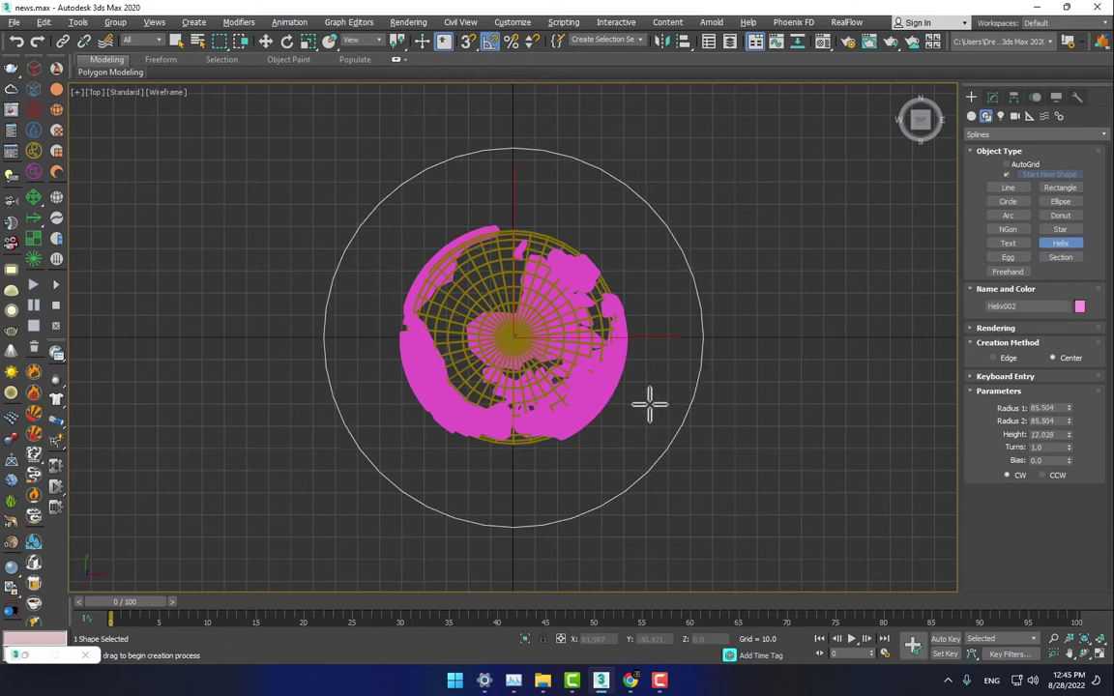
pyautogui.click(648, 401)
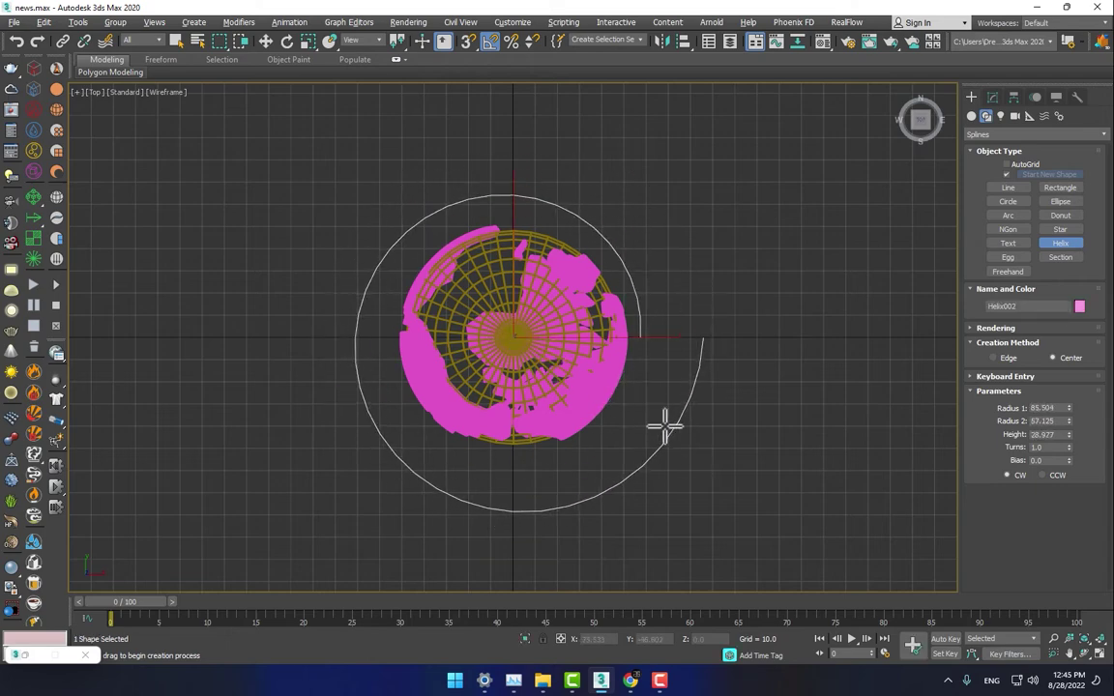
pyautogui.click(665, 426)
pyautogui.rightClick(665, 426)
# Increase the helix's height to about 63.7 in the Perspective view and lower it to about Z -28.9.
pyautogui.hotkey('alt', 'w')
pyautogui.middleClick(781, 440)
pyautogui.hotkey('alt', 'w')
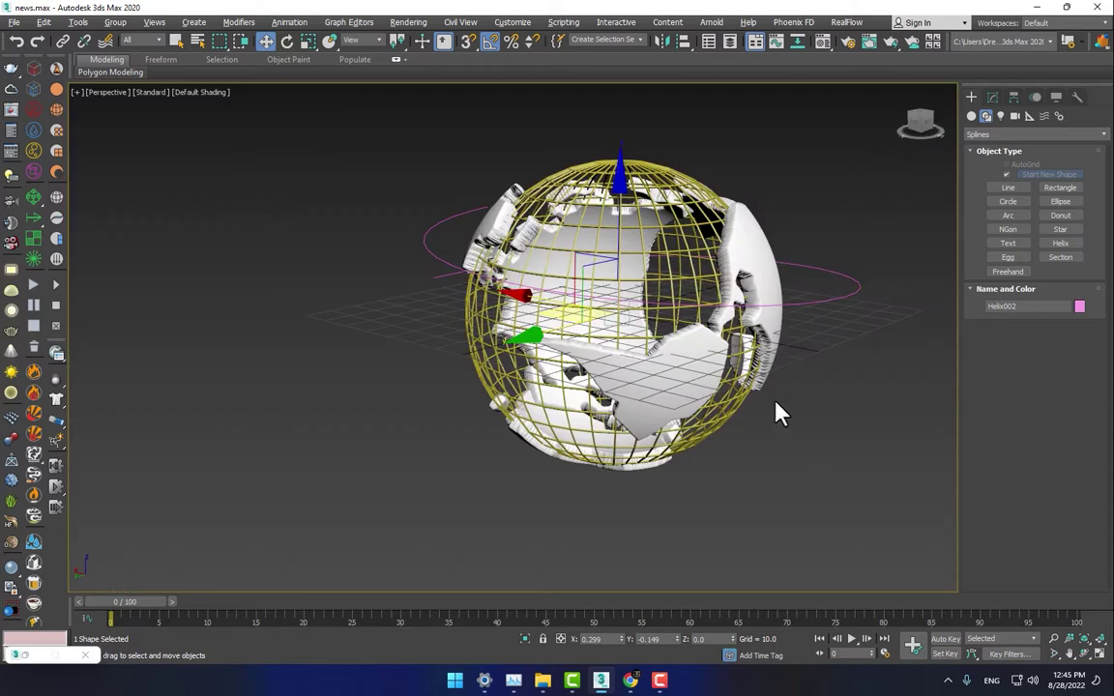
pyautogui.click(993, 96)
pyautogui.moveTo(1069, 331); pyautogui.dragTo(1049, 258)
pyautogui.moveTo(620, 186); pyautogui.dragTo(624, 275)
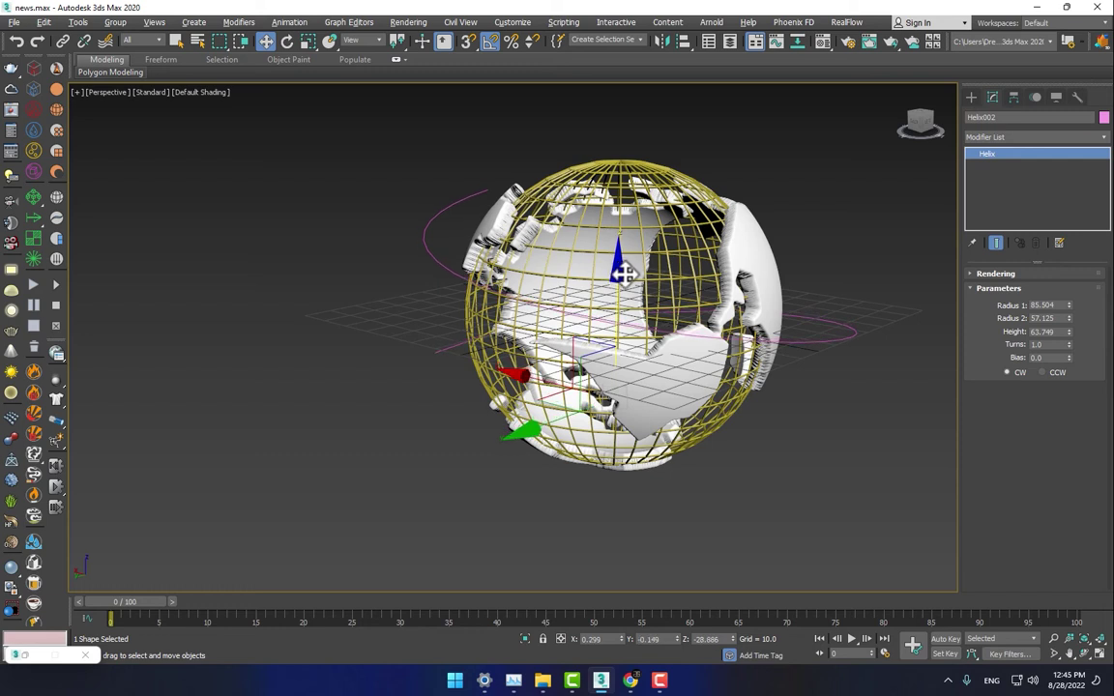
# Set the helix's Radius 1 to 98.33, Radius 2 to 63.409 and turns to 1.52, and scale it uniformly to about 118 percent.
pyautogui.click(1069, 292)
pyautogui.click(1059, 274)
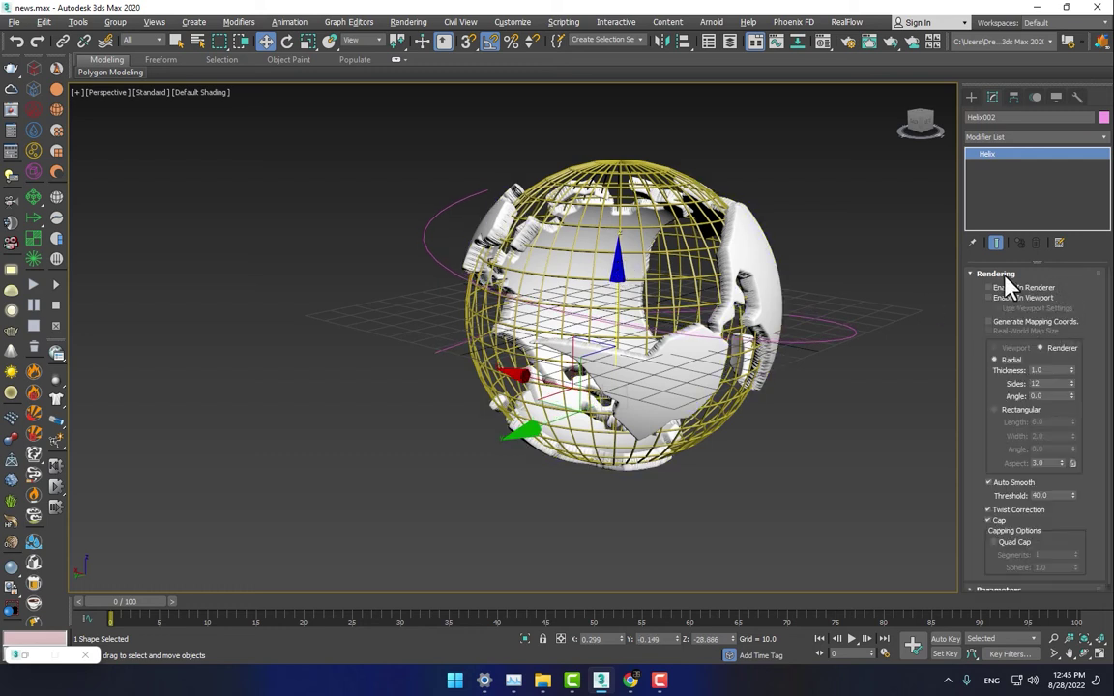
pyautogui.click(1005, 275)
pyautogui.click(1020, 288)
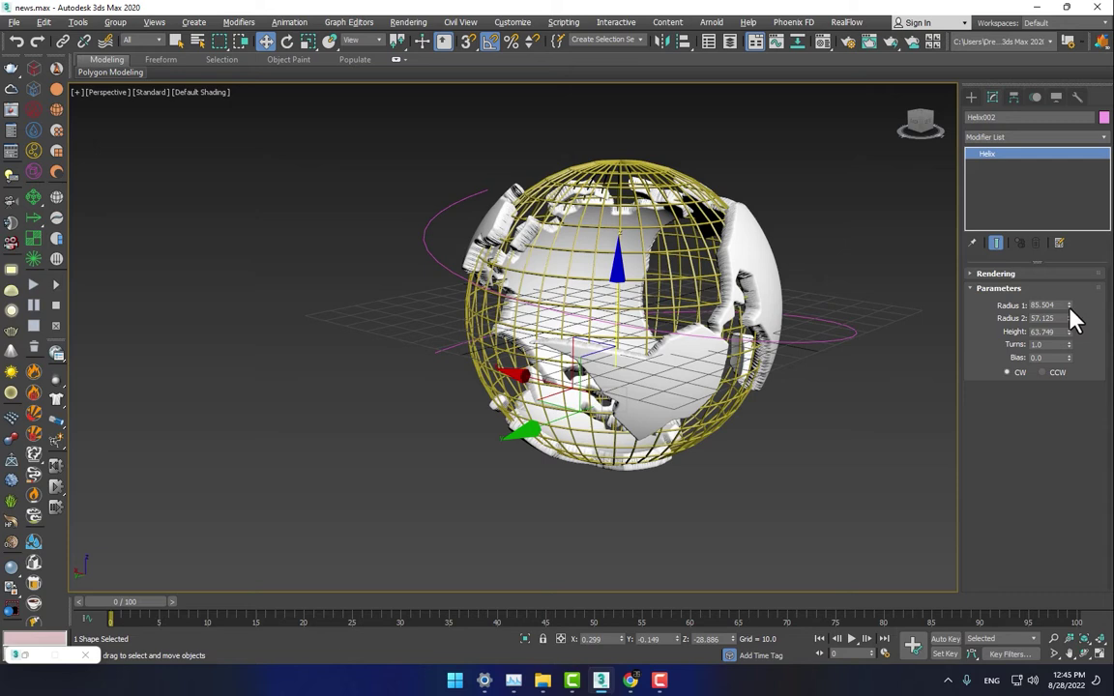
pyautogui.moveTo(1070, 305)
pyautogui.mouseDown()
pyautogui.moveTo(1069, 290)
pyautogui.moveTo(1069, 323)
pyautogui.moveTo(1068, 309)
pyautogui.mouseUp()
pyautogui.press('r')
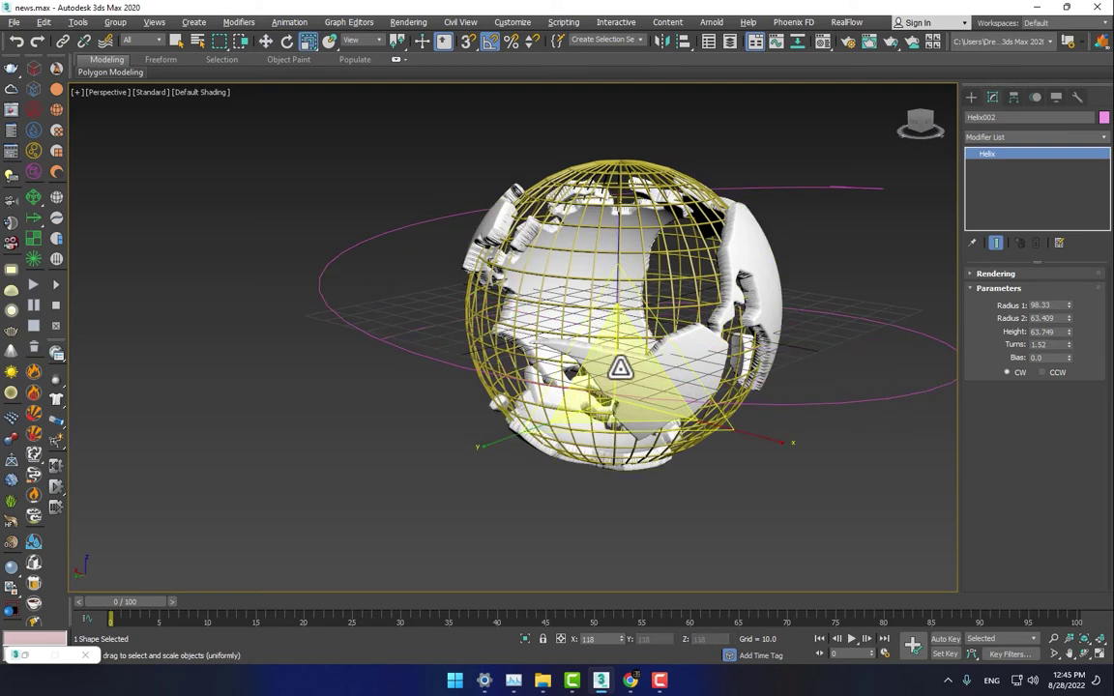
pyautogui.click(995, 274)
pyautogui.scroll(-5, 979, 403)
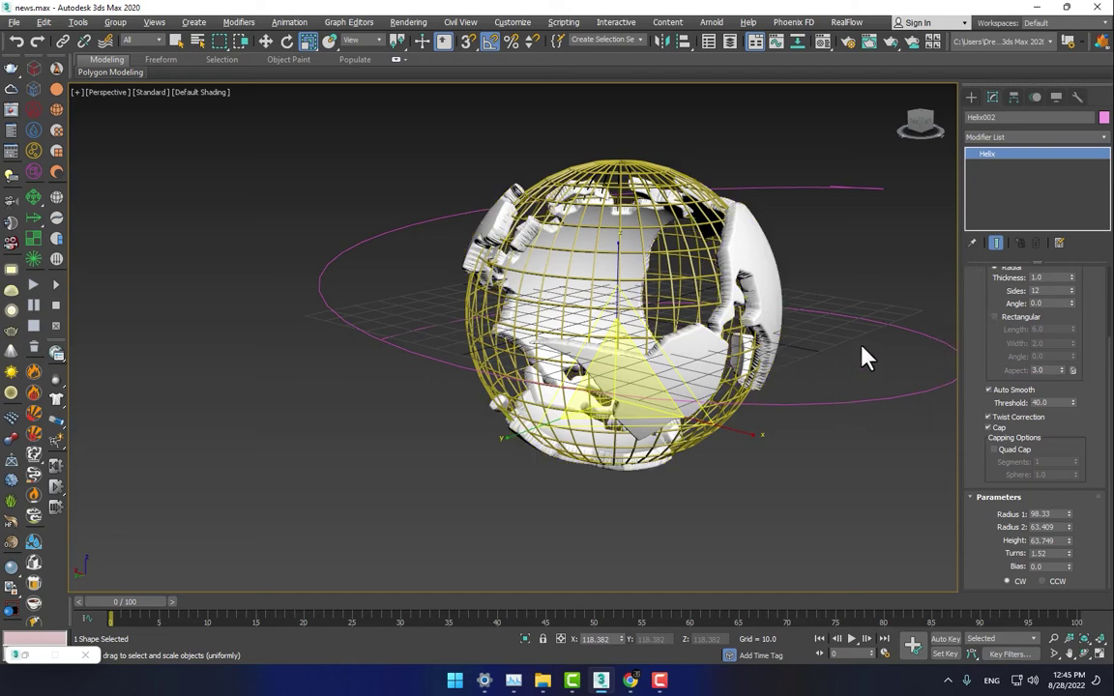
# Create a box beside the globe, about 3.8 long, 15.8 wide and 5.1 high.
pyautogui.moveTo(861, 344); pyautogui.dragTo(528, 394, button='middle')
pyautogui.click(795, 316)
pyautogui.click(970, 97)
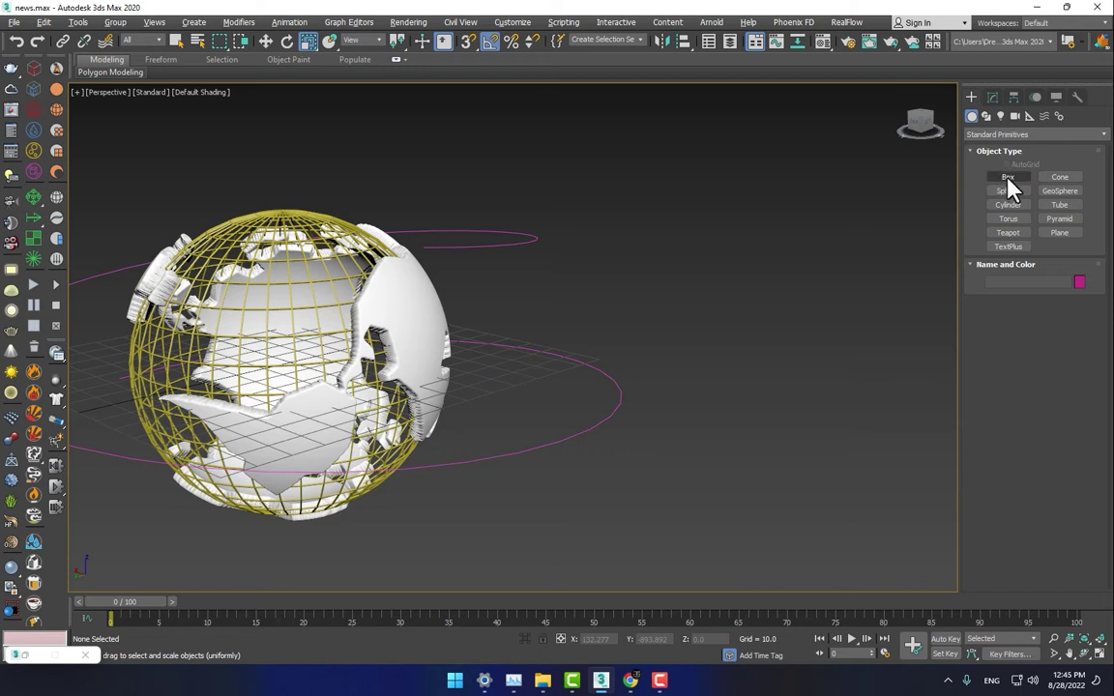
pyautogui.click(1008, 178)
pyautogui.moveTo(695, 422); pyautogui.dragTo(755, 430)
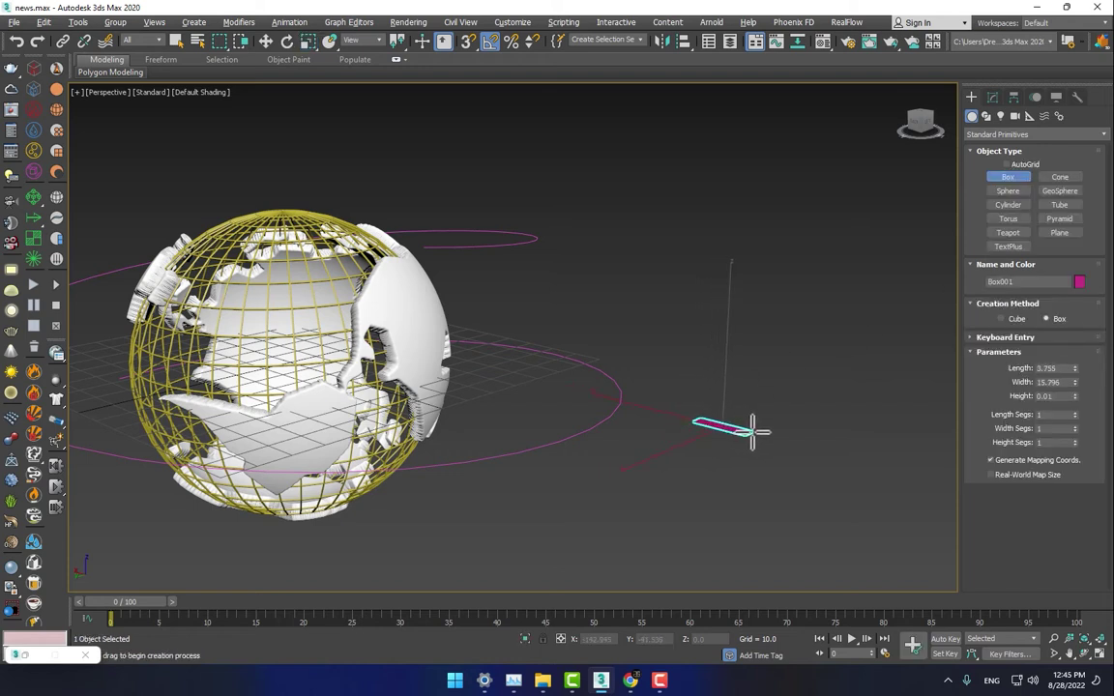
pyautogui.click(743, 405)
pyautogui.press('r')
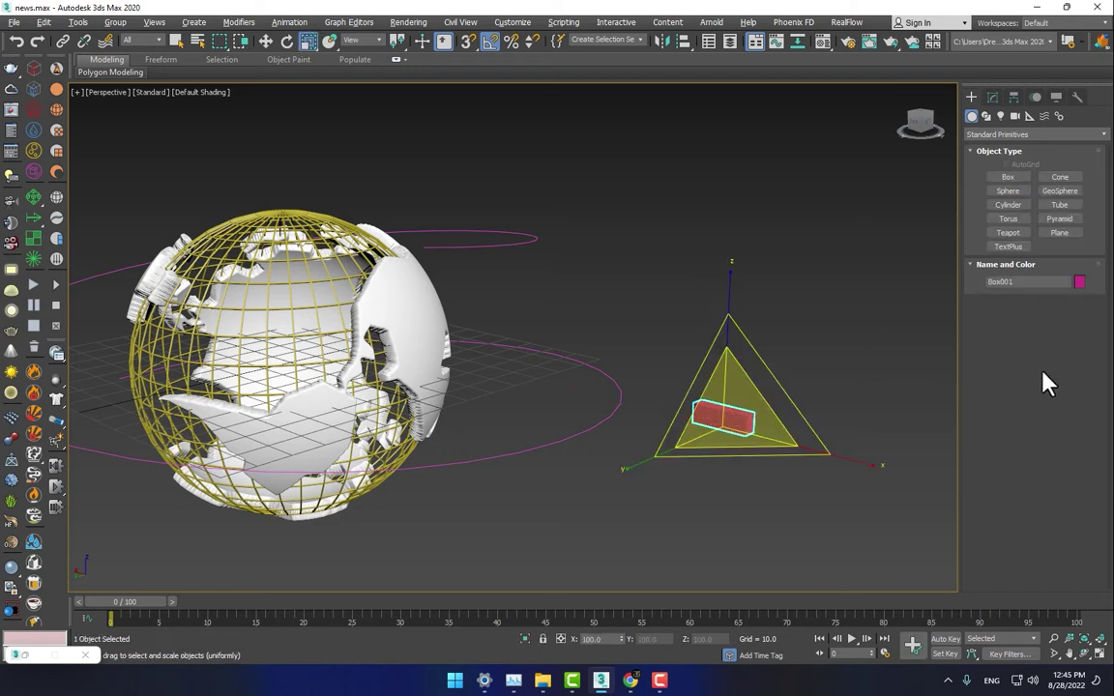
# Set the box's length, width and height segments to 150 each.
pyautogui.click(993, 101)
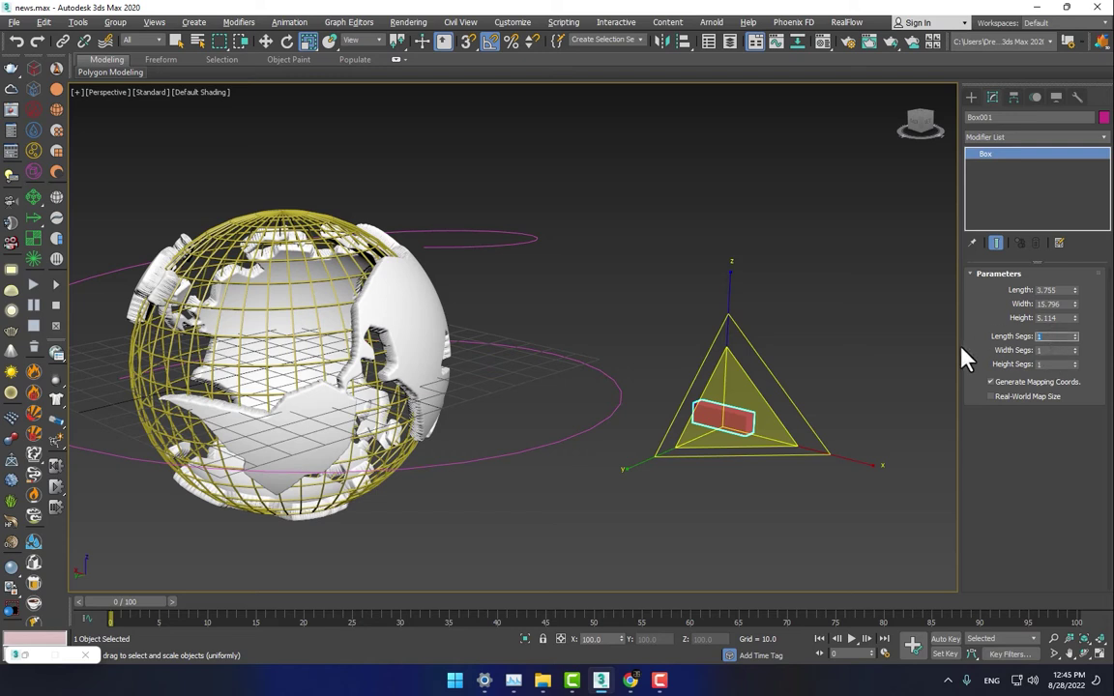
pyautogui.write('150')
pyautogui.press('Tab')
pyautogui.write('150')
pyautogui.press('Tab')
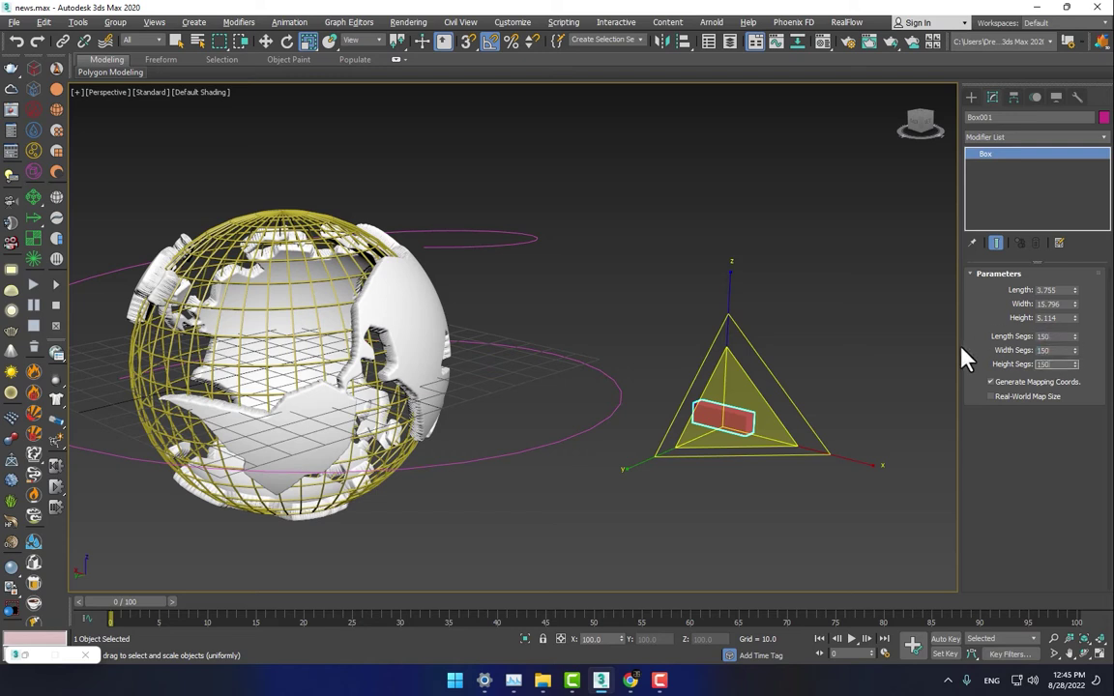
pyautogui.write('150')
pyautogui.press('Return')
# Apply a PathDeform (WSM) modifier to the box with the helix as its path, and move the box to the path.
pyautogui.click(1054, 137)
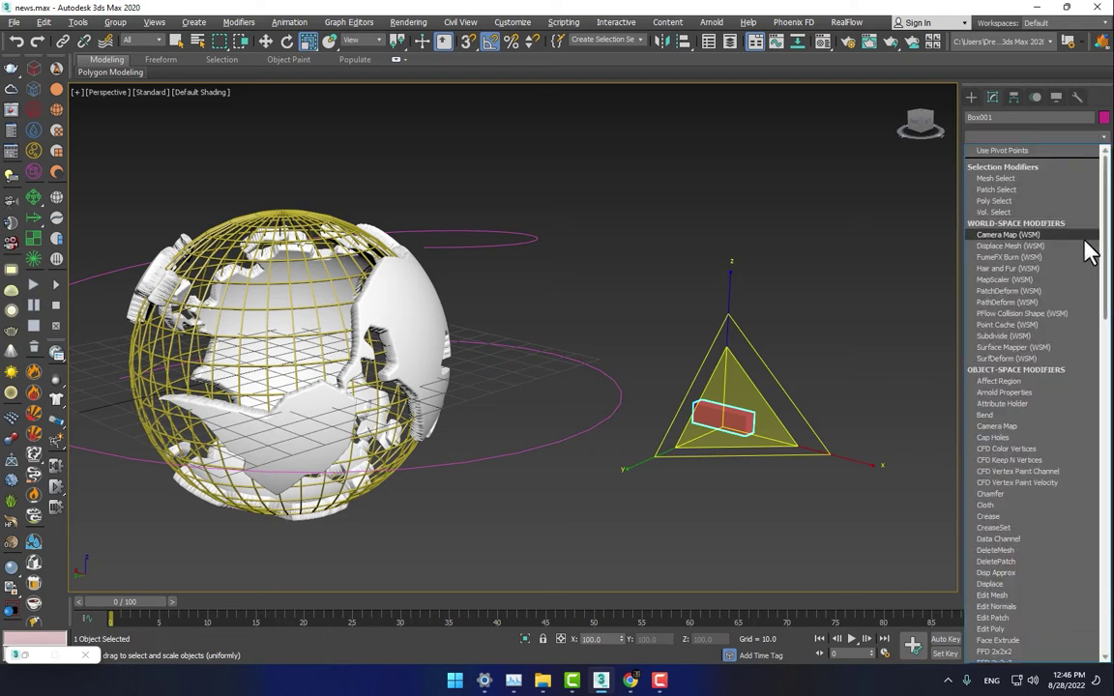
pyautogui.click(1006, 303)
pyautogui.click(1031, 311)
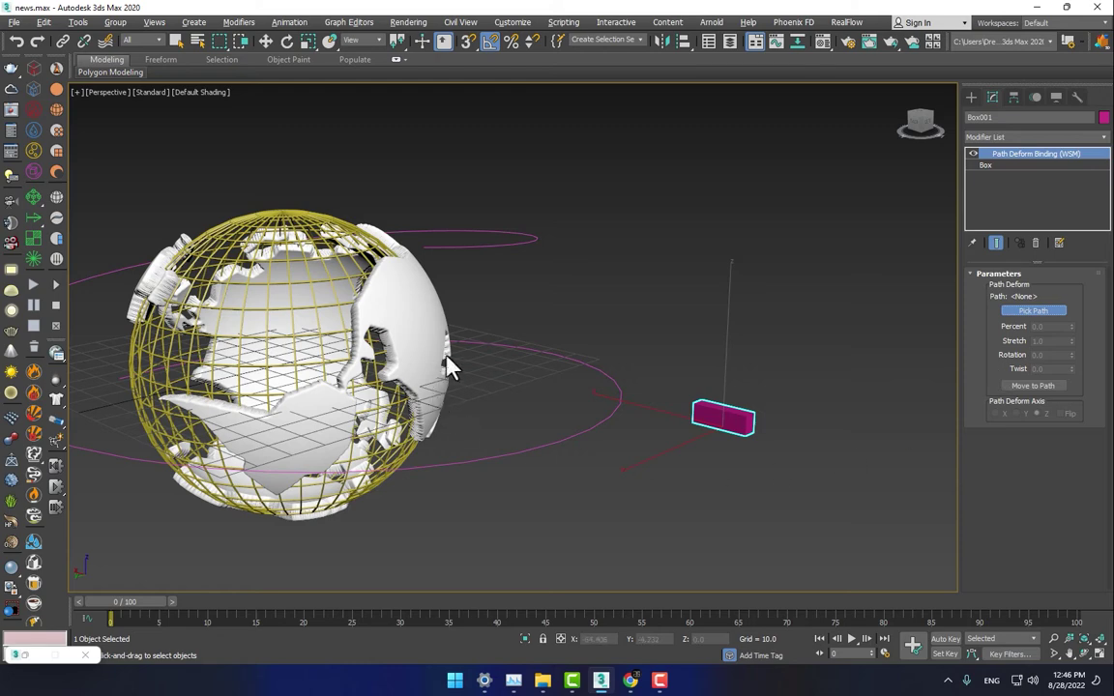
pyautogui.click(514, 343)
pyautogui.click(1032, 386)
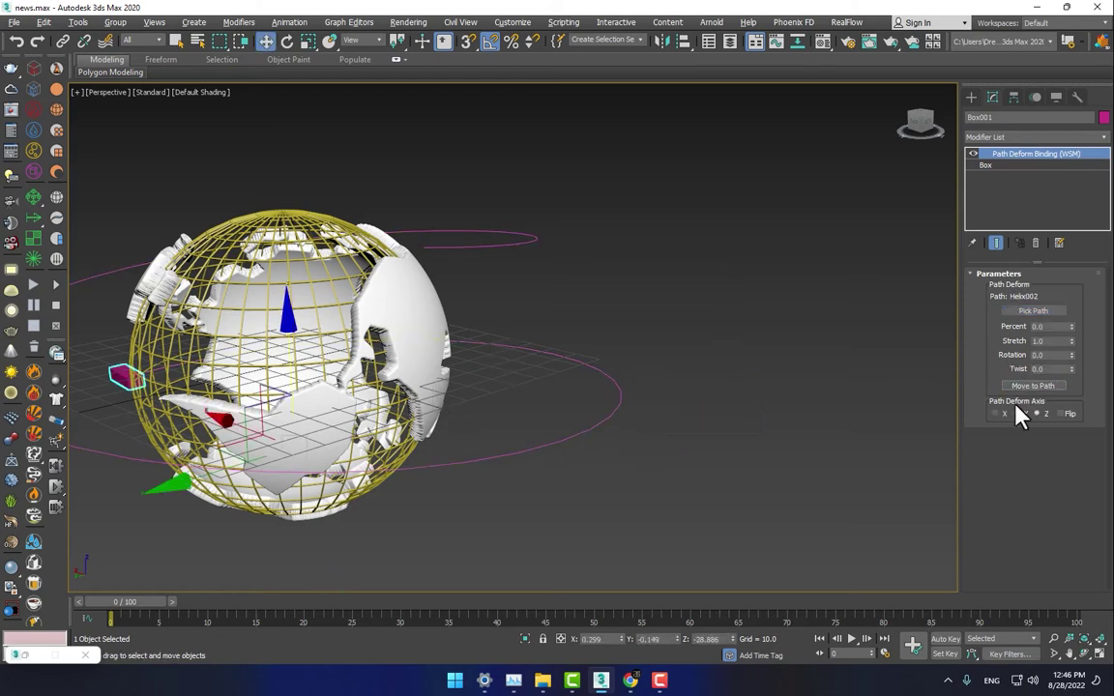
# Set the path deform stretch to 150.82 and reduce the base box to a length of 1.84 and a width of 9.478.
pyautogui.moveTo(561, 406); pyautogui.dragTo(678, 366, button='middle')
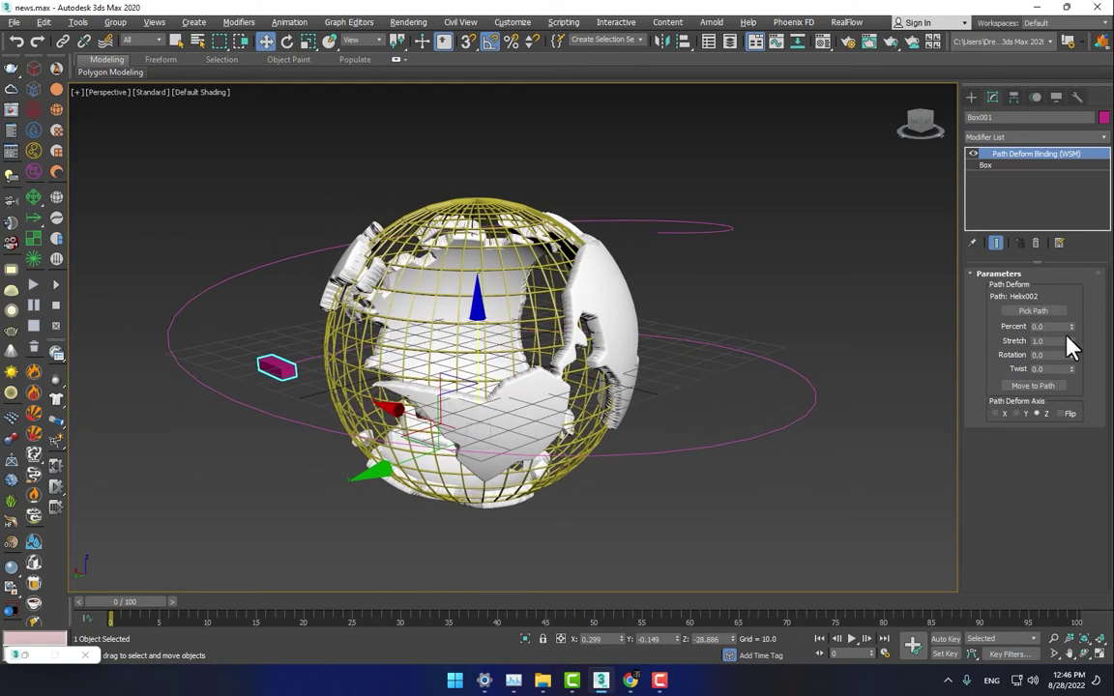
pyautogui.moveTo(1071, 342); pyautogui.dragTo(959, 223)
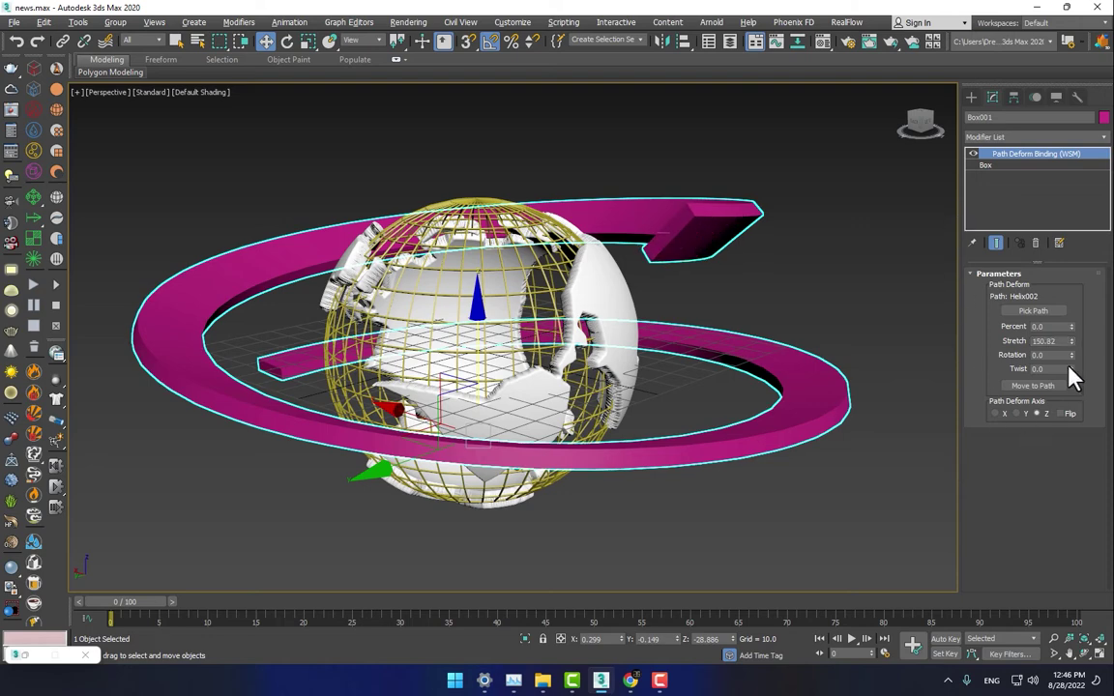
pyautogui.click(1021, 166)
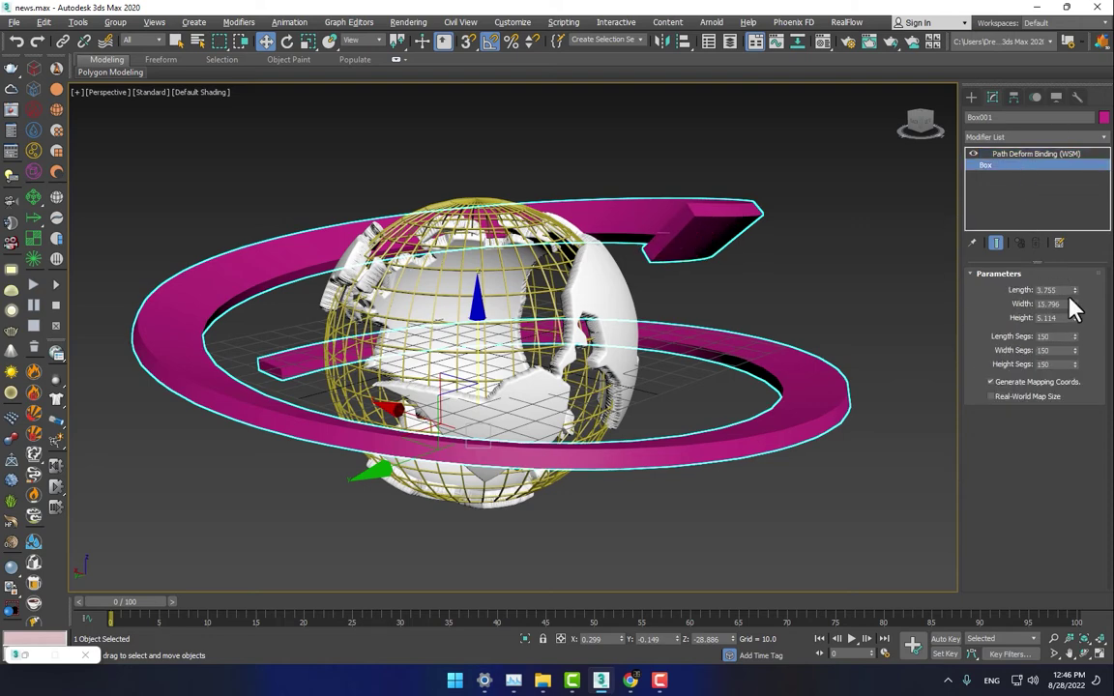
pyautogui.moveTo(1074, 304); pyautogui.dragTo(1083, 327)
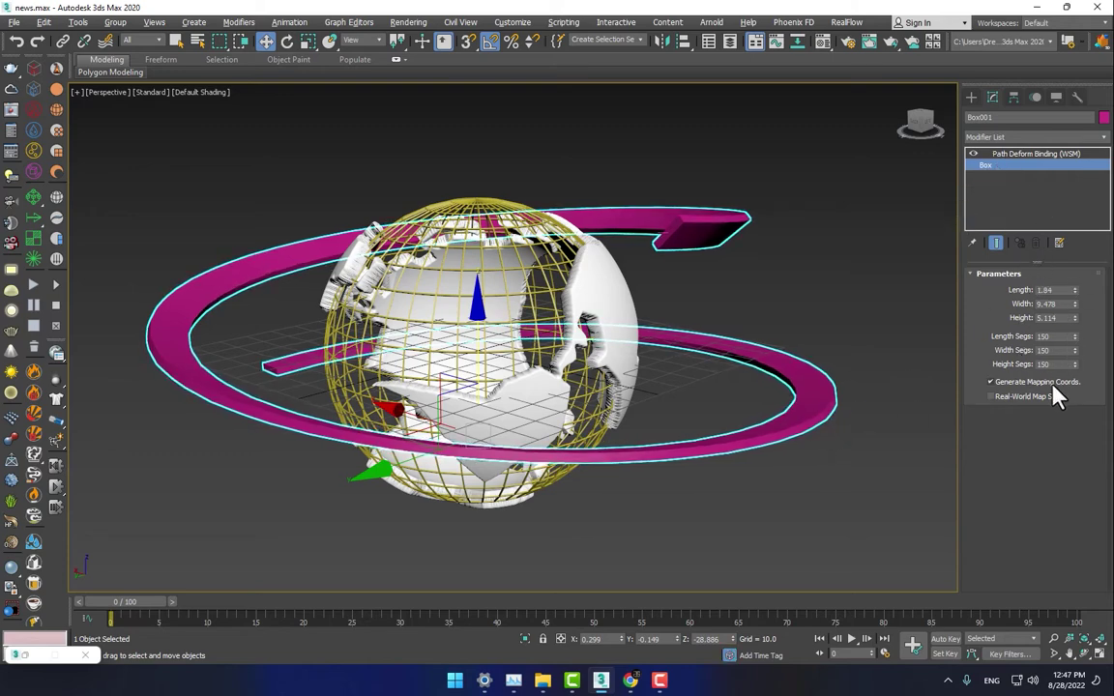
pyautogui.moveTo(1072, 363); pyautogui.dragTo(1077, 321)
# Set the box's path deform twist to 240.5 and its percent to -2.0.
pyautogui.click(1010, 154)
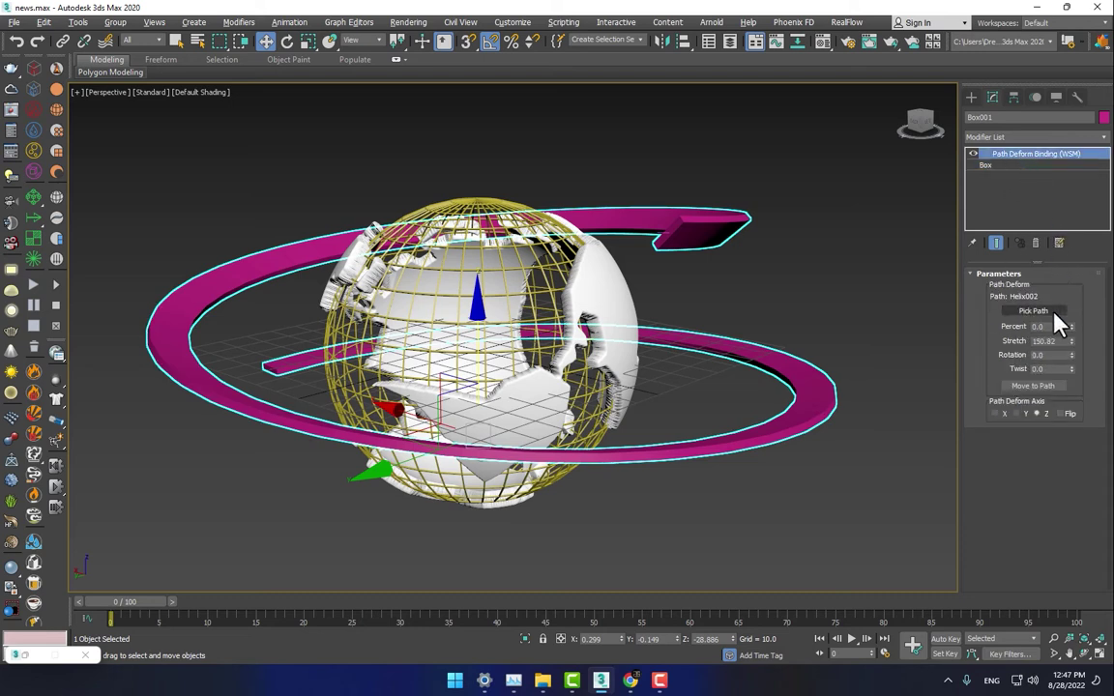
pyautogui.moveTo(1072, 370); pyautogui.dragTo(17, 48)
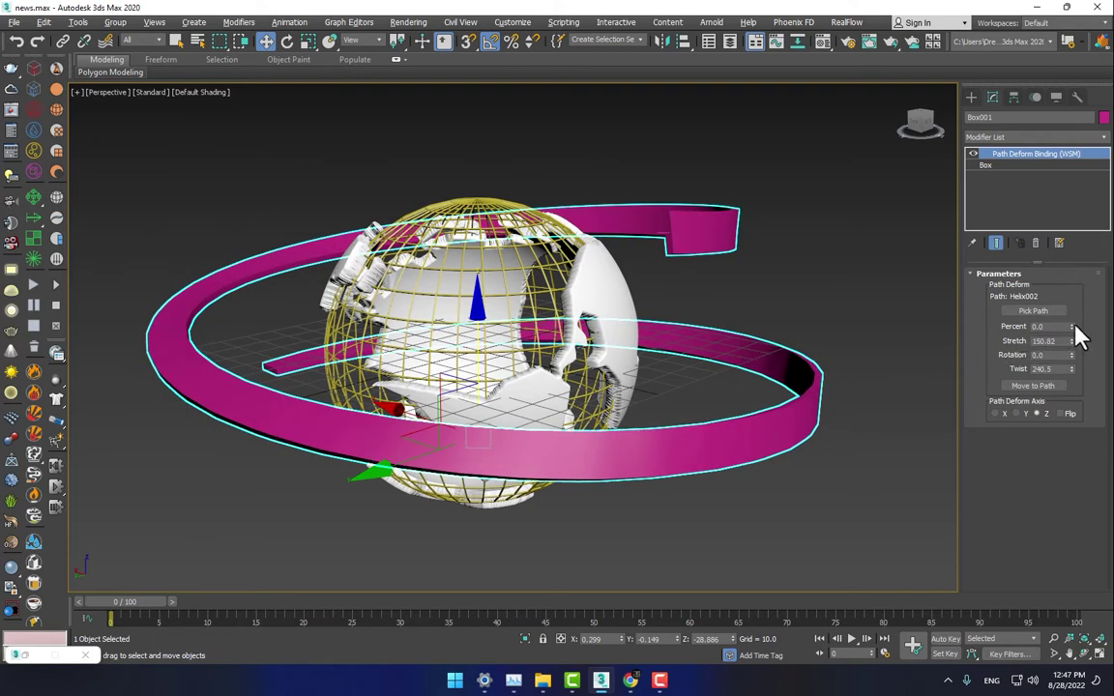
pyautogui.moveTo(1071, 327)
pyautogui.mouseDown()
pyautogui.moveTo(1073, 348)
pyautogui.moveTo(1036, 385)
pyautogui.moveTo(1053, 328)
pyautogui.mouseUp()
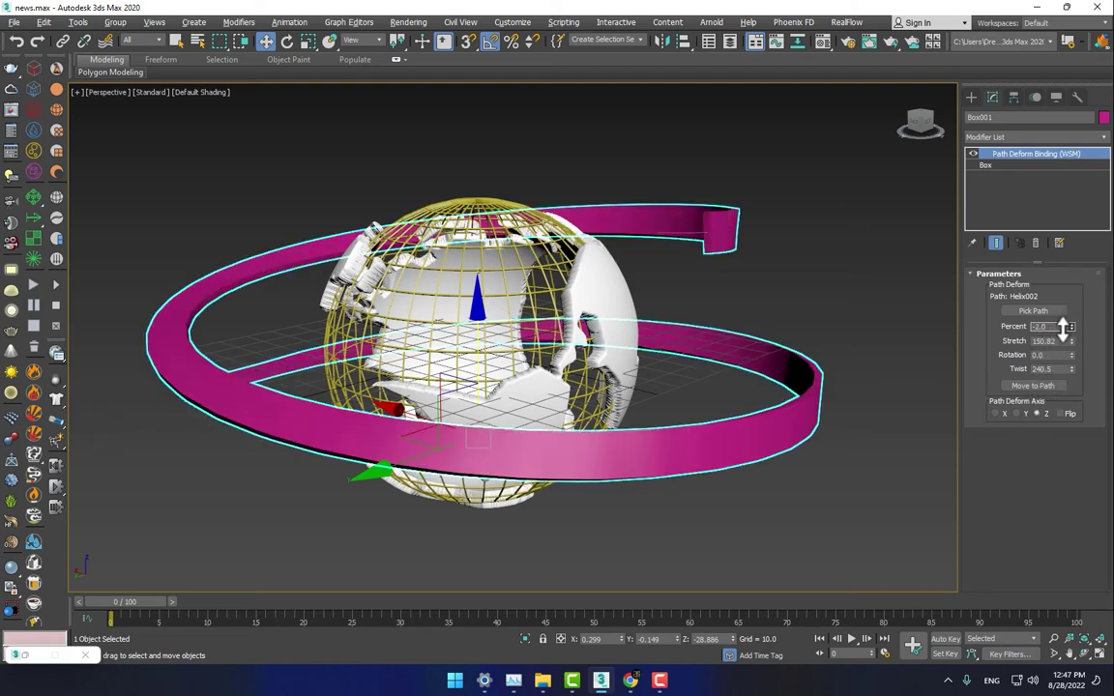
pyautogui.keyDown('alt'); pyautogui.moveTo(477, 315); pyautogui.dragTo(494, 346, button='middle'); pyautogui.keyUp('alt')
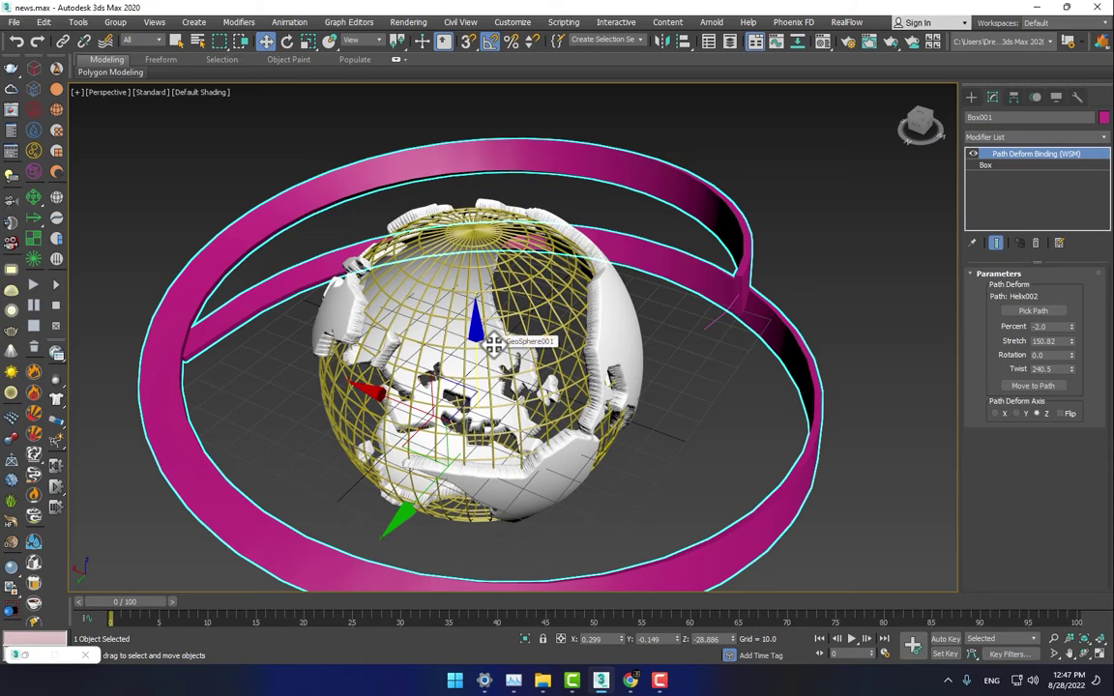
pyautogui.press('r')
pyautogui.moveTo(488, 429); pyautogui.dragTo(498, 399)
pyautogui.hotkey('ctrl', 'z')
# Select the ribbon and its helix path together and enlarge them in the horizontal plane around the globe.
pyautogui.moveTo(861, 303); pyautogui.dragTo(703, 395)
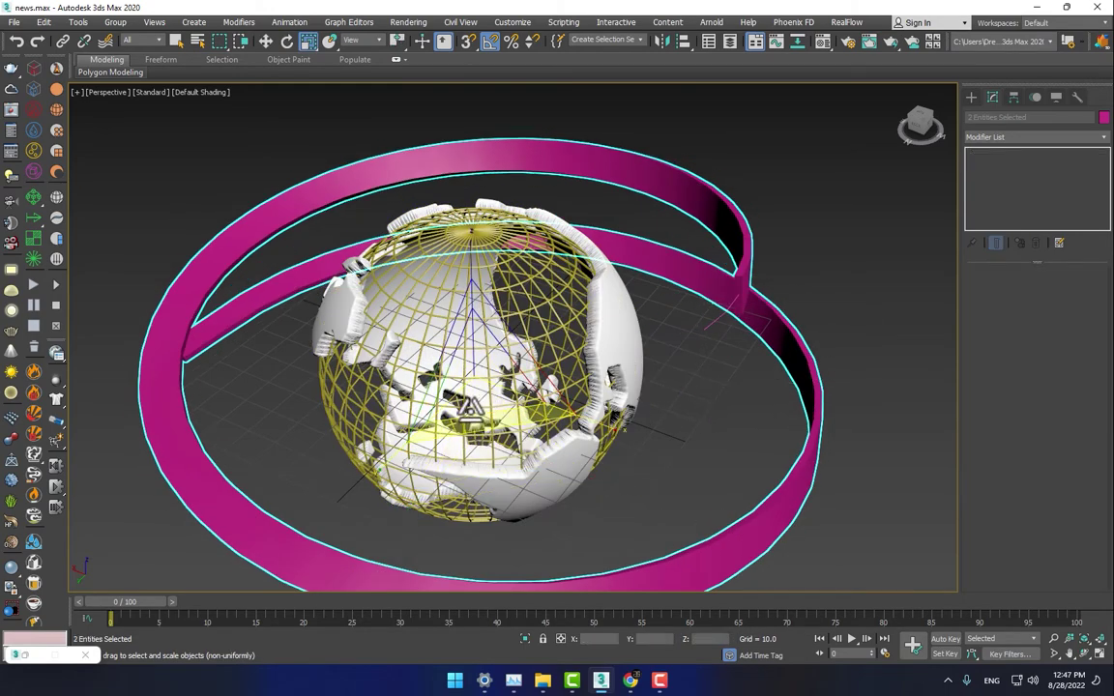
pyautogui.keyDown('alt'); pyautogui.moveTo(460, 361); pyautogui.dragTo(597, 370, button='middle'); pyautogui.keyUp('alt')
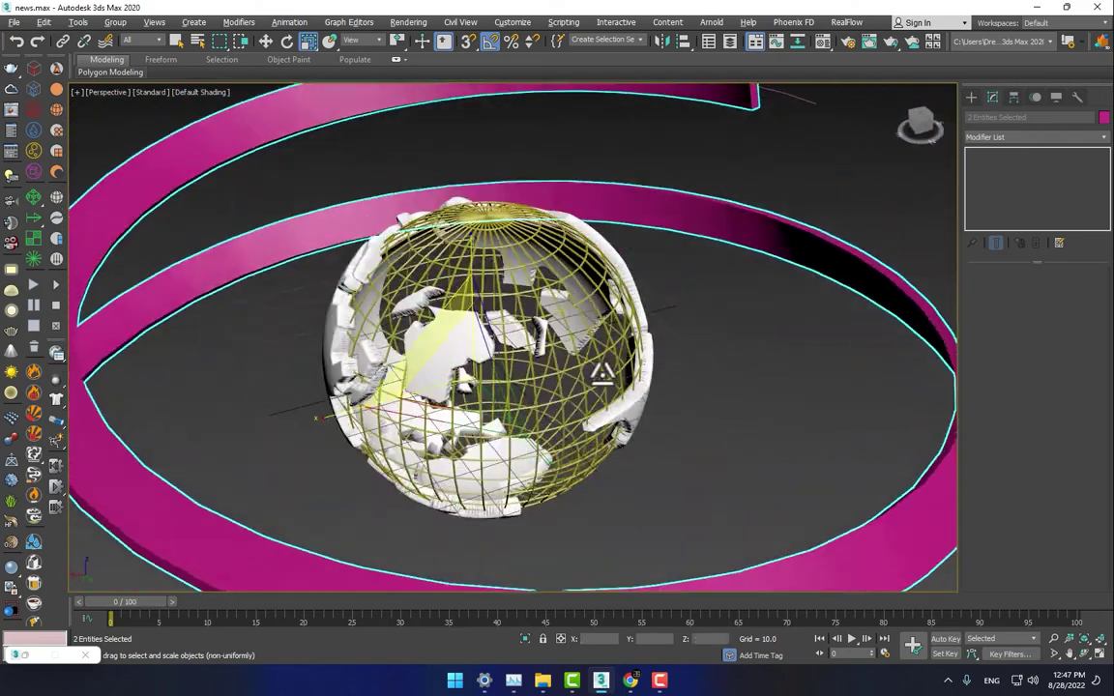
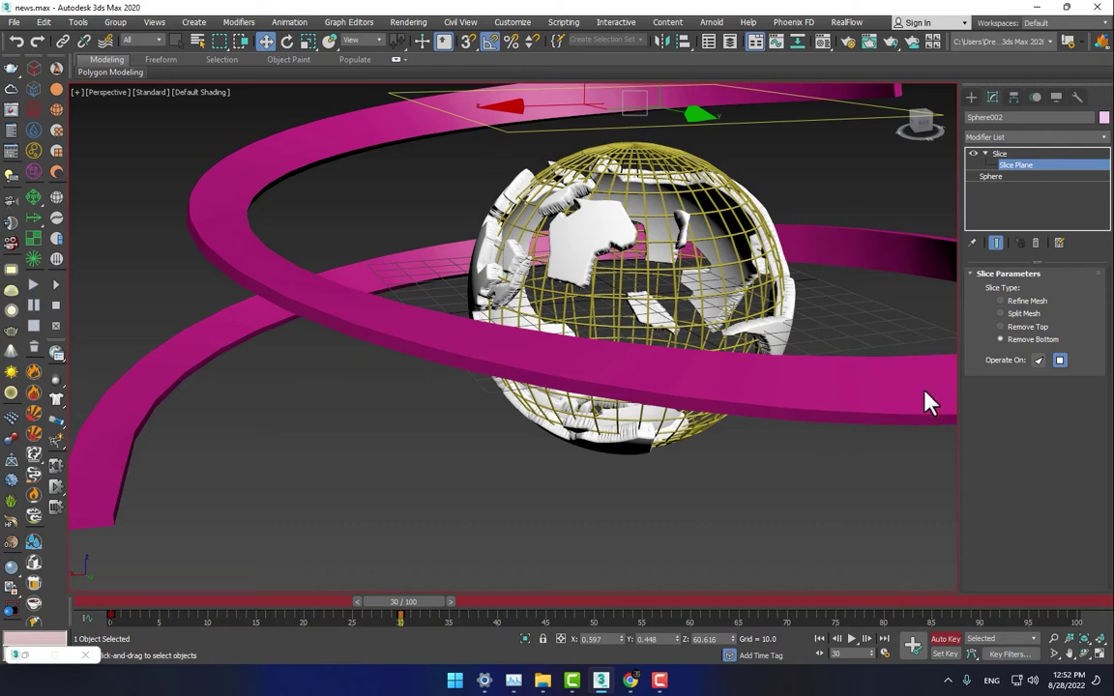
# Set the sphere's slice to Remove Top, shift its slice plane keys to frames 10 and 40, and leave auto keying.
pyautogui.moveTo(406, 611); pyautogui.dragTo(79, 621)
pyautogui.press('w')
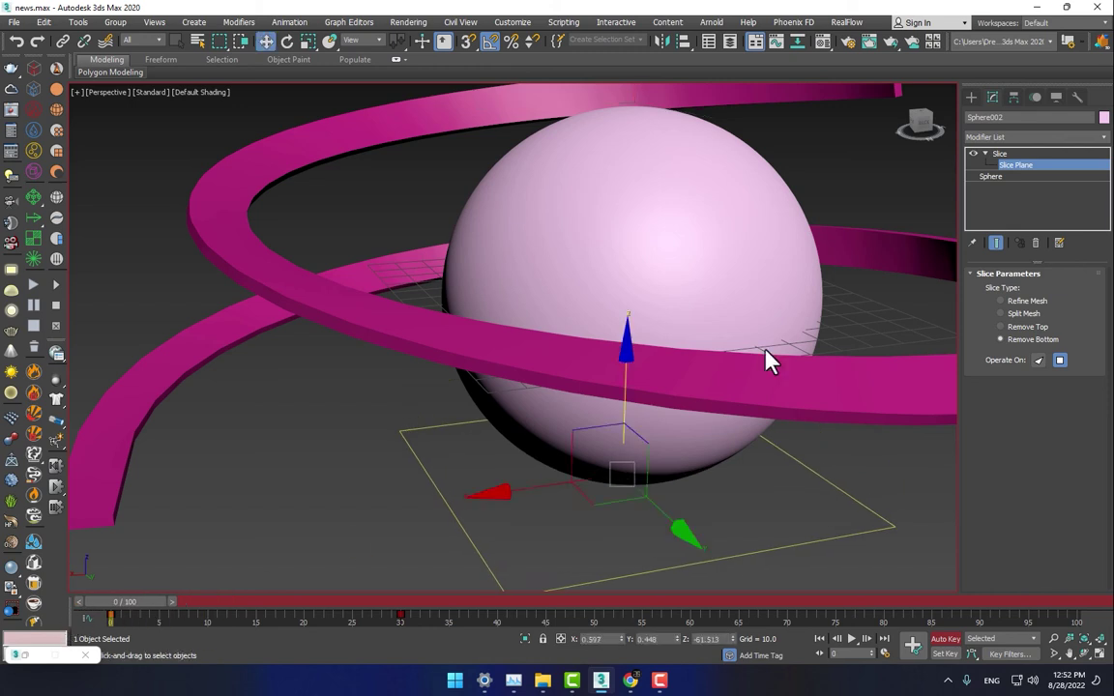
pyautogui.click(1032, 328)
pyautogui.moveTo(186, 609); pyautogui.dragTo(87, 590)
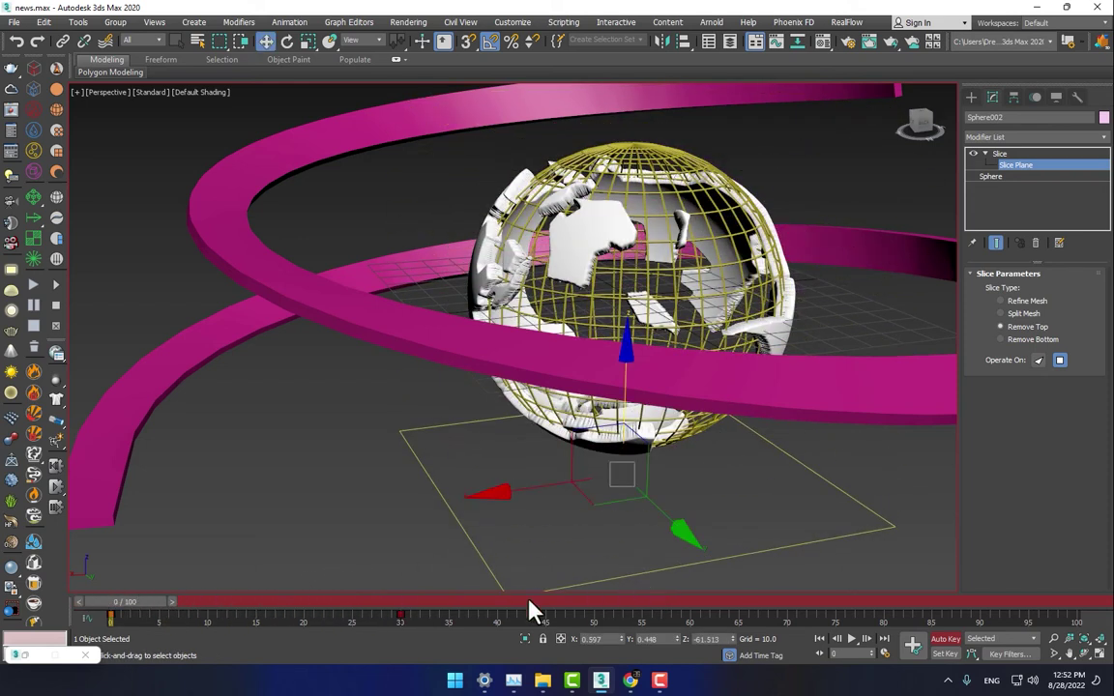
pyautogui.moveTo(444, 620); pyautogui.dragTo(359, 617)
pyautogui.moveTo(112, 617); pyautogui.dragTo(153, 613)
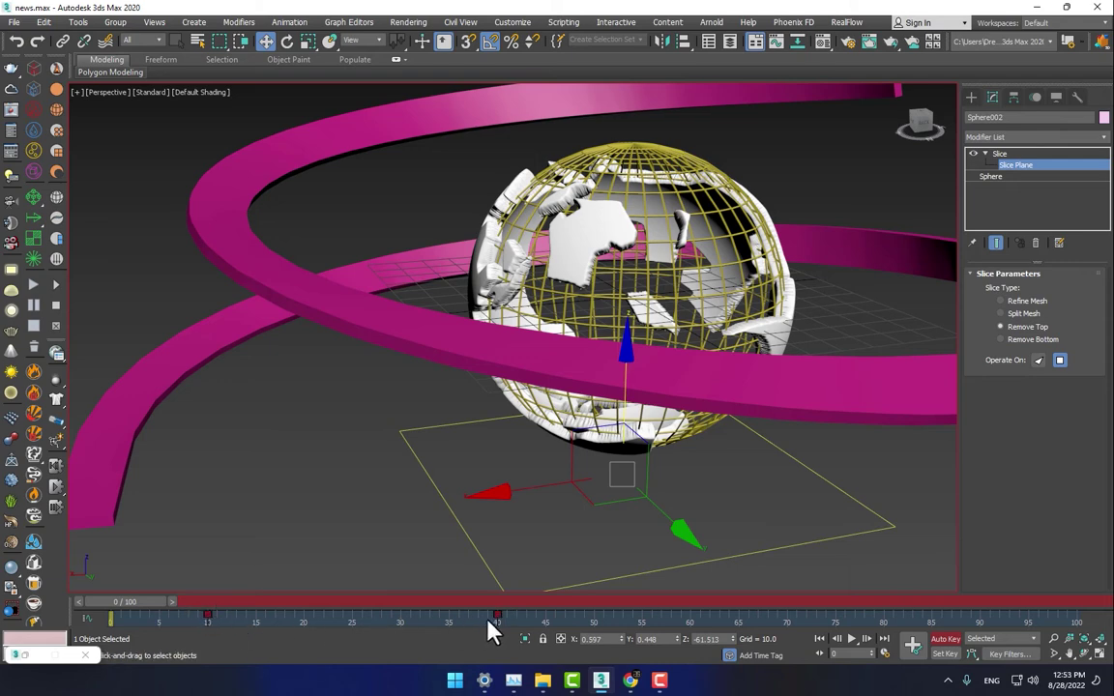
pyautogui.click(943, 640)
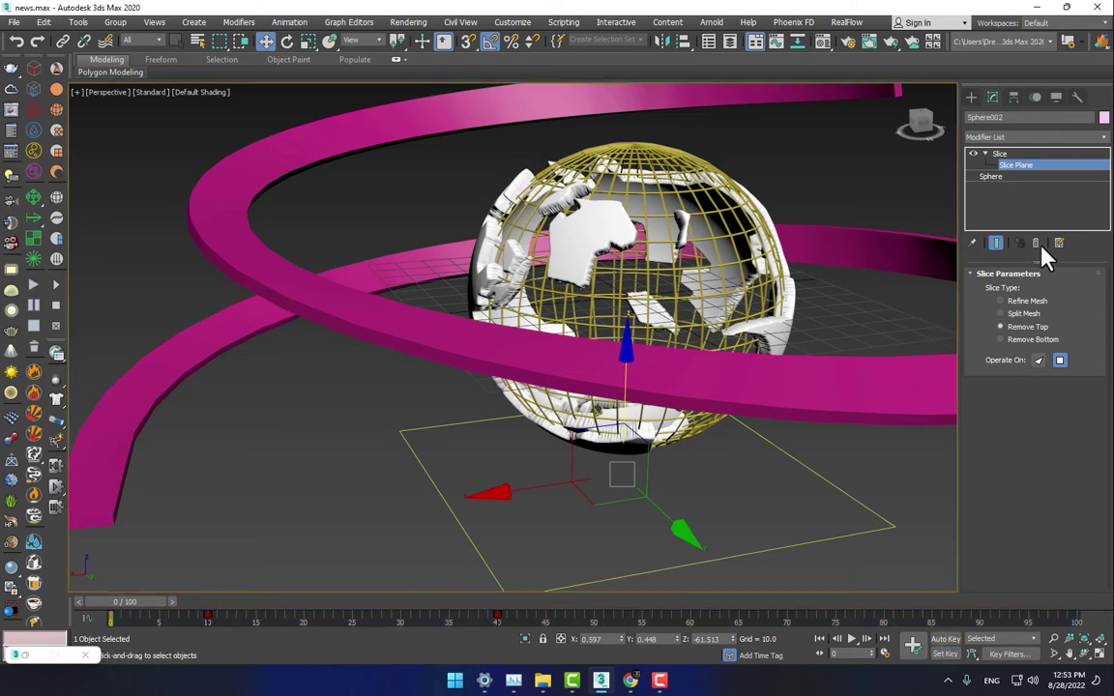
# Add a second Slice modifier to the sphere, set it to Remove Bottom, and activate its slice plane.
pyautogui.click(1103, 138)
pyautogui.moveTo(1104, 164); pyautogui.dragTo(1100, 424)
pyautogui.scroll(-4, 1104, 430)
pyautogui.click(1029, 367)
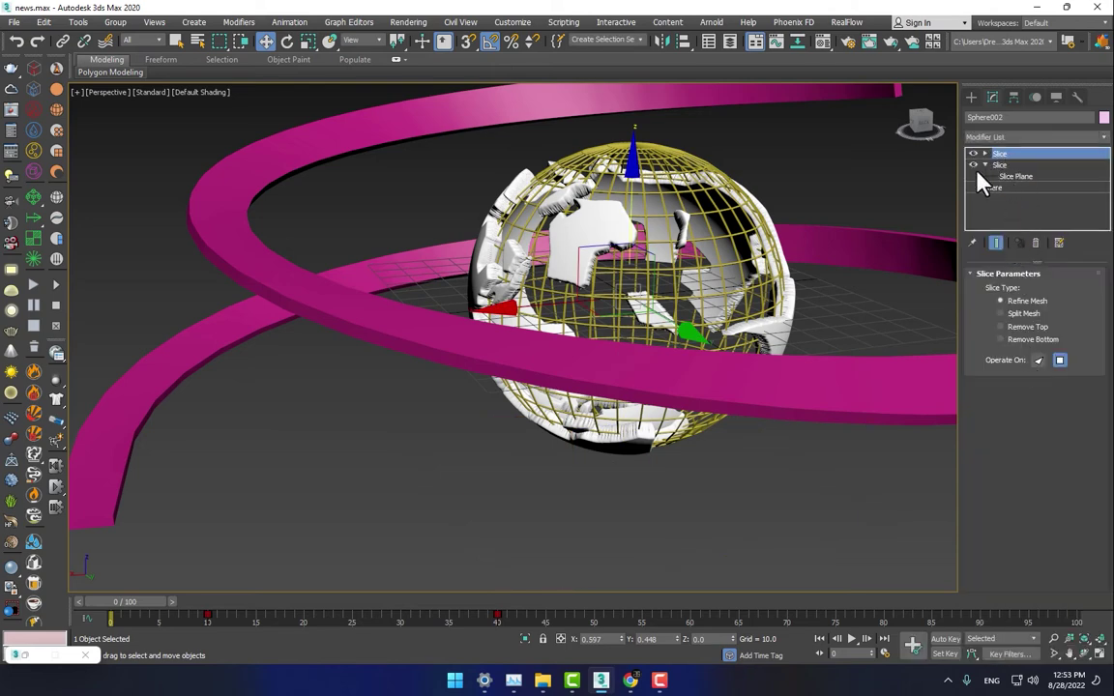
pyautogui.click(985, 154)
pyautogui.click(1026, 340)
pyautogui.click(1015, 165)
# Animate the second slice plane from below the sphere up to about Z 60.17 above it at frame 45.
pyautogui.moveTo(633, 169); pyautogui.dragTo(622, 356)
pyautogui.moveTo(121, 602); pyautogui.dragTo(341, 599)
pyautogui.moveTo(623, 399); pyautogui.dragTo(648, 392)
pyautogui.click(945, 640)
pyautogui.moveTo(328, 614); pyautogui.dragTo(543, 615)
pyautogui.moveTo(624, 405); pyautogui.dragTo(711, 27)
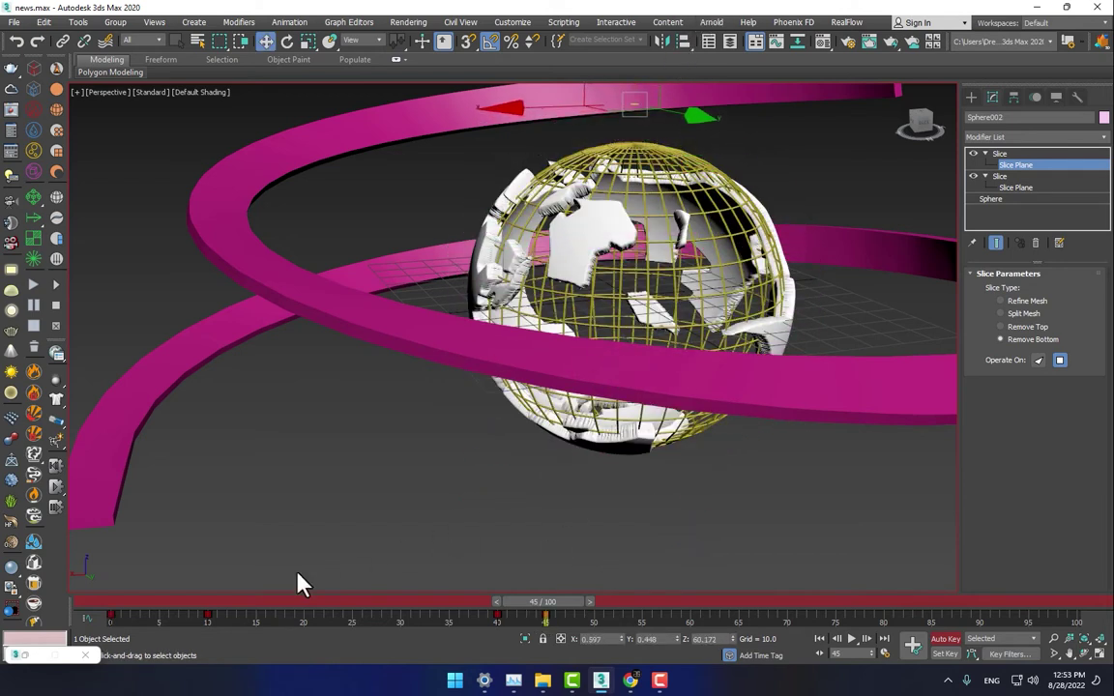
# Retime the second slice plane's start key to frame 15 and its end key to frame 43, and leave auto keying.
pyautogui.moveTo(141, 614); pyautogui.dragTo(206, 615)
pyautogui.click(111, 616)
pyautogui.moveTo(111, 616); pyautogui.dragTo(254, 617)
pyautogui.moveTo(174, 605); pyautogui.dragTo(430, 601)
pyautogui.press('w')
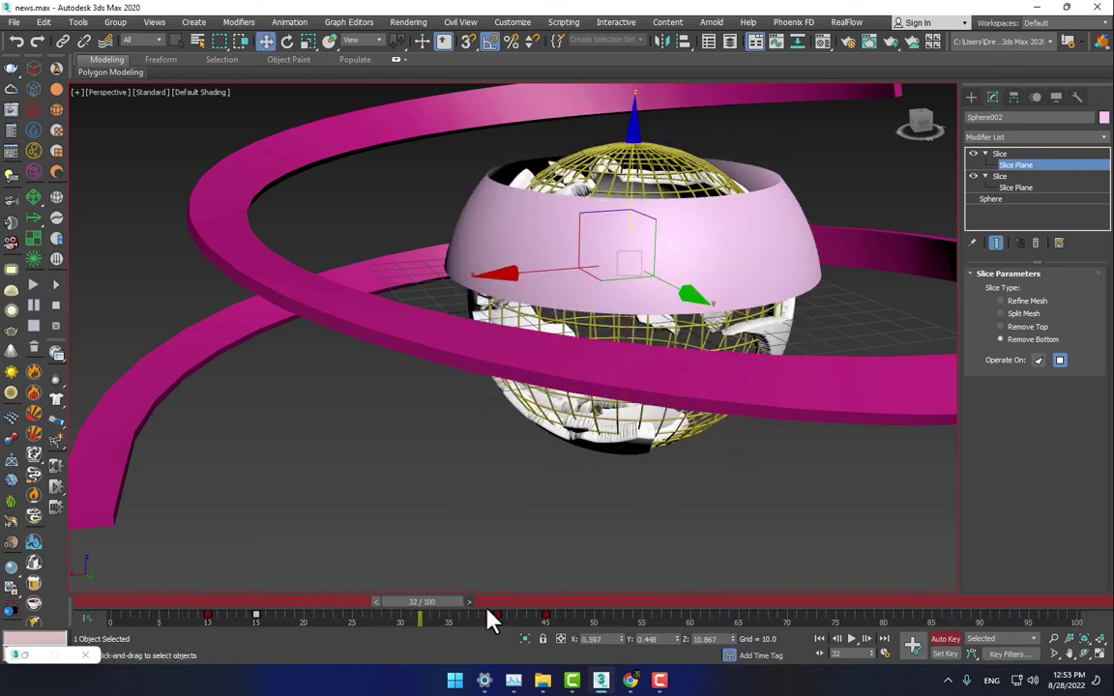
pyautogui.moveTo(547, 616); pyautogui.dragTo(520, 619)
pyautogui.moveTo(427, 601); pyautogui.dragTo(220, 617)
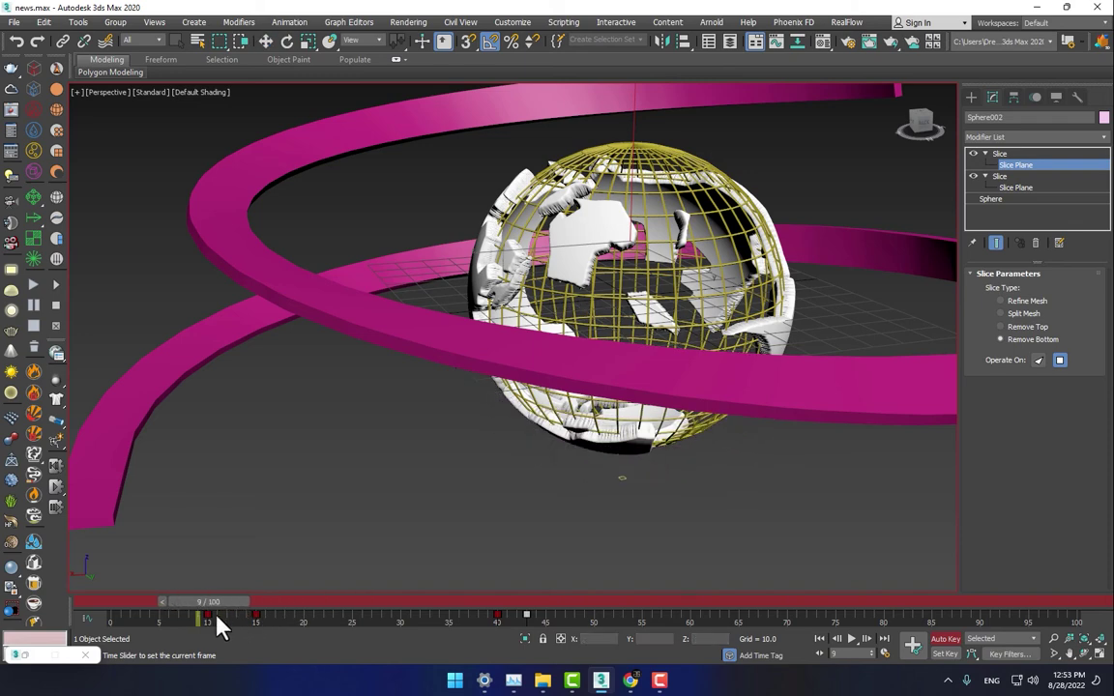
pyautogui.press('w')
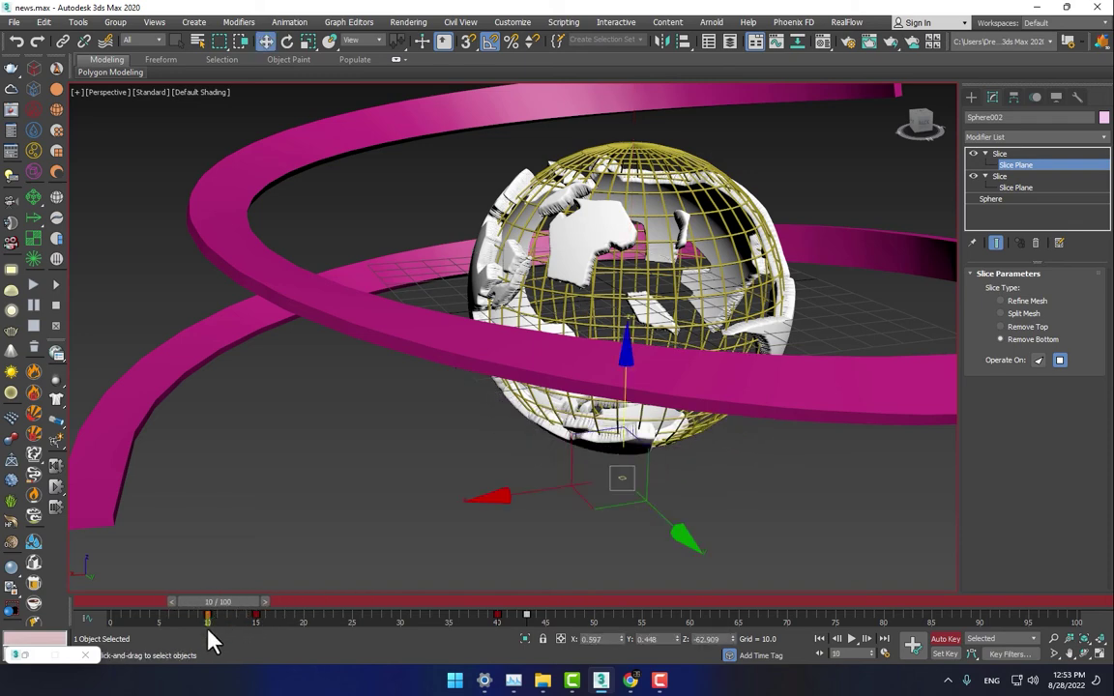
pyautogui.moveTo(221, 619); pyautogui.dragTo(400, 623)
pyautogui.press('w')
pyautogui.click(947, 643)
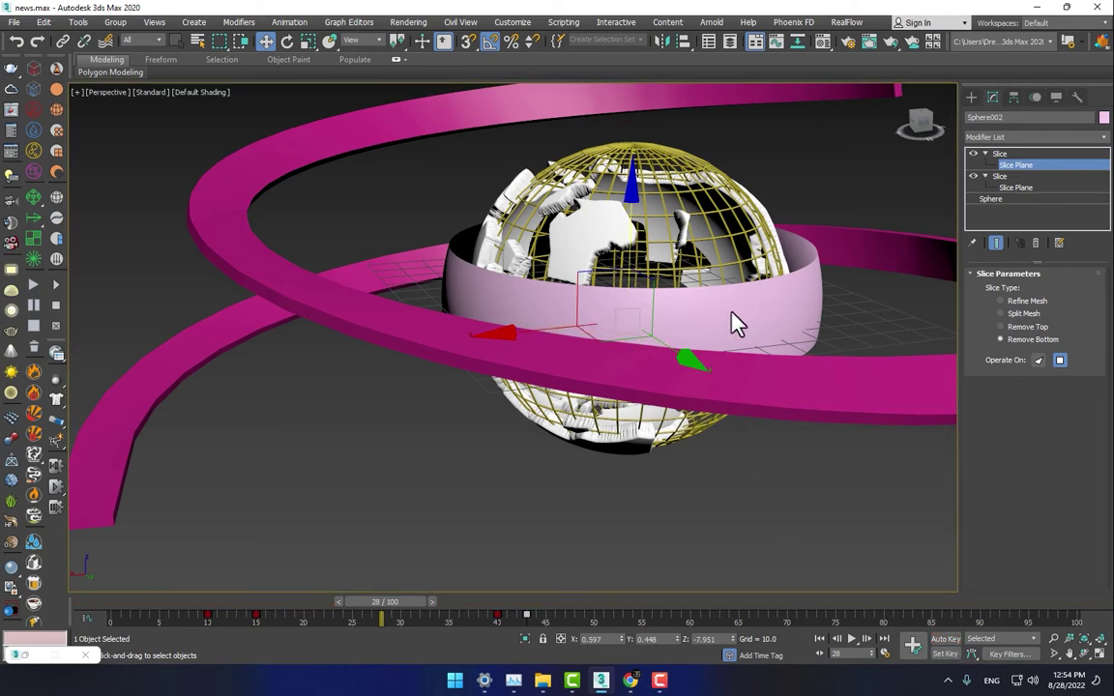
# Clone the sliced sphere in place as one independent copy.
pyautogui.rightClick(630, 268)
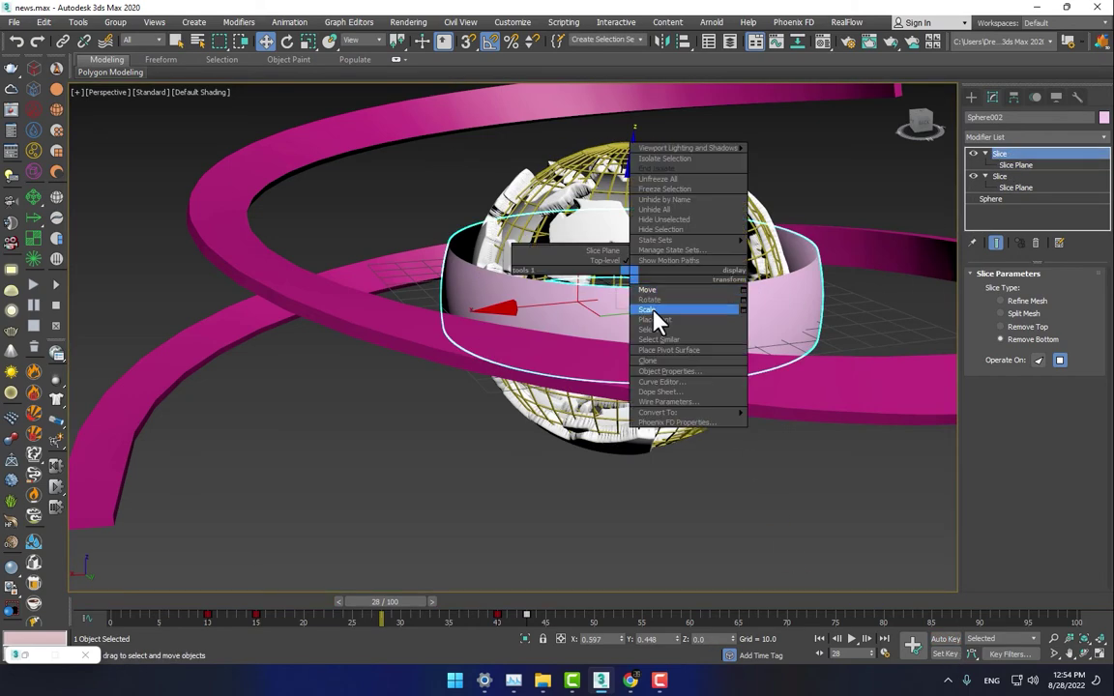
pyautogui.click(652, 307)
pyautogui.moveTo(615, 262)
pyautogui.mouseDown()
pyautogui.moveTo(604, 258)
pyautogui.moveTo(609, 354)
pyautogui.mouseUp()
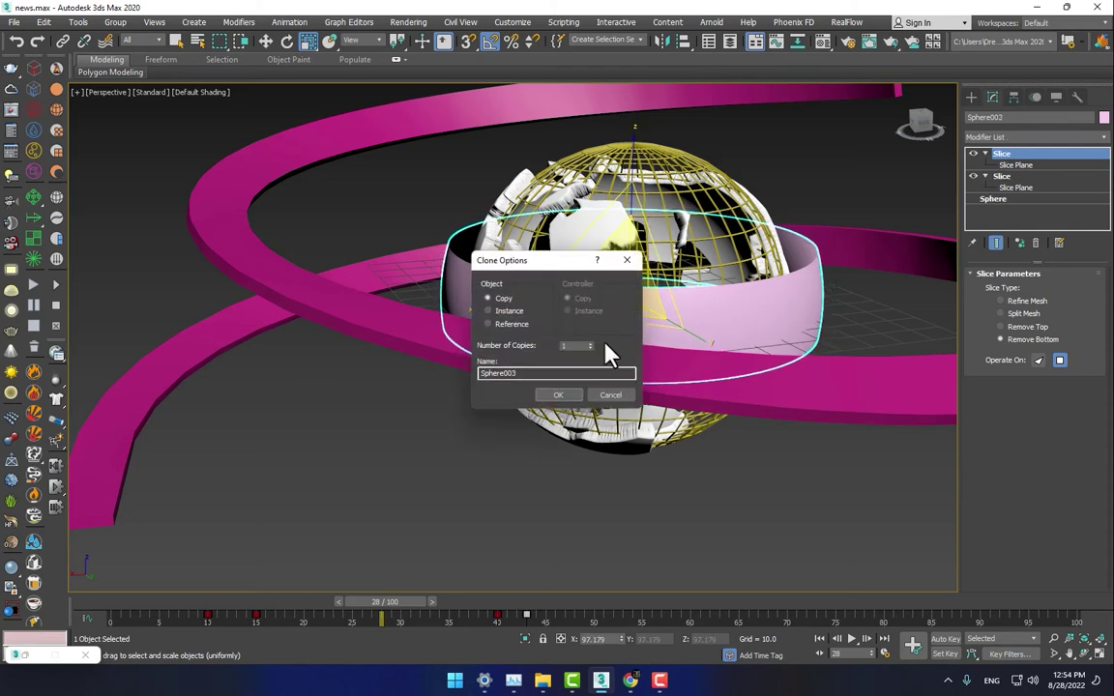
pyautogui.click(572, 397)
# Shift the cloned sphere's slice keys to frames 20, 25, 50 and 53, and scrub the timeline to check both bands.
pyautogui.moveTo(573, 618); pyautogui.dragTo(436, 619)
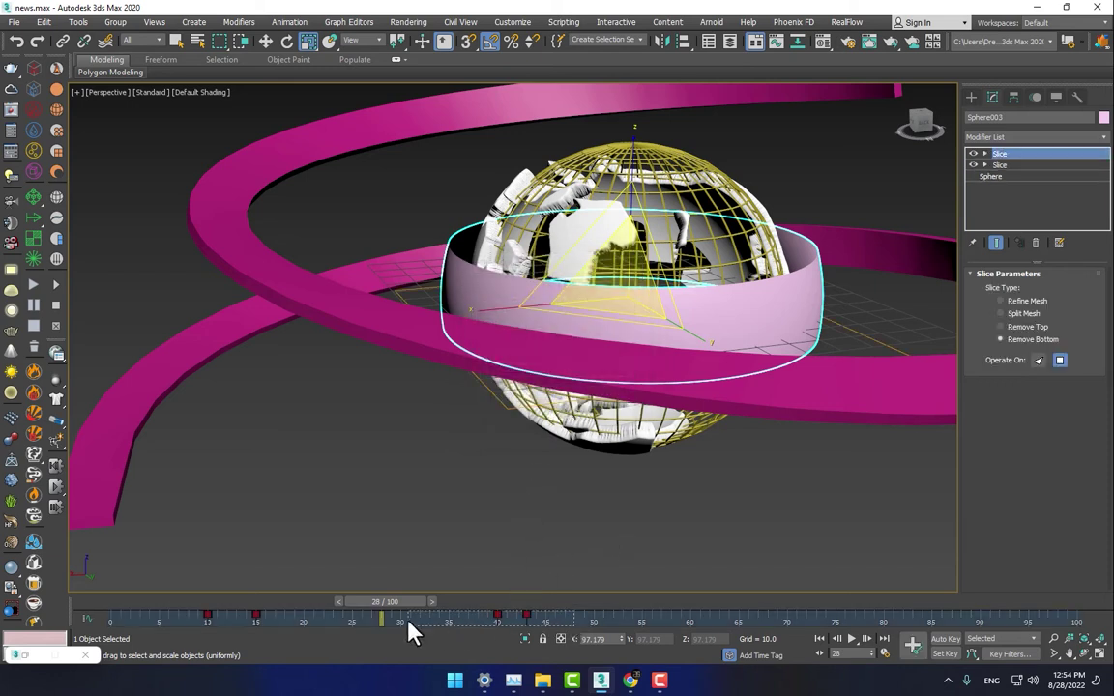
pyautogui.moveTo(255, 618); pyautogui.dragTo(351, 617)
pyautogui.moveTo(274, 600); pyautogui.dragTo(455, 600)
pyautogui.click(802, 522)
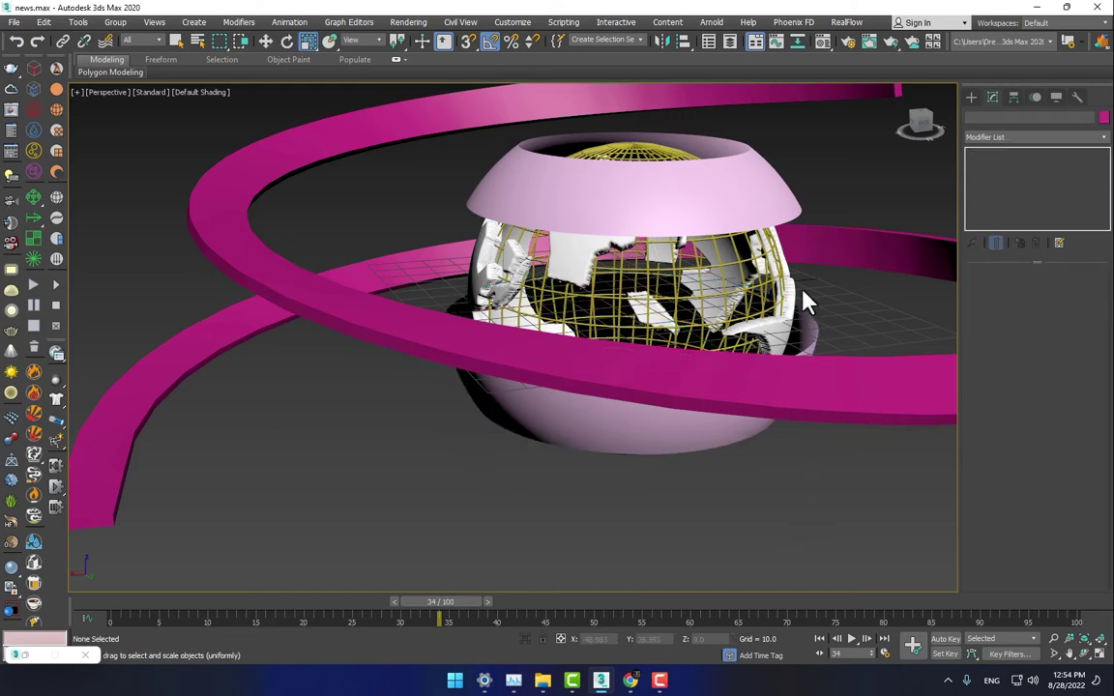
# Apply a Shell modifier to the upper sphere band with an outer amount of 1.5.
pyautogui.click(752, 224)
pyautogui.click(1056, 136)
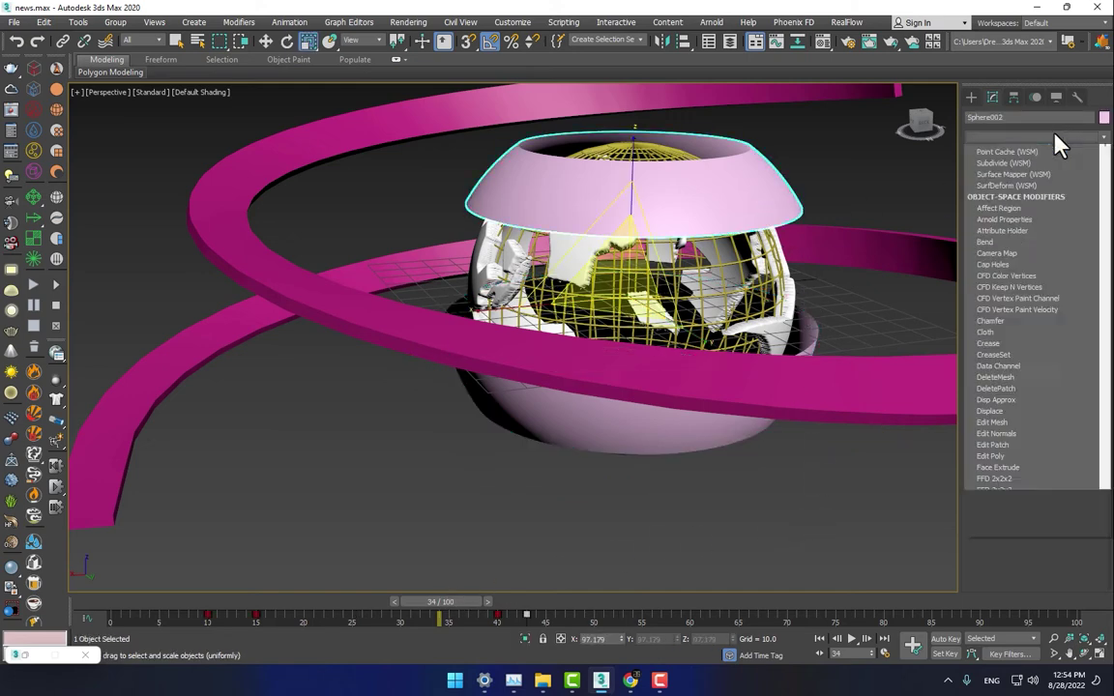
pyautogui.scroll(-20, 1057, 143)
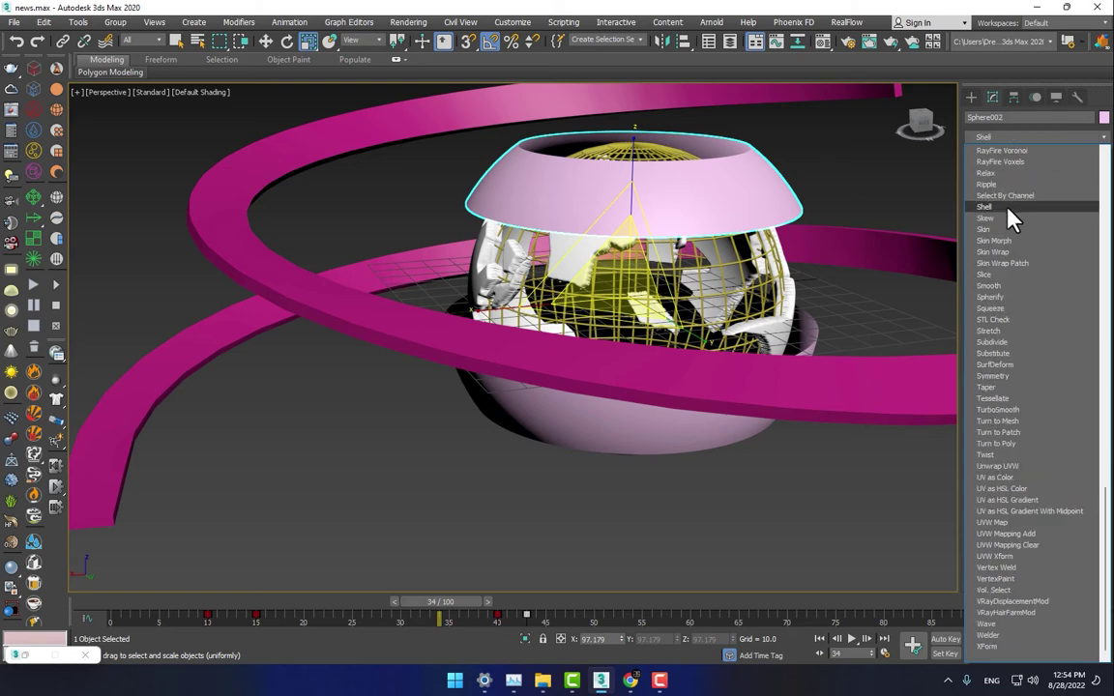
pyautogui.click(1005, 207)
pyautogui.moveTo(920, 123); pyautogui.dragTo(913, 140)
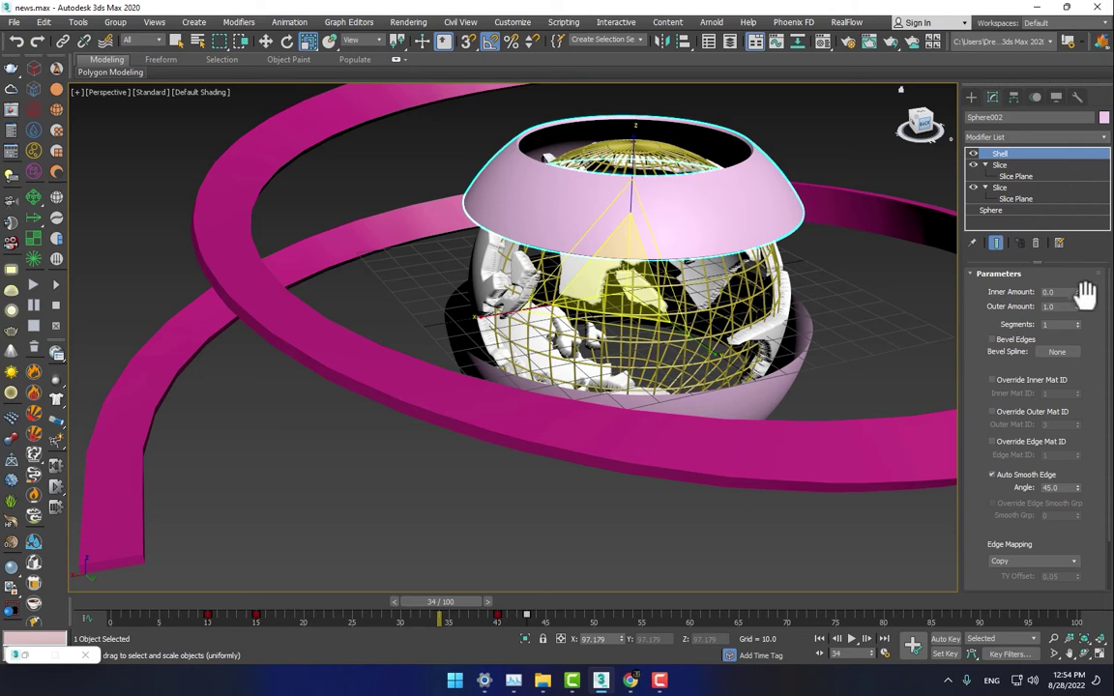
pyautogui.write('1.5')
pyautogui.press('Return')
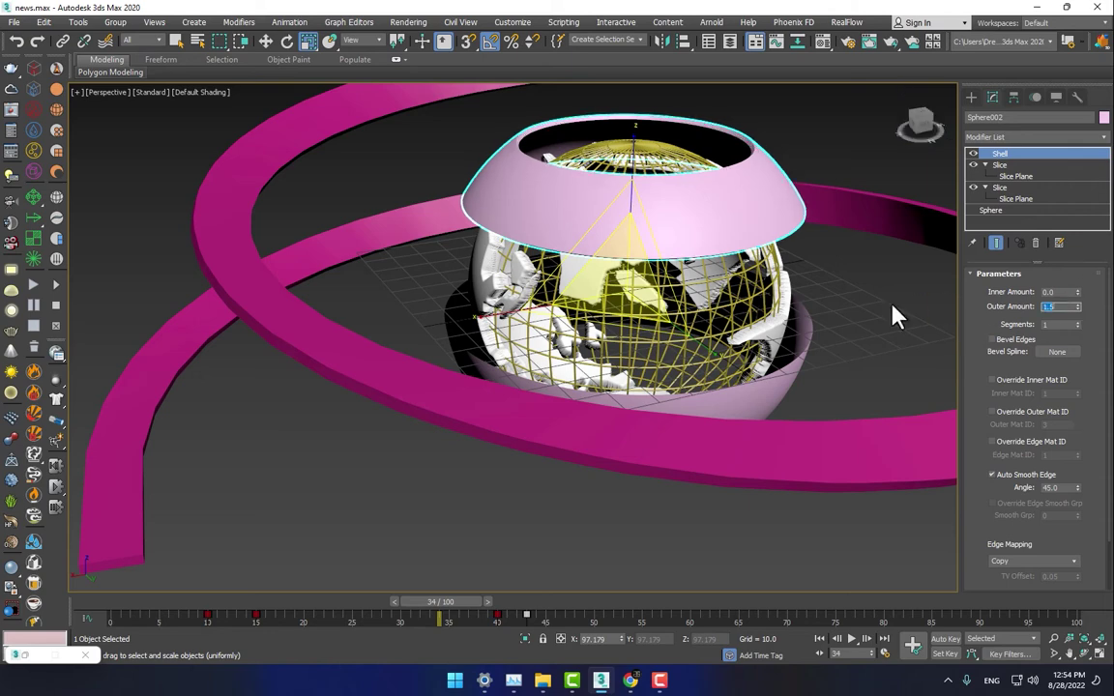
# Apply a Shell modifier with an outer amount of 1.5 to the lower sphere band.
pyautogui.click(736, 400)
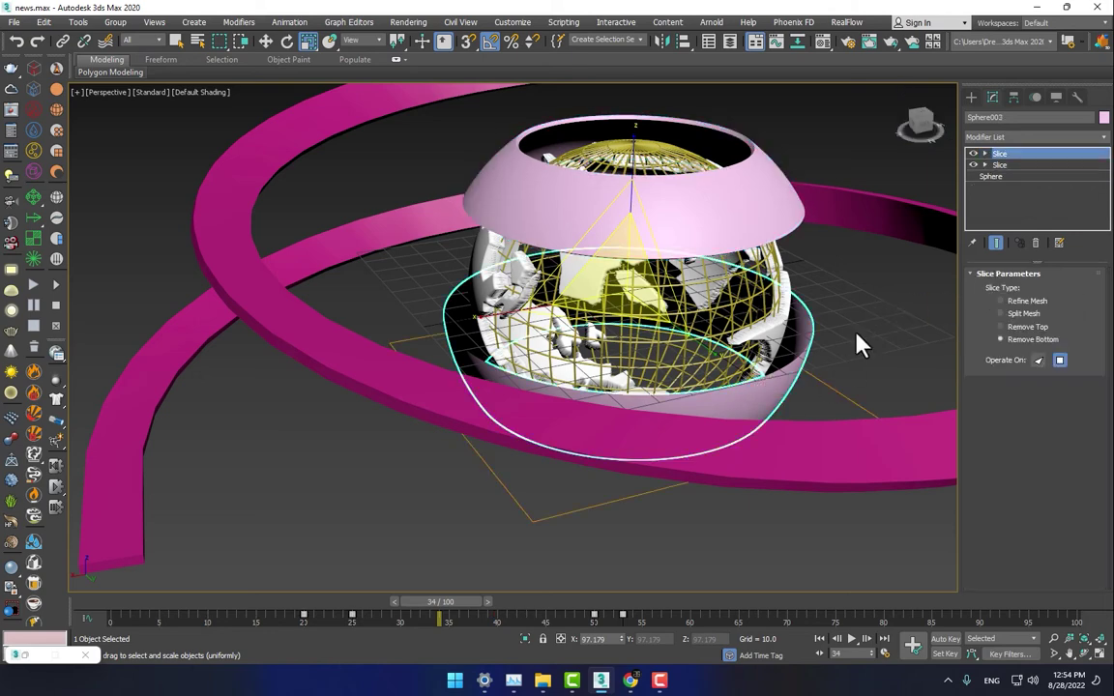
pyautogui.click(1020, 135)
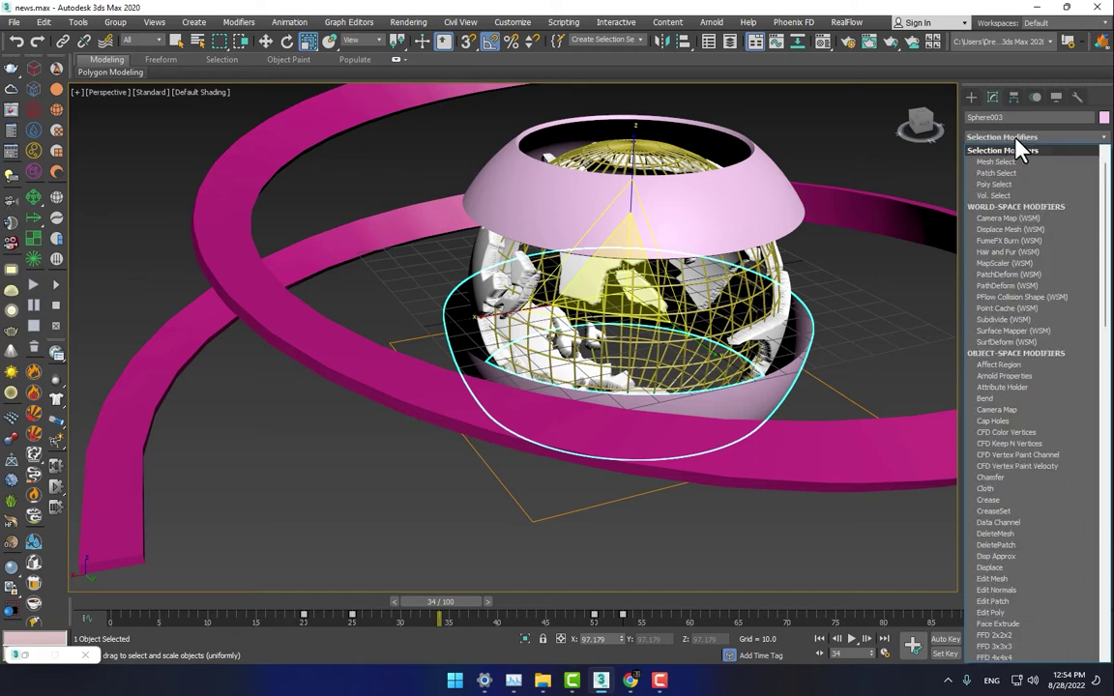
pyautogui.click(1067, 136)
pyautogui.click(1070, 135)
pyautogui.press('s')
pyautogui.press('s')
pyautogui.press('s')
pyautogui.press('s')
pyautogui.scroll(-10, 1071, 144)
pyautogui.click(1019, 218)
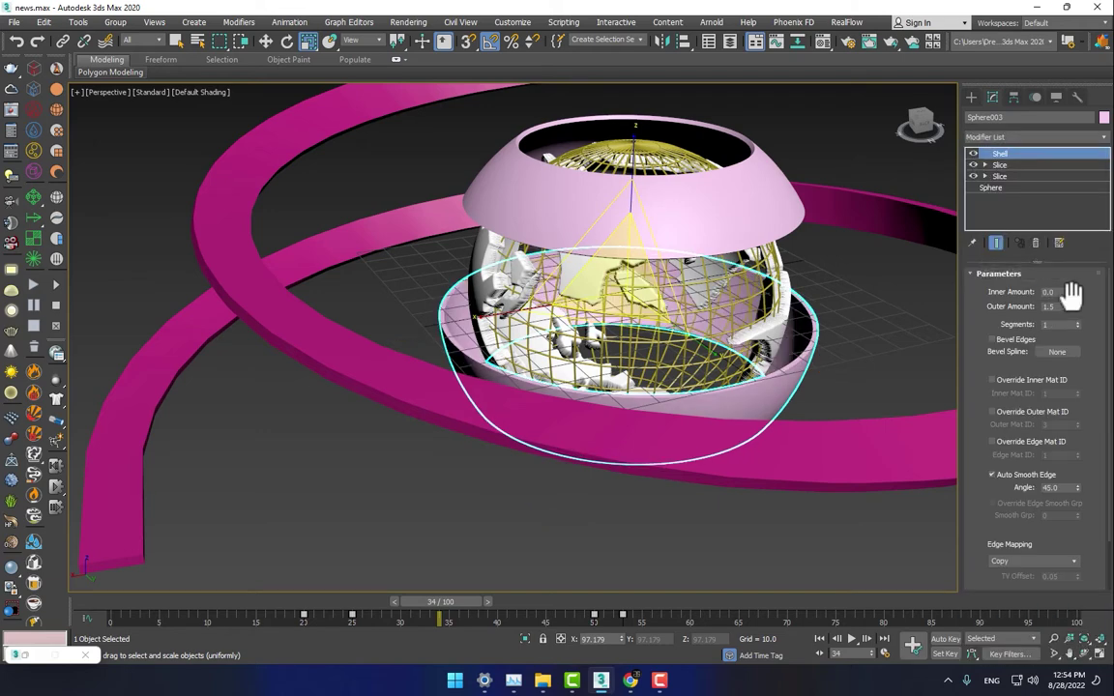
# Set the ribbon's path deform percent to 1.0, with the scene at frame 36.
pyautogui.moveTo(333, 603); pyautogui.dragTo(460, 592)
pyautogui.keyDown('alt'); pyautogui.moveTo(652, 314); pyautogui.dragTo(746, 287, button='middle'); pyautogui.keyUp('alt')
pyautogui.moveTo(746, 286); pyautogui.dragTo(681, 329, button='middle')
pyautogui.keyDown('alt'); pyautogui.moveTo(681, 328); pyautogui.dragTo(735, 387, button='middle'); pyautogui.keyUp('alt')
pyautogui.click(859, 417)
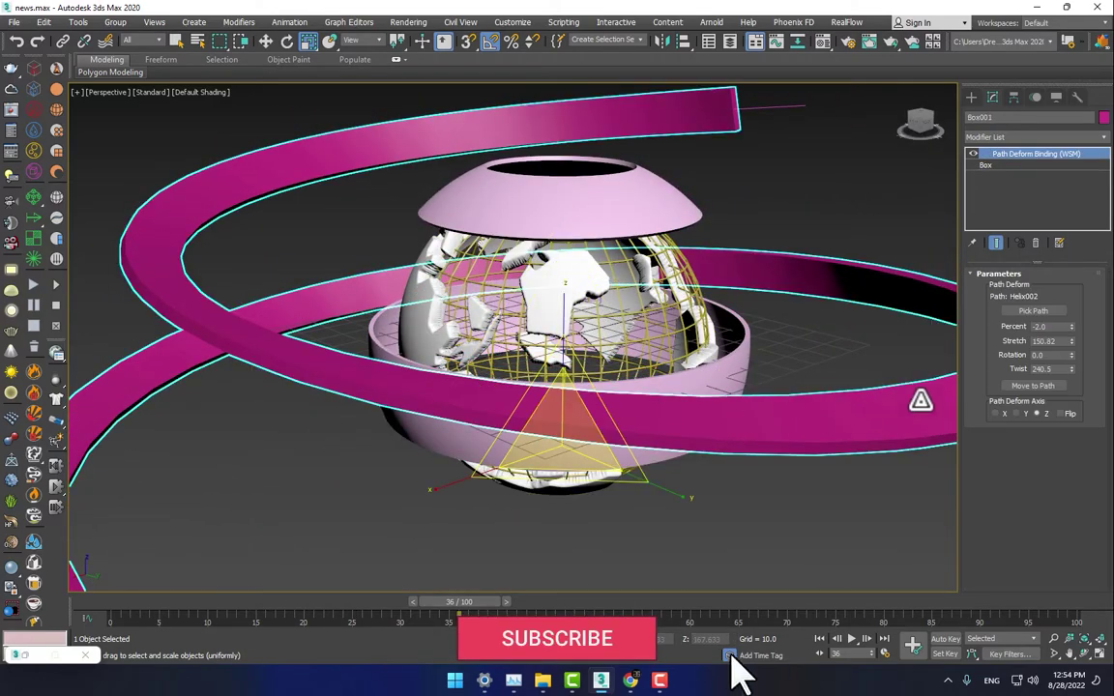
pyautogui.moveTo(1073, 329); pyautogui.dragTo(1074, 324)
pyautogui.keyDown('alt'); pyautogui.moveTo(676, 281); pyautogui.dragTo(589, 267, button='middle'); pyautogui.keyUp('alt')
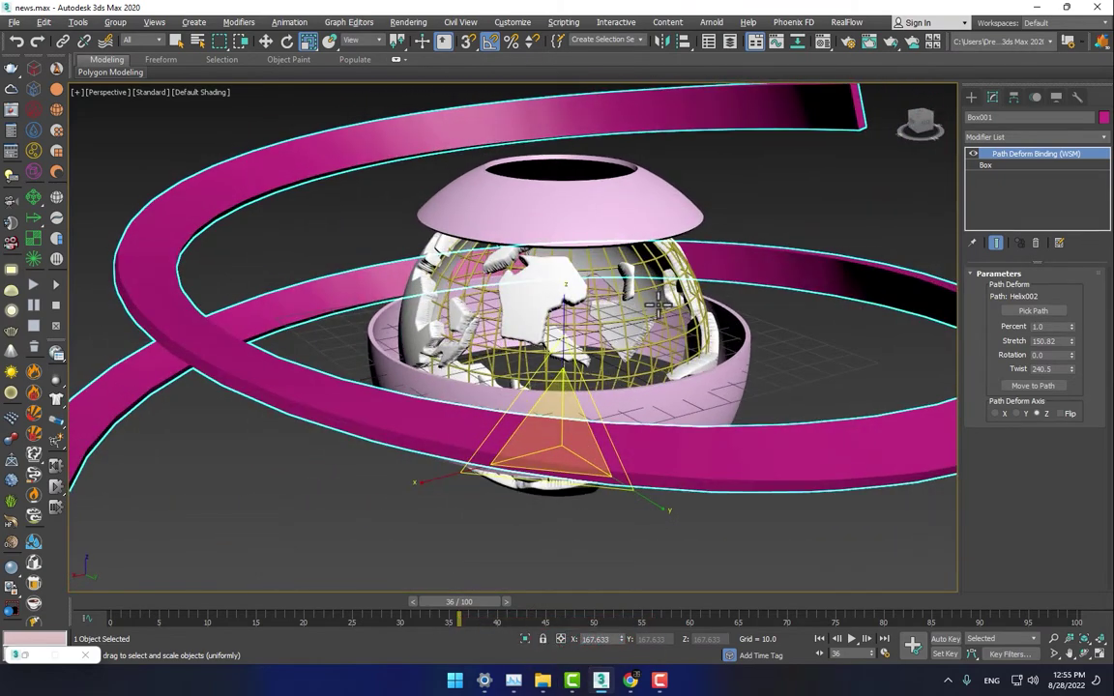
# Select the whole globe assembly with its ribbon and place a copy of it directly below the original.
pyautogui.click(614, 248)
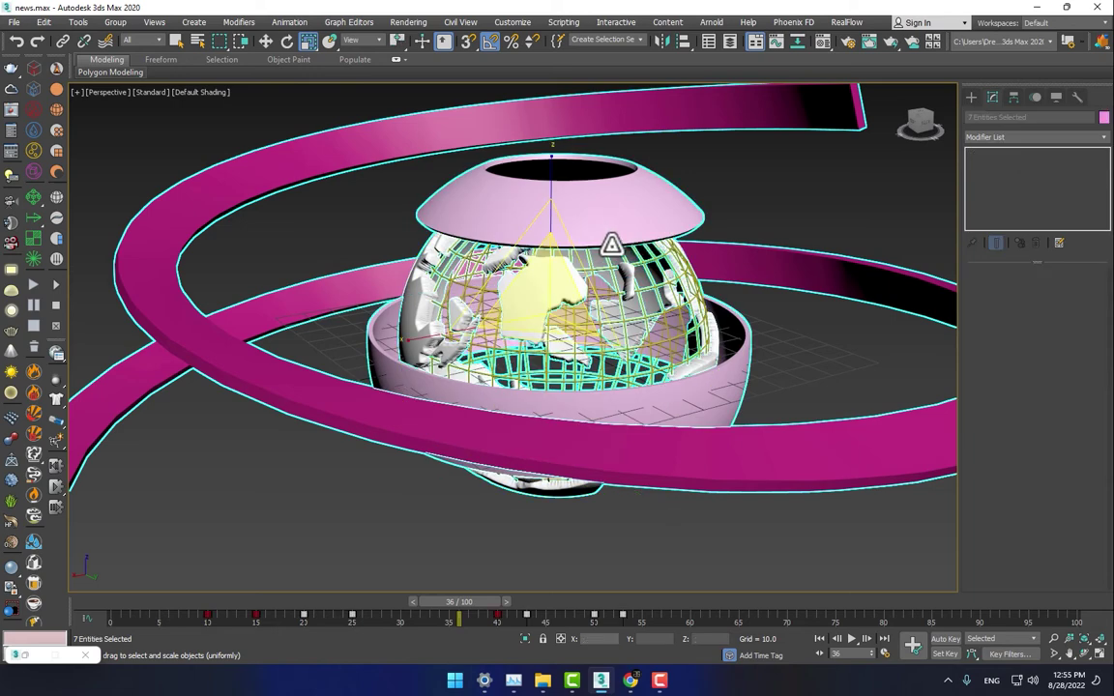
pyautogui.rightClick(553, 191)
pyautogui.click(571, 199)
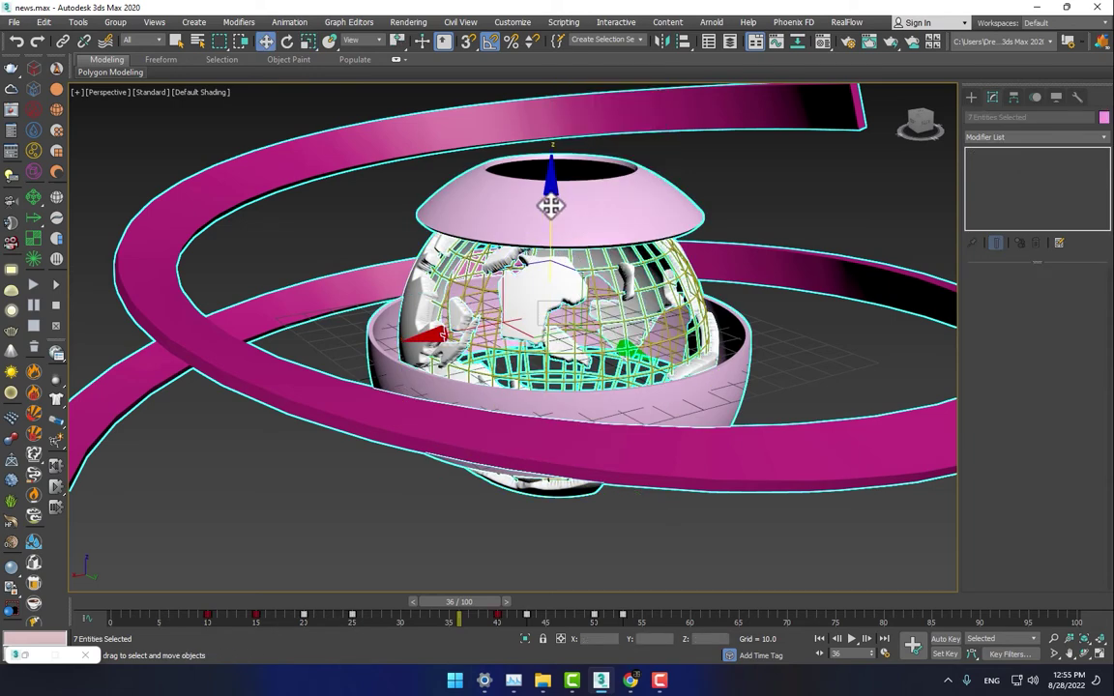
pyautogui.scroll(-8, 556, 209)
pyautogui.keyDown('shift'); pyautogui.moveTo(560, 247); pyautogui.dragTo(560, 425); pyautogui.keyUp('shift')
pyautogui.click(557, 393)
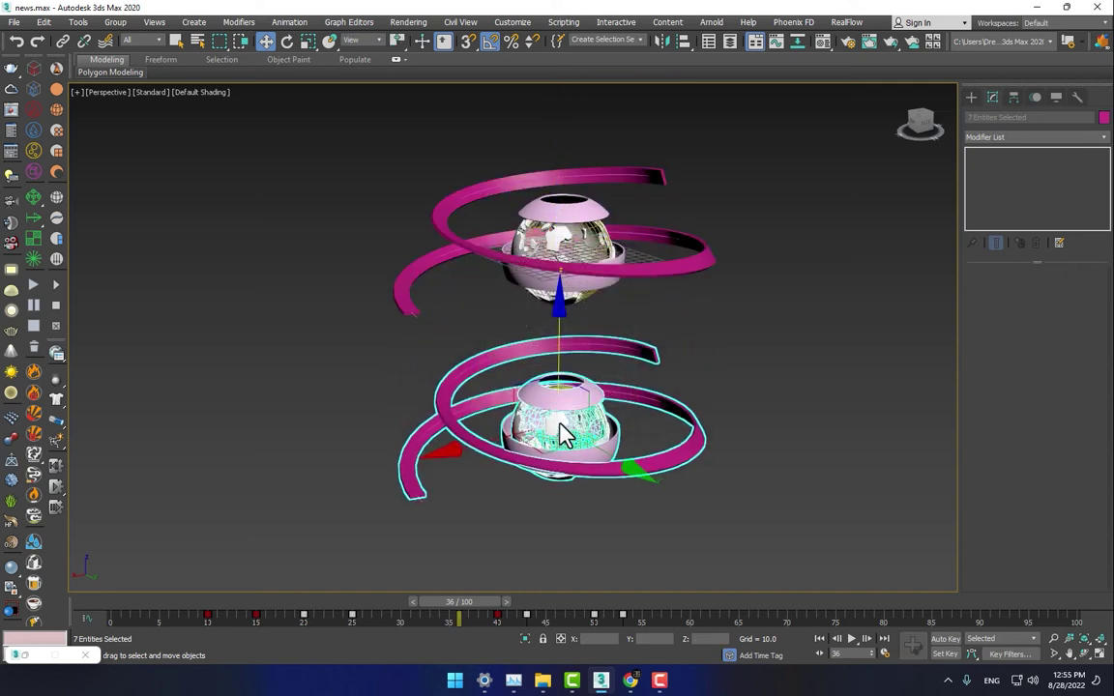
# Hide the lower copy, and convert the original globe, bands and ribbon to Editable Poly.
pyautogui.rightClick(559, 396)
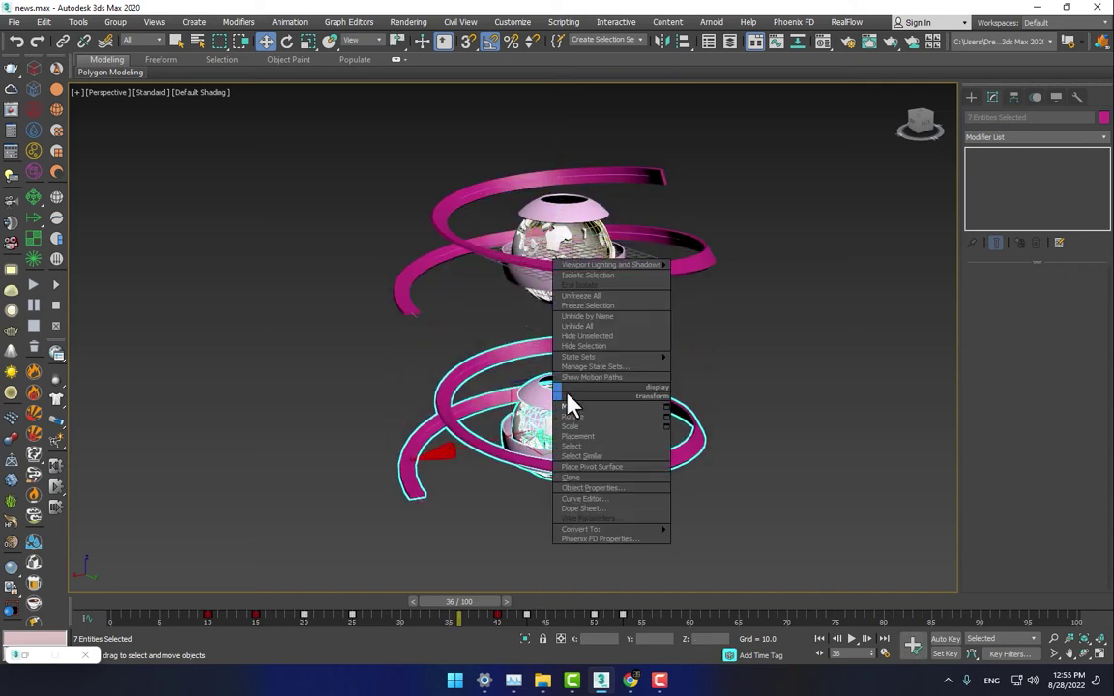
pyautogui.click(601, 347)
pyautogui.click(577, 218)
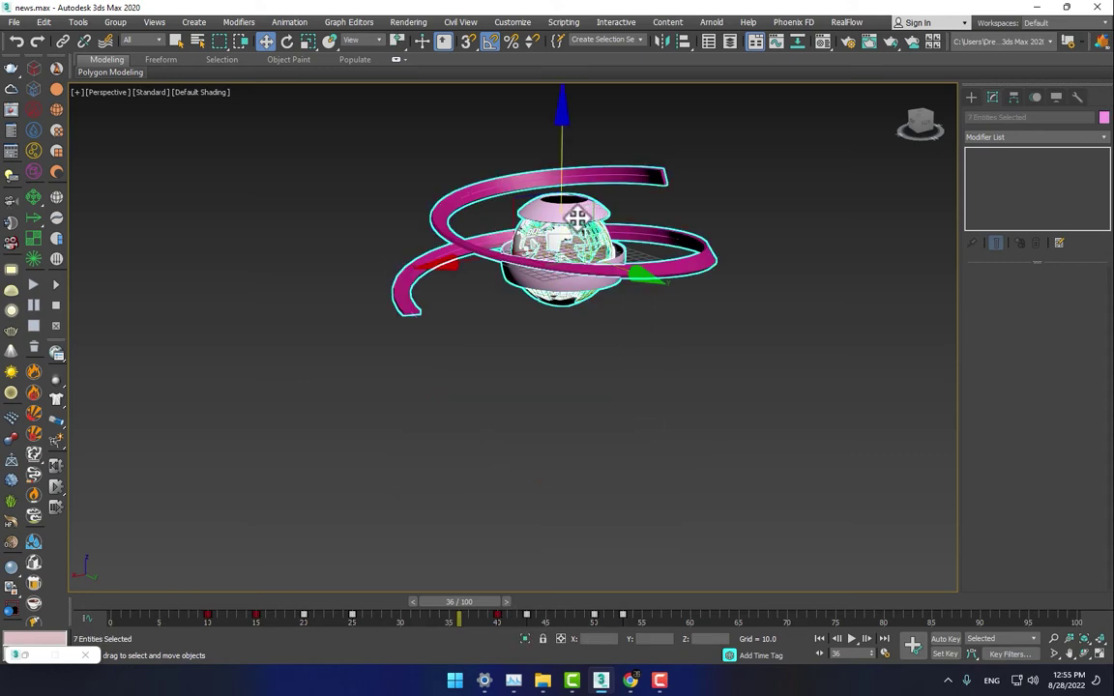
pyautogui.rightClick(573, 221)
pyautogui.moveTo(674, 350)
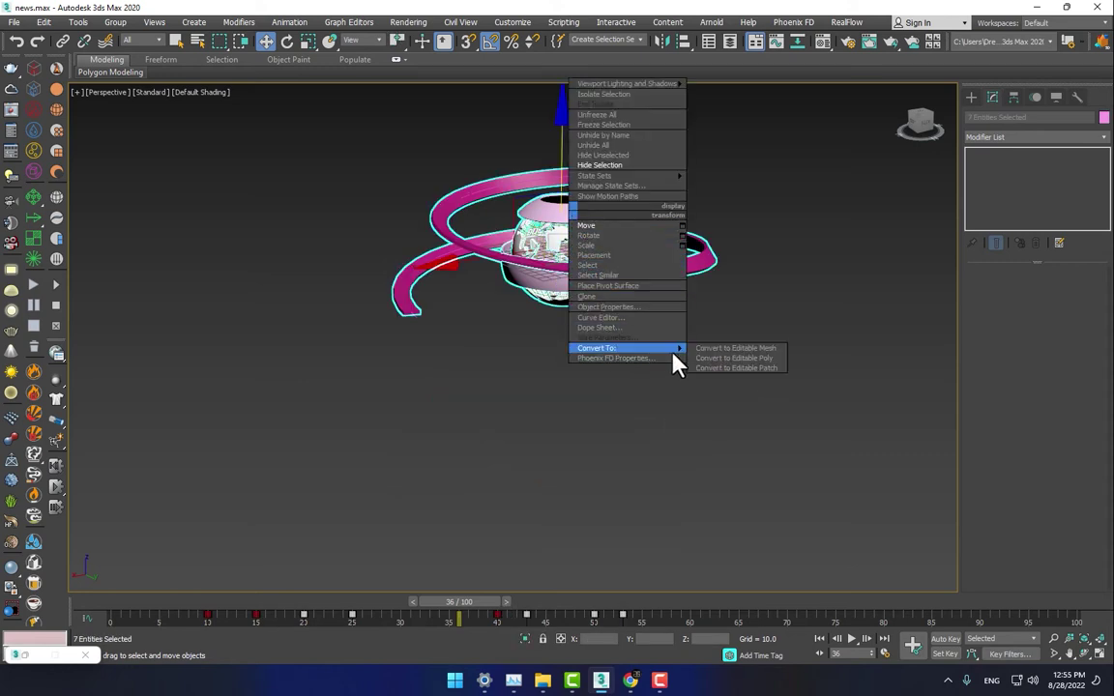
pyautogui.click(747, 359)
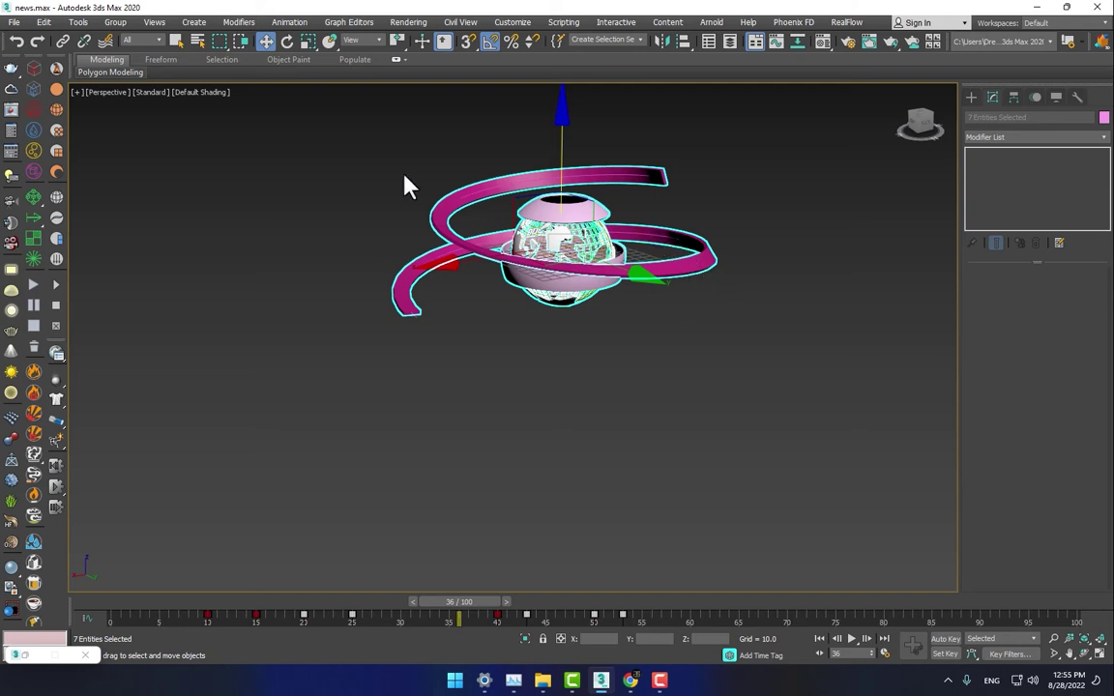
# Export the selected objects to the Desktop in OBJ format as News Globe.obj, replacing the existing file.
pyautogui.click(14, 21)
pyautogui.moveTo(57, 220)
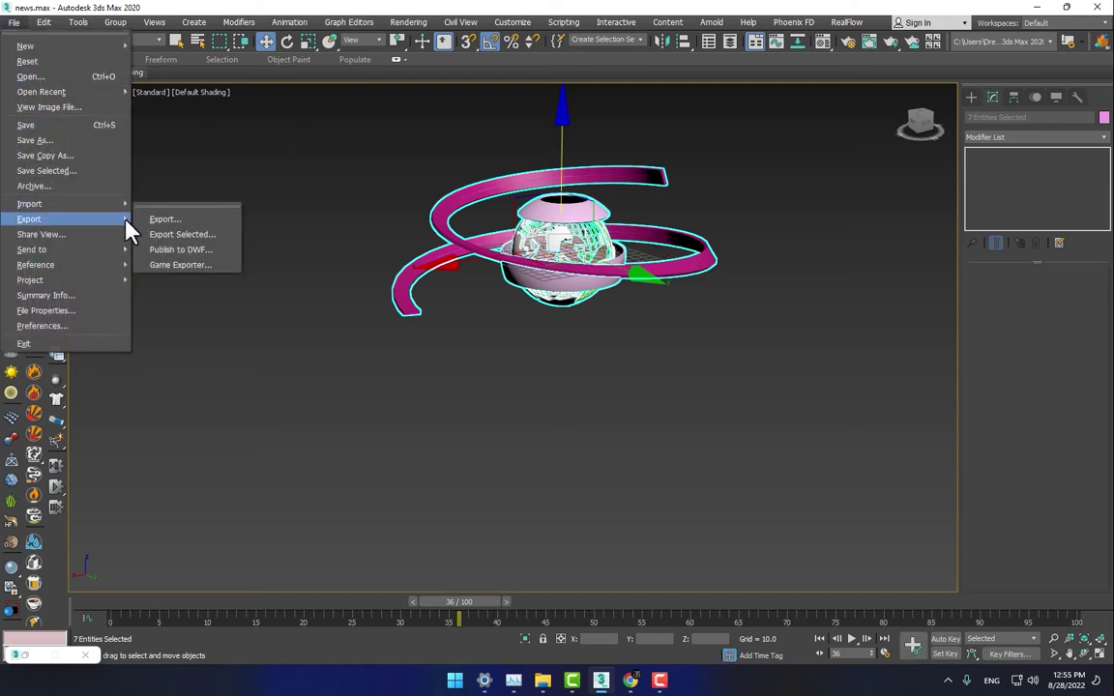
pyautogui.click(182, 235)
pyautogui.click(37, 145)
pyautogui.click(179, 625)
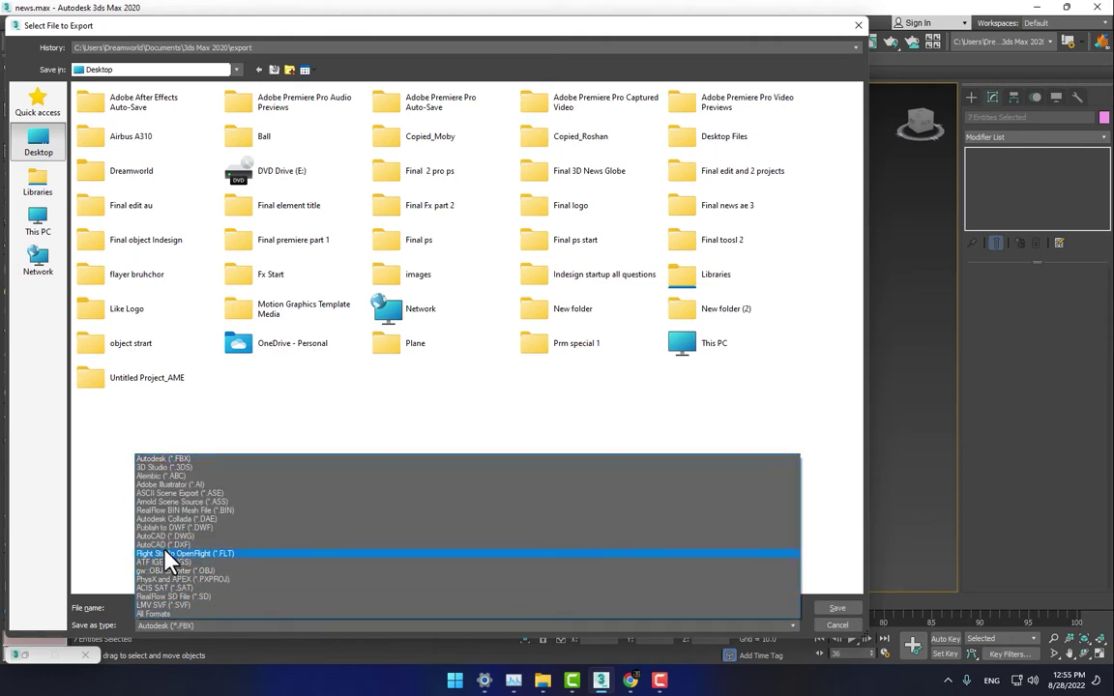
pyautogui.click(189, 572)
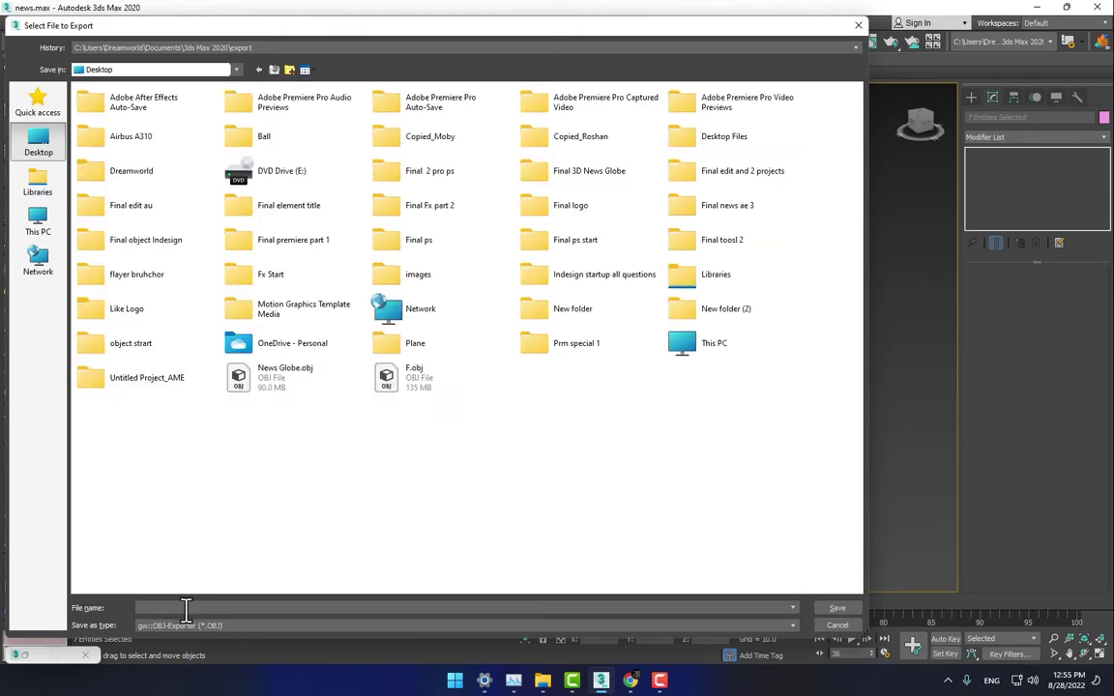
pyautogui.doubleClick(273, 394)
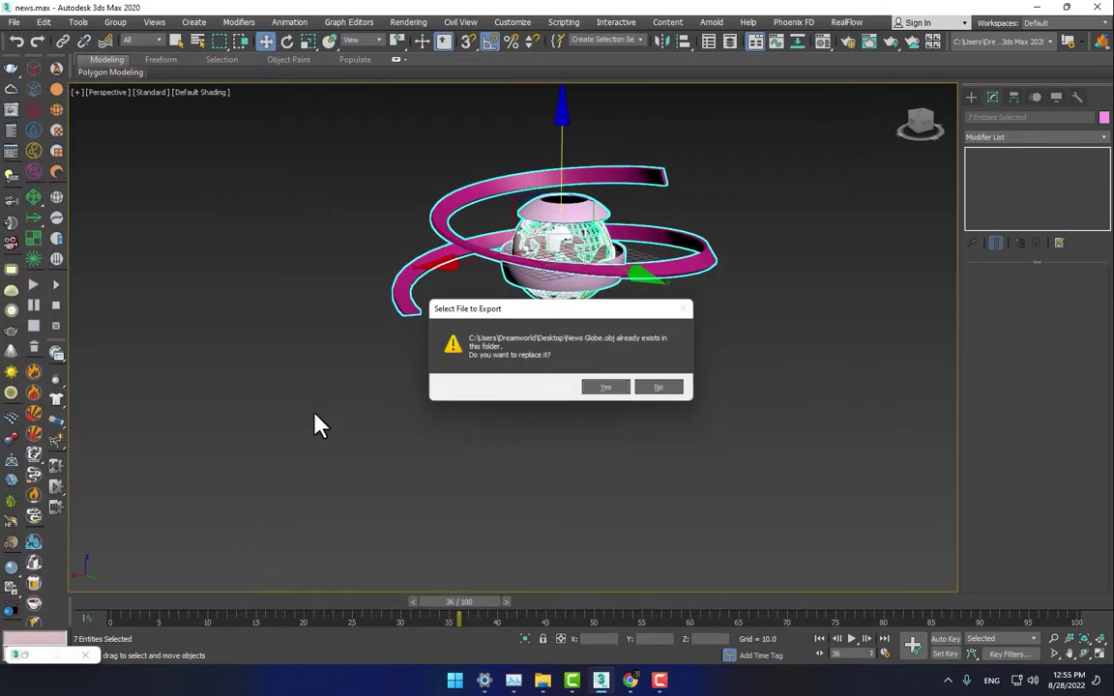
pyautogui.click(598, 390)
pyautogui.click(481, 445)
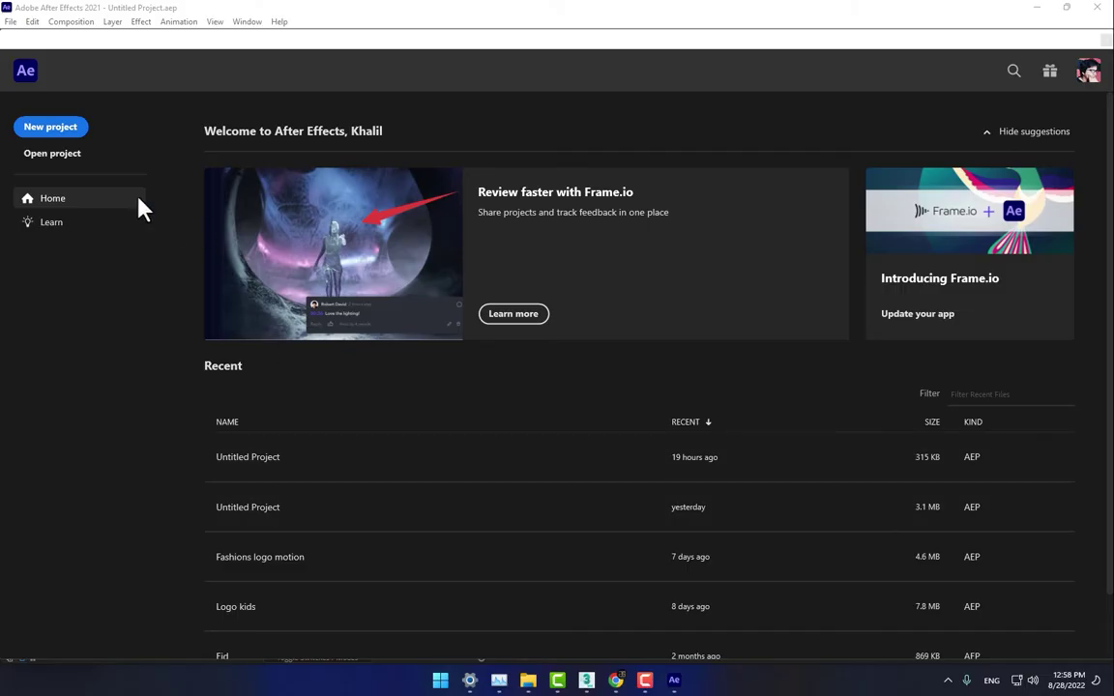
pyautogui.click(58, 128)
pyautogui.click(530, 311)
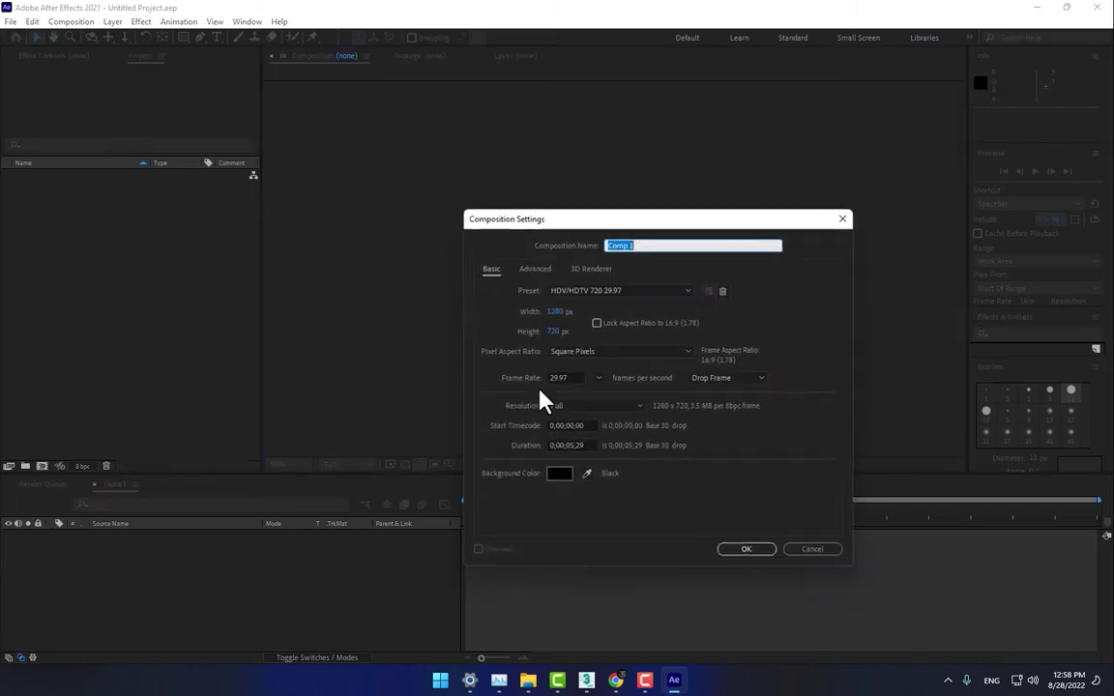
pyautogui.write('News Promo')
pyautogui.press('Return')
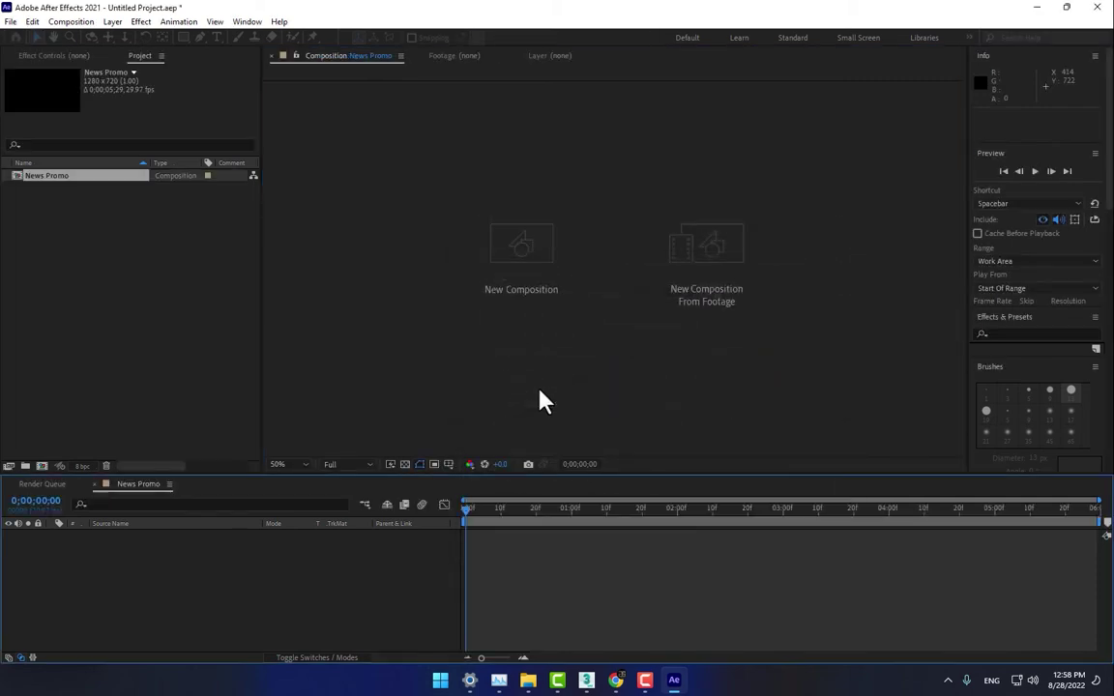
pyautogui.hotkey('ctrl', 'y')
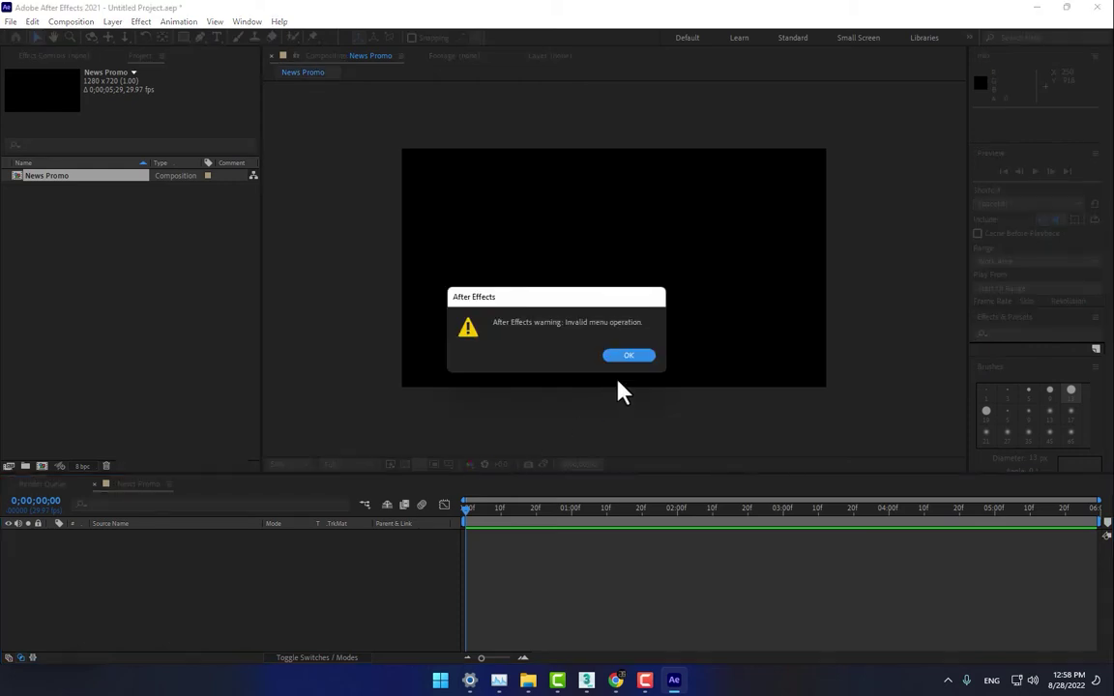
pyautogui.click(636, 358)
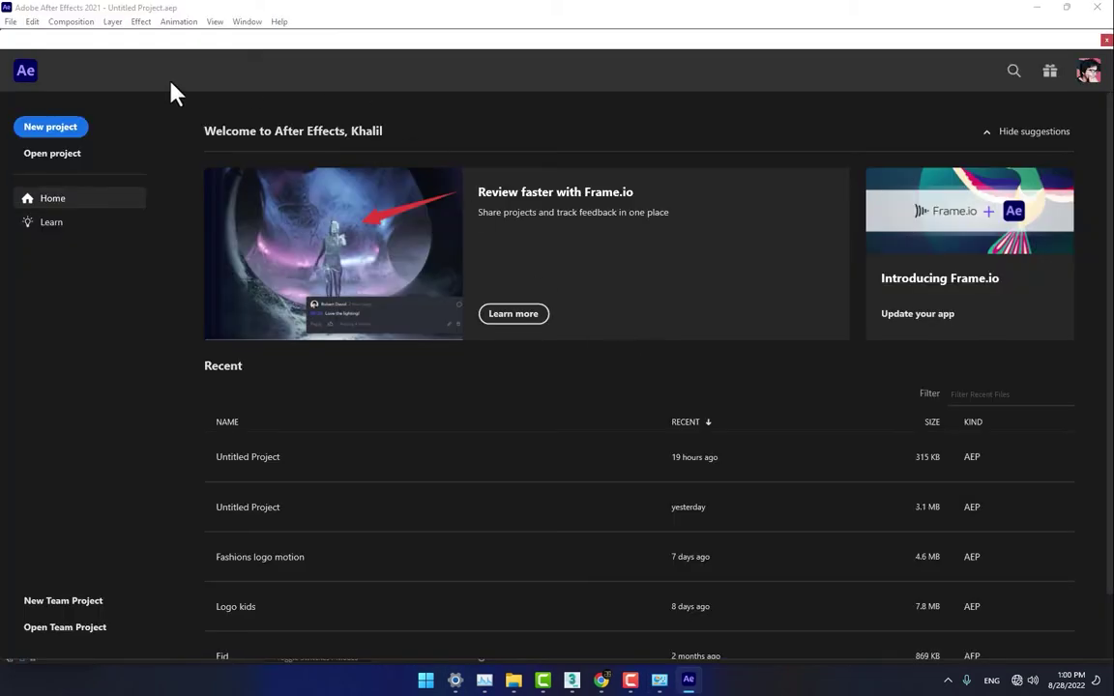
# Start a new project with a 1280 x 720, 29.97 fps composition named News Promo.
pyautogui.click(53, 127)
pyautogui.click(549, 253)
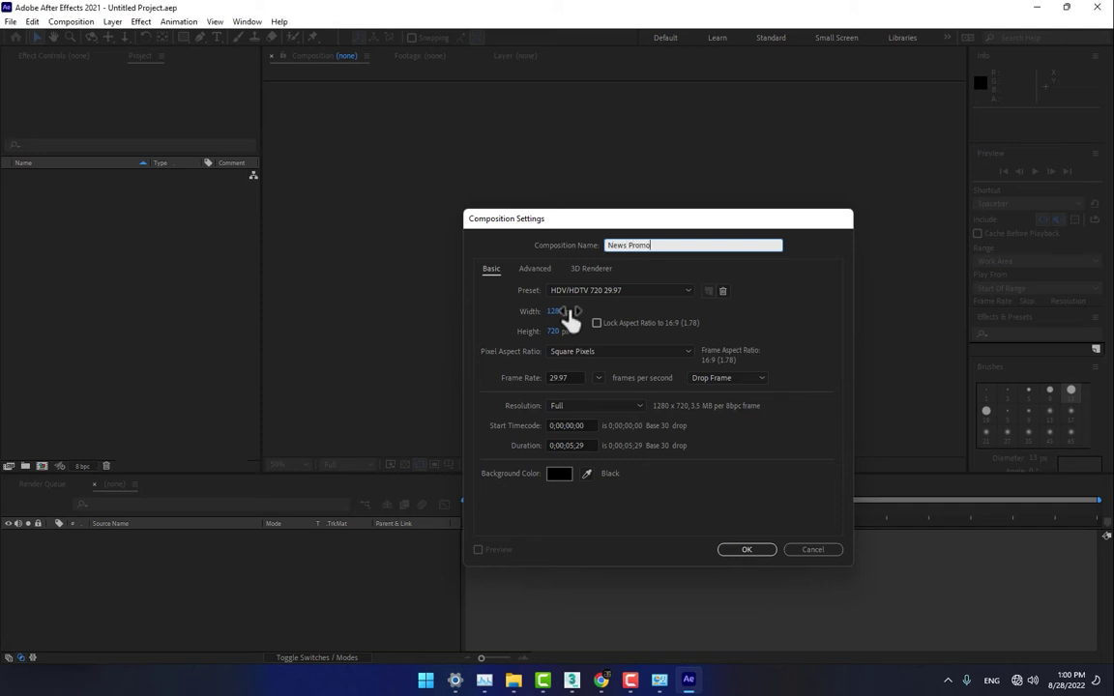
pyautogui.press('Return')
# Add a comp-size solid named Element 3D, apply Video Copilot's Element effect to it and enter its scene setup.
pyautogui.hotkey('ctrl', 'y')
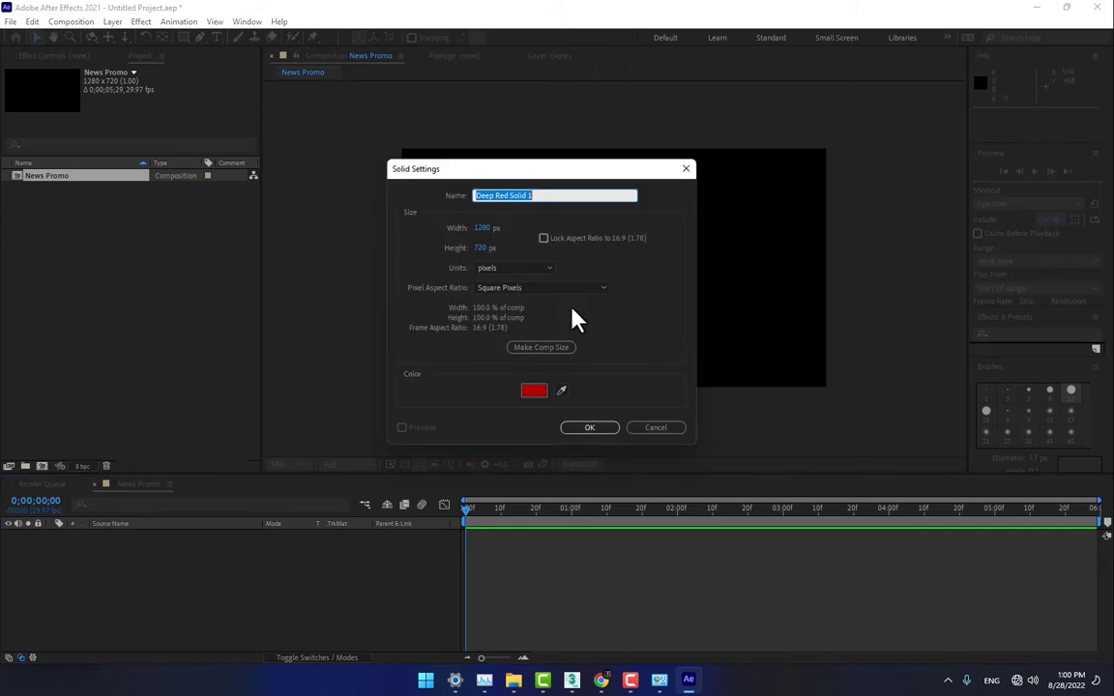
pyautogui.write('Element 3')
pyautogui.press('Return')
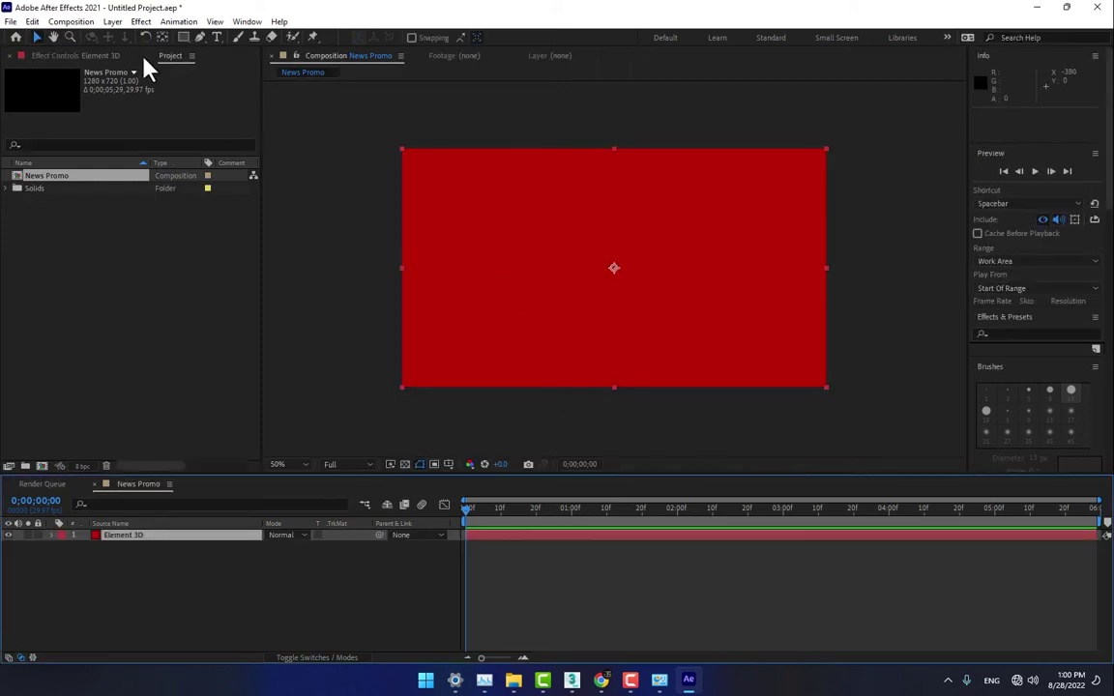
pyautogui.click(141, 22)
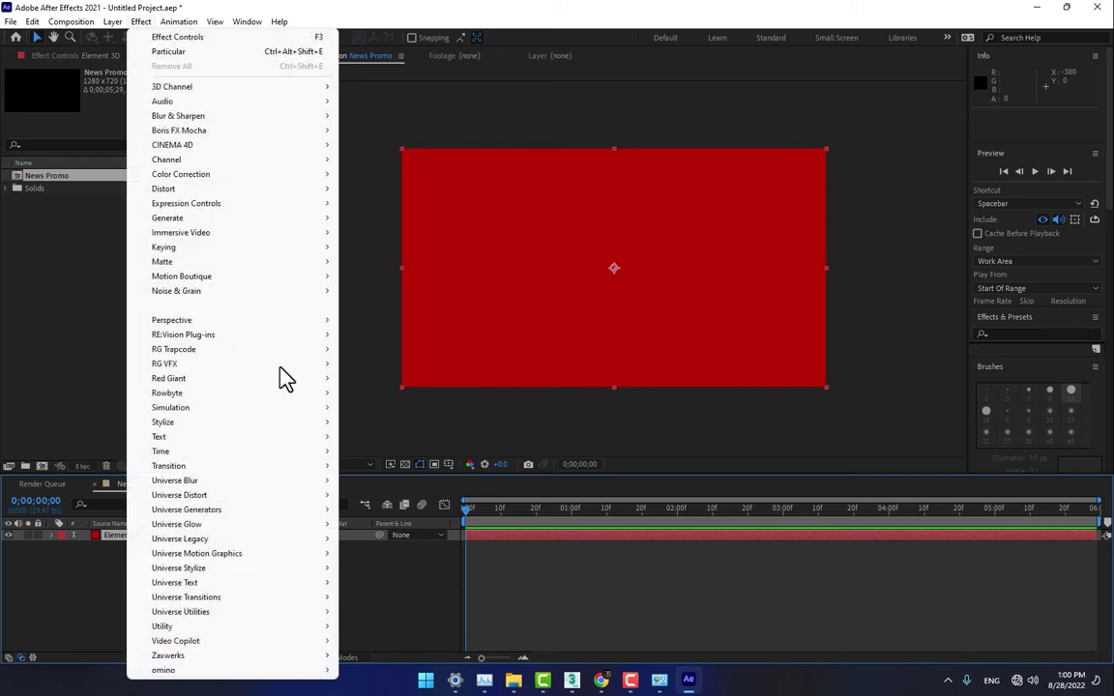
pyautogui.moveTo(267, 642)
pyautogui.click(396, 644)
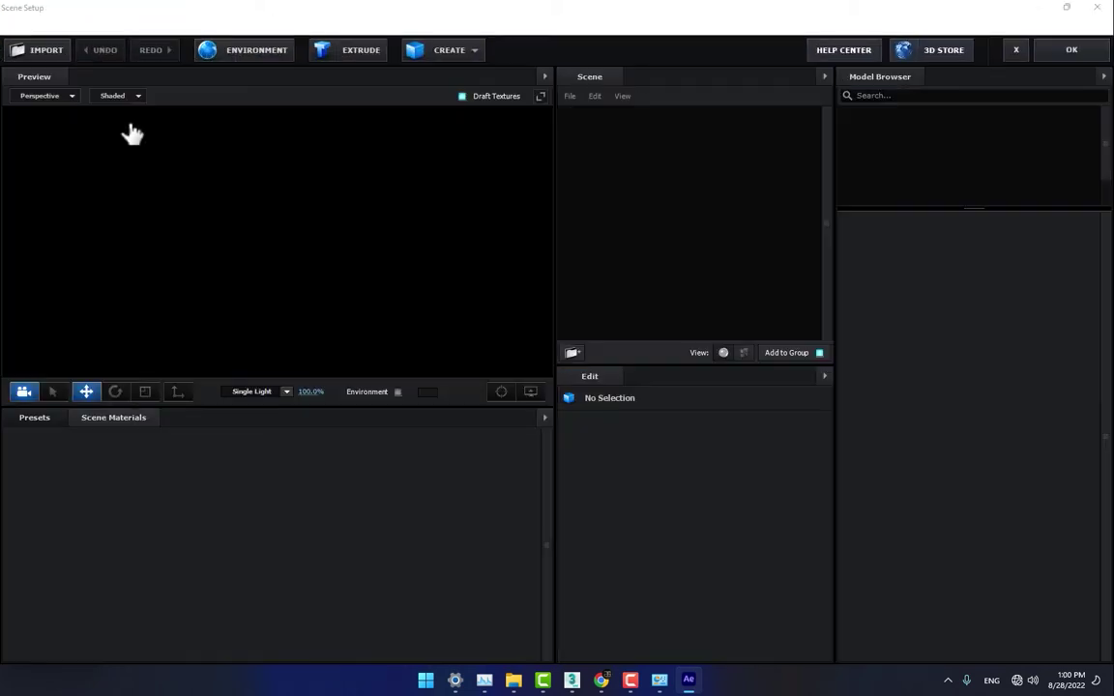
# Import News Globe.obj from the Desktop into the Element scene with the offered import preferences.
pyautogui.click(46, 51)
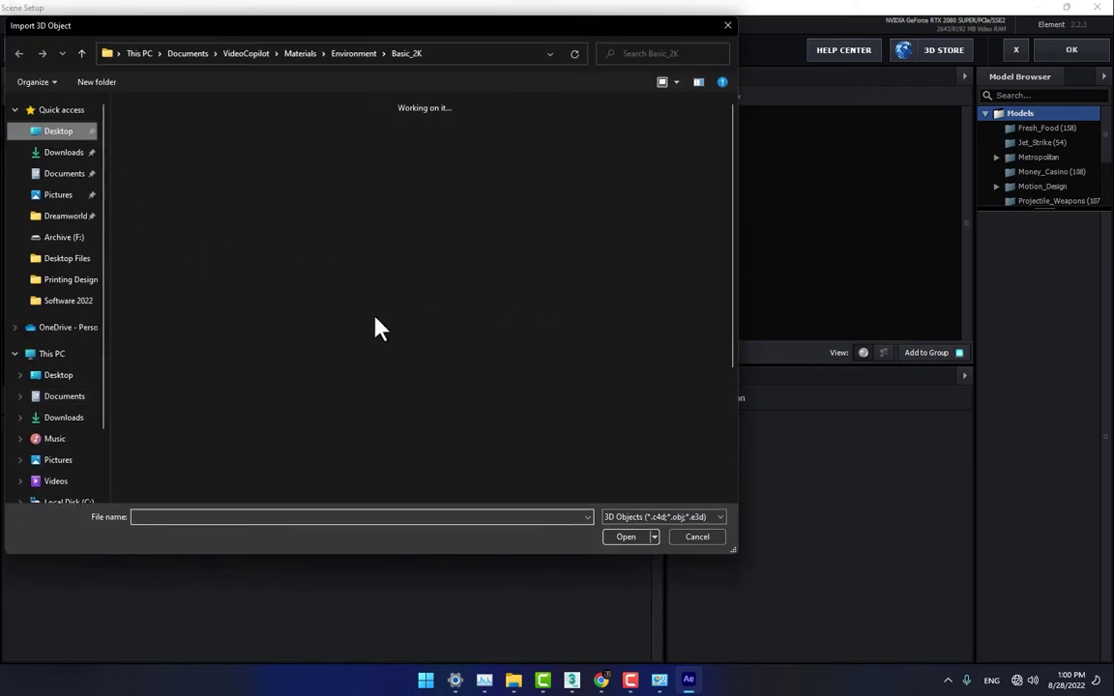
pyautogui.scroll(-3, 648, 442)
pyautogui.doubleClick(248, 457)
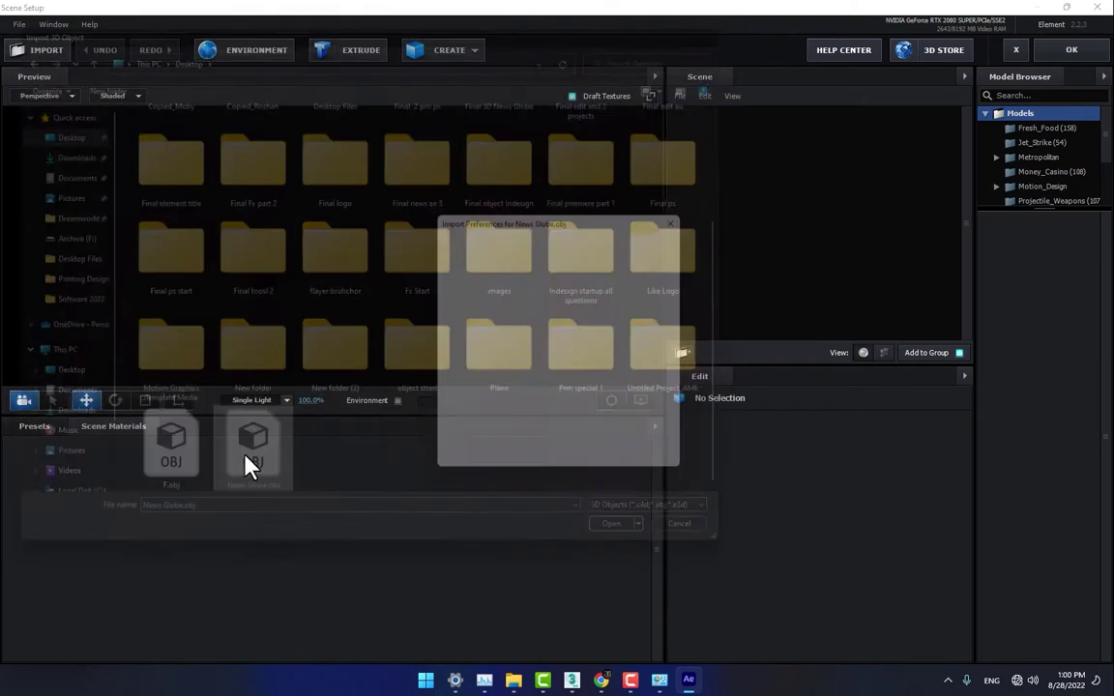
pyautogui.click(646, 466)
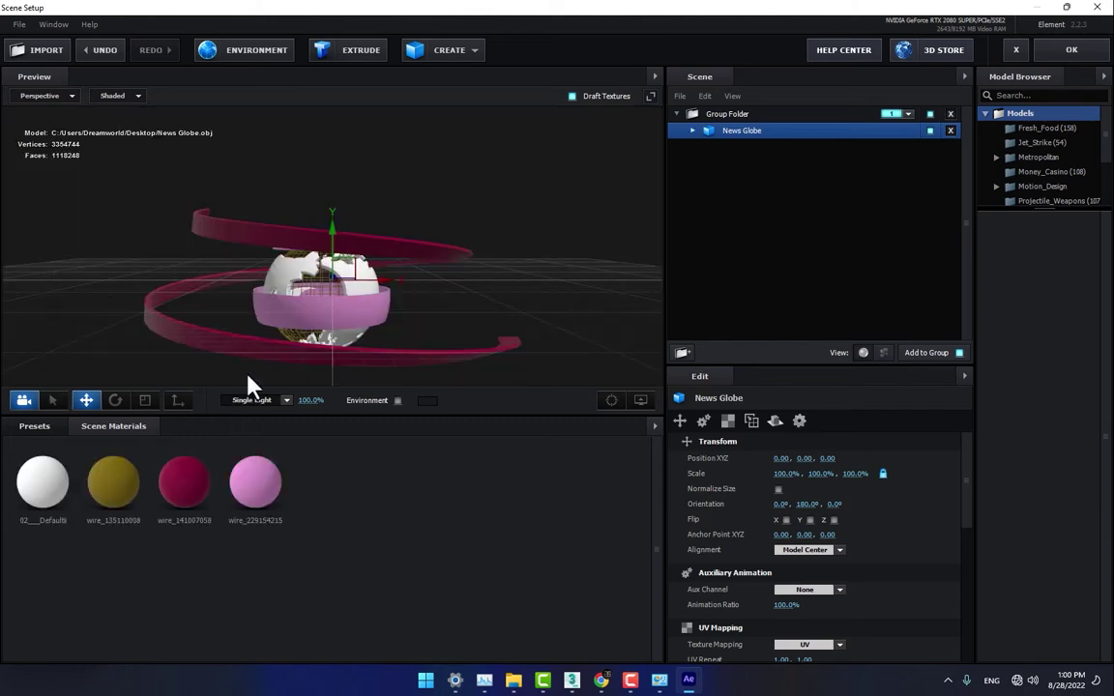
# Apply the Glass preset from the Physical materials to the pink shell bands around the globe.
pyautogui.moveTo(465, 294); pyautogui.dragTo(388, 291)
pyautogui.scroll(3, 333, 316)
pyautogui.moveTo(333, 316); pyautogui.dragTo(395, 304)
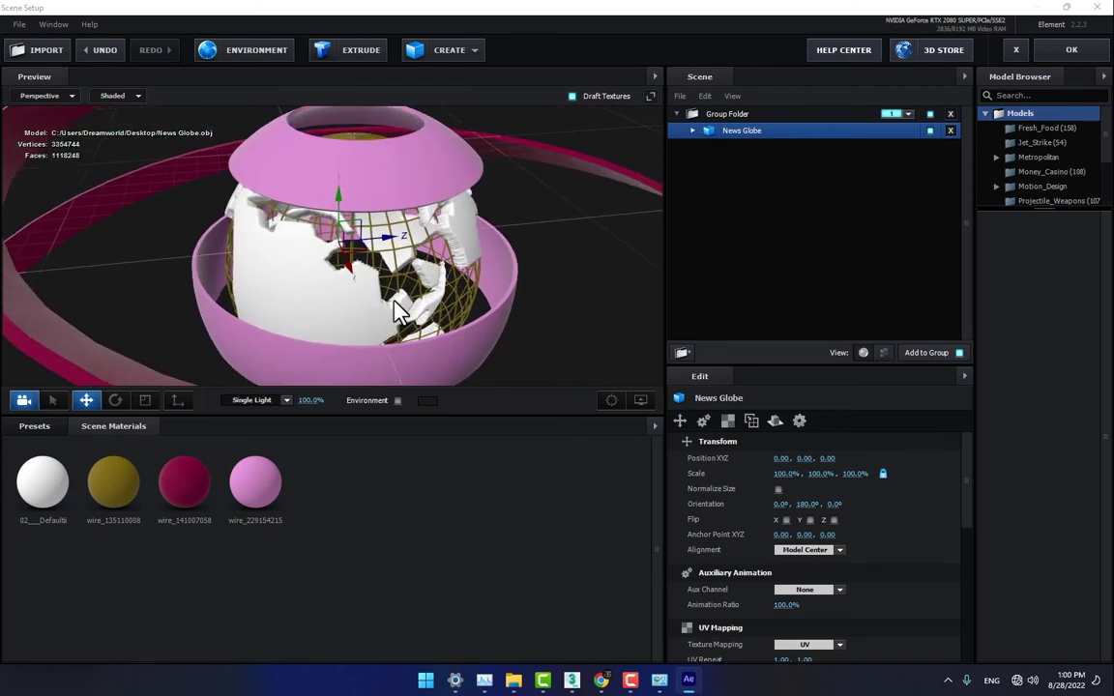
pyautogui.click(34, 426)
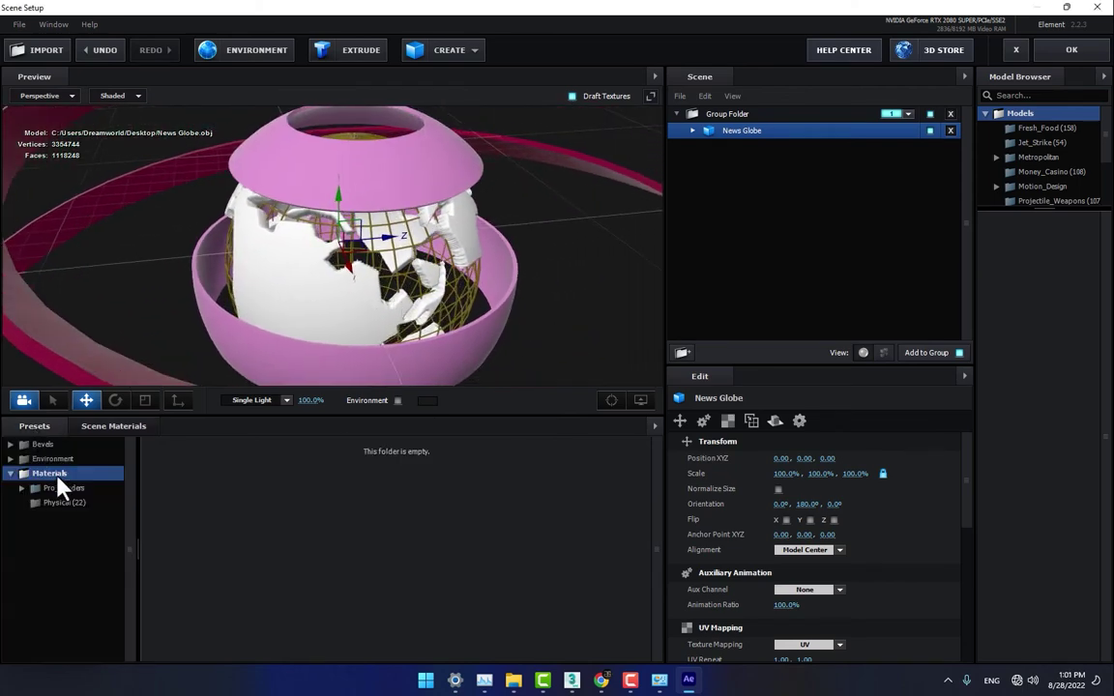
pyautogui.click(64, 503)
pyautogui.moveTo(600, 572)
pyautogui.mouseDown()
pyautogui.moveTo(754, 135)
pyautogui.moveTo(652, 225)
pyautogui.mouseUp()
pyautogui.click(692, 132)
pyautogui.click(768, 197)
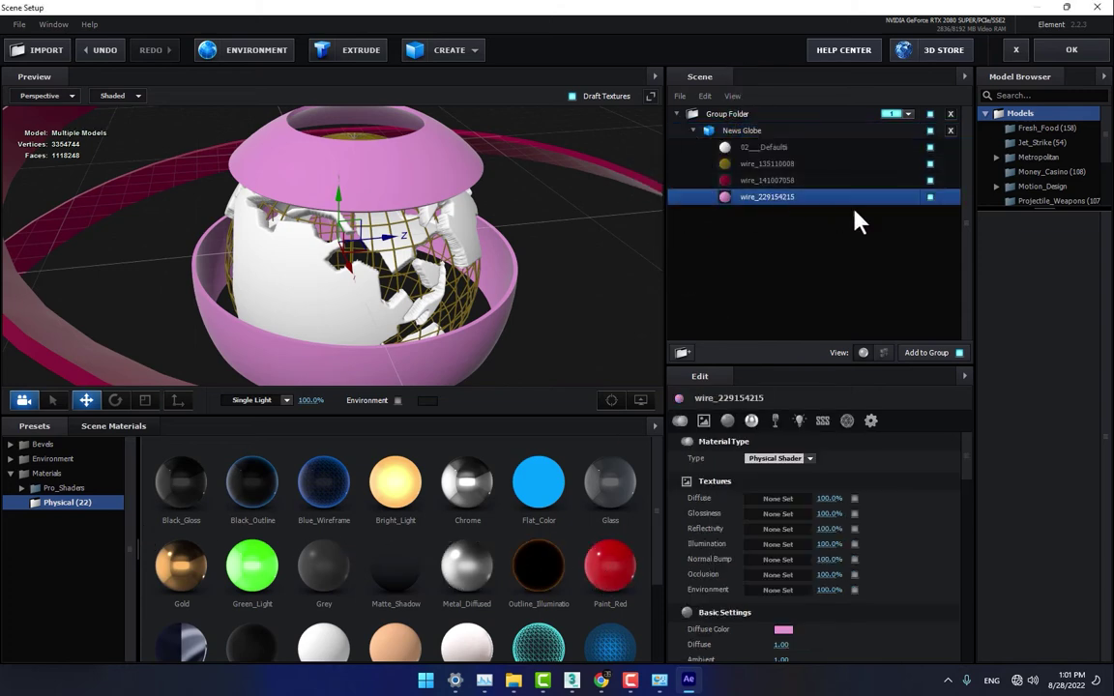
pyautogui.moveTo(610, 481); pyautogui.dragTo(755, 212)
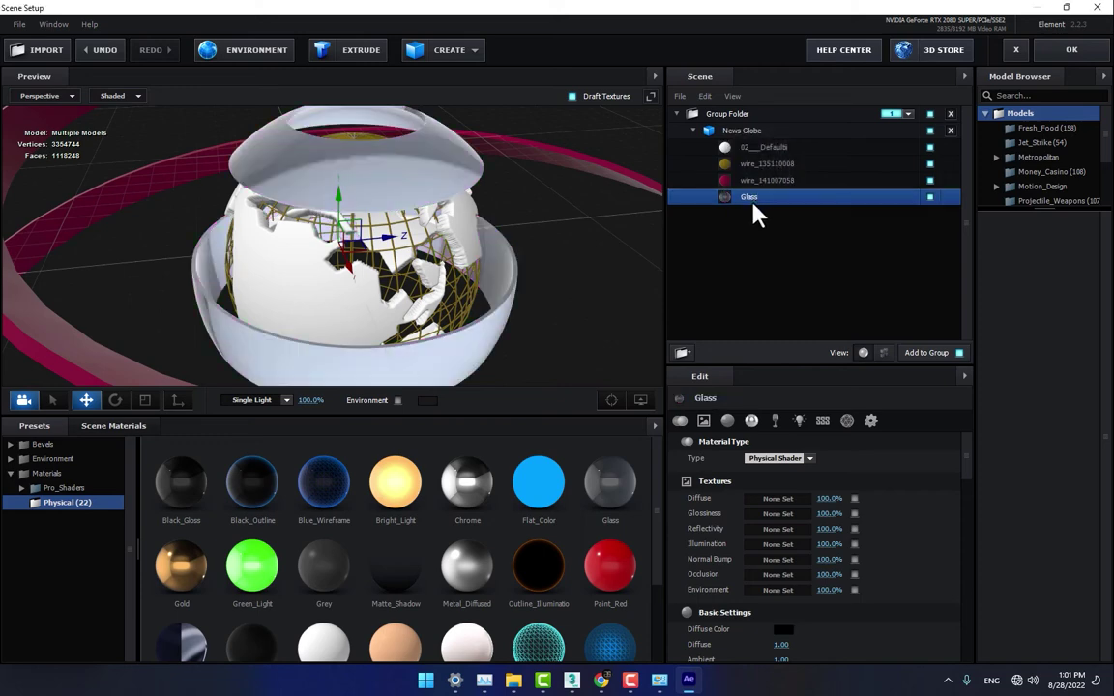
# Set the Glass material's blend mode to Add.
pyautogui.click(873, 425)
pyautogui.click(833, 460)
pyautogui.click(821, 493)
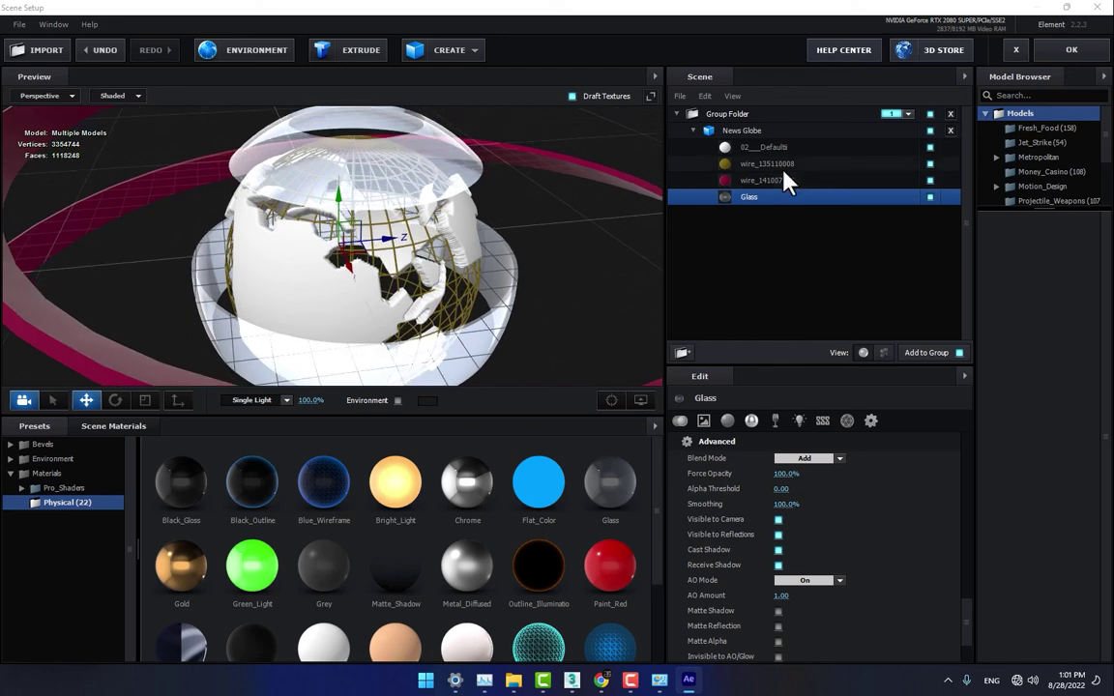
# Apply the Paint_Red material to both the spiralling ribbon and the globe's white continents.
pyautogui.click(773, 181)
pyautogui.moveTo(610, 565)
pyautogui.mouseDown()
pyautogui.moveTo(634, 472)
pyautogui.moveTo(757, 182)
pyautogui.mouseUp()
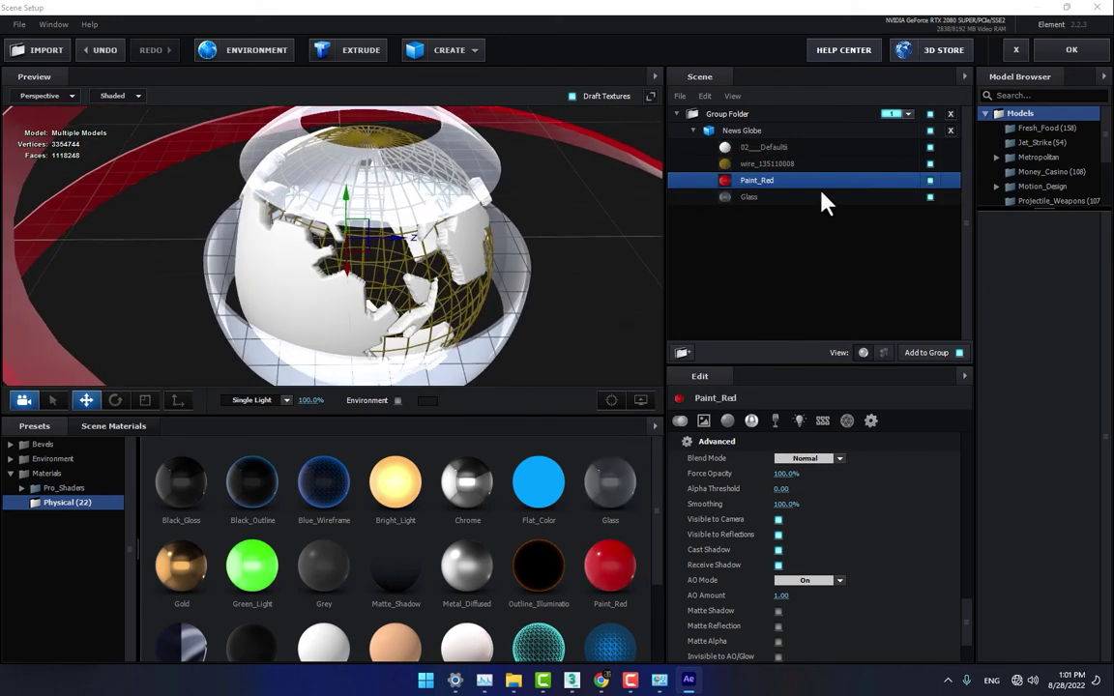
pyautogui.click(793, 148)
pyautogui.moveTo(604, 558)
pyautogui.mouseDown()
pyautogui.moveTo(766, 174)
pyautogui.moveTo(757, 148)
pyautogui.mouseUp()
# Apply the Chrome material to the globe's inner wireframe grid.
pyautogui.click(768, 165)
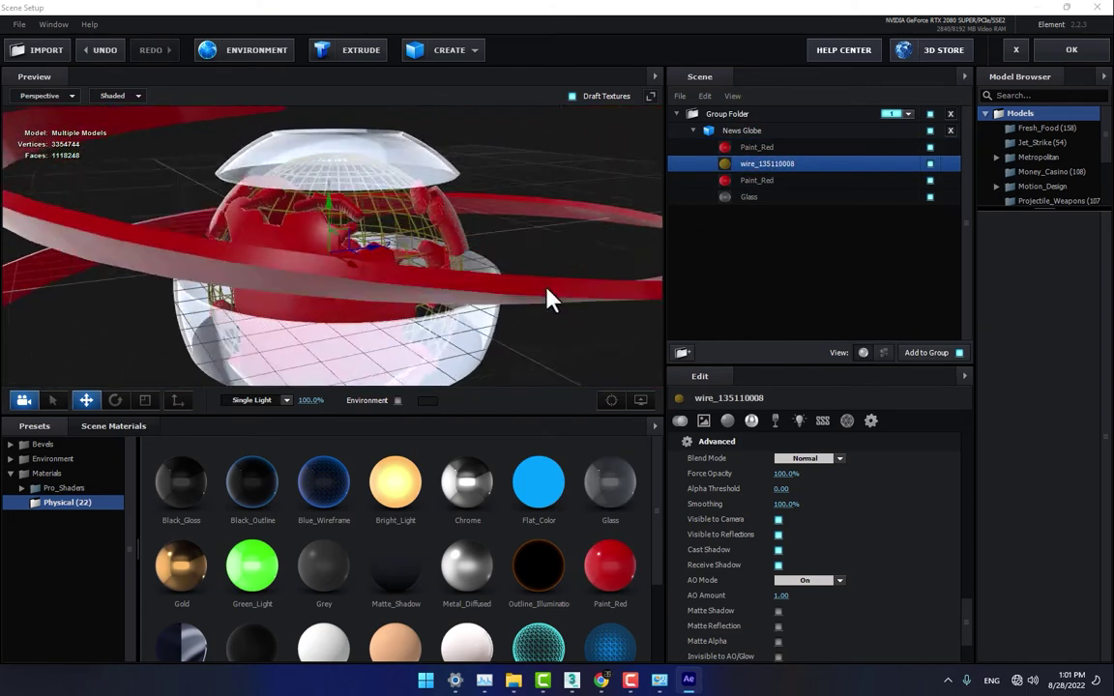
pyautogui.moveTo(495, 287); pyautogui.dragTo(485, 328)
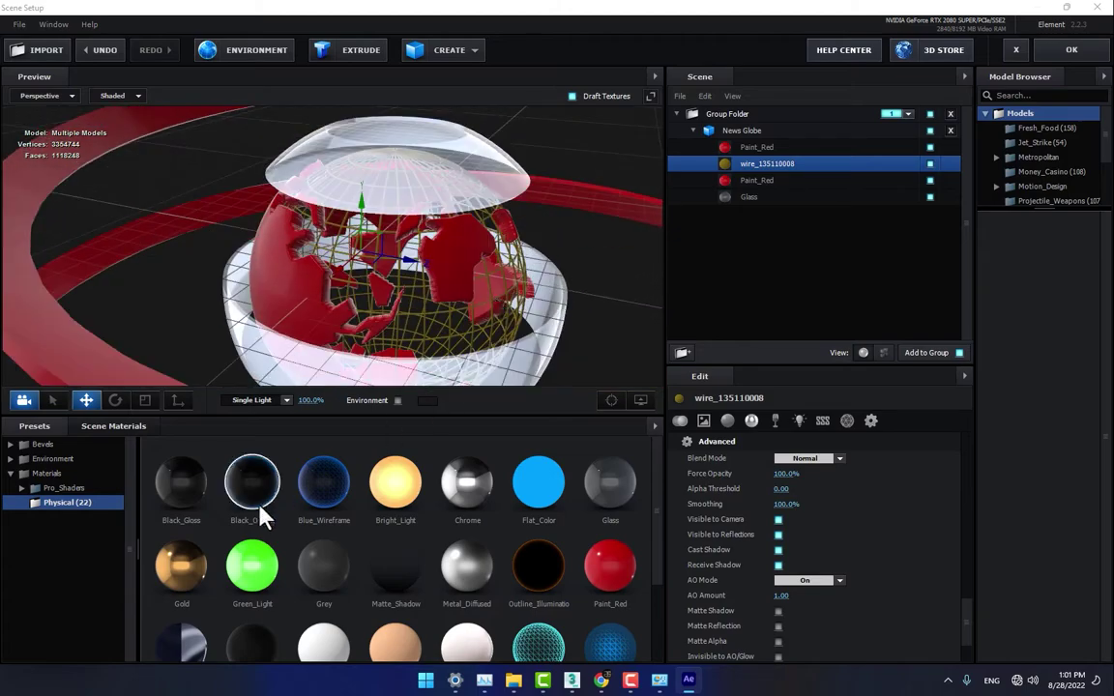
pyautogui.moveTo(492, 514); pyautogui.dragTo(763, 164)
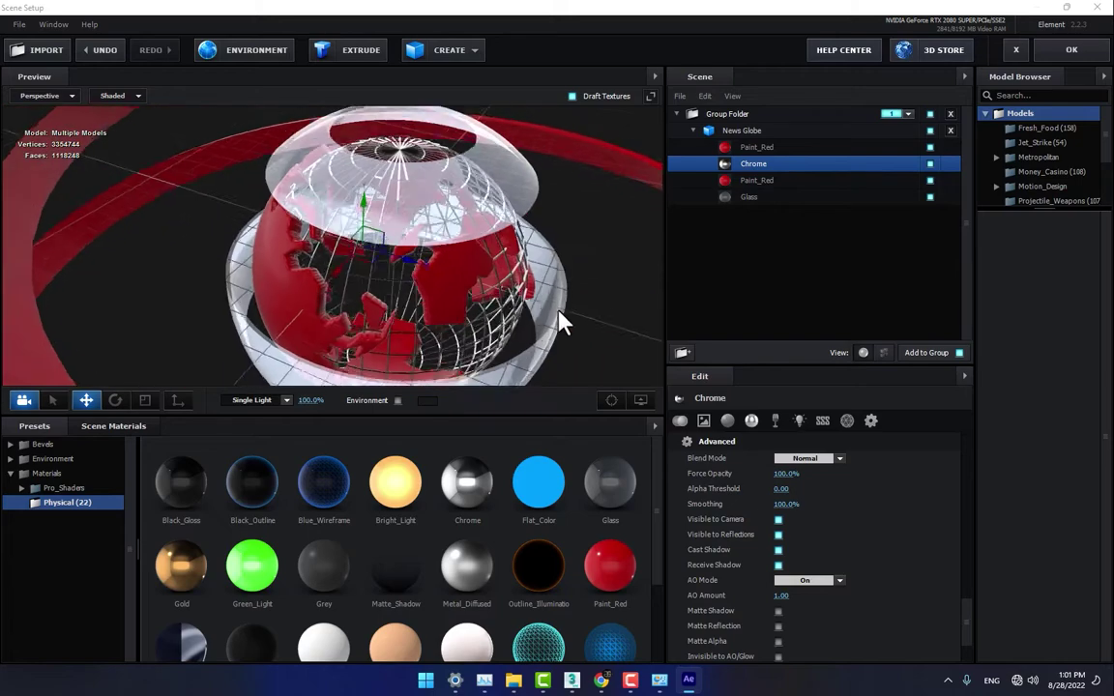
# Replace the scene's environment map with Basic_2K_14.dds and accept the change.
pyautogui.click(278, 58)
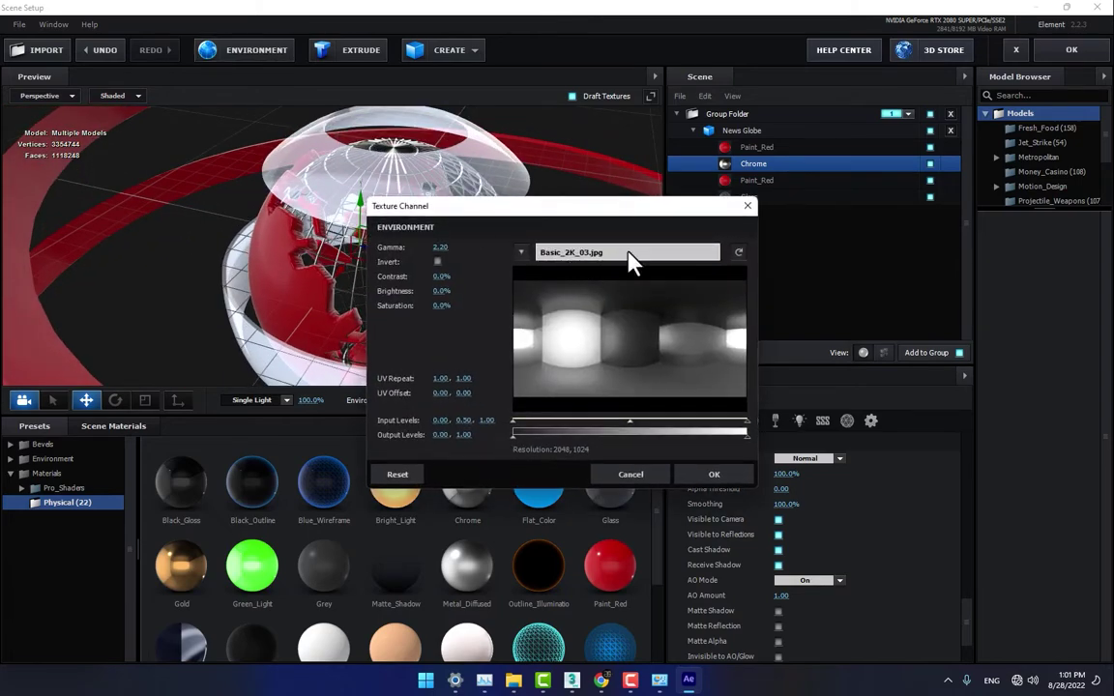
pyautogui.click(634, 256)
pyautogui.doubleClick(674, 483)
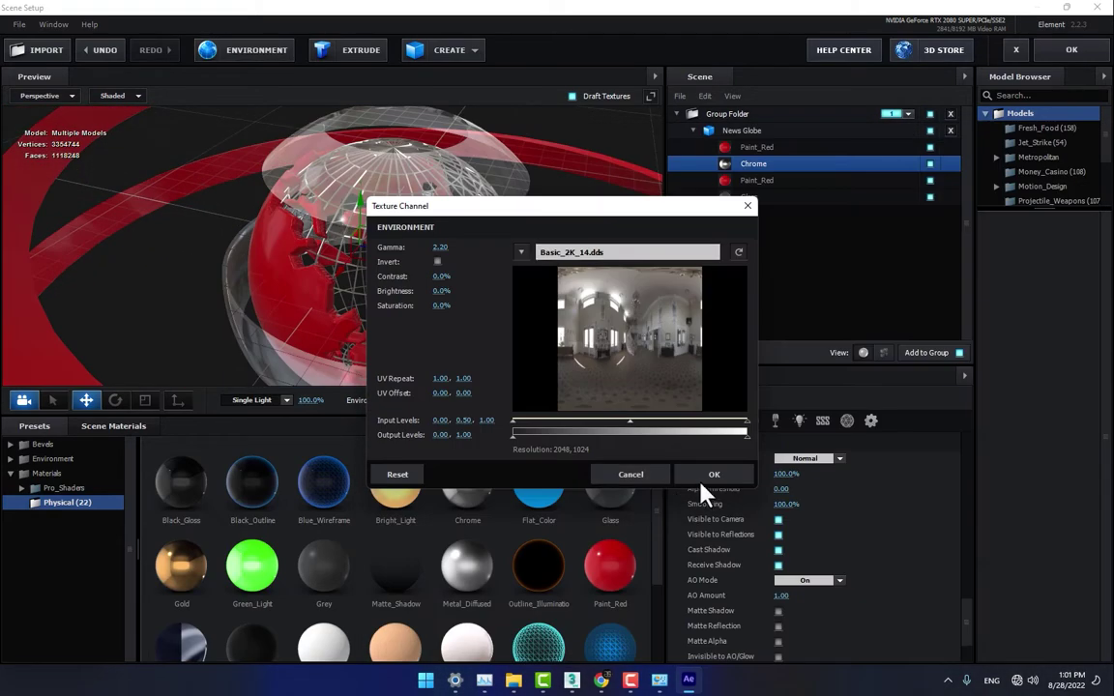
pyautogui.click(714, 473)
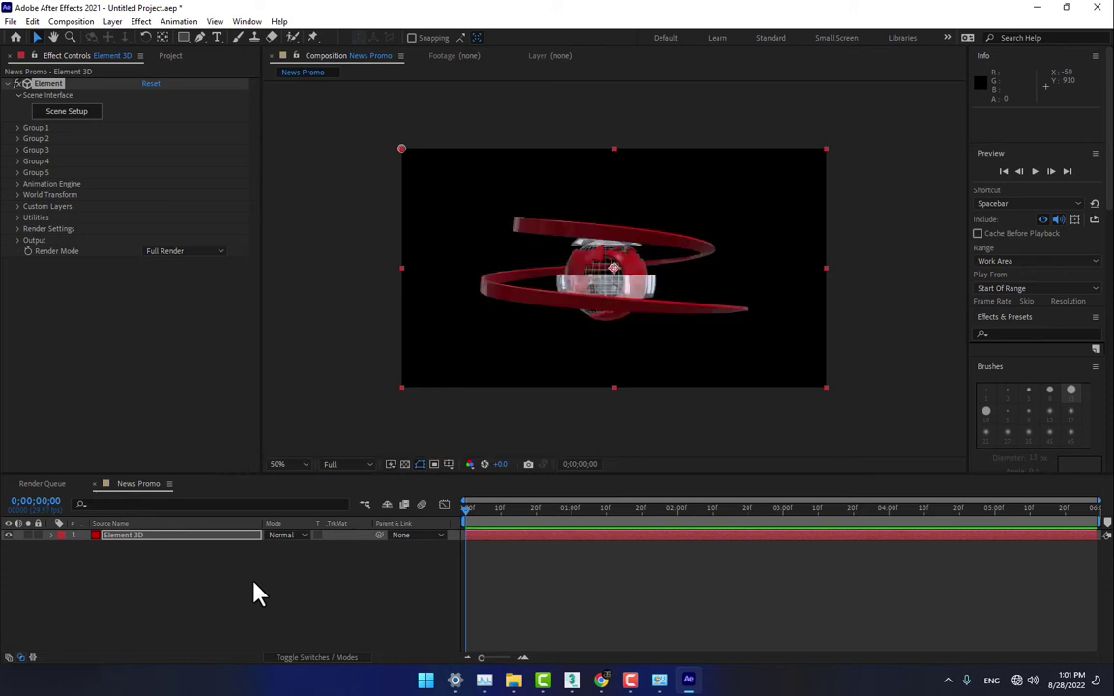
# Create a white comp-size solid named BG and place it beneath the Element 3D layer.
pyautogui.hotkey('ctrl', 'y')
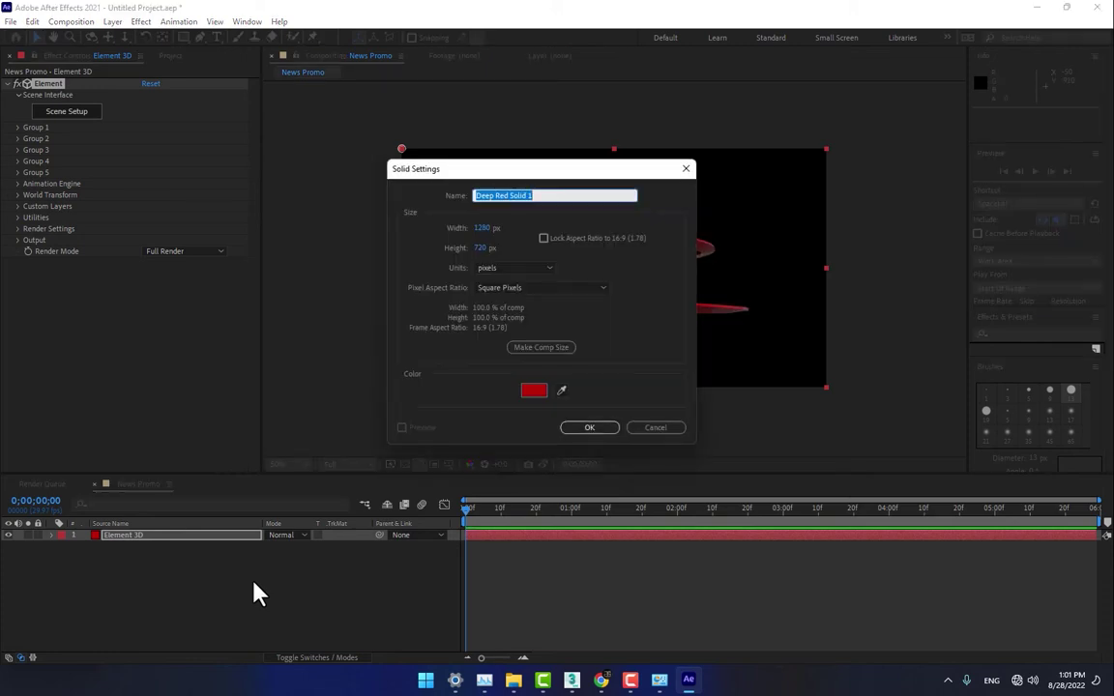
pyautogui.write('BG')
pyautogui.click(534, 390)
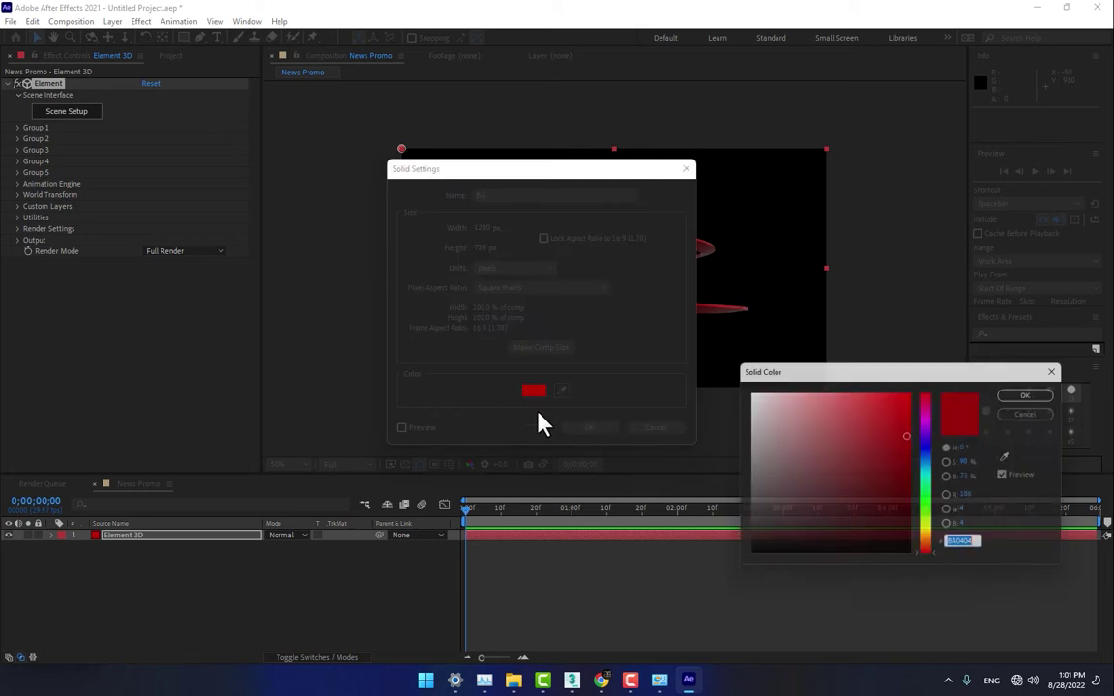
pyautogui.click(749, 394)
pyautogui.click(1031, 392)
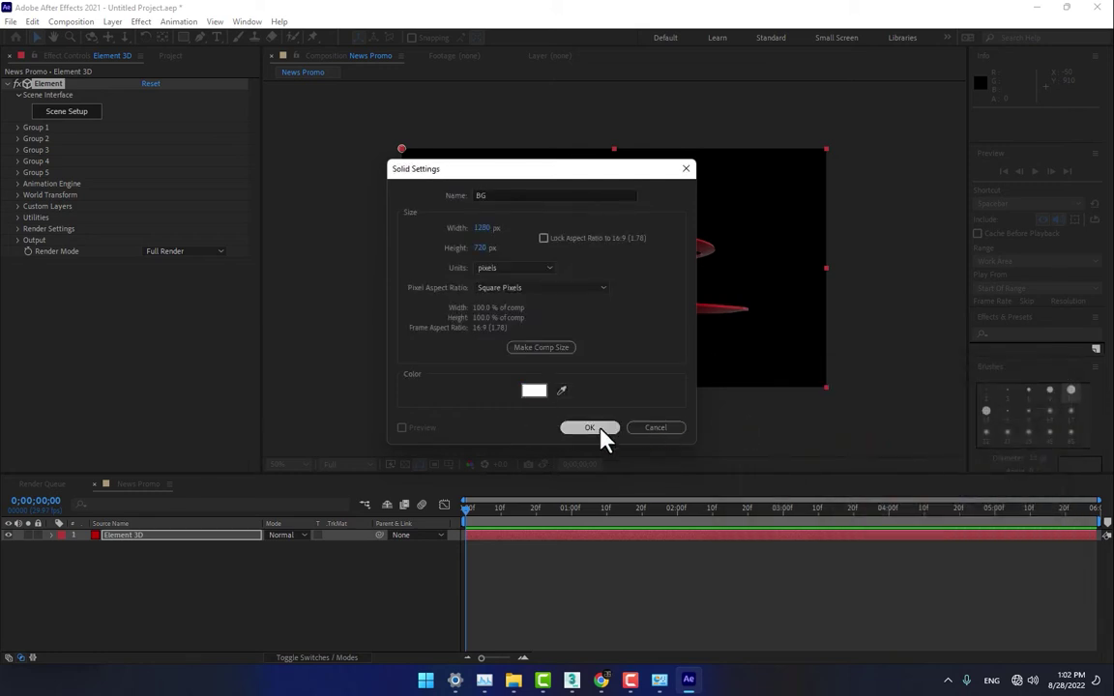
pyautogui.click(599, 430)
pyautogui.moveTo(133, 588); pyautogui.dragTo(134, 551)
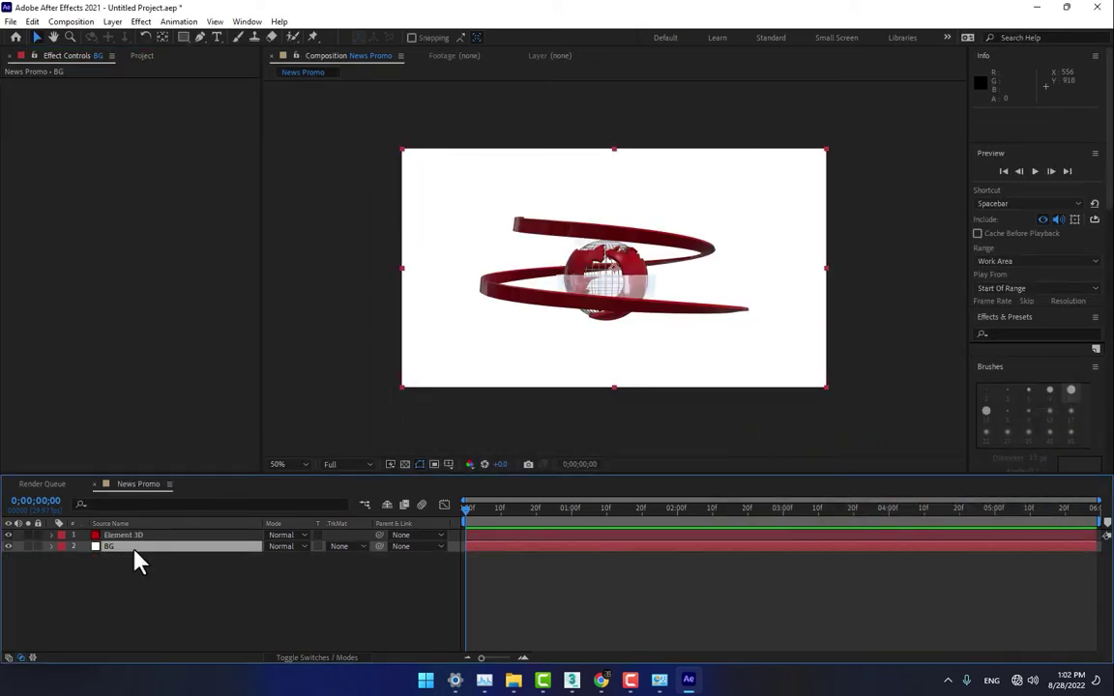
# Add a two-node camera to the composition using the 28mm preset.
pyautogui.rightClick(213, 628)
pyautogui.moveTo(247, 450)
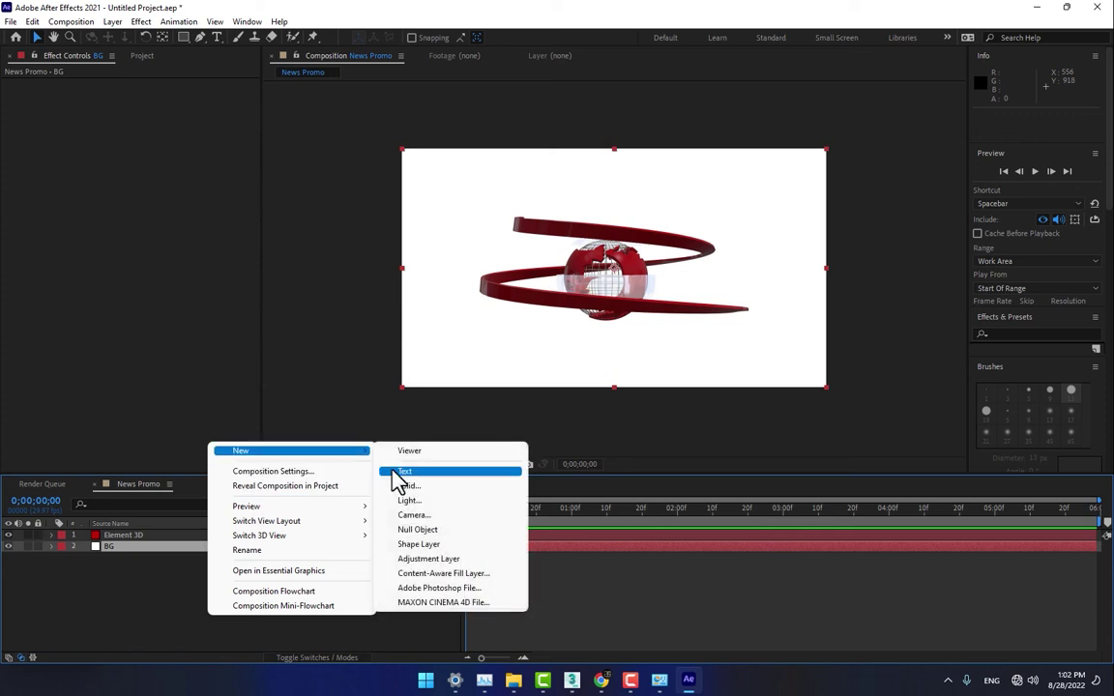
pyautogui.click(425, 514)
pyautogui.moveTo(1003, 301); pyautogui.dragTo(556, 220)
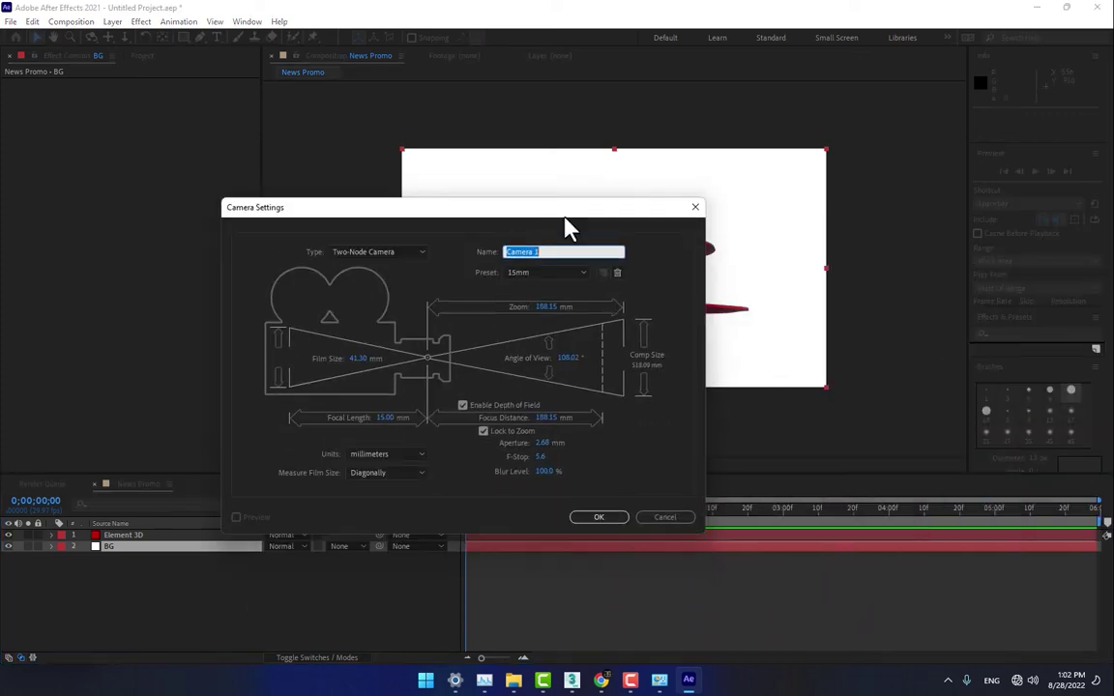
pyautogui.click(539, 276)
pyautogui.click(536, 335)
pyautogui.click(569, 272)
pyautogui.click(528, 349)
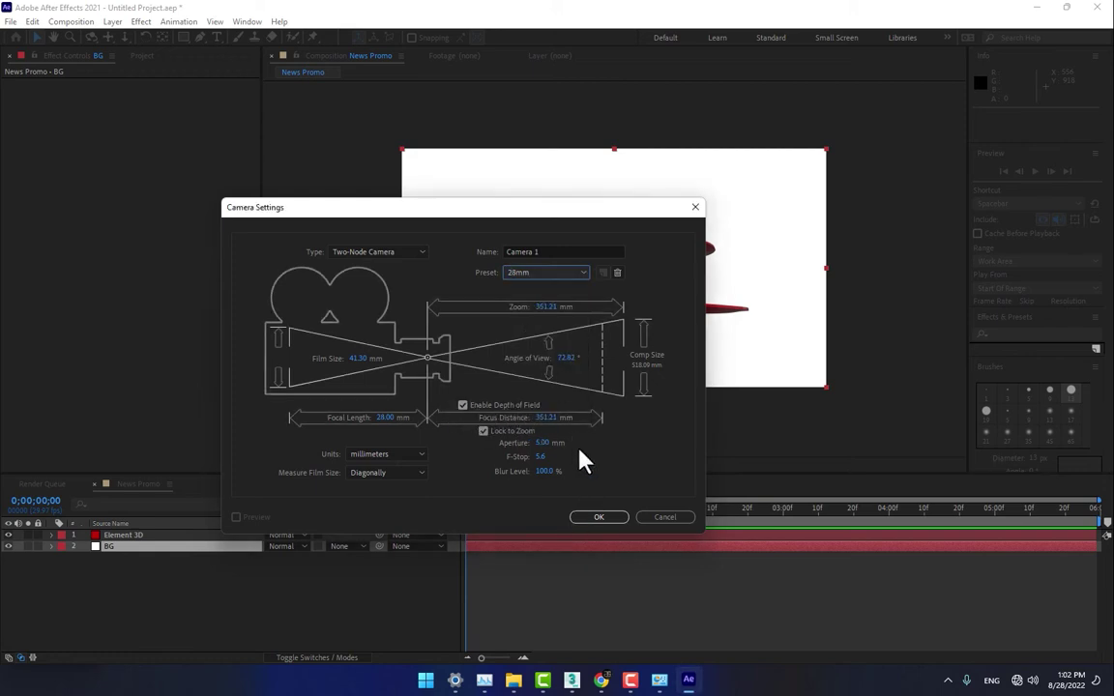
pyautogui.click(599, 518)
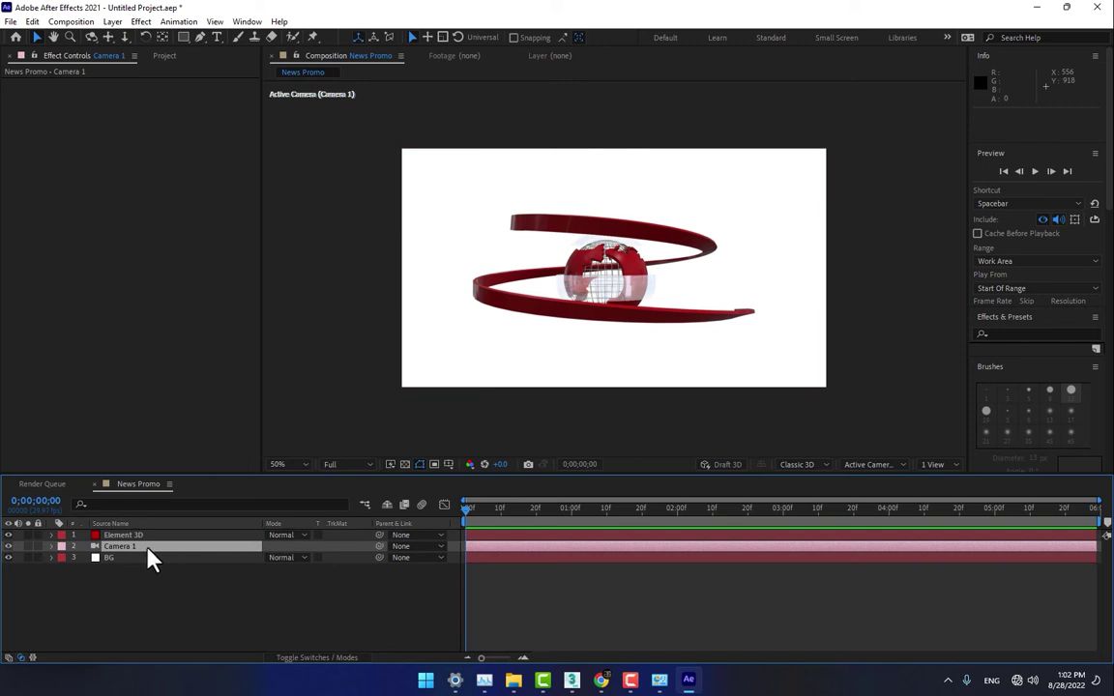
# Enlarge the globe on the Element 3D layer by setting Group 1's particle size to 21.40.
pyautogui.click(118, 535)
pyautogui.click(19, 127)
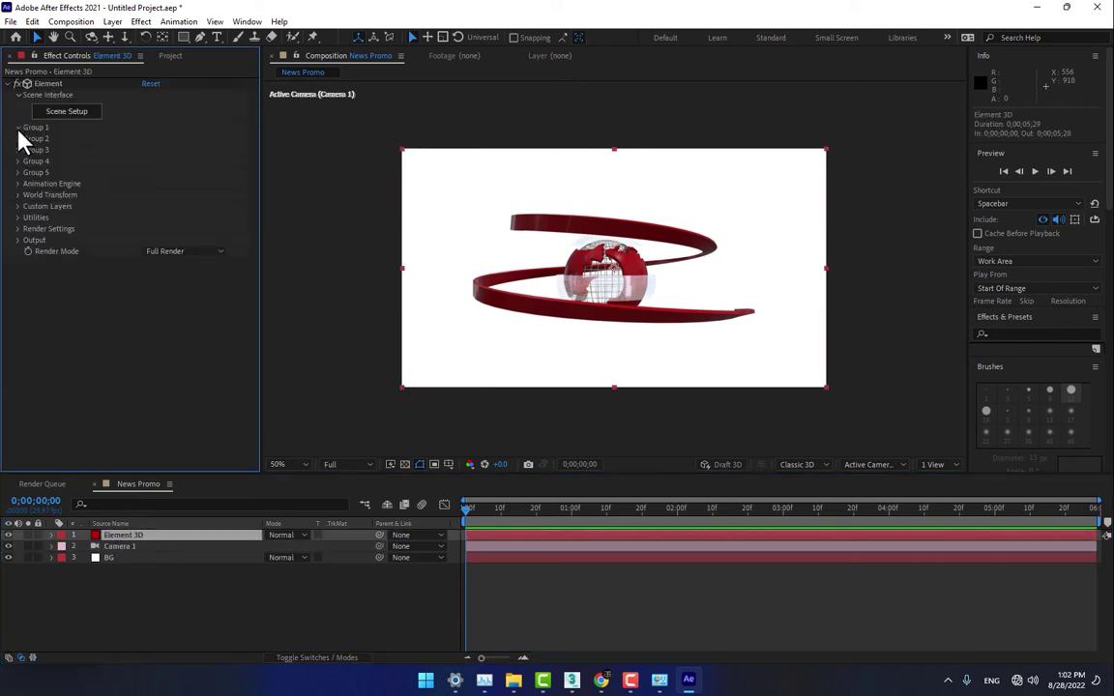
pyautogui.click(30, 184)
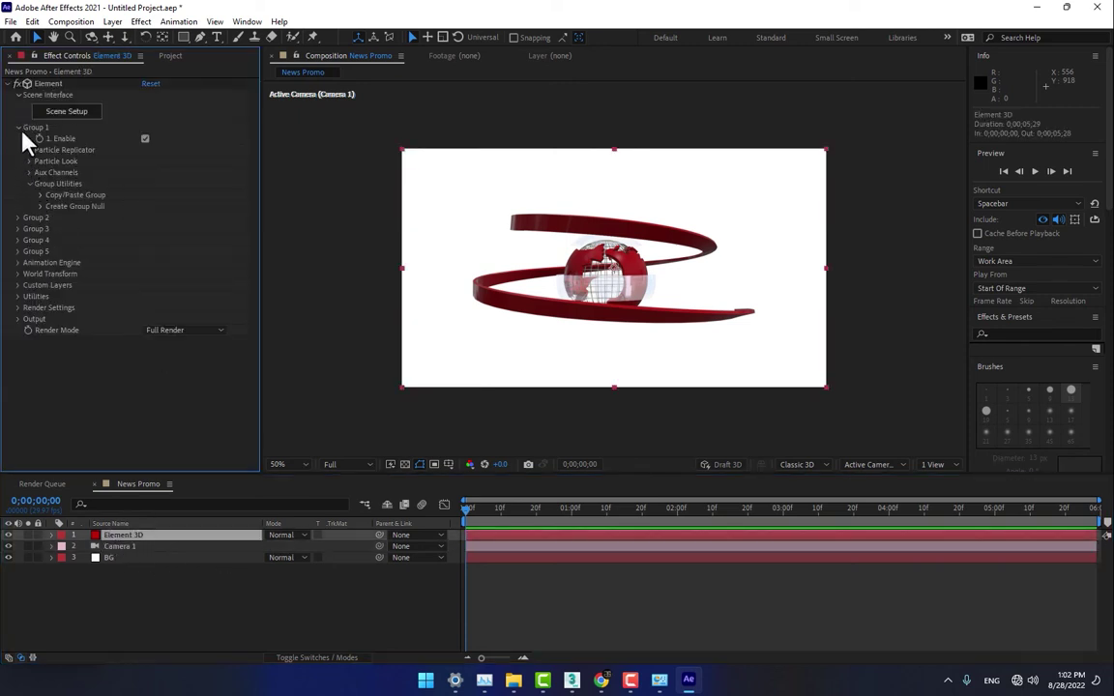
pyautogui.click(30, 161)
pyautogui.moveTo(150, 172); pyautogui.dragTo(246, 187)
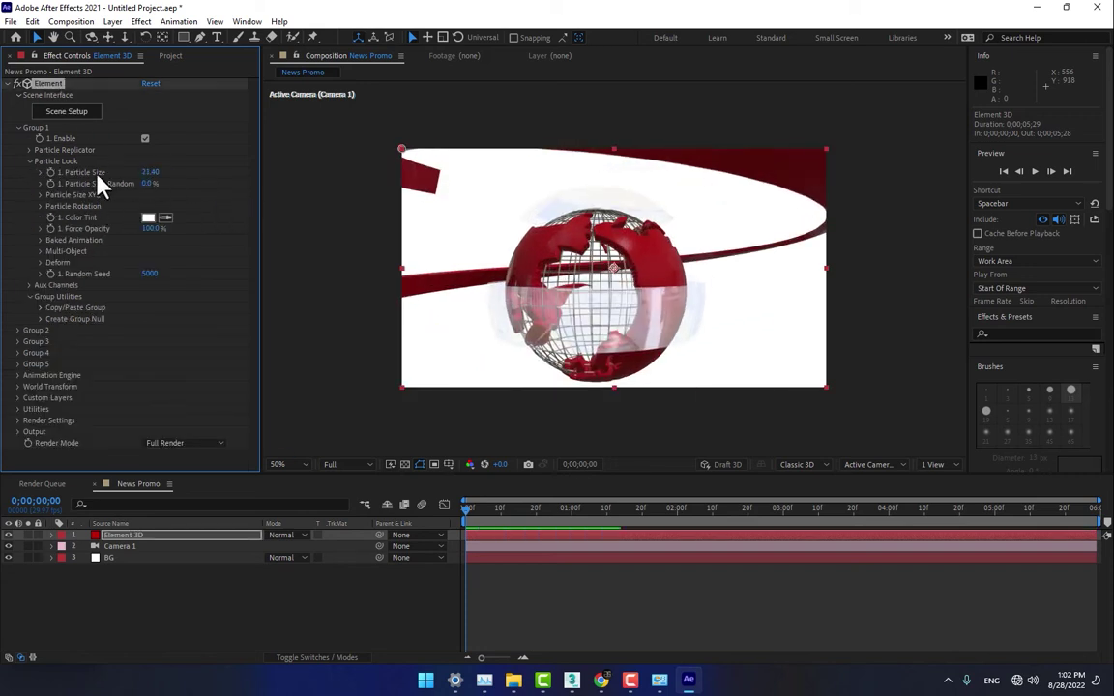
# Change Camera 1's settings to an aperture of 16 mm with depth of field enabled, and accept them.
pyautogui.click(120, 546)
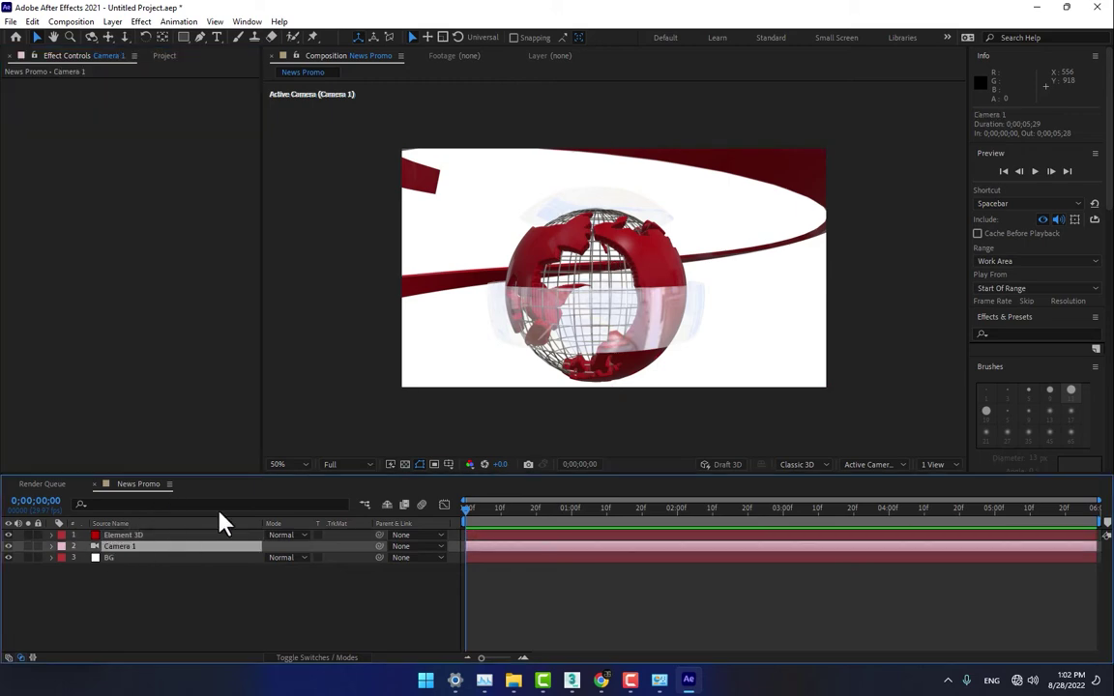
pyautogui.click(141, 21)
pyautogui.click(140, 51)
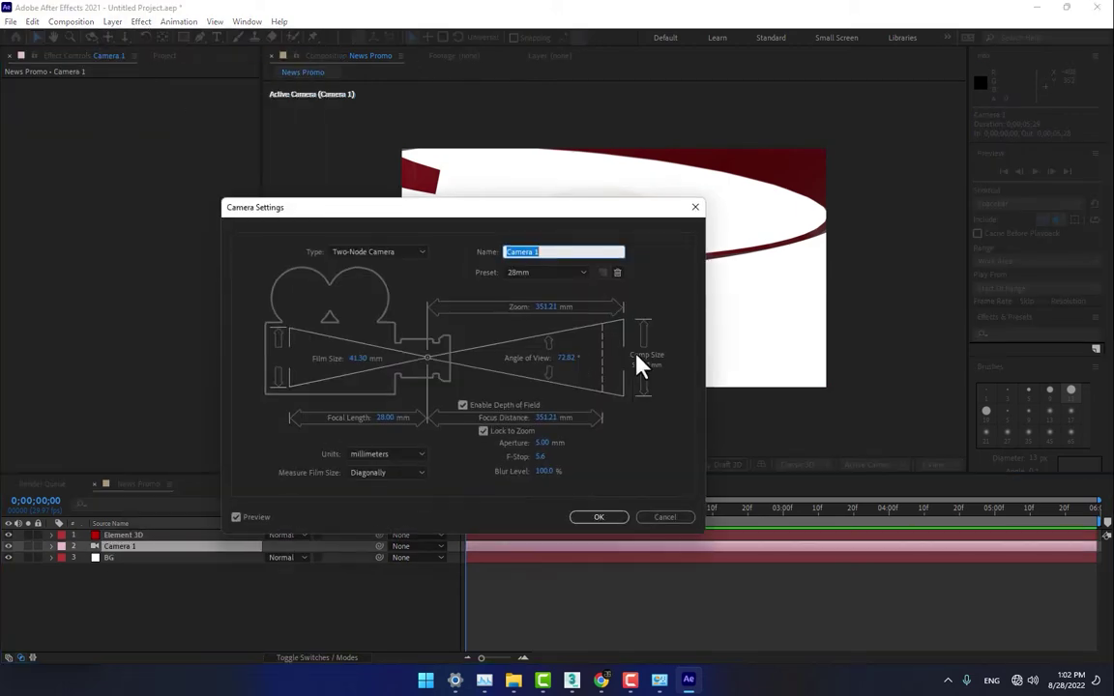
pyautogui.moveTo(598, 214); pyautogui.dragTo(985, 354)
pyautogui.moveTo(928, 583); pyautogui.dragTo(938, 582)
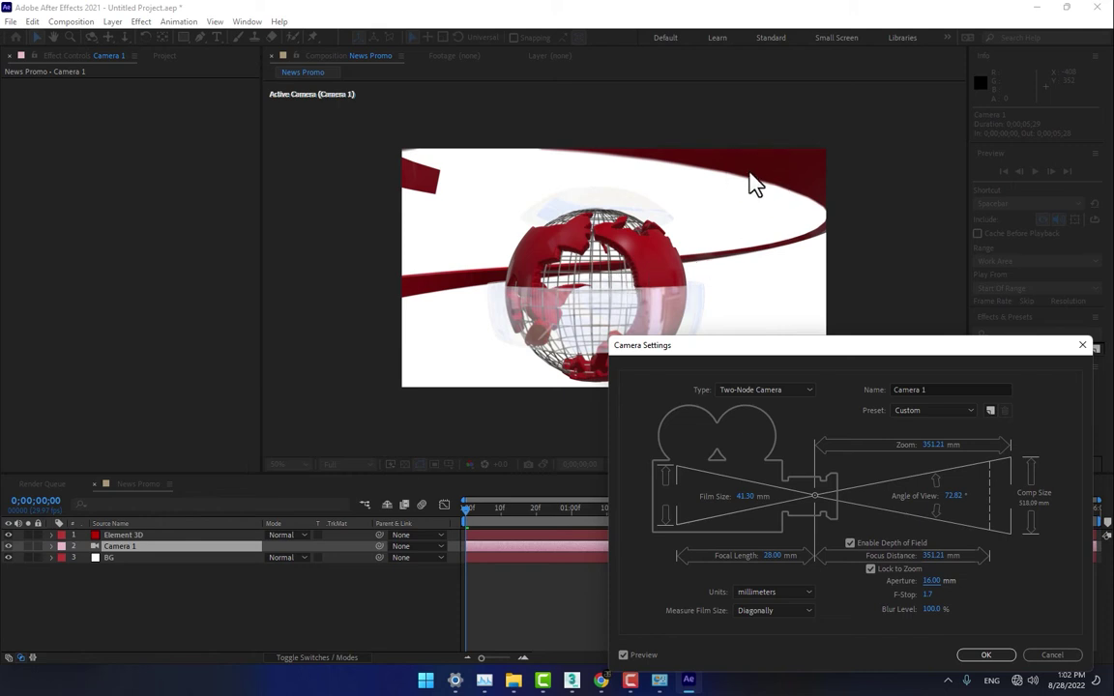
pyautogui.click(982, 657)
# Create a white comp-size solid named Plexus above the Element 3D layer.
pyautogui.click(301, 464)
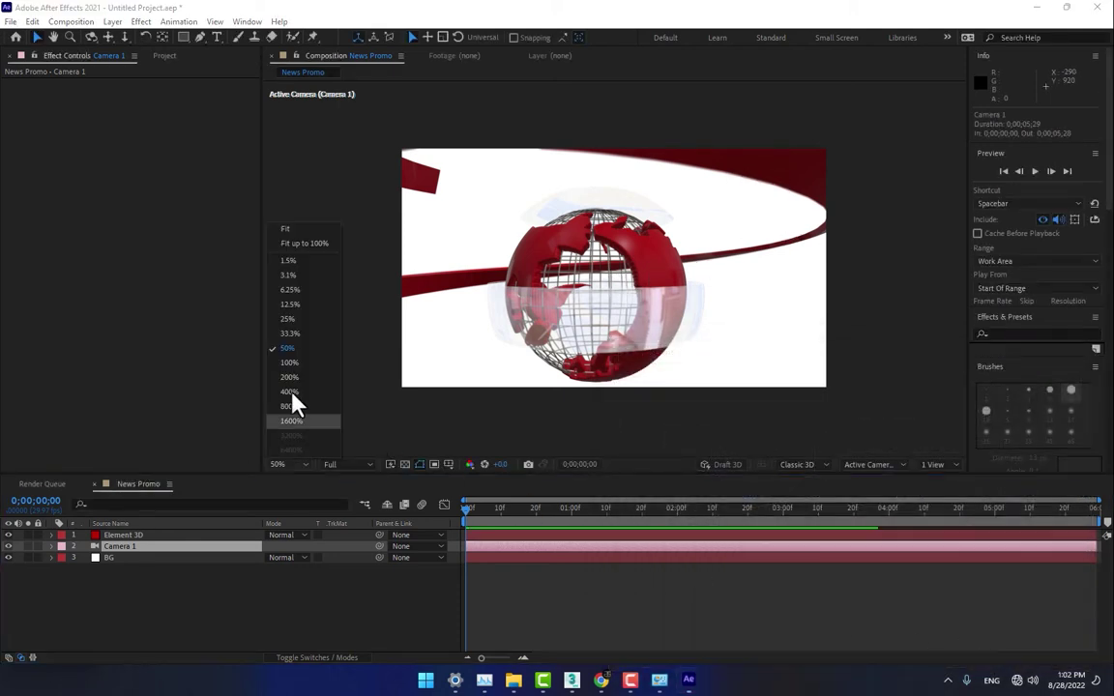
pyautogui.click(301, 243)
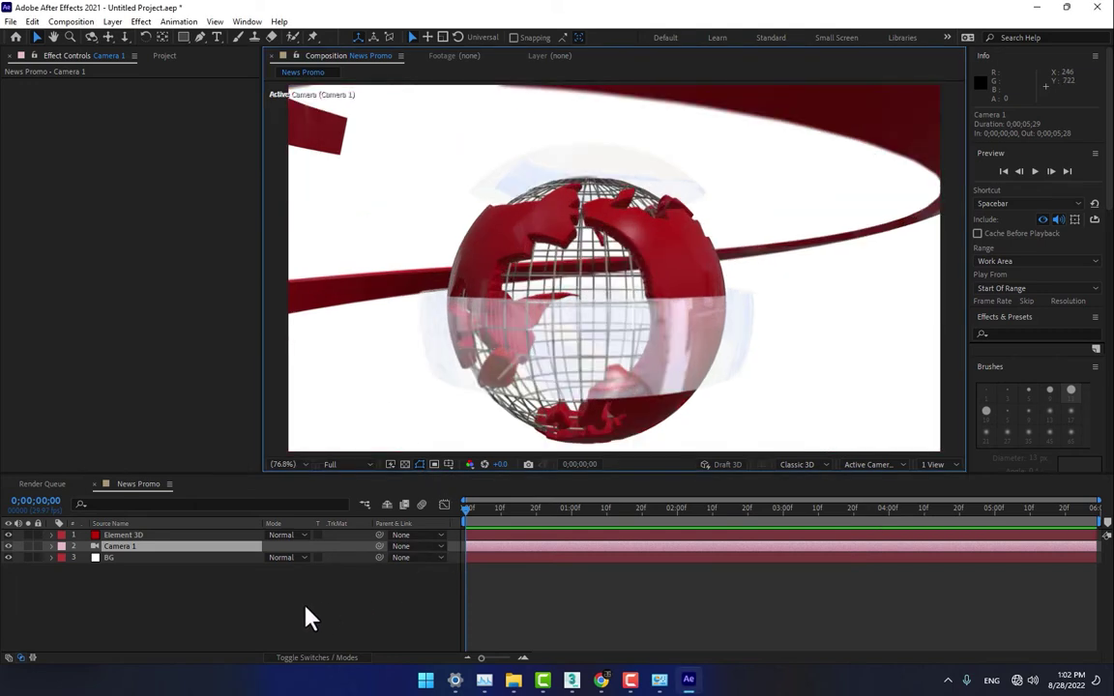
pyautogui.rightClick(260, 624)
pyautogui.moveTo(287, 458)
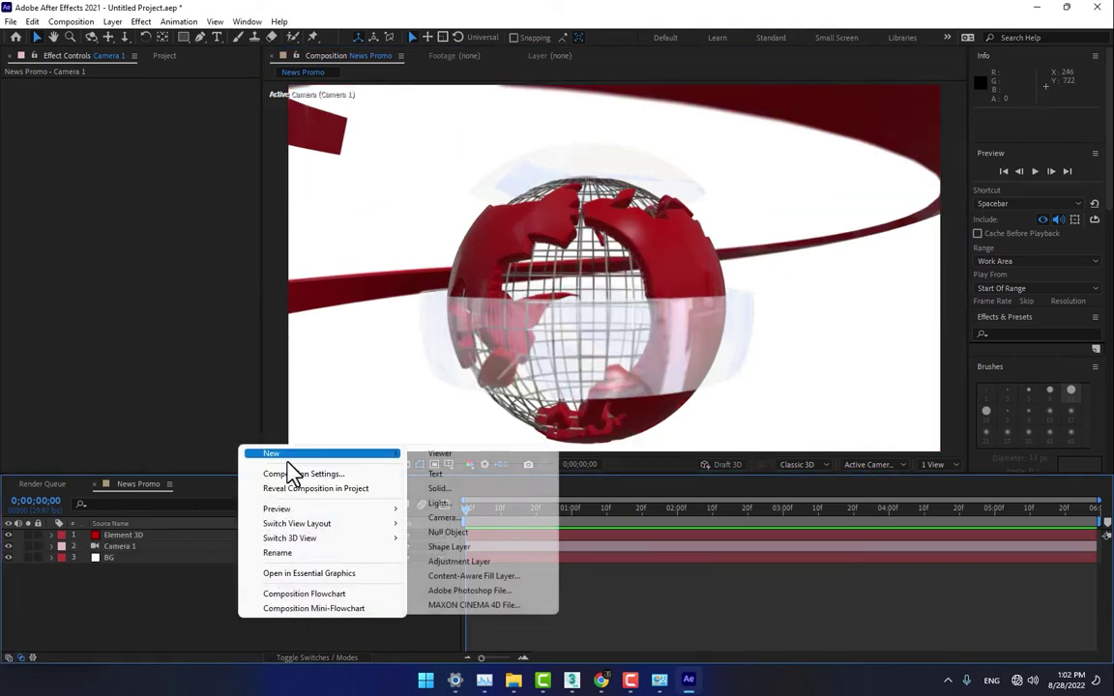
pyautogui.click(443, 488)
pyautogui.write('Plexus')
pyautogui.press('Return')
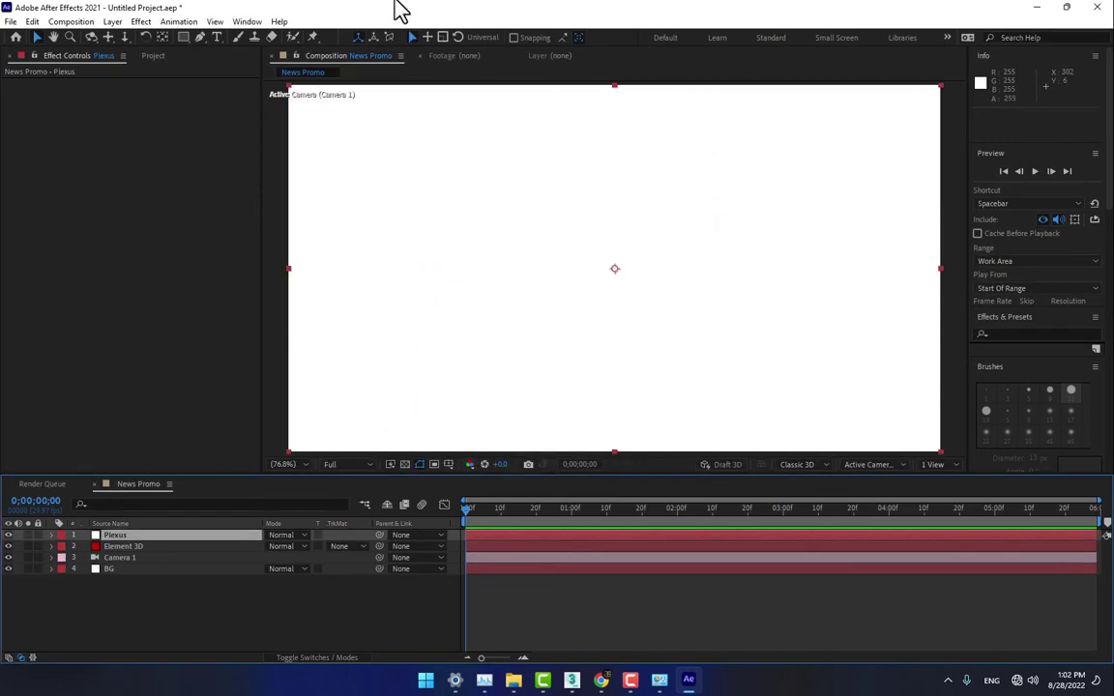
# Add a text layer reading S near the centre of the composition and set its fill colour to red FF0000.
pyautogui.click(217, 37)
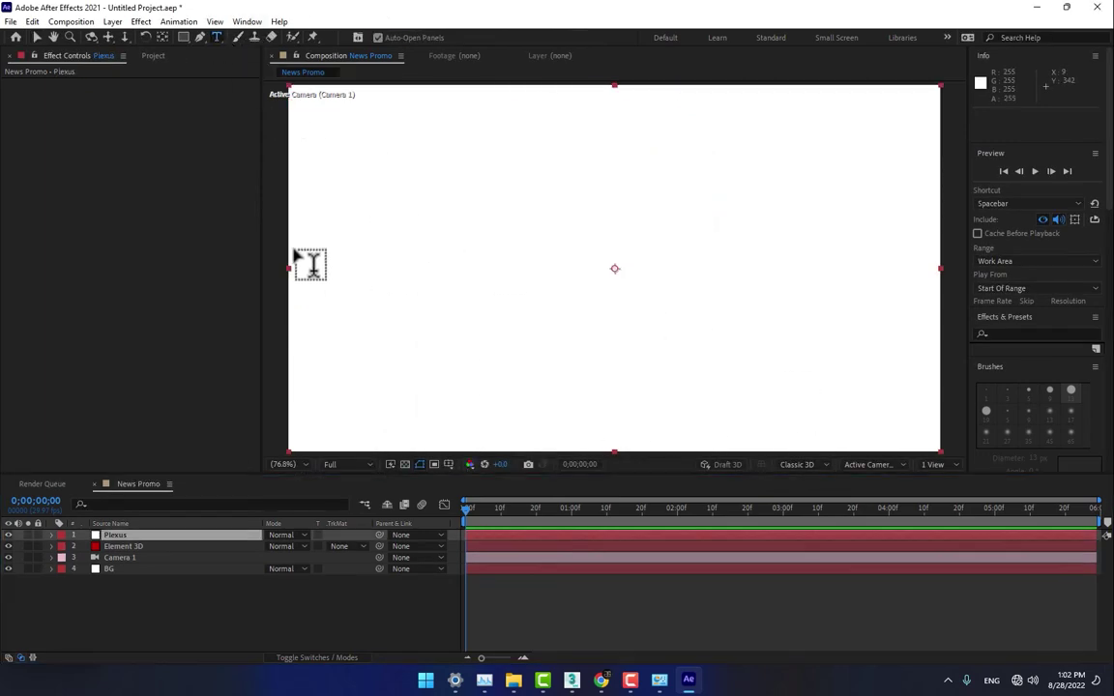
pyautogui.click(619, 275)
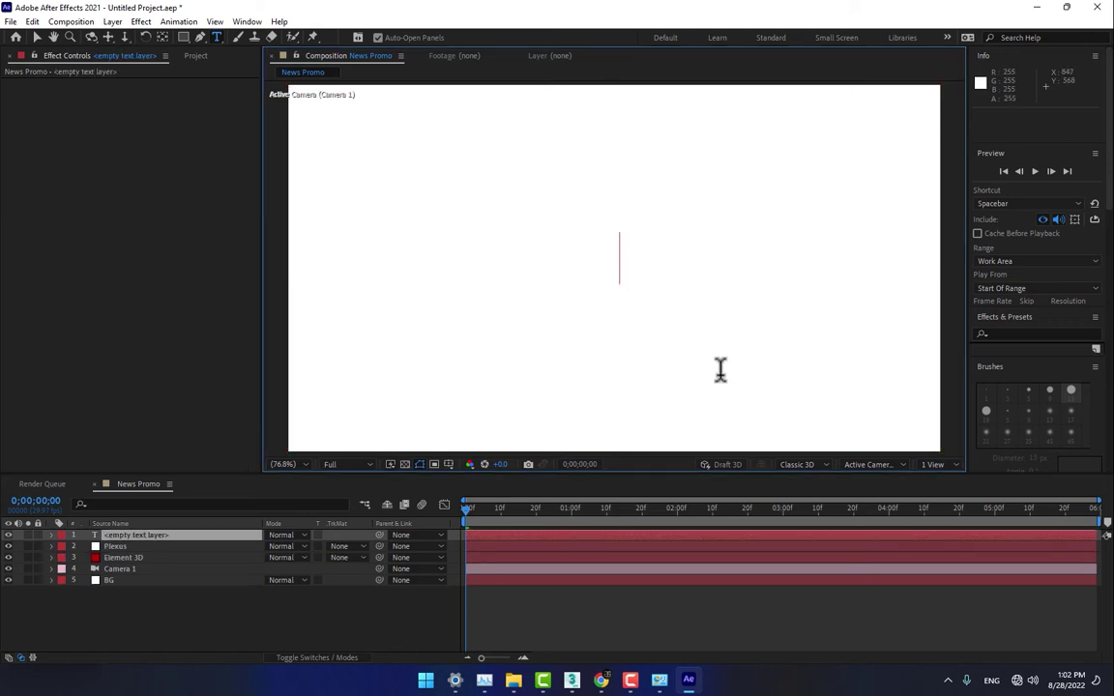
pyautogui.write('S')
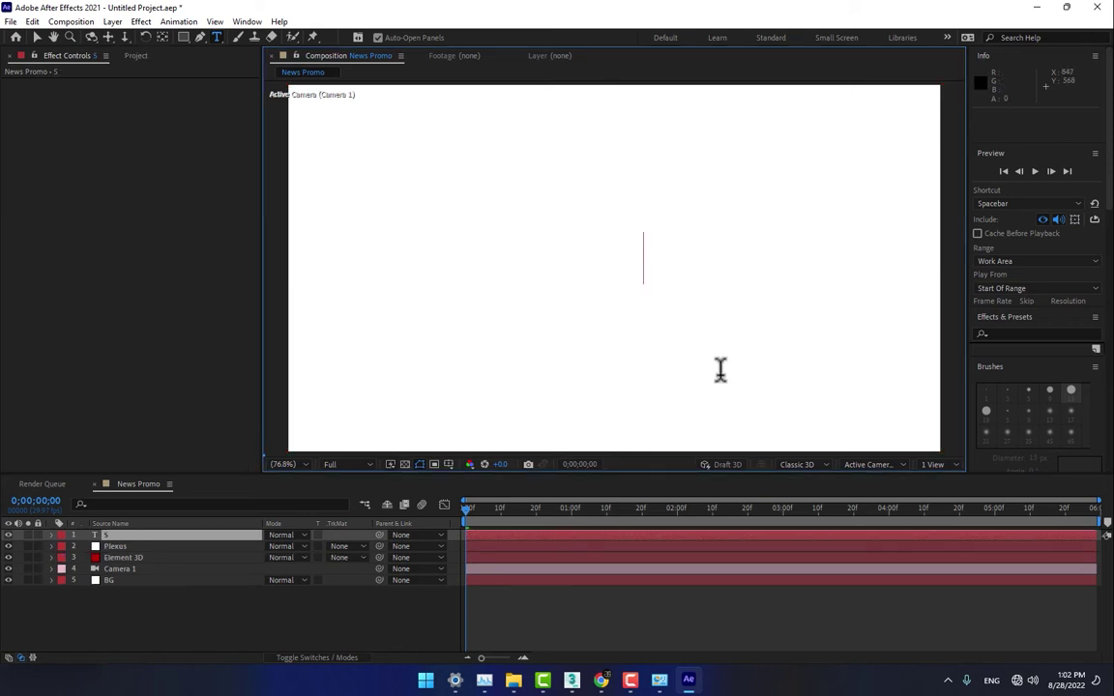
pyautogui.click(37, 36)
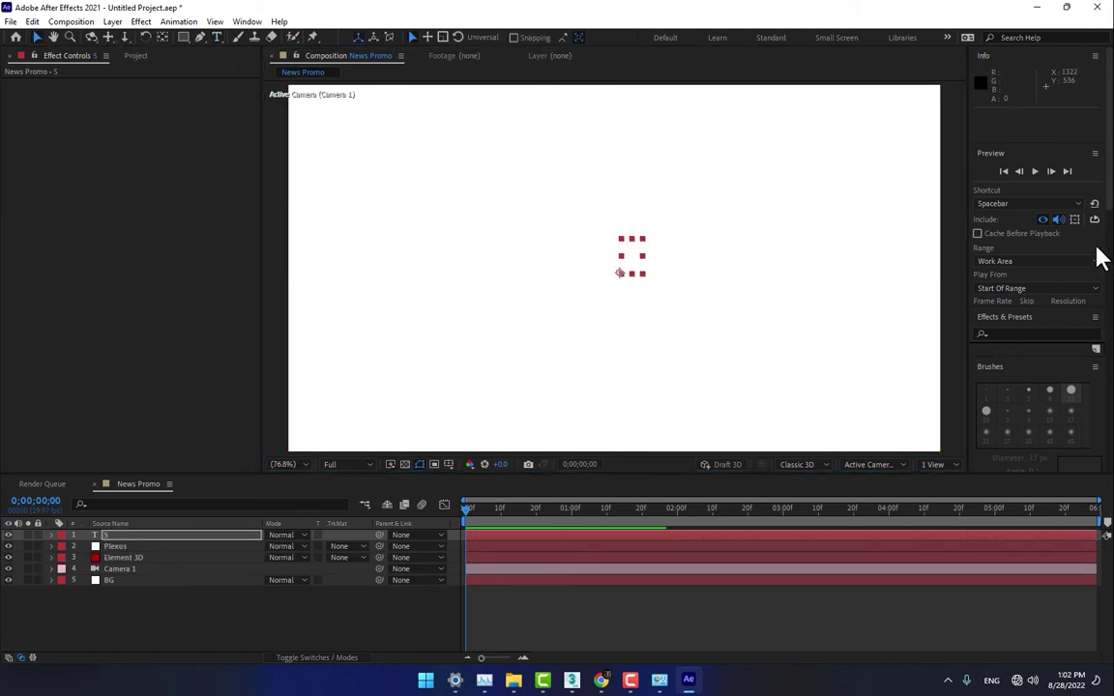
pyautogui.scroll(-5, 1101, 485)
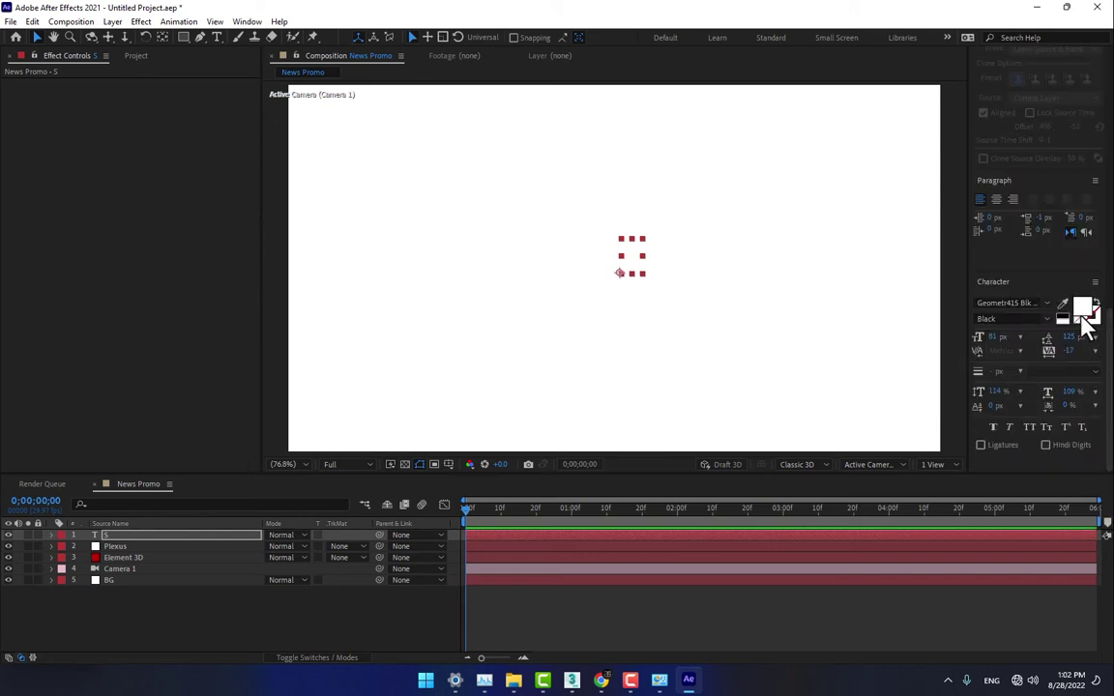
pyautogui.click(1082, 310)
pyautogui.click(873, 425)
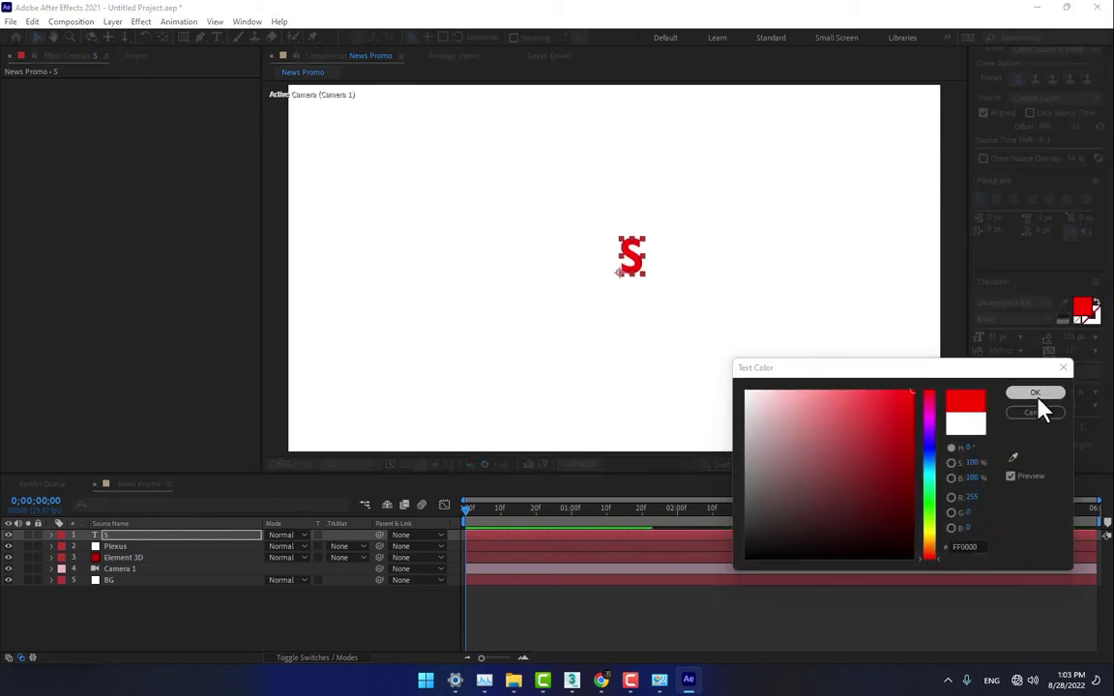
pyautogui.click(1026, 396)
# Apply the Rowbyte Plexus effect to the S text layer and add a Path geometry object to it.
pyautogui.click(125, 537)
pyautogui.click(141, 23)
pyautogui.moveTo(188, 394)
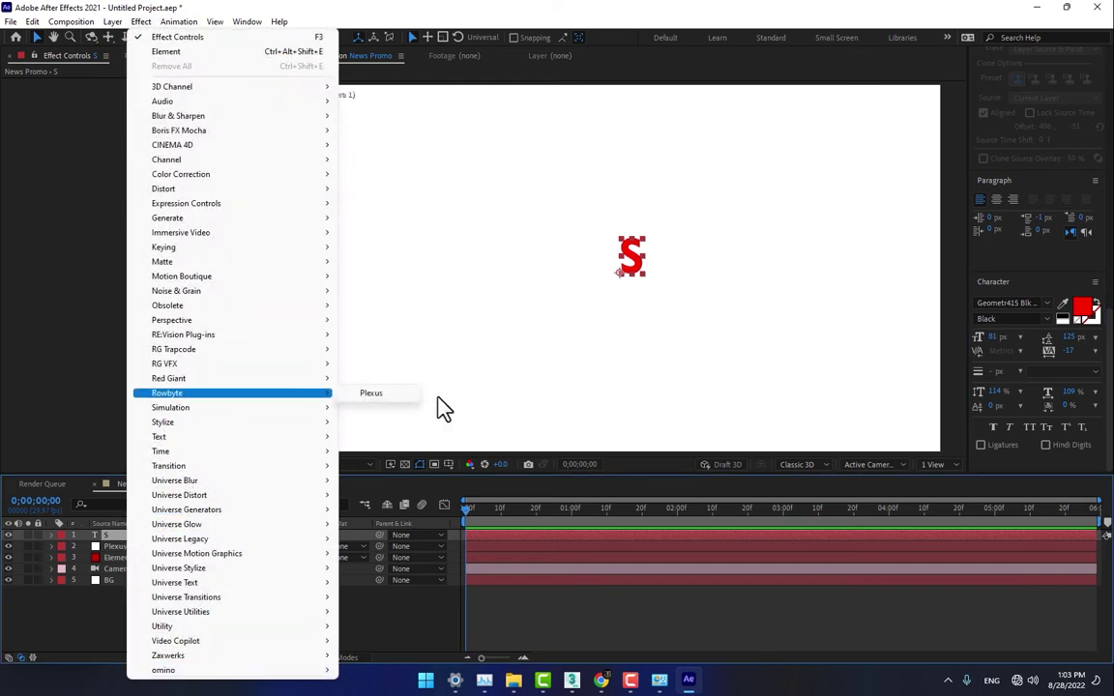
pyautogui.click(373, 394)
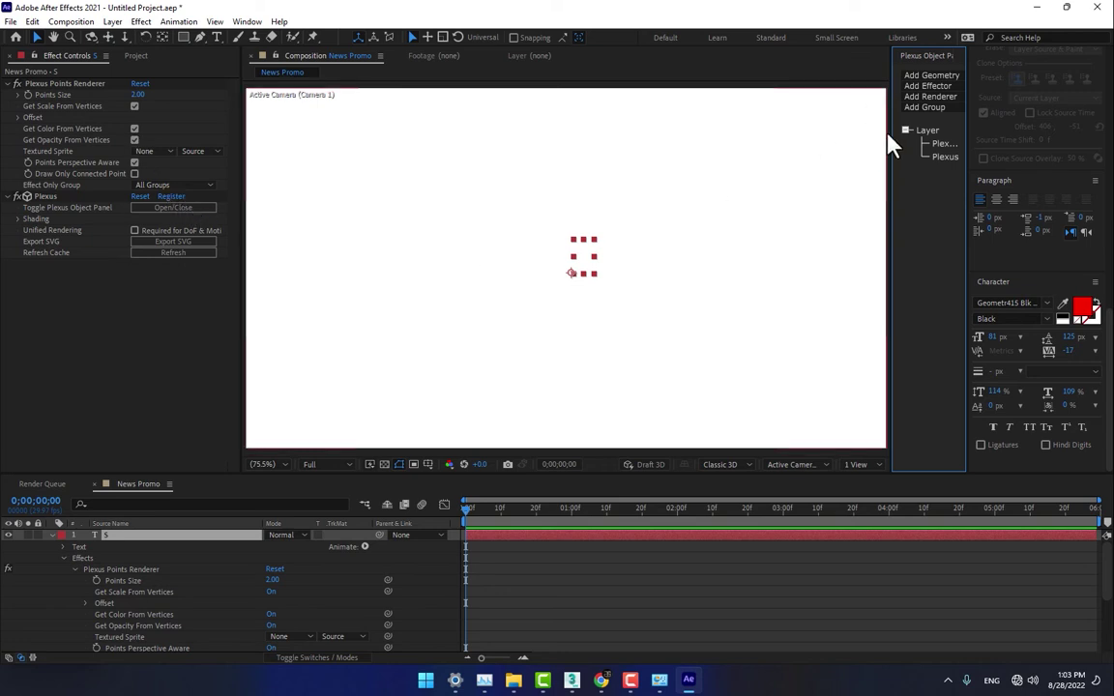
pyautogui.moveTo(886, 131); pyautogui.dragTo(785, 145)
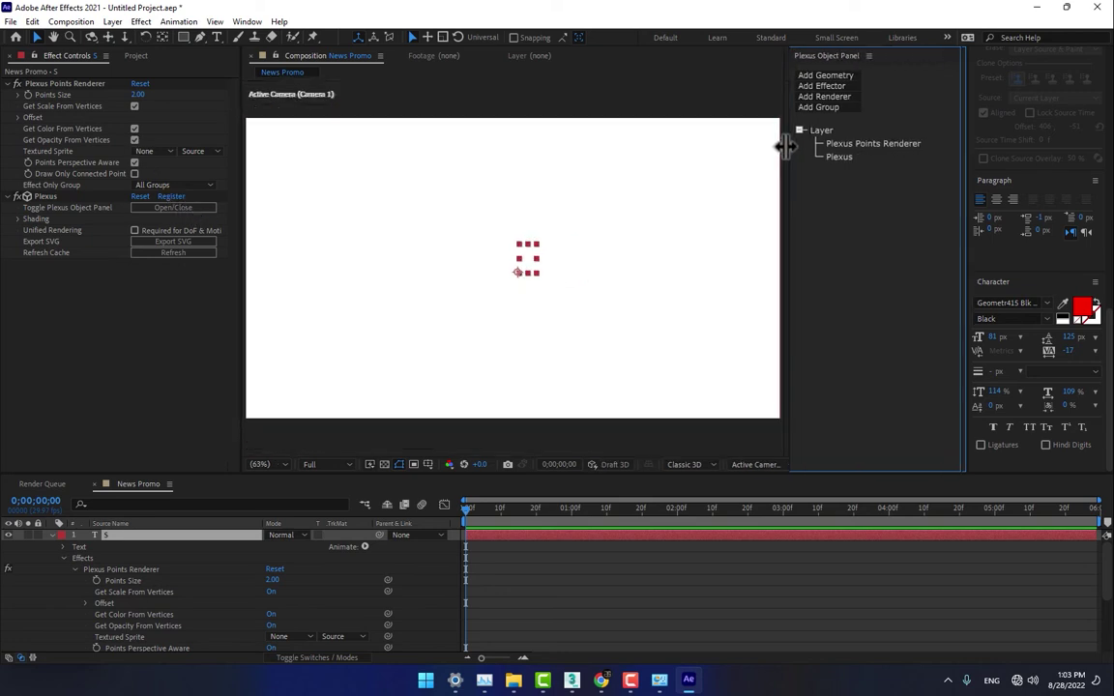
pyautogui.click(828, 77)
pyautogui.click(837, 104)
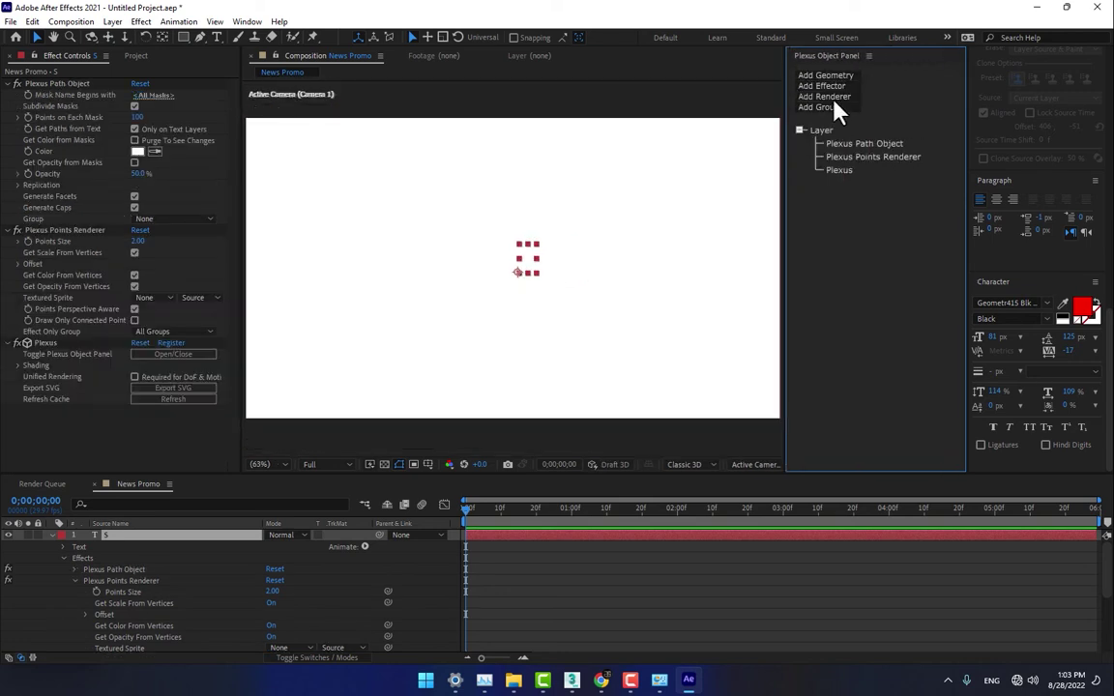
# Add a Lines renderer and a Triangulation renderer to the Plexus setup.
pyautogui.click(827, 97)
pyautogui.click(823, 125)
pyautogui.click(817, 96)
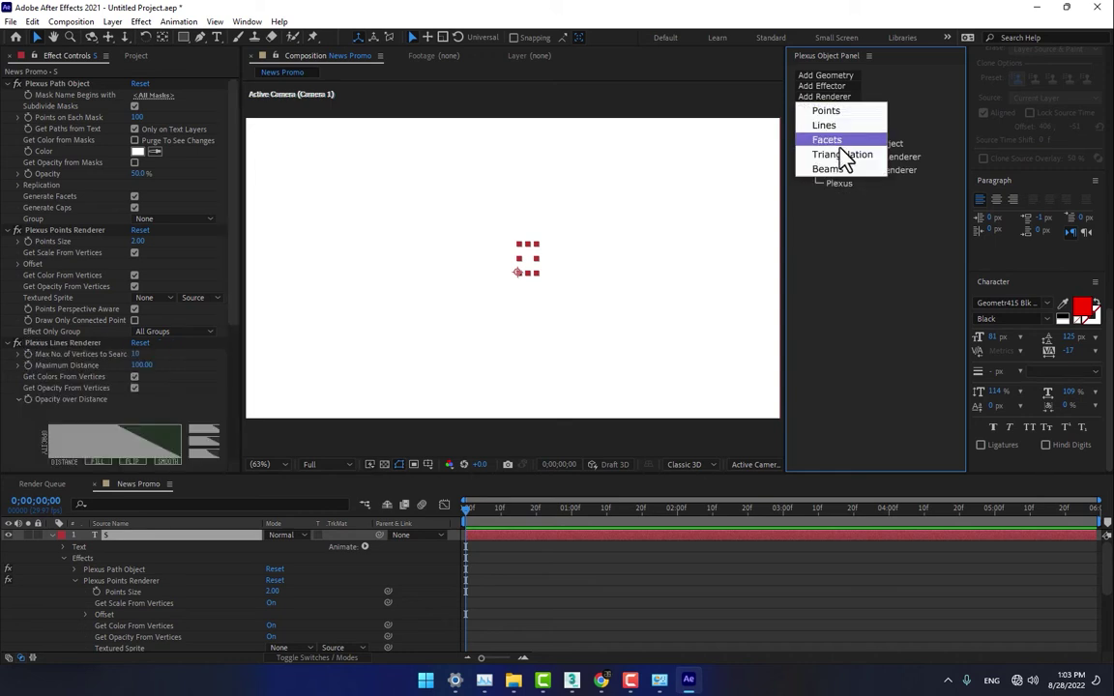
pyautogui.click(843, 154)
pyautogui.click(823, 97)
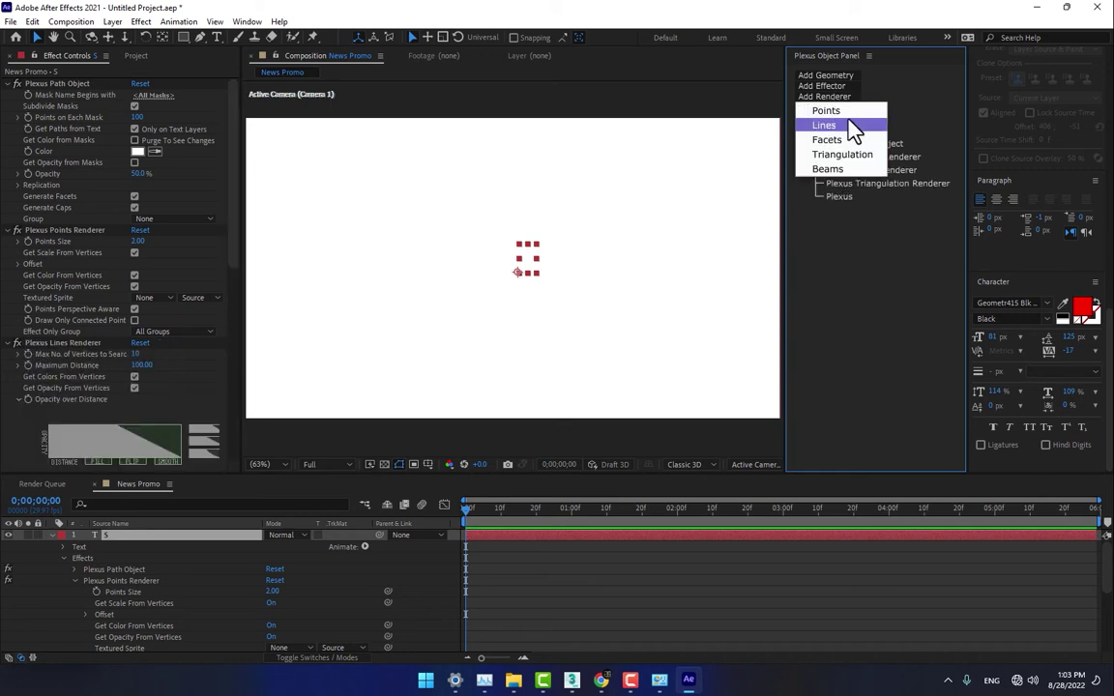
# Add a Noise effector to the Plexus setup and set its noise amplitude to 708.
pyautogui.click(834, 88)
pyautogui.click(840, 102)
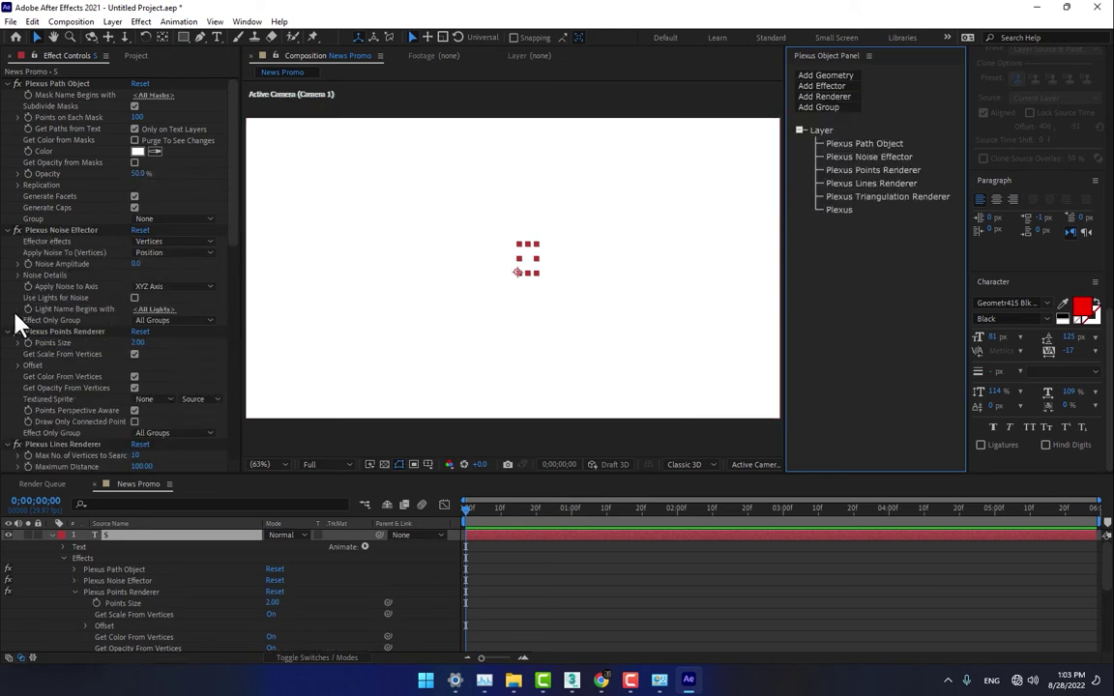
pyautogui.moveTo(136, 263); pyautogui.dragTo(550, 264)
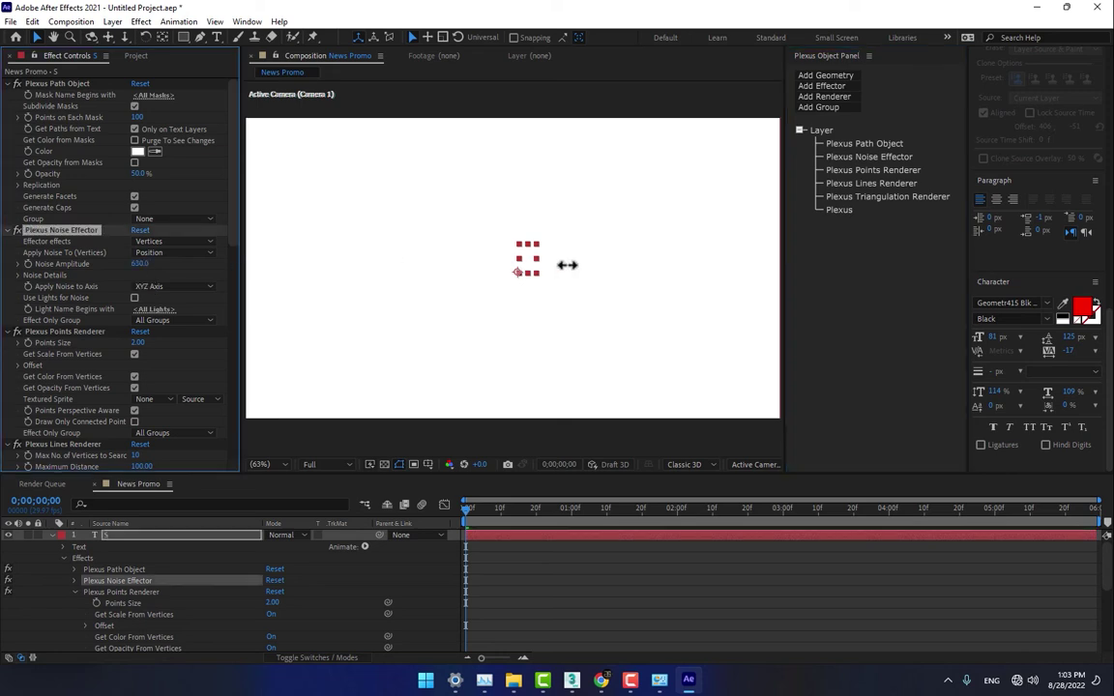
# Hide the BG layer, collapse the S layer's properties and delete the Plexus solid.
pyautogui.scroll(-5, 187, 607)
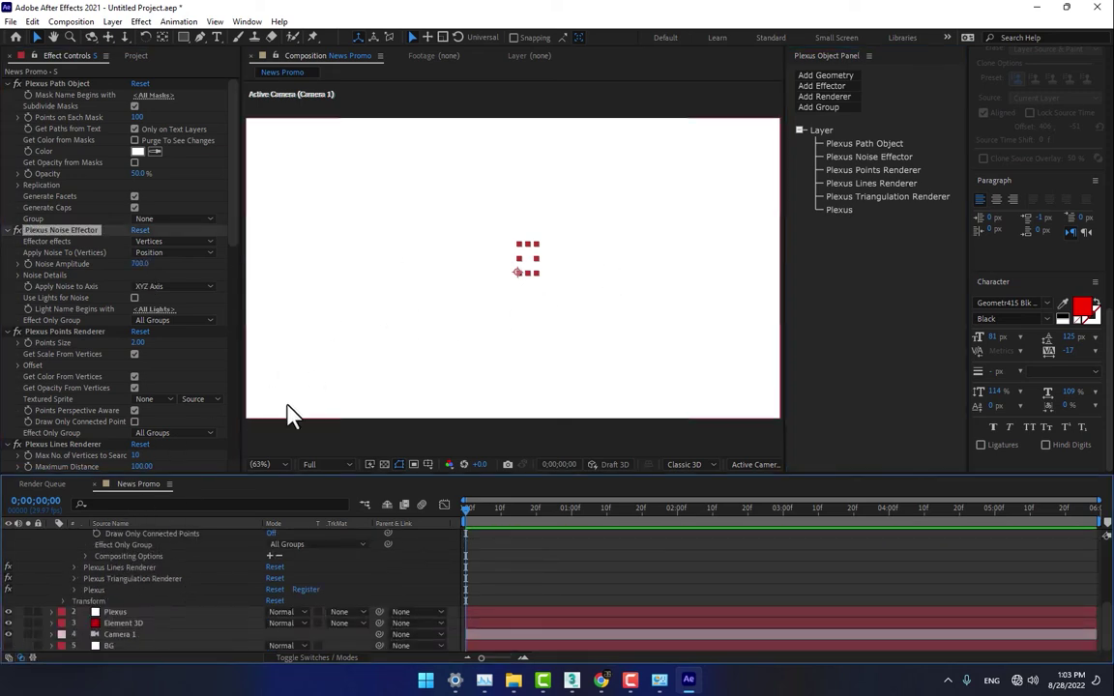
pyautogui.click(126, 612)
pyautogui.scroll(5, 145, 615)
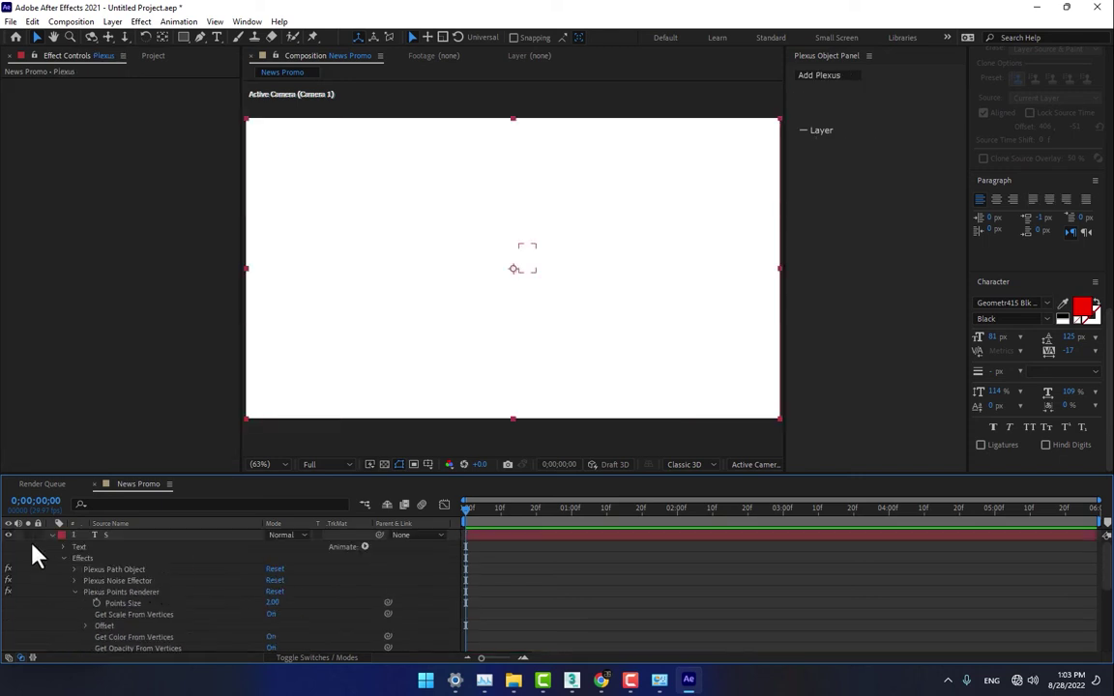
pyautogui.click(51, 536)
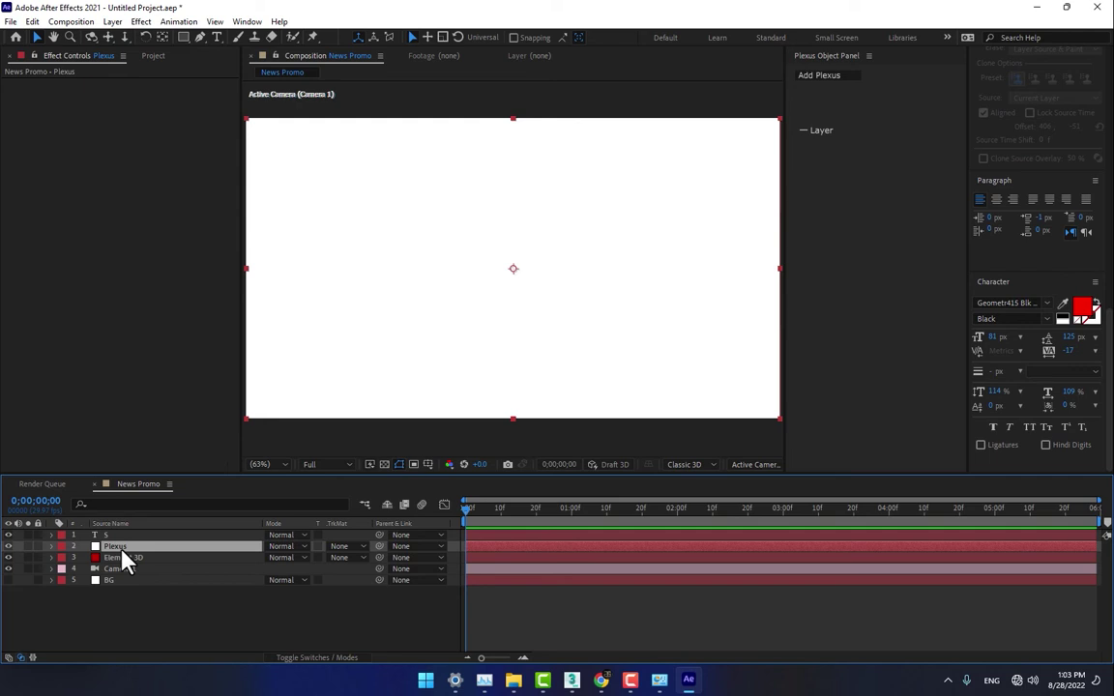
pyautogui.press('Delete')
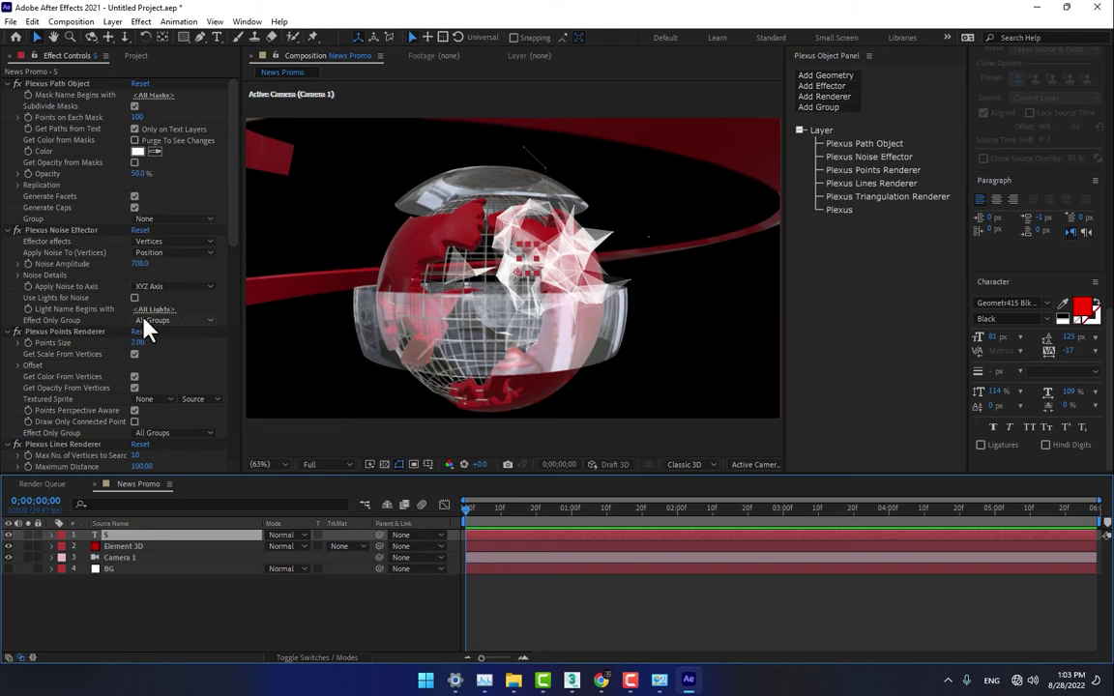
# Increase the Plexus Noise Effector's amplitude on the S layer to 3122.
pyautogui.moveTo(143, 265); pyautogui.dragTo(1110, 70)
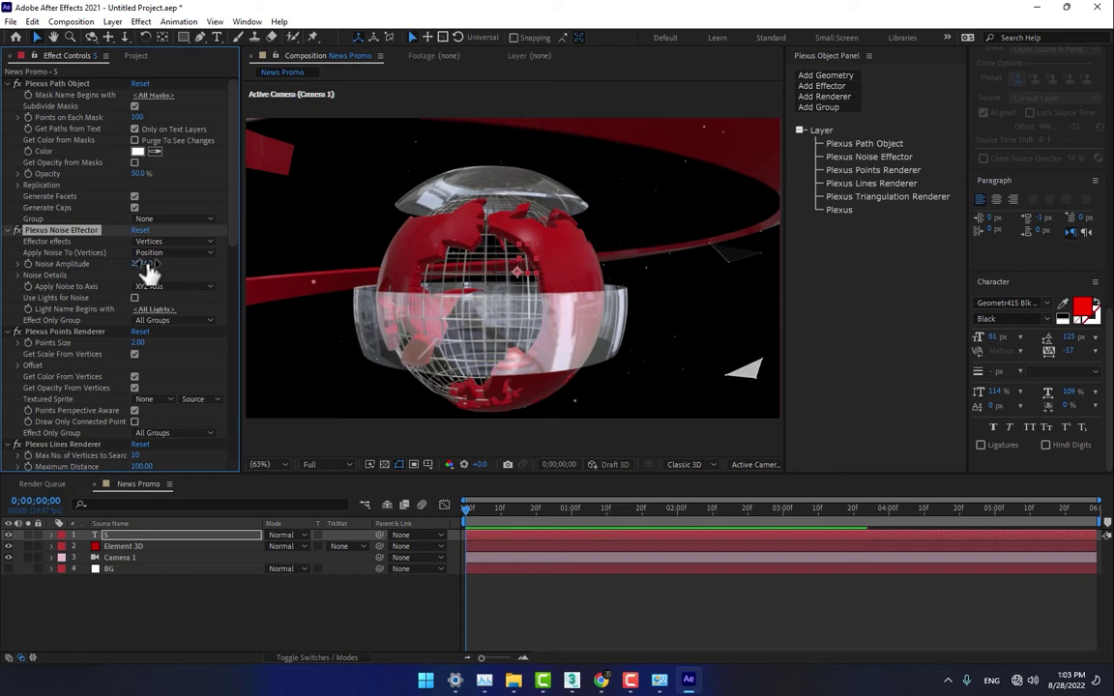
pyautogui.moveTo(144, 264); pyautogui.dragTo(402, 253)
pyautogui.scroll(-5, 184, 366)
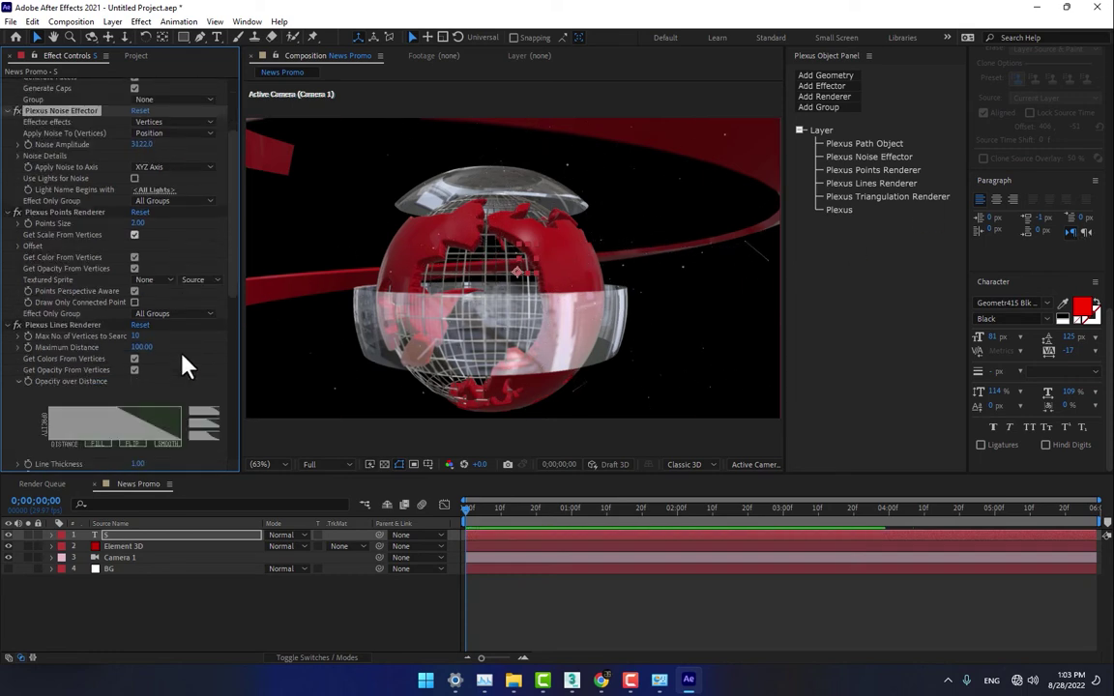
# Narrow the Plexus Object Panel and the Info, Preview and Effects panels beside it to widen the composition viewer.
pyautogui.click(800, 241)
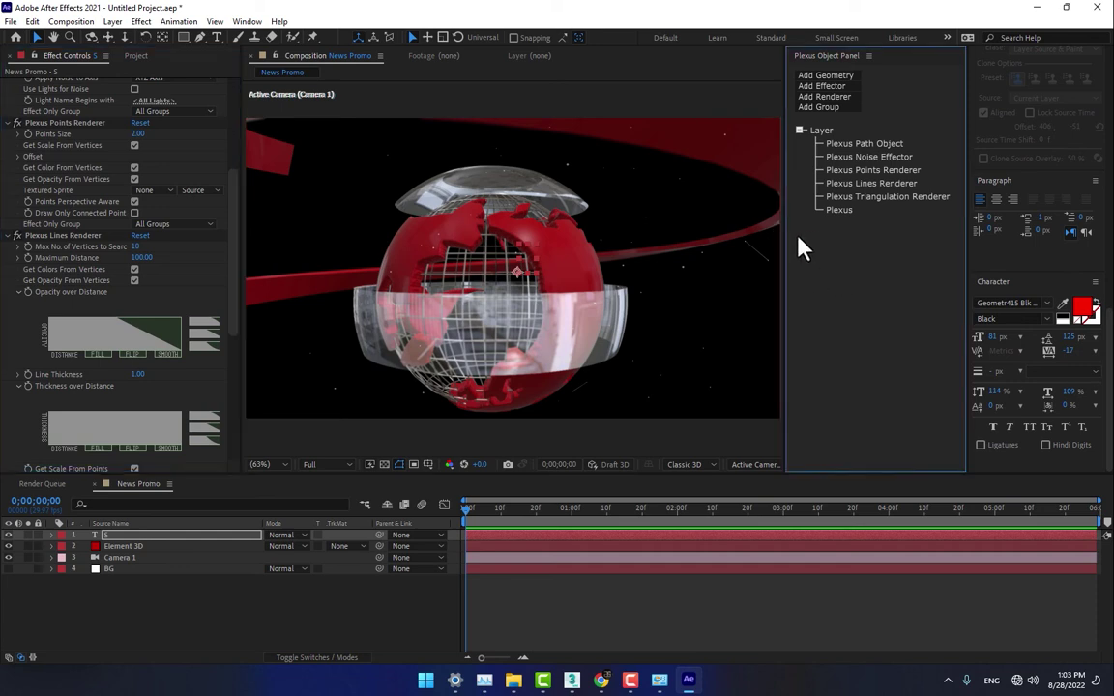
pyautogui.moveTo(786, 237); pyautogui.dragTo(919, 256)
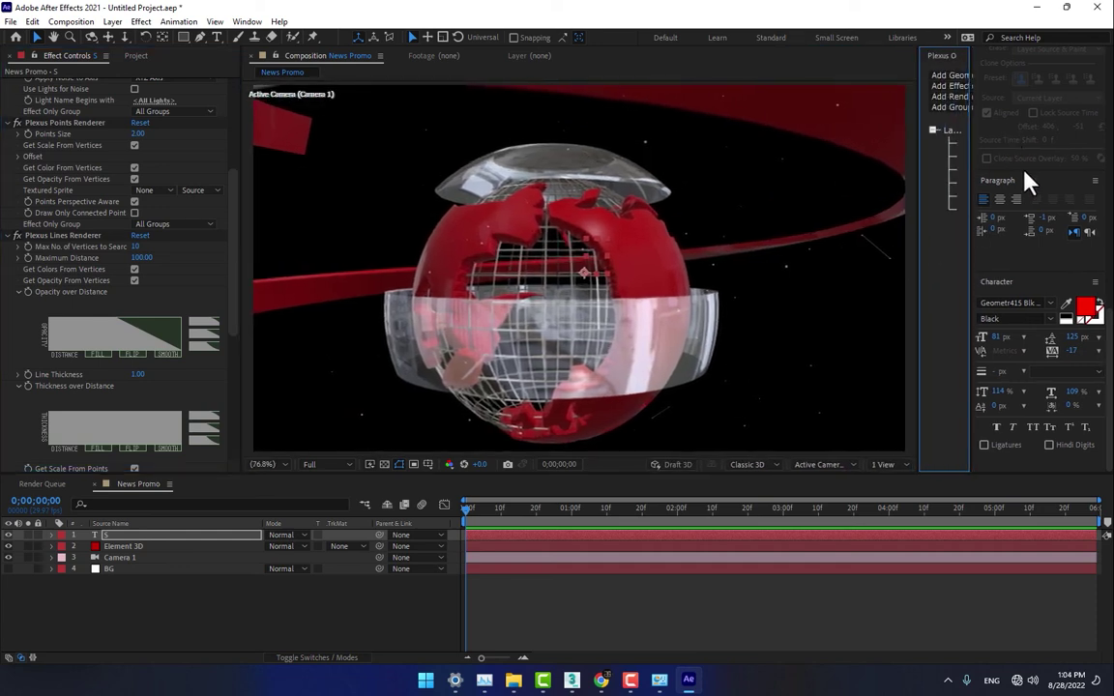
pyautogui.scroll(5, 1034, 170)
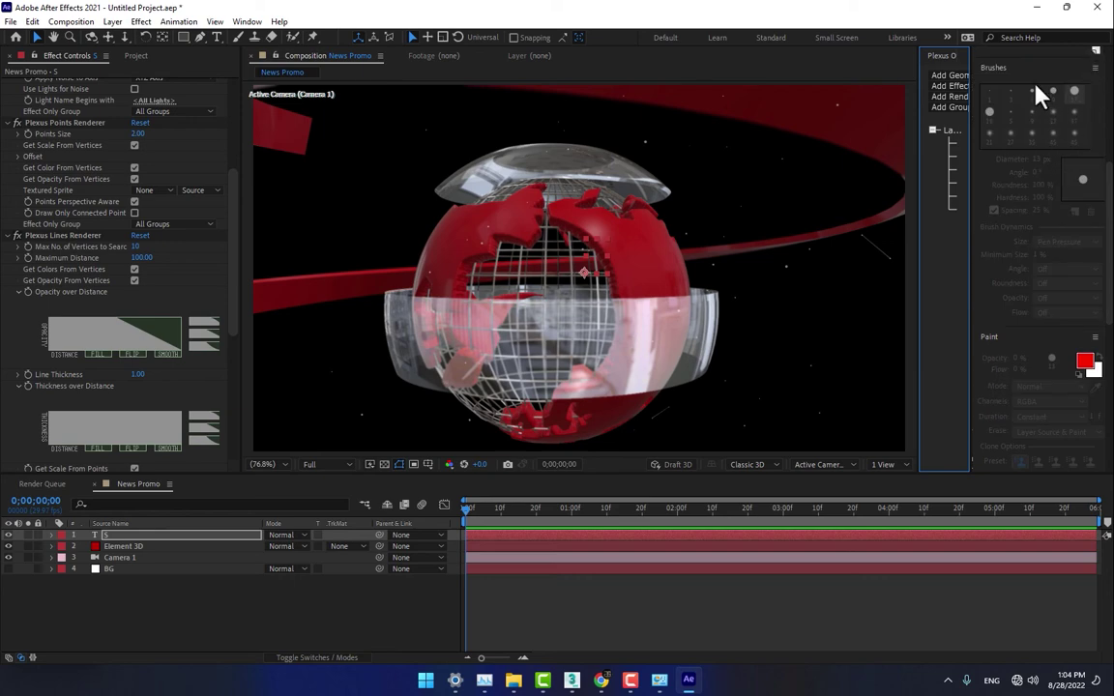
pyautogui.click(1010, 51)
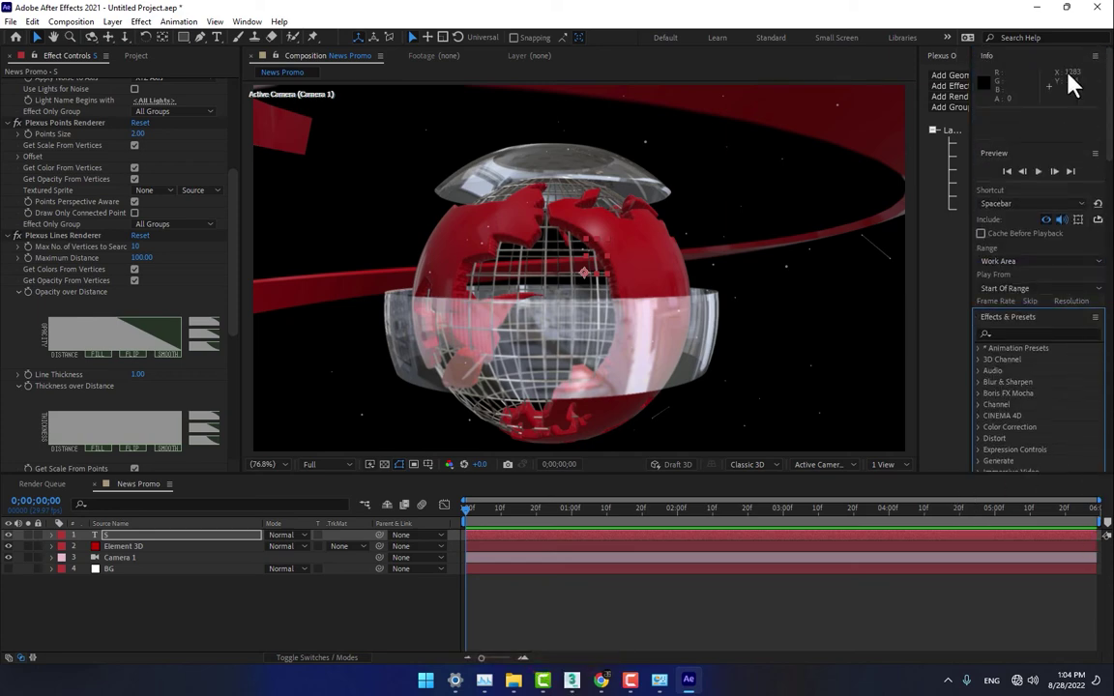
pyautogui.moveTo(971, 148); pyautogui.dragTo(1090, 155)
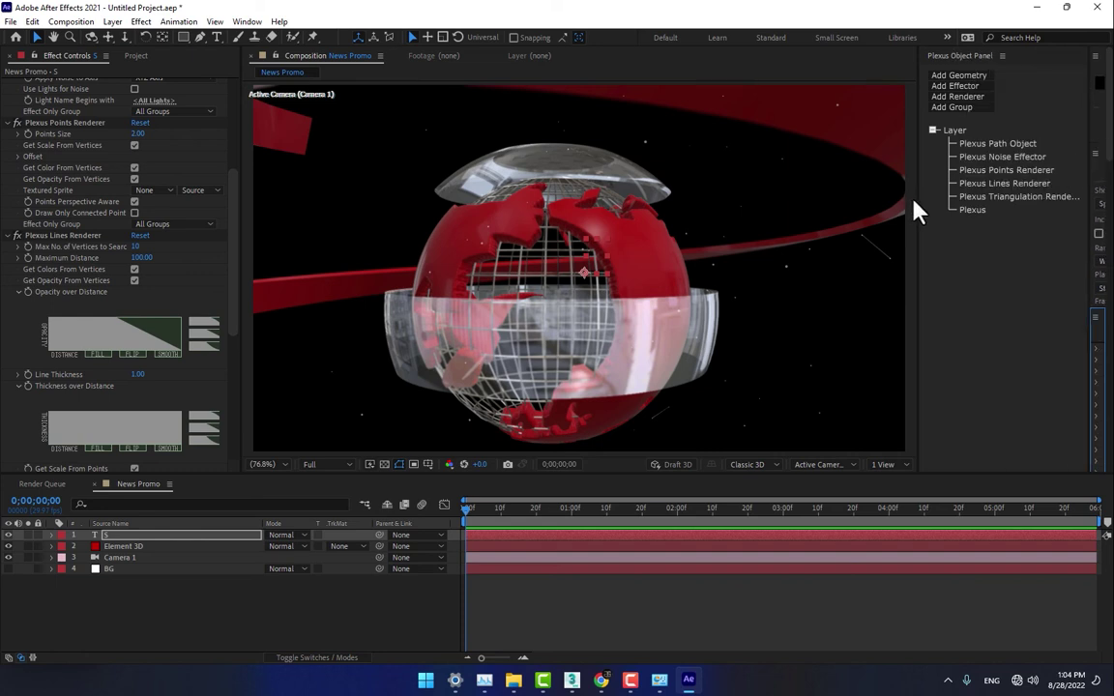
pyautogui.moveTo(915, 213); pyautogui.dragTo(1048, 214)
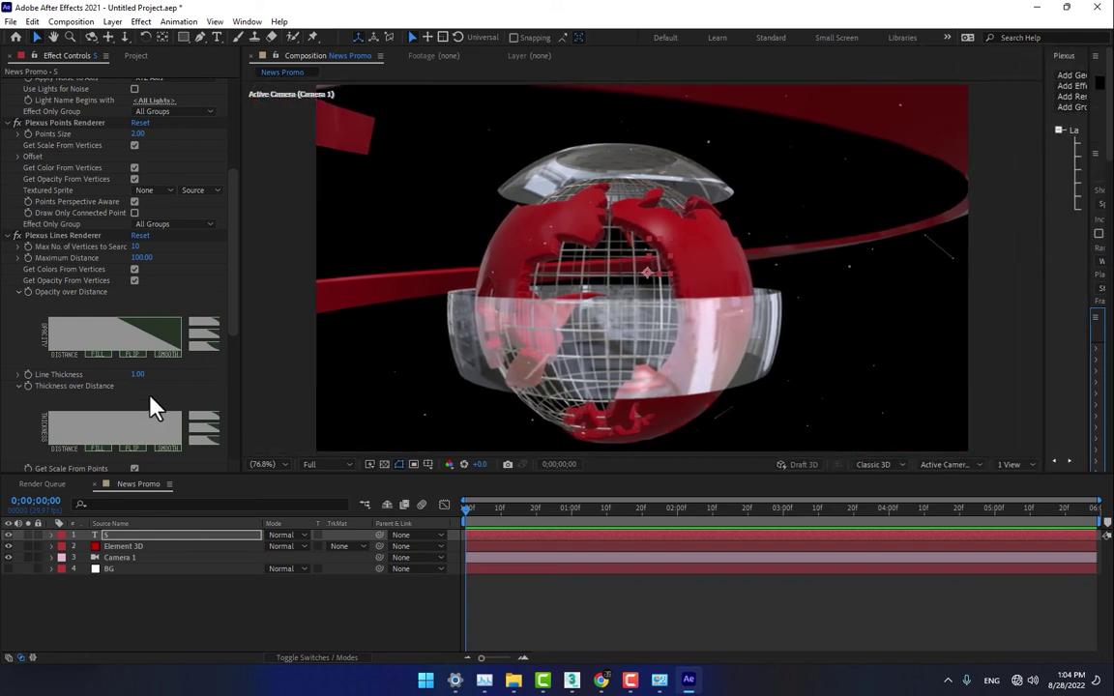
# Set the Plexus Lines Renderer's maximum distance to 431, stop taking colors from vertices and sample the globe's red as the lines color.
pyautogui.moveTo(141, 259); pyautogui.dragTo(366, 263)
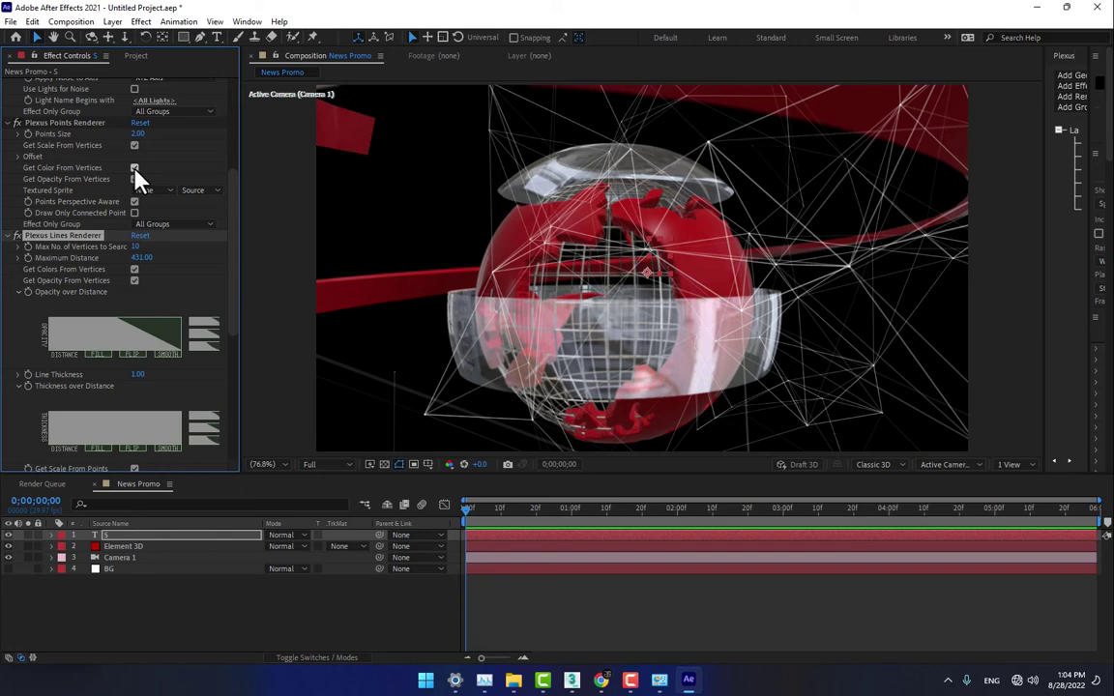
pyautogui.click(134, 270)
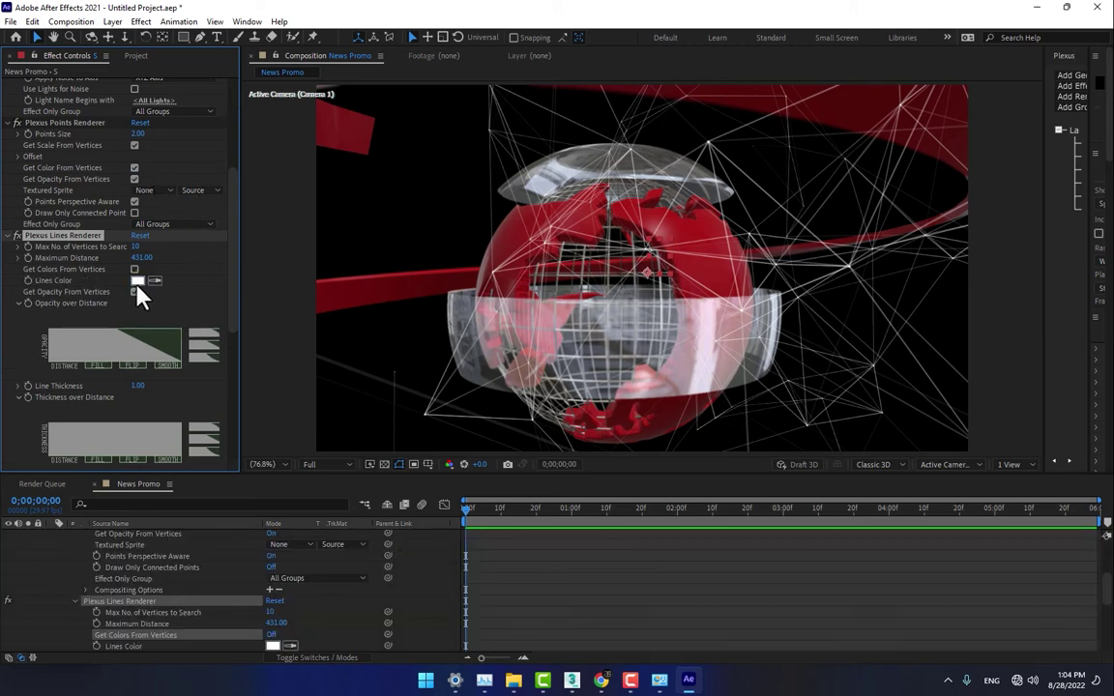
pyautogui.click(138, 280)
pyautogui.click(1033, 413)
pyautogui.click(599, 206)
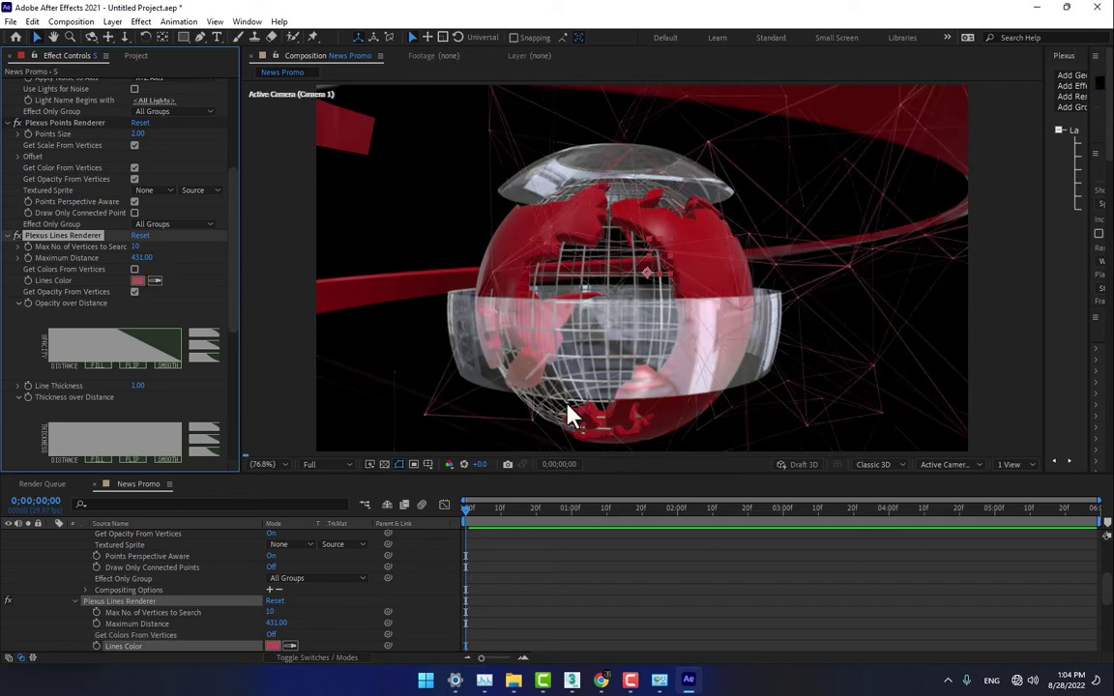
# Set the Plexus points size to 3 and widen the Plexus Object Panel.
pyautogui.click(140, 135)
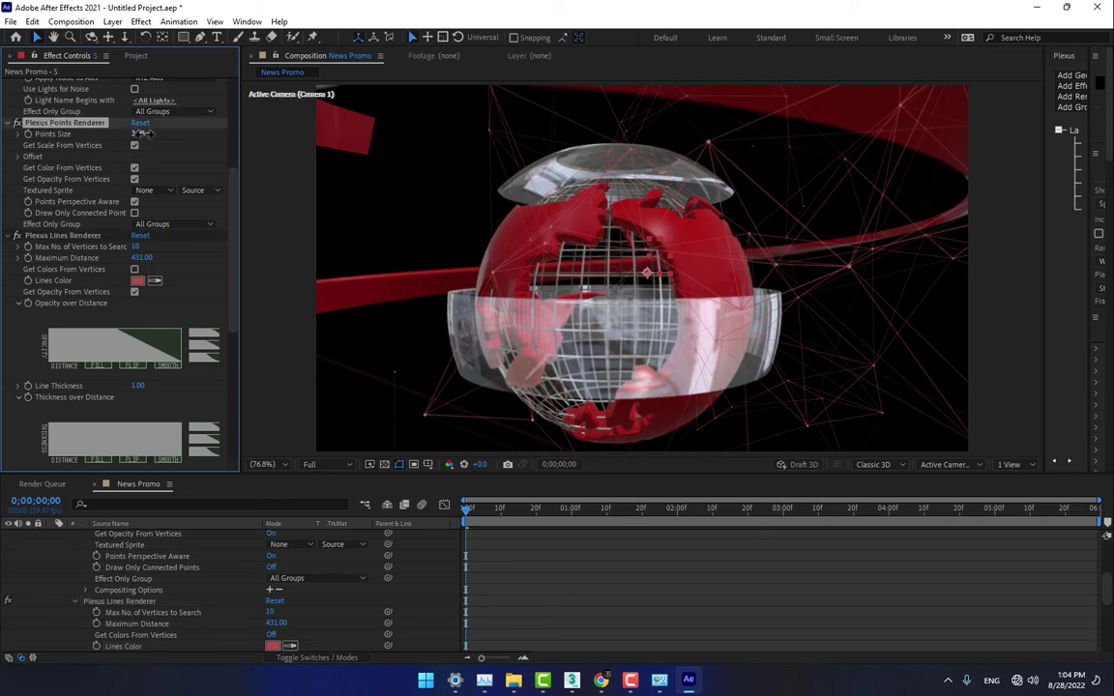
pyautogui.scroll(1, 238, 298)
pyautogui.scroll(-5, 239, 297)
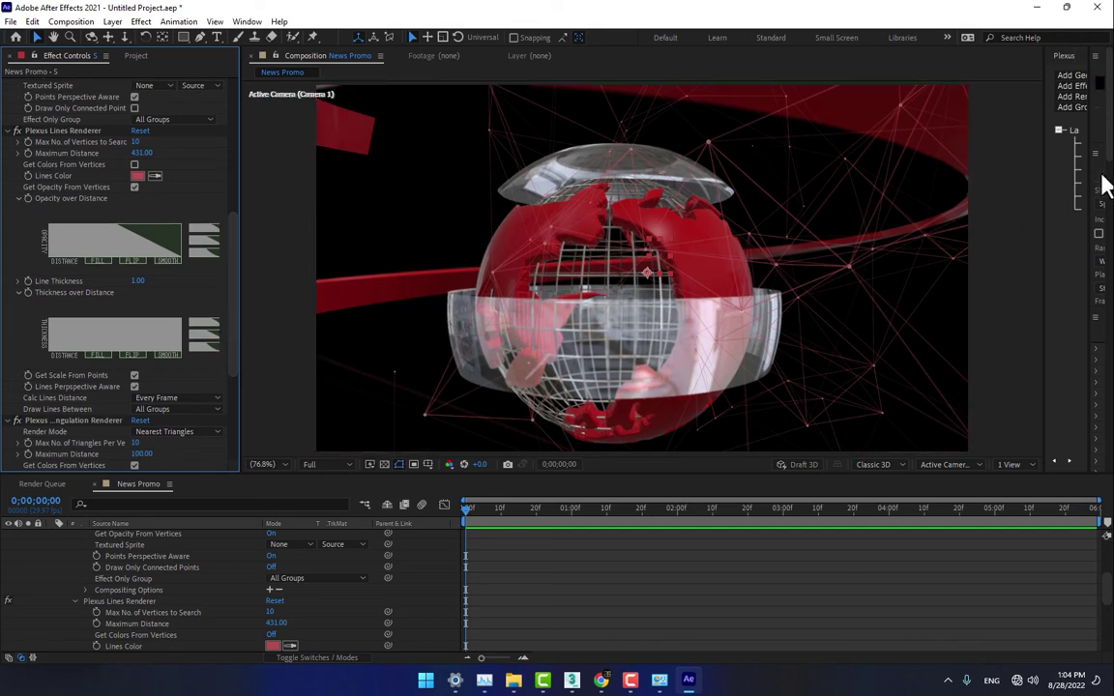
pyautogui.moveTo(1046, 186); pyautogui.dragTo(939, 183)
# Try adding a second Triangulation renderer to the Plexus setup, and delete it again.
pyautogui.click(972, 98)
pyautogui.click(991, 152)
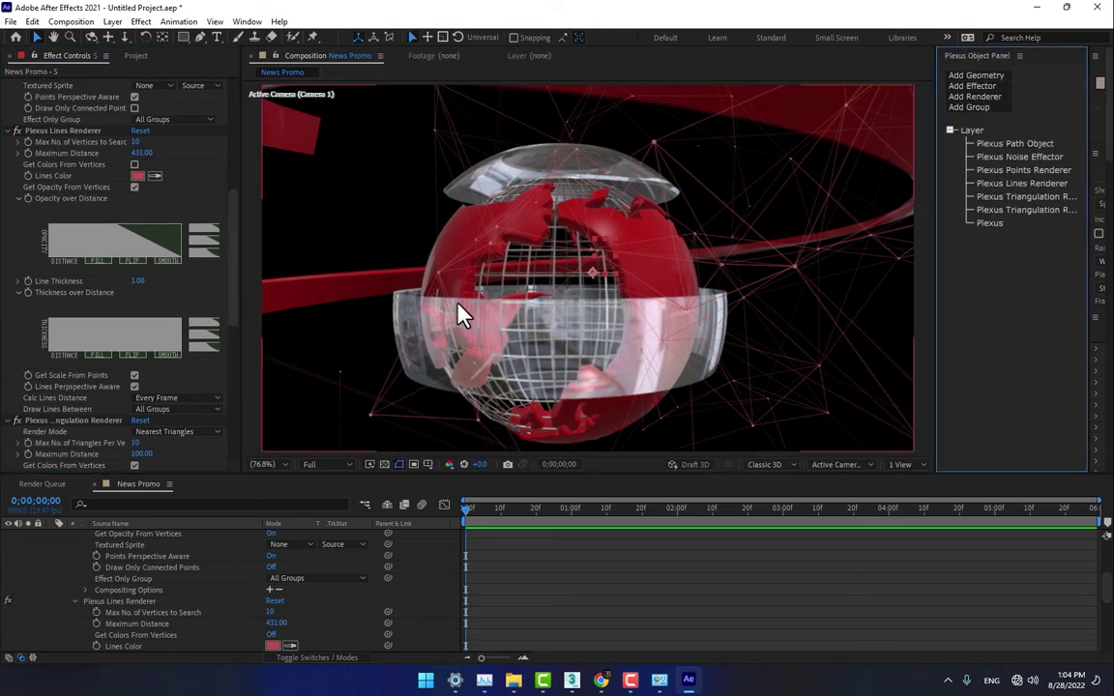
pyautogui.click(978, 97)
pyautogui.click(950, 295)
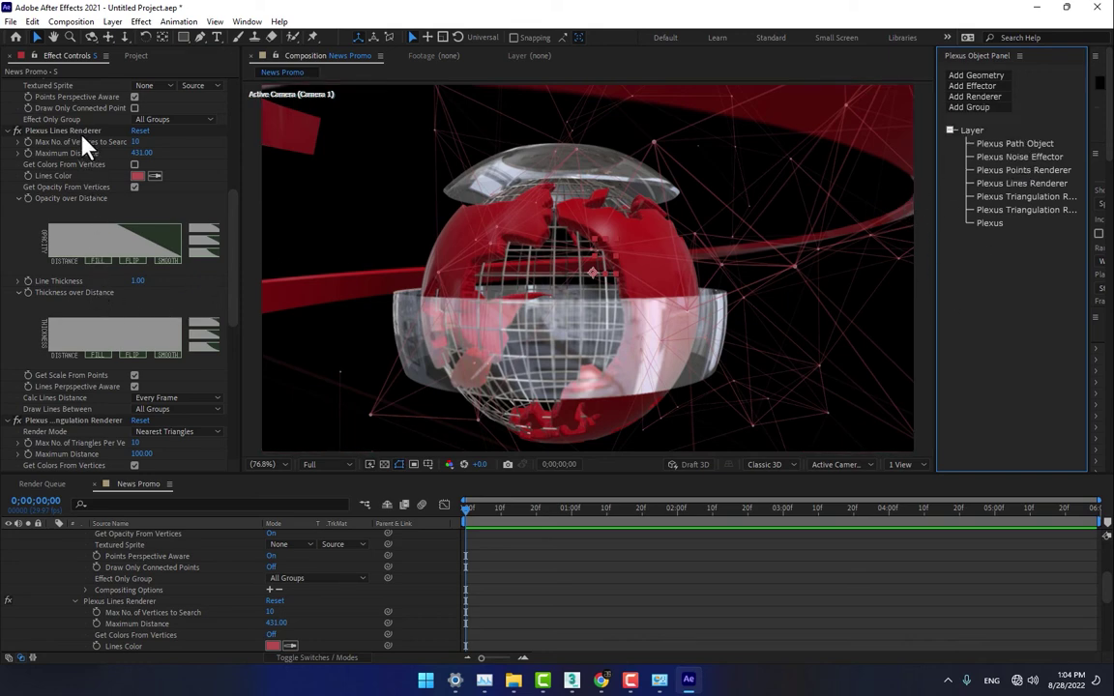
pyautogui.scroll(-5, 87, 153)
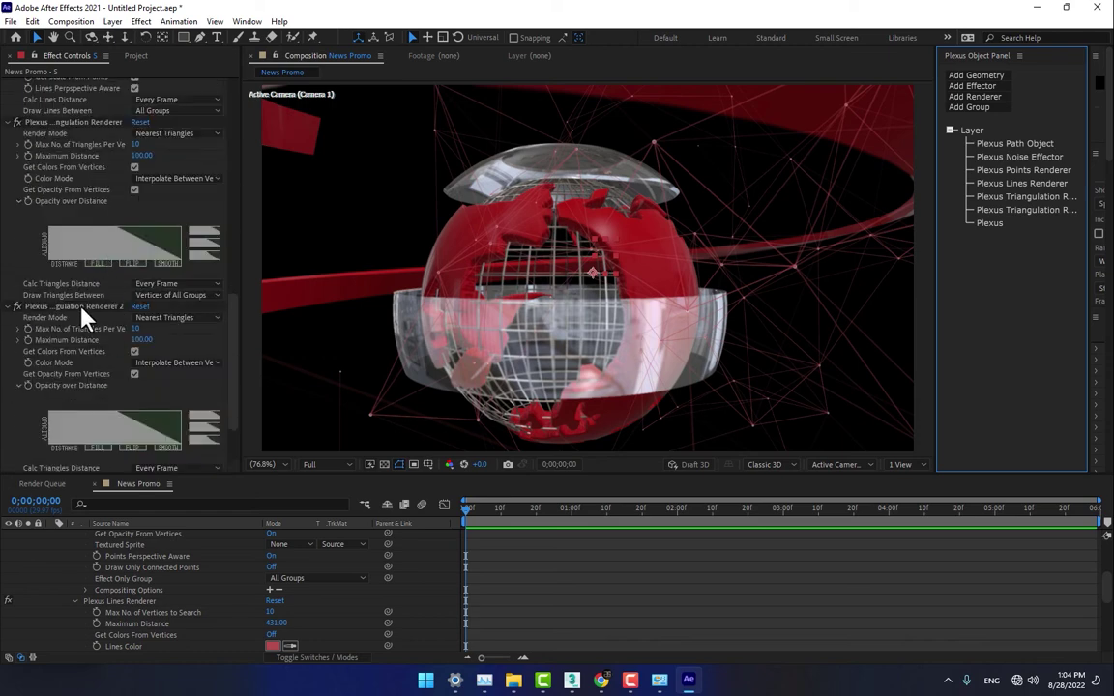
pyautogui.click(81, 307)
pyautogui.press('Delete')
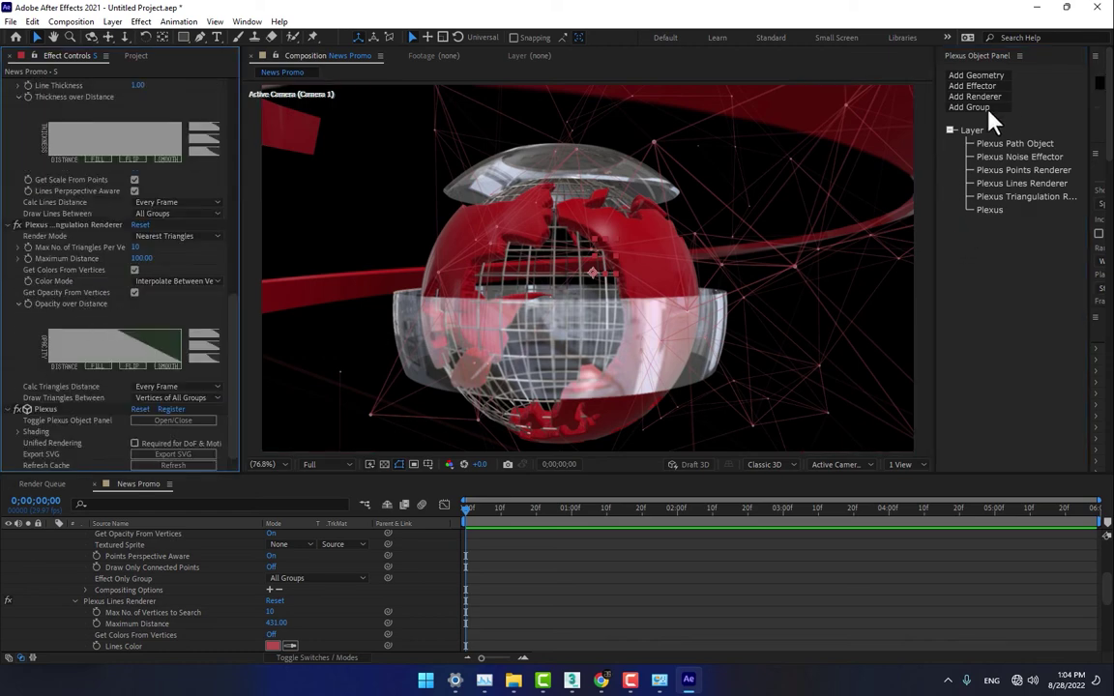
# Add a Facets renderer to the Plexus setup and set its maximum distance to 571.
pyautogui.click(976, 96)
pyautogui.click(985, 145)
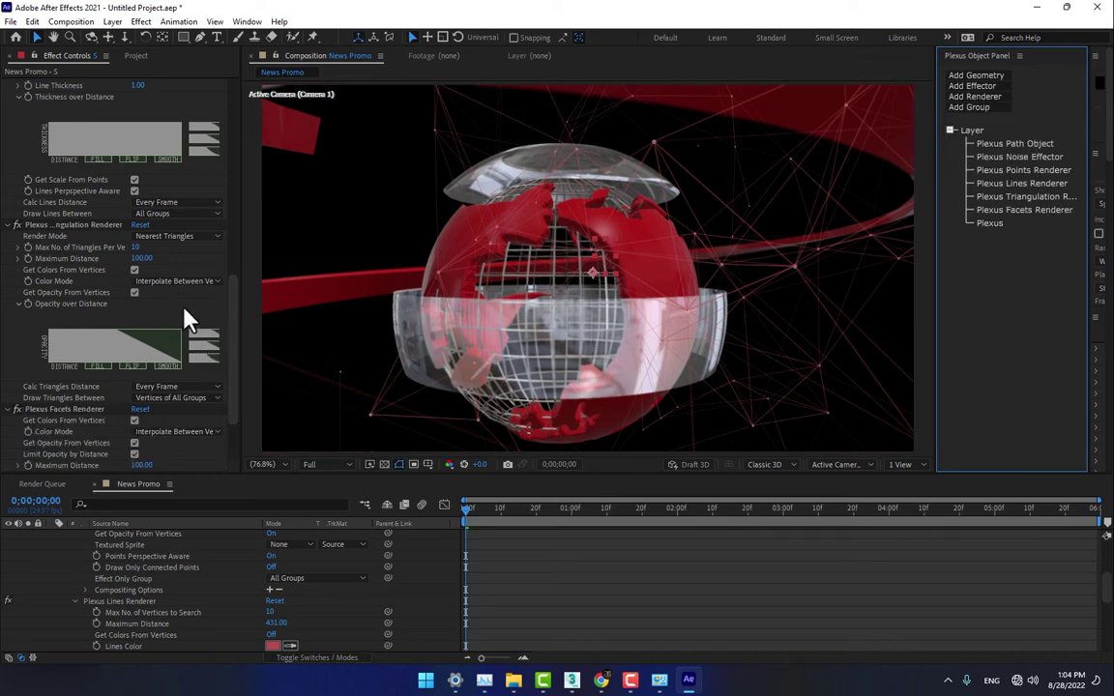
pyautogui.scroll(-3, 188, 319)
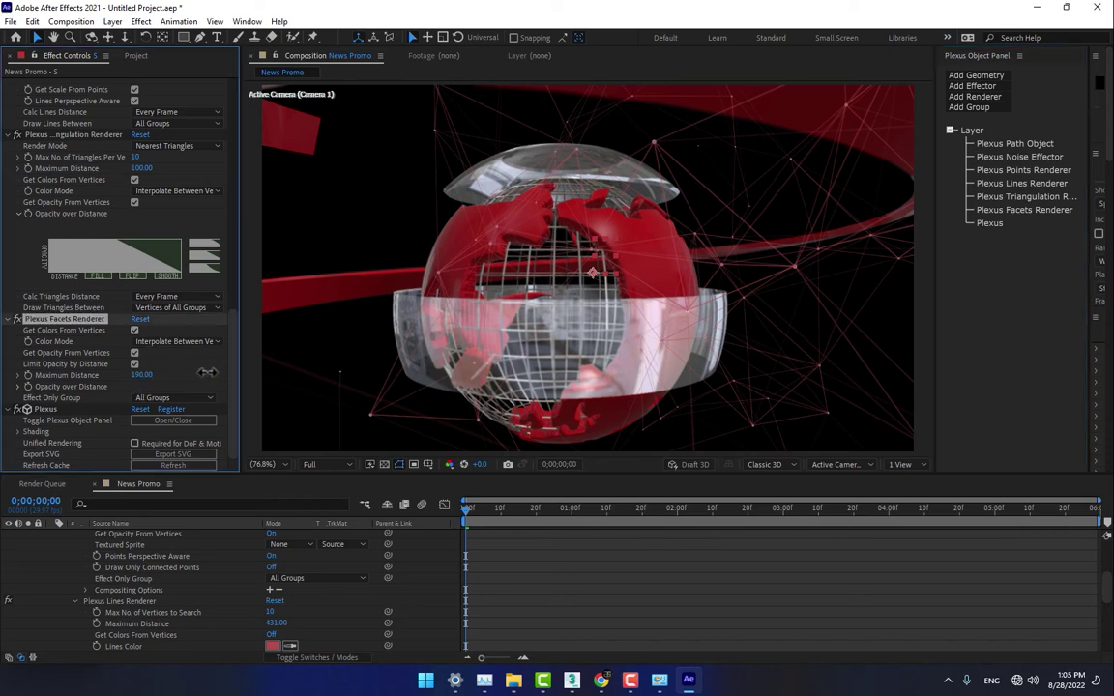
pyautogui.moveTo(269, 366); pyautogui.dragTo(446, 362)
# Increase the Plexus Noise Effector's amplitude to spread the points farther apart around the globe.
pyautogui.moveTo(234, 338); pyautogui.dragTo(247, 138)
pyautogui.moveTo(142, 179); pyautogui.dragTo(1109, 101)
pyautogui.moveTo(145, 178); pyautogui.dragTo(413, 162)
pyautogui.moveTo(234, 242); pyautogui.dragTo(234, 308)
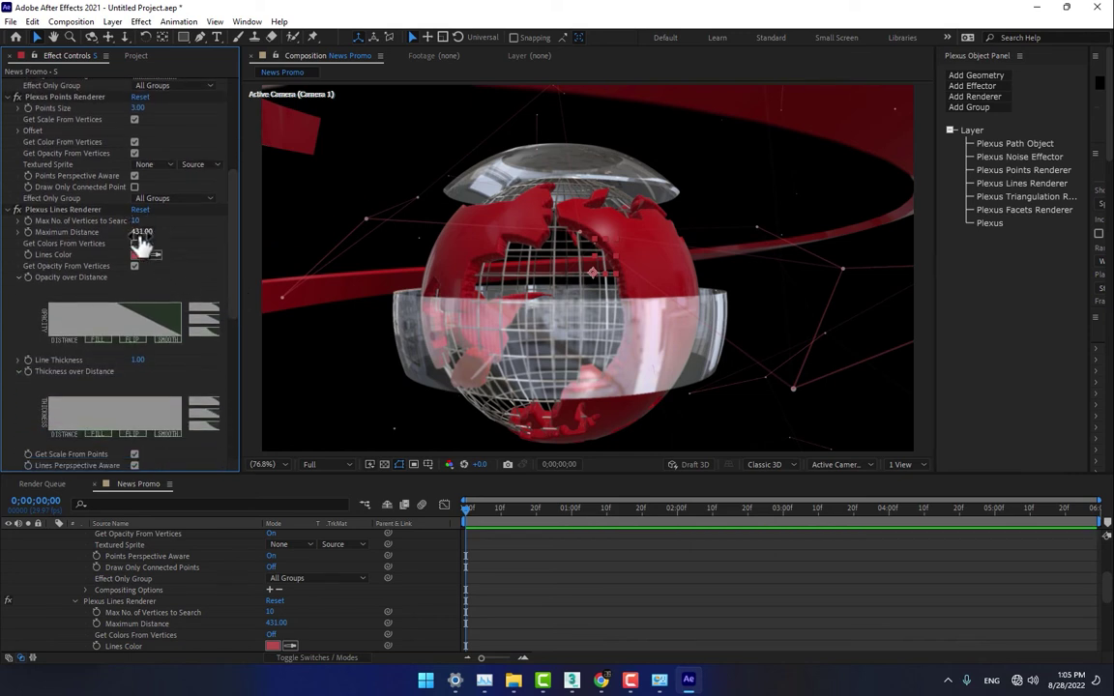
# Set the Plexus line thickness to 1.20 and the Facets Renderer's maximum distance to 864.
pyautogui.click(139, 361)
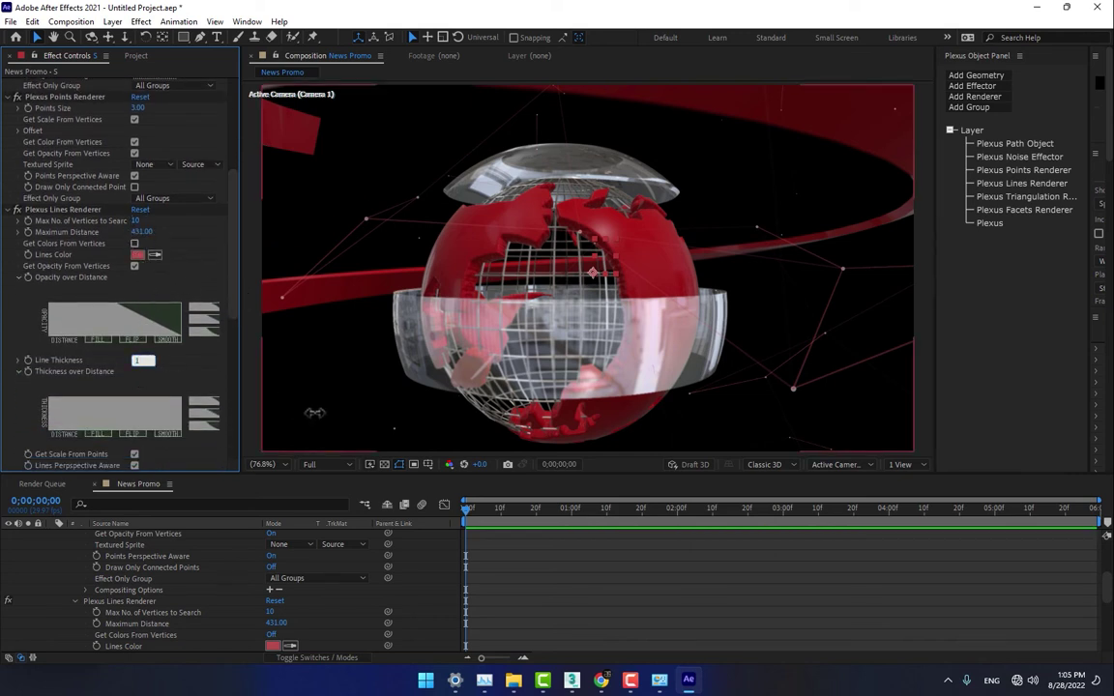
pyautogui.press('Return')
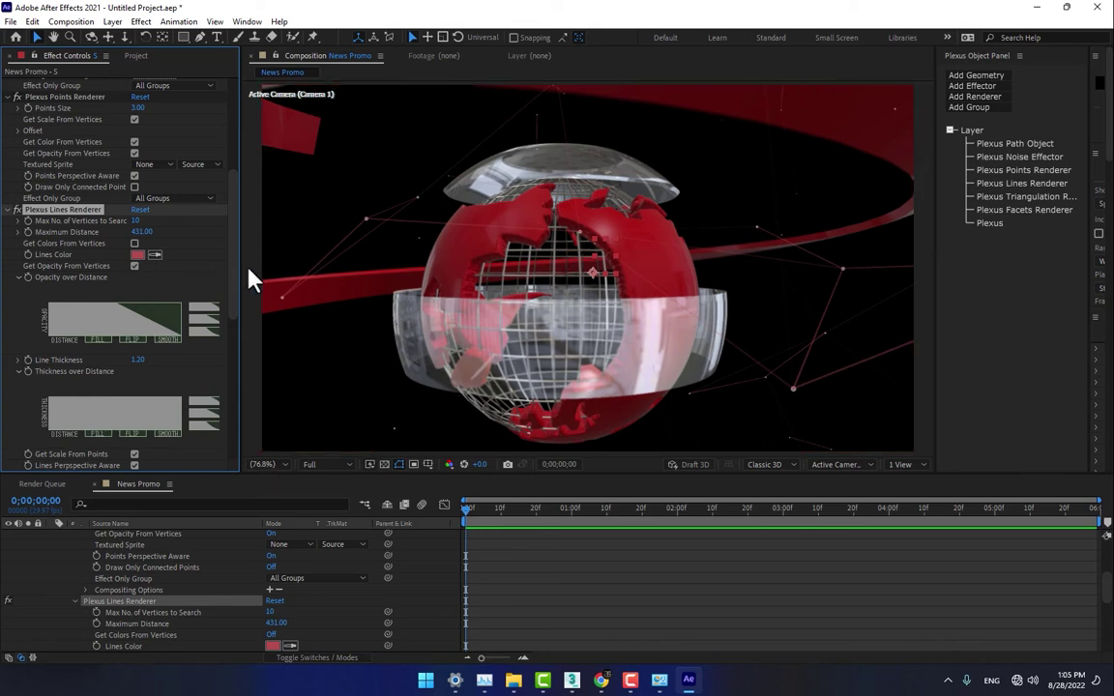
pyautogui.moveTo(236, 291); pyautogui.dragTo(235, 417)
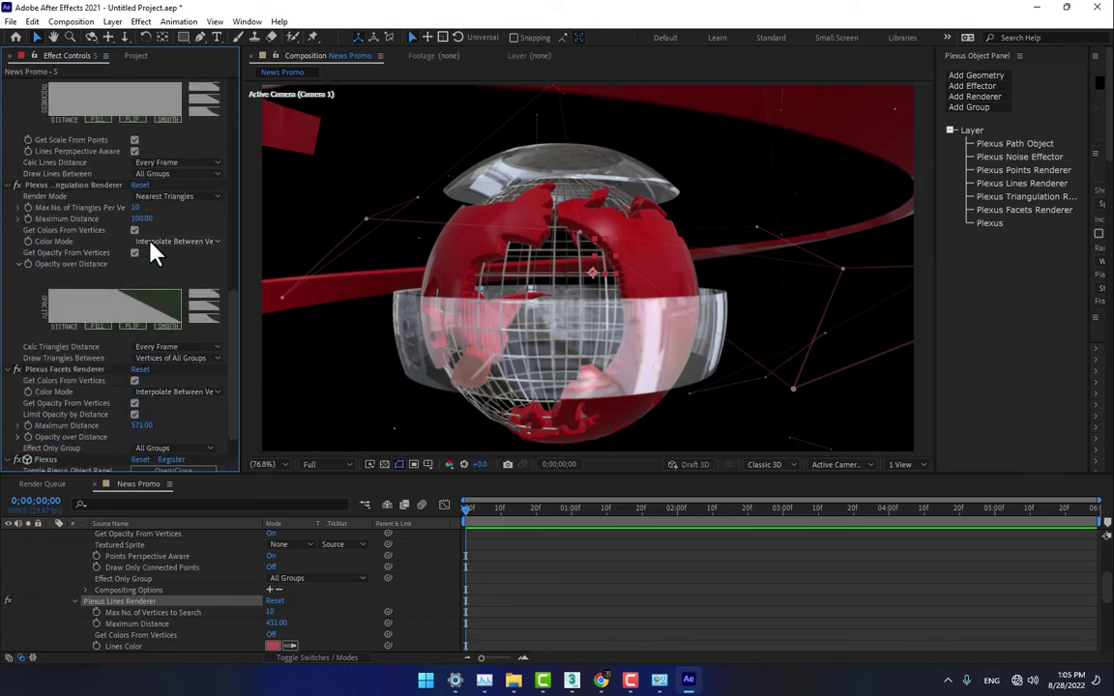
pyautogui.moveTo(141, 426); pyautogui.dragTo(324, 427)
pyautogui.scroll(5, 167, 577)
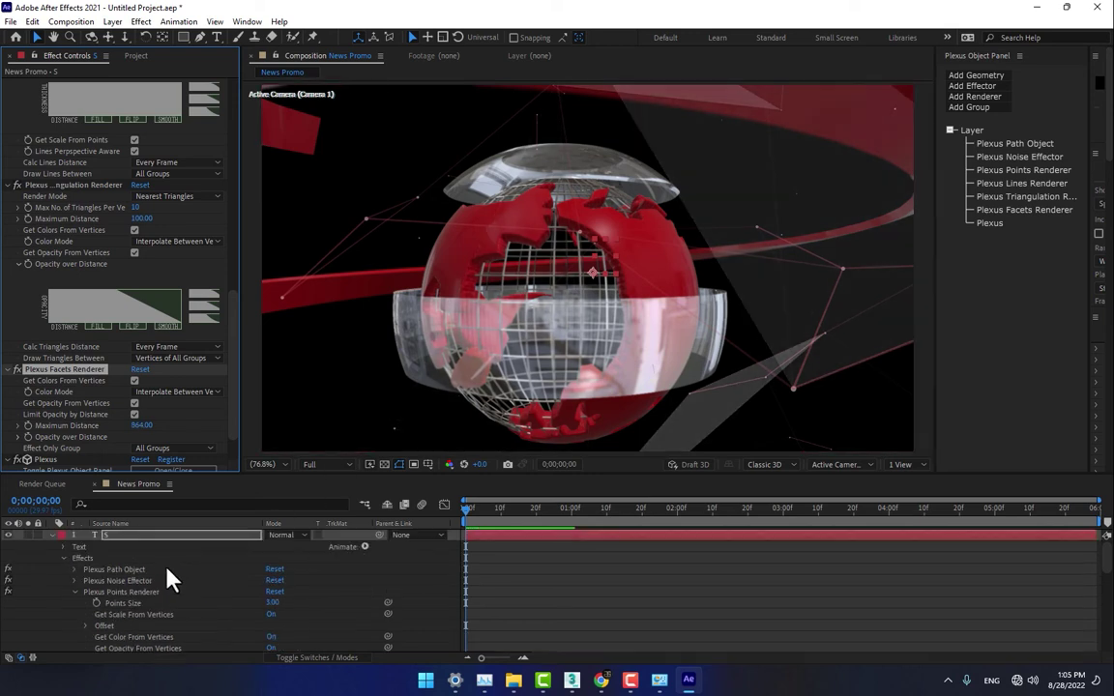
# Try the Facets Renderer without opacity from vertices and without limiting opacity by distance, restoring each option.
pyautogui.click(134, 403)
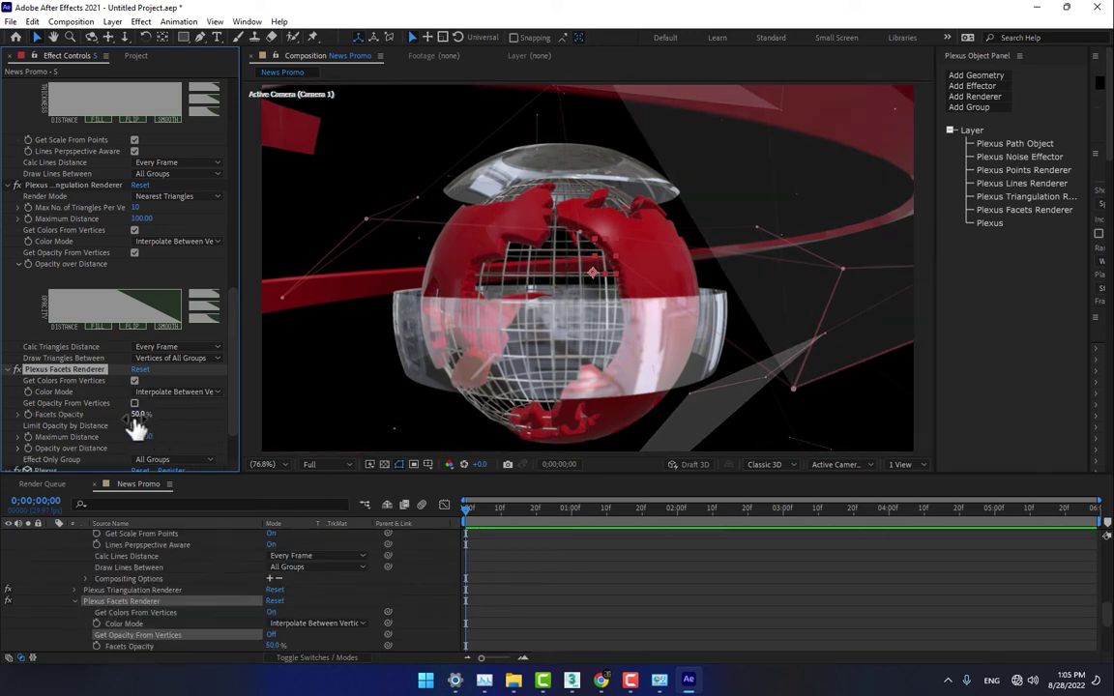
pyautogui.click(135, 403)
pyautogui.click(134, 414)
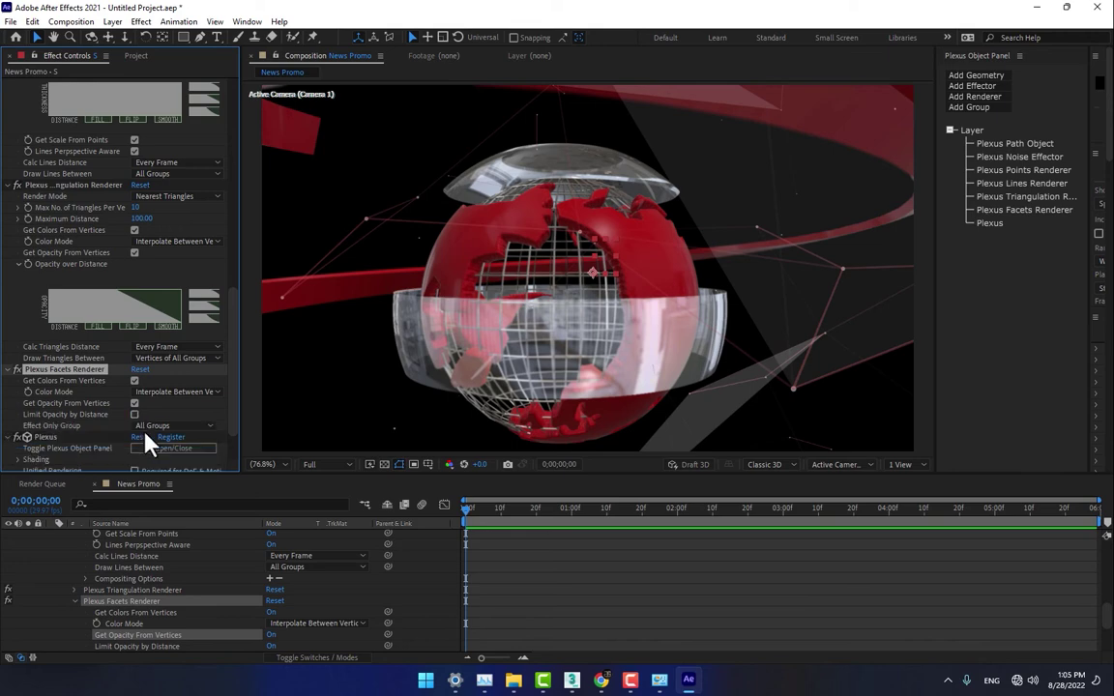
pyautogui.click(134, 414)
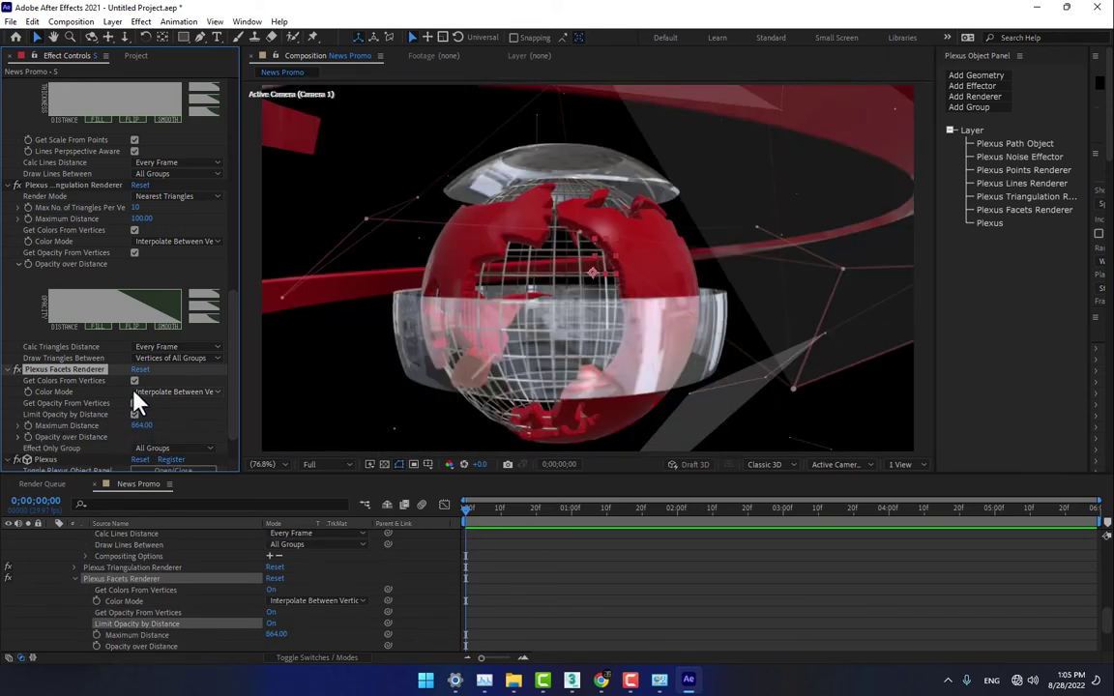
# Stop the Facets Renderer from taking colors from vertices and sample a pale pink from the glass band as the facets color.
pyautogui.click(134, 380)
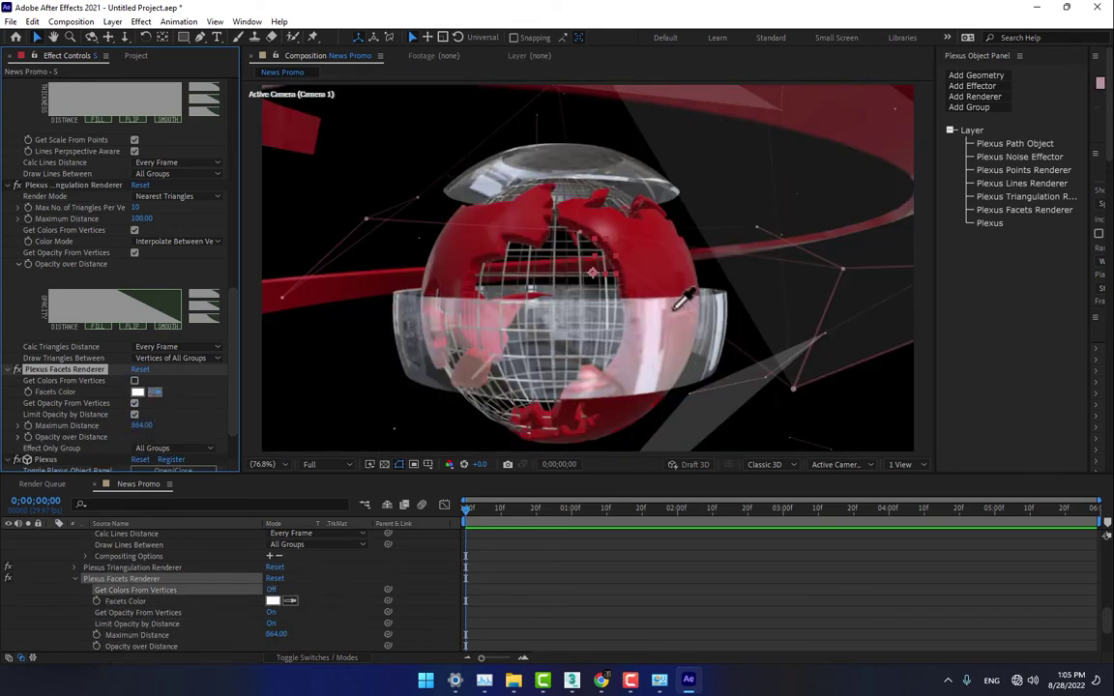
pyautogui.click(642, 332)
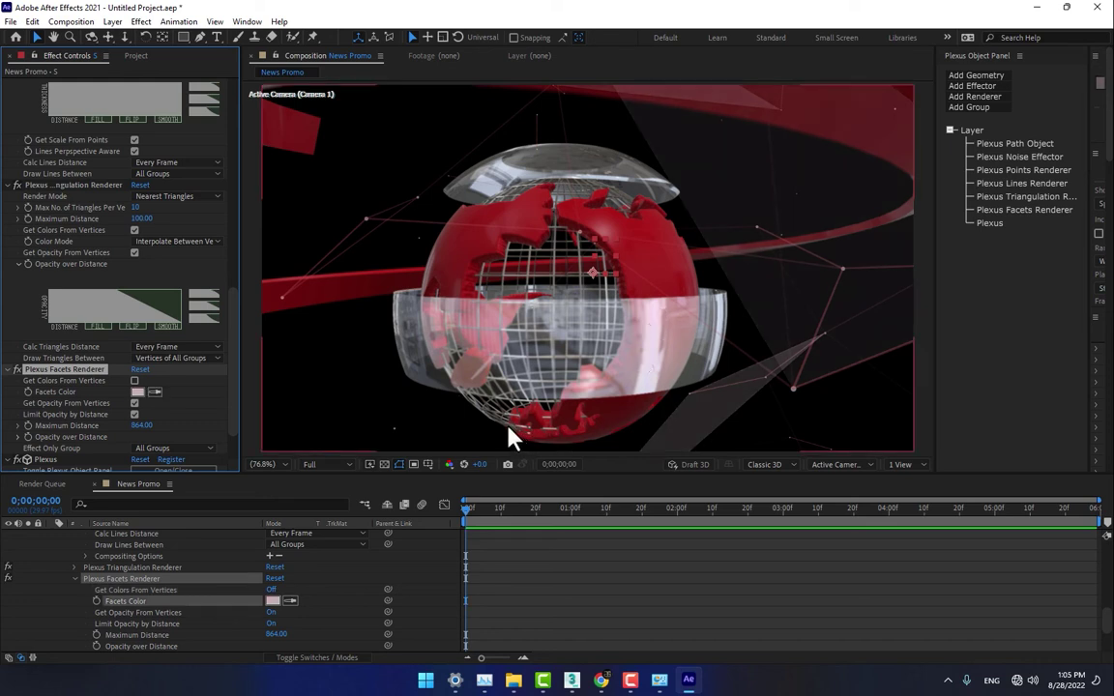
# Collapse the S layer's properties, move it between Camera 1 and BG, and show the BG layer.
pyautogui.scroll(10, 53, 571)
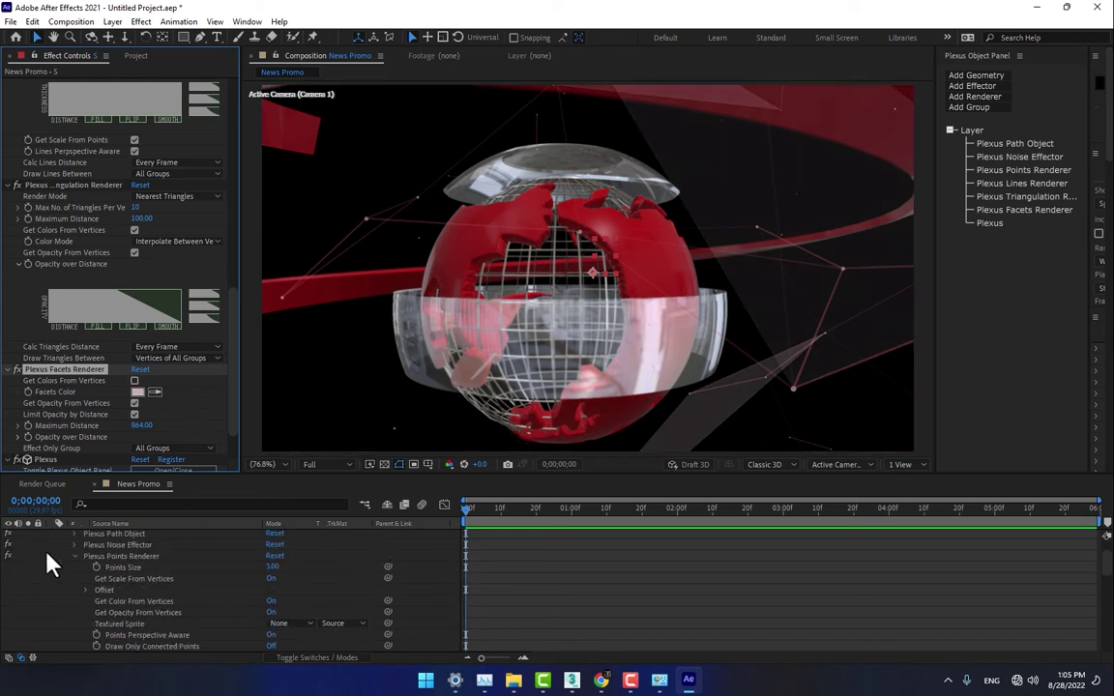
pyautogui.click(52, 535)
pyautogui.moveTo(124, 536); pyautogui.dragTo(130, 578)
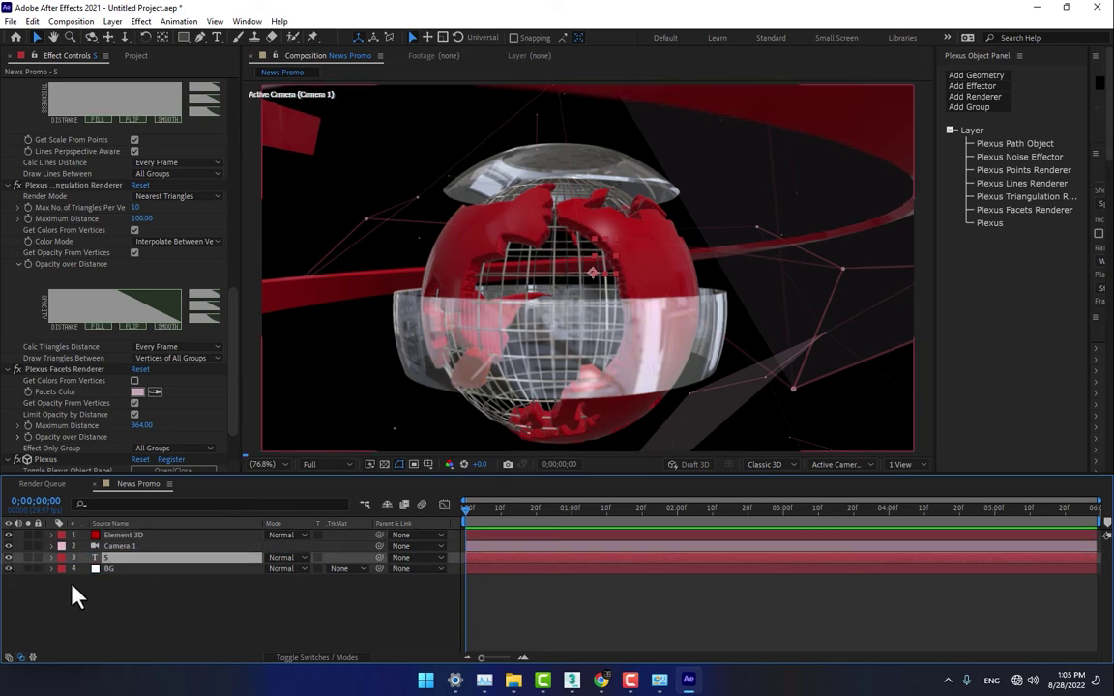
pyautogui.click(268, 621)
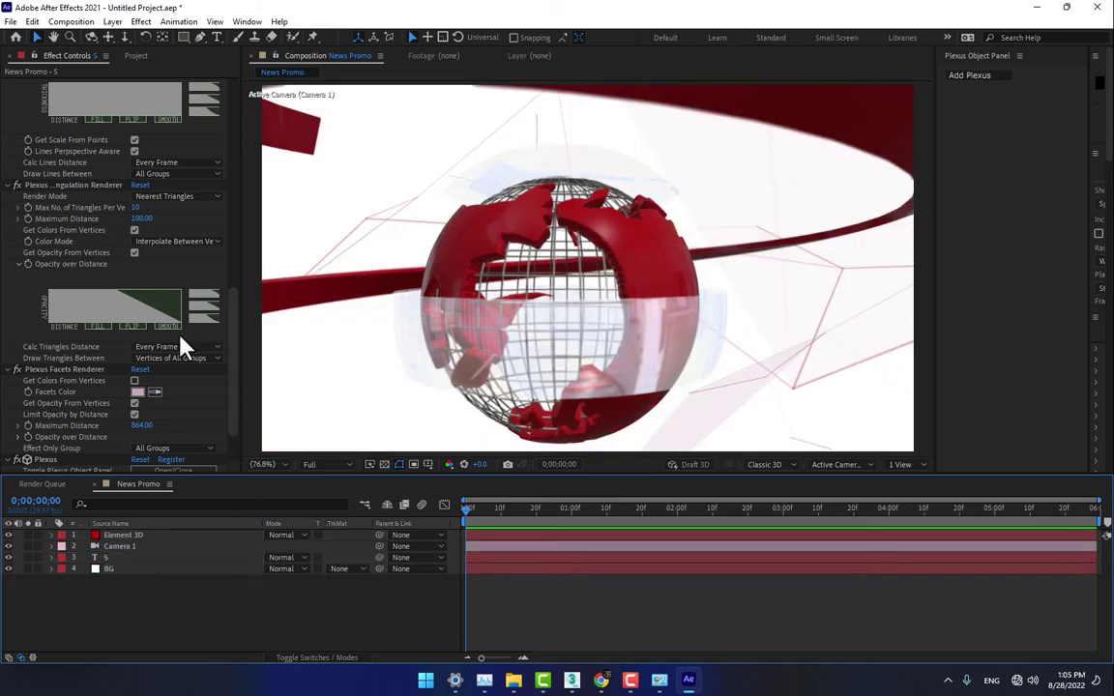
# Orbit and pan Camera 1 to frame the globe at the right of the composition with the red ring sweeping left.
pyautogui.click(91, 36)
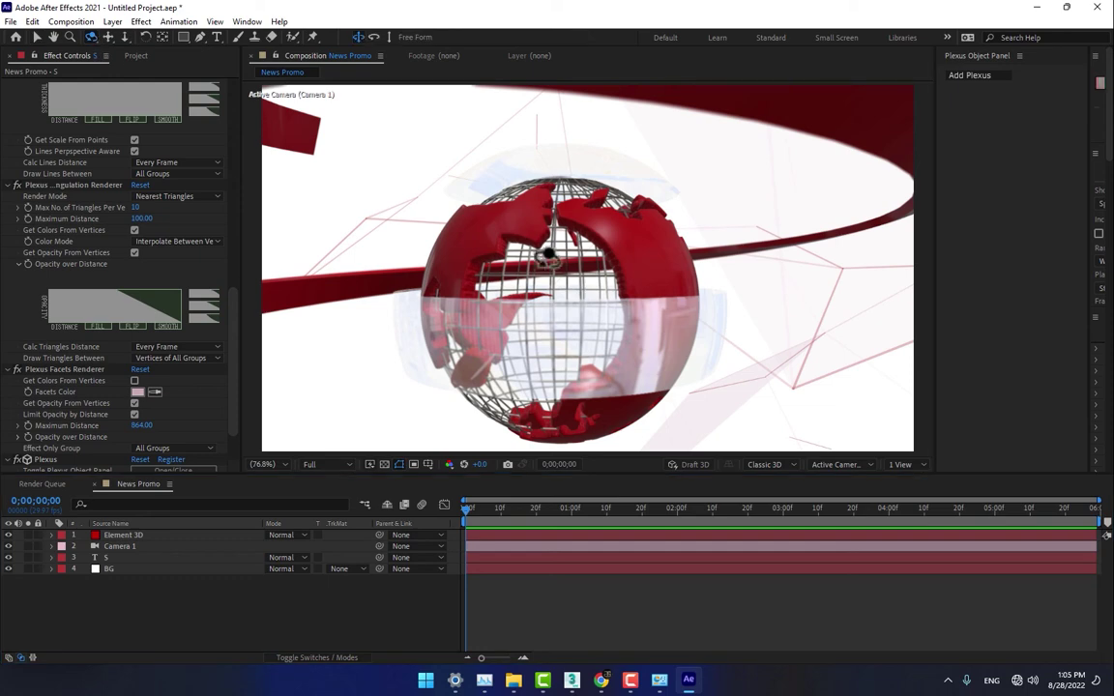
pyautogui.moveTo(493, 232); pyautogui.dragTo(561, 373)
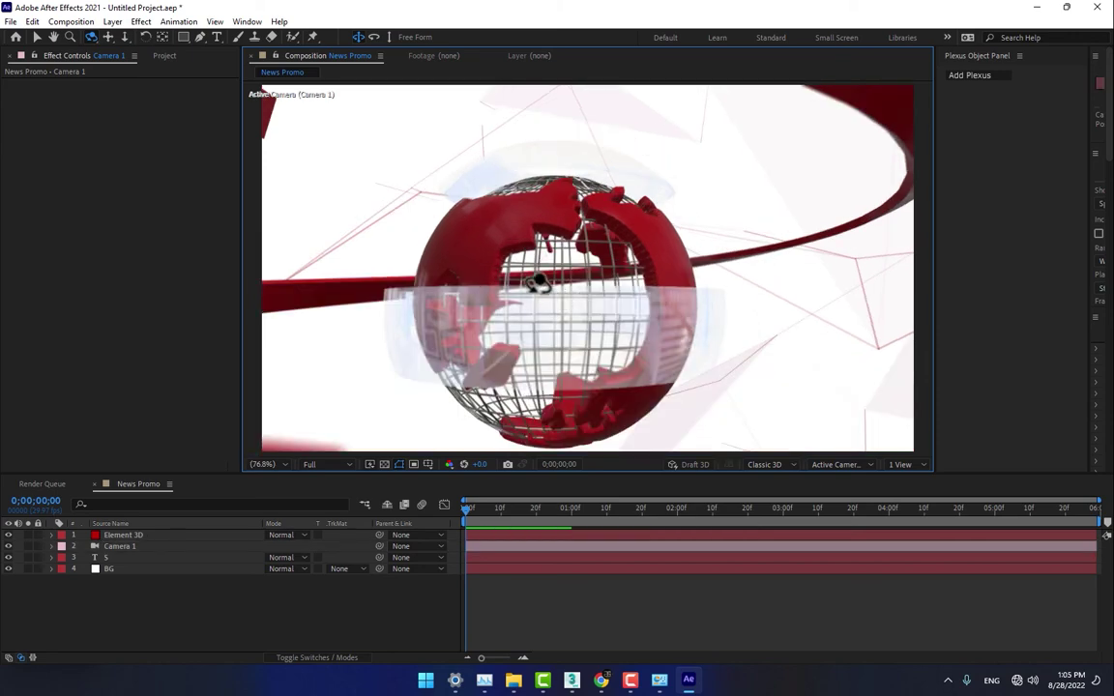
pyautogui.click(109, 38)
pyautogui.moveTo(539, 262); pyautogui.dragTo(479, 250)
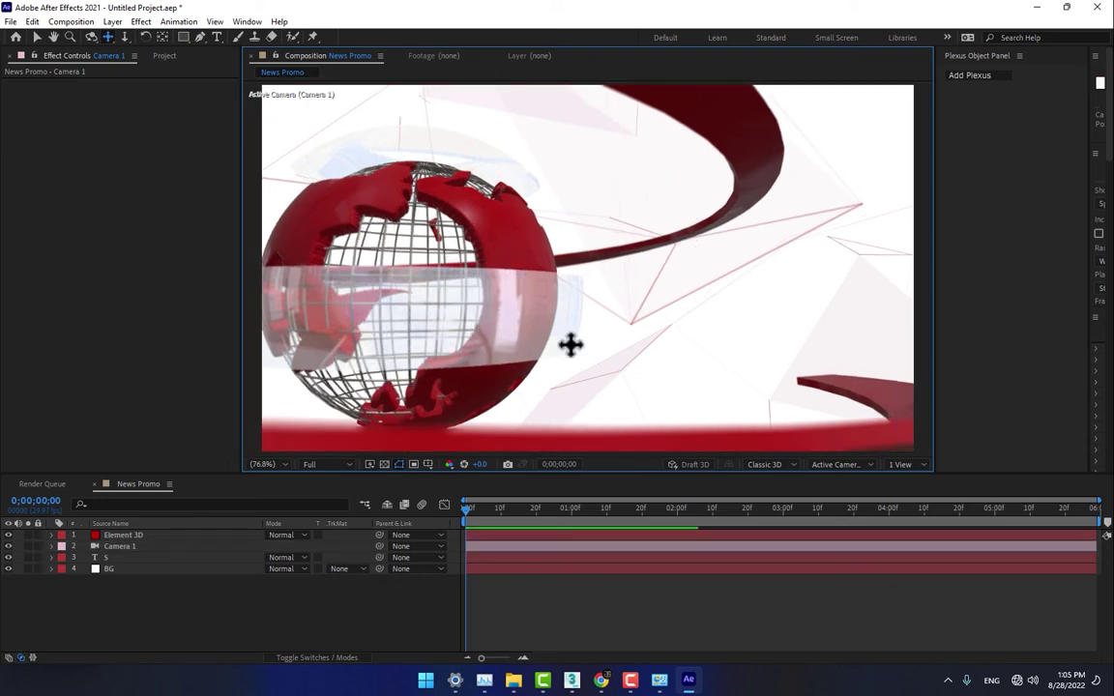
pyautogui.moveTo(549, 346); pyautogui.dragTo(900, 368)
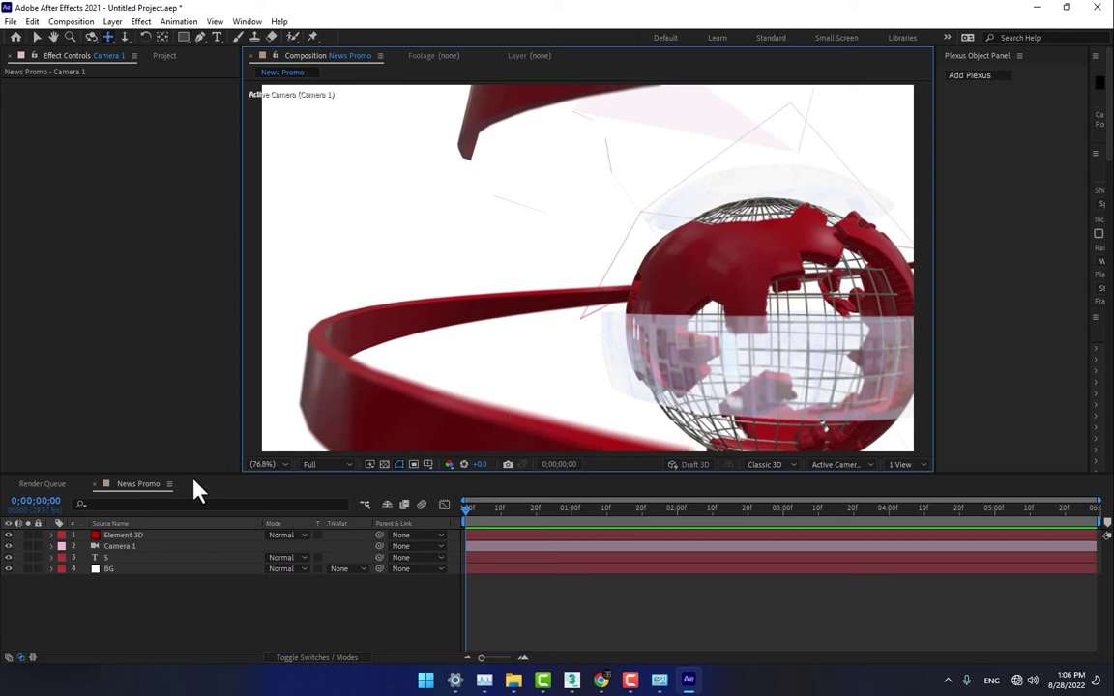
# Set the Element 3D layer's added lighting to Cinema in its render settings.
pyautogui.click(155, 534)
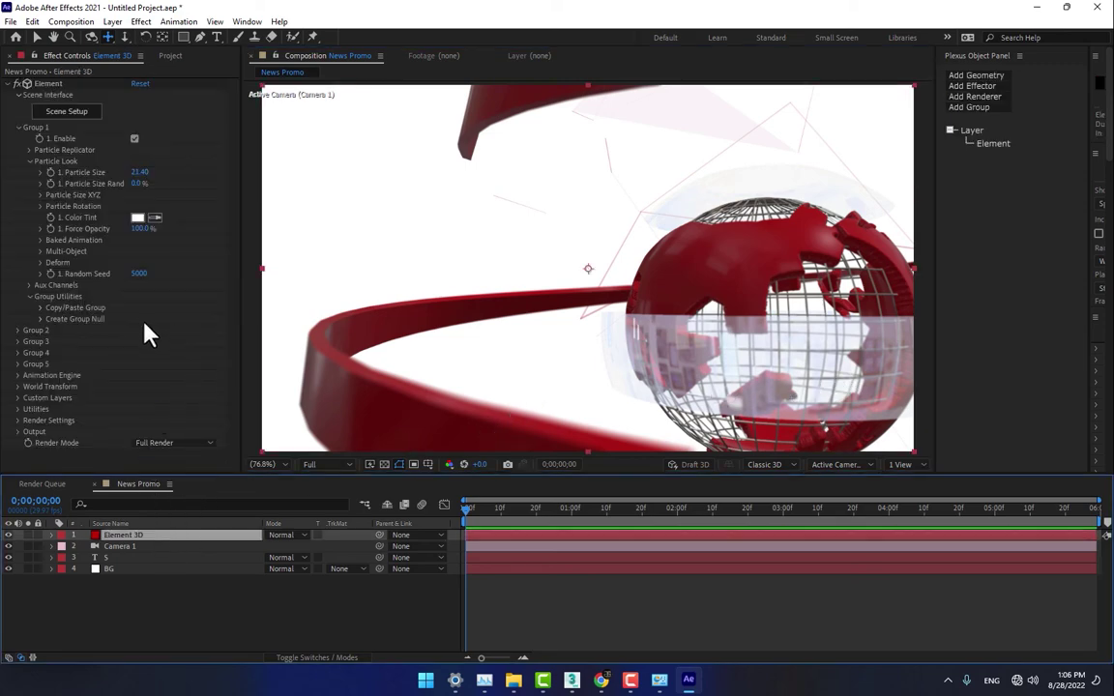
pyautogui.click(23, 421)
pyautogui.scroll(-3, 29, 414)
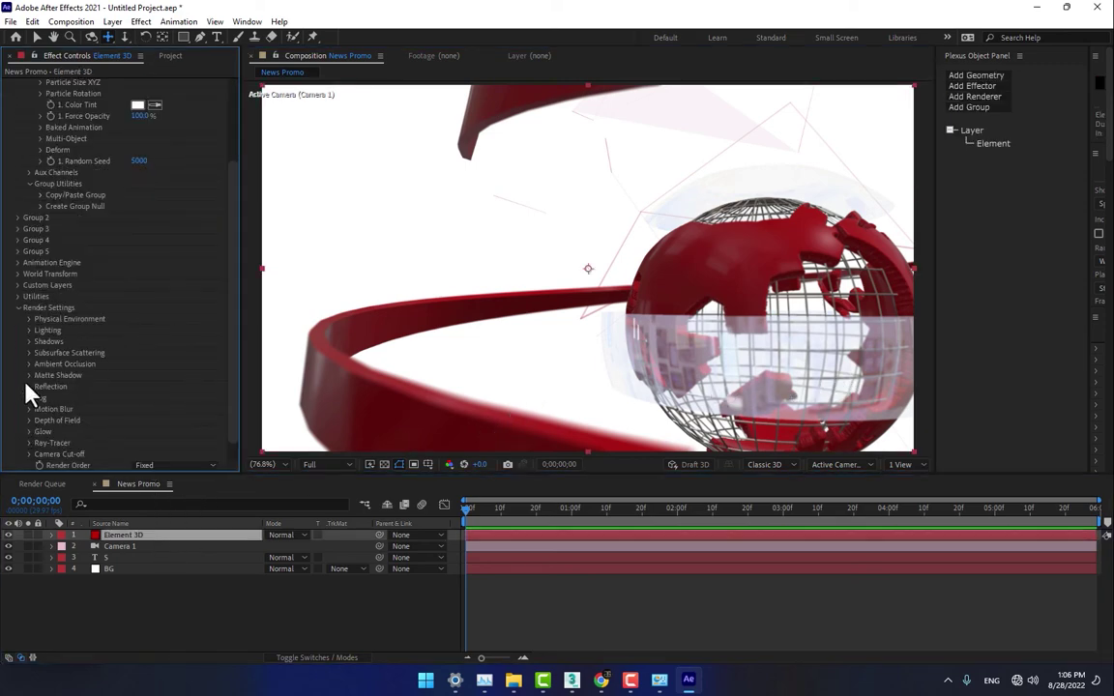
pyautogui.click(32, 331)
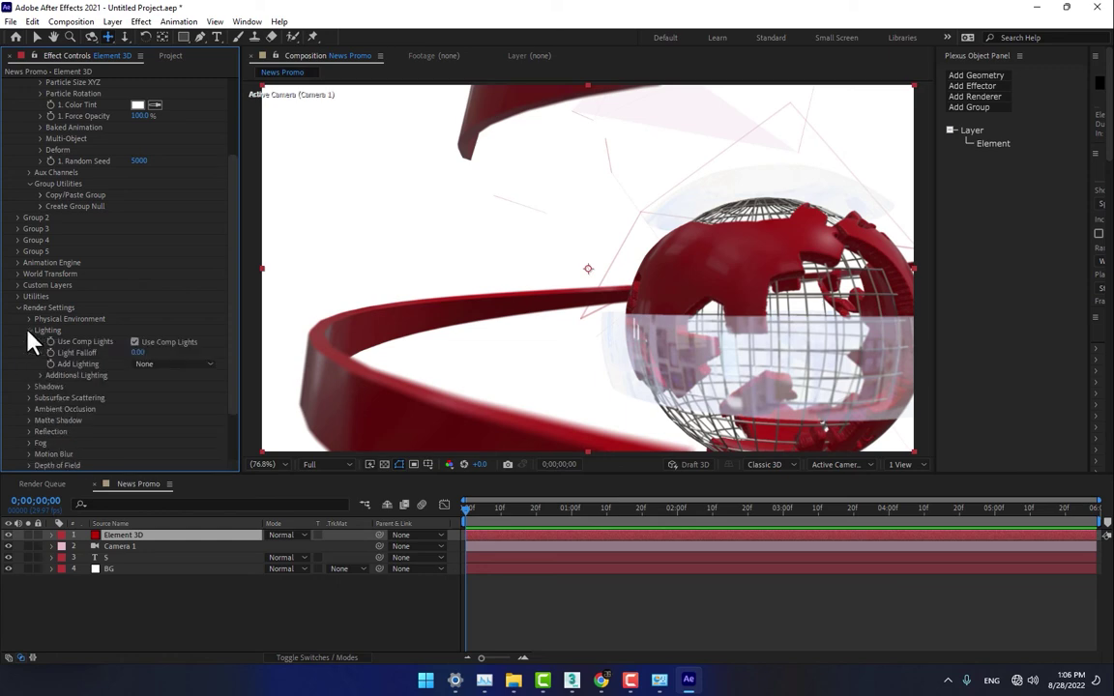
pyautogui.click(158, 365)
pyautogui.click(178, 204)
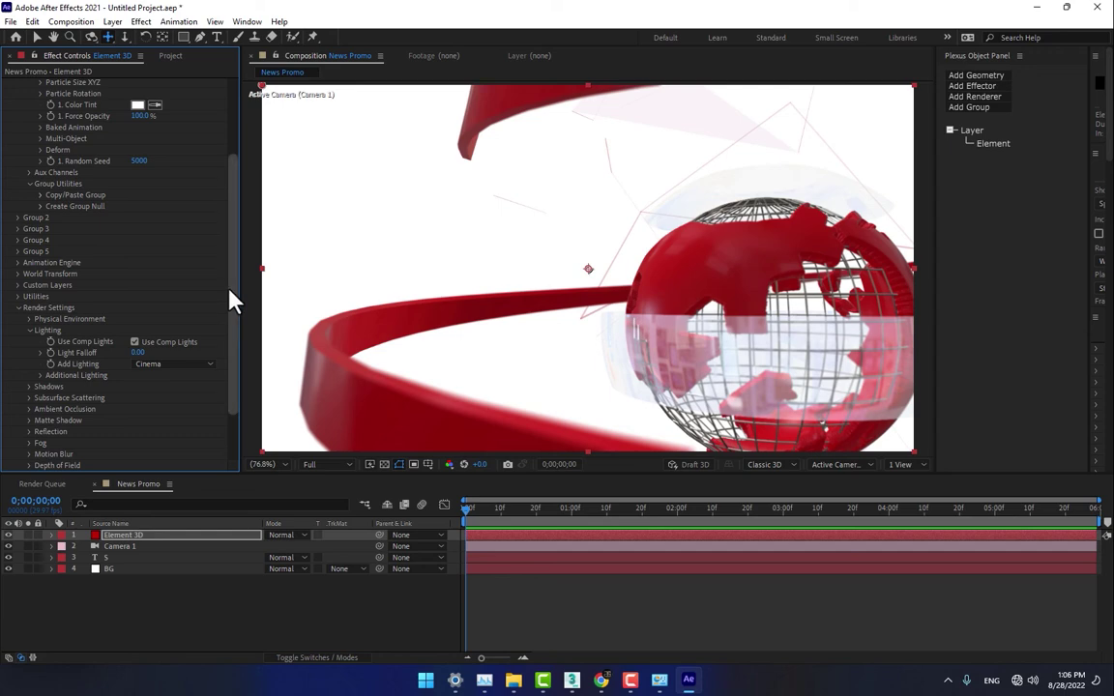
# Enable ambient occlusion on the Element 3D layer and set its SSAO samples to 256 (Slow).
pyautogui.click(29, 410)
pyautogui.scroll(-3, 117, 377)
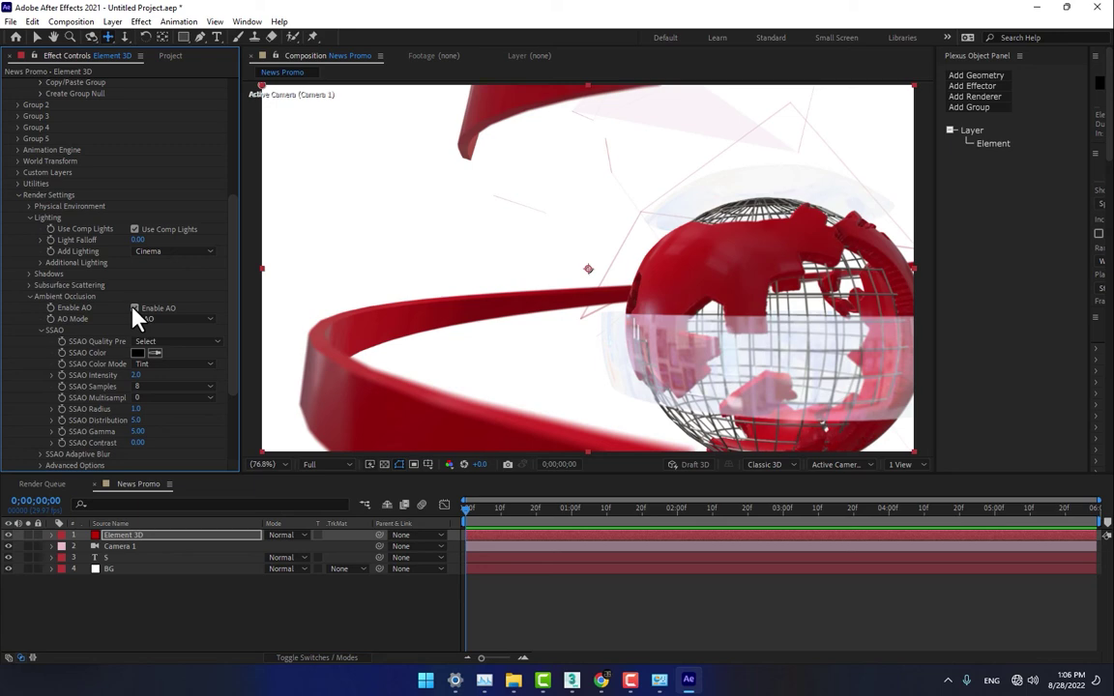
pyautogui.click(134, 309)
pyautogui.click(155, 386)
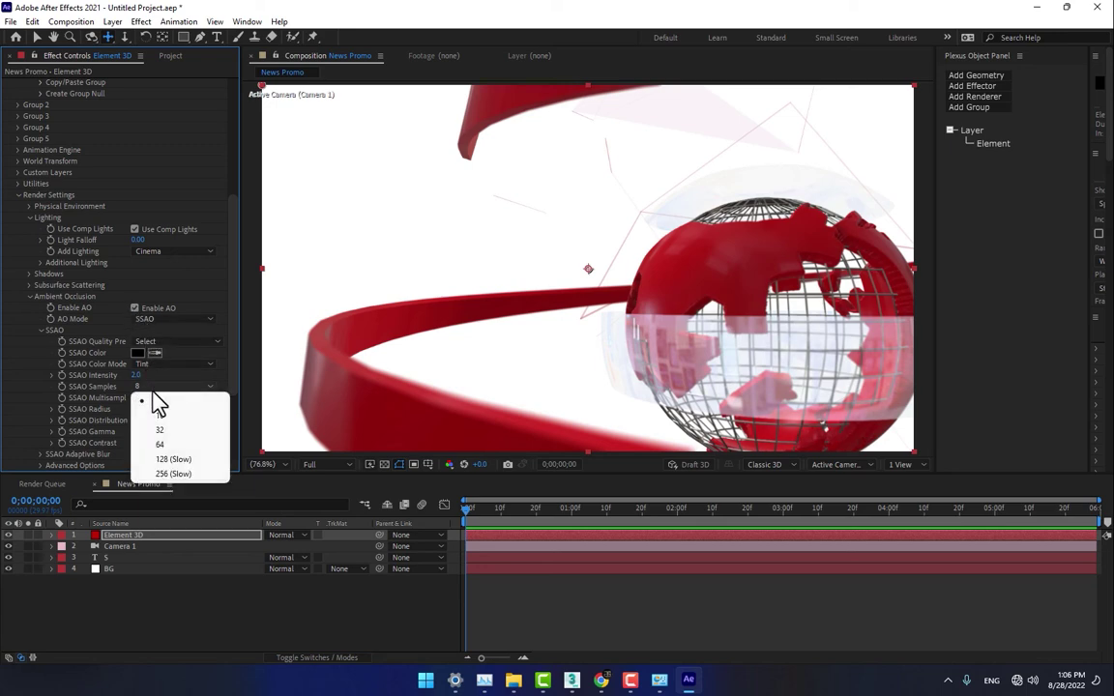
pyautogui.click(188, 469)
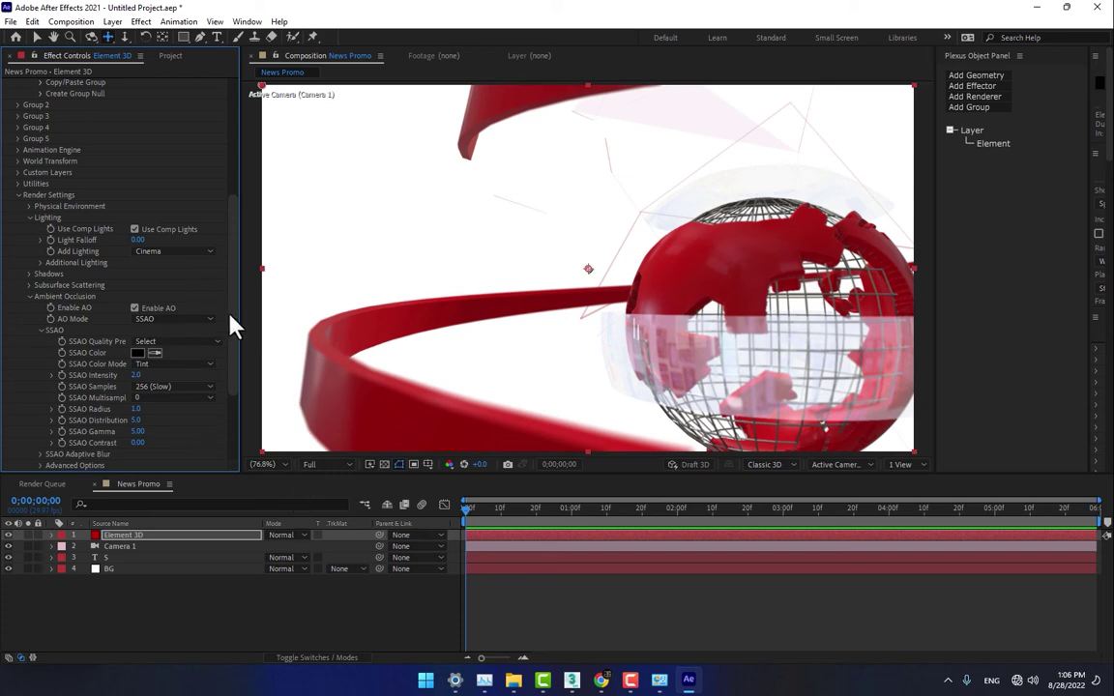
# Set the Plexus Noise Effector's amplitude on the S layer to 7881.
pyautogui.click(129, 558)
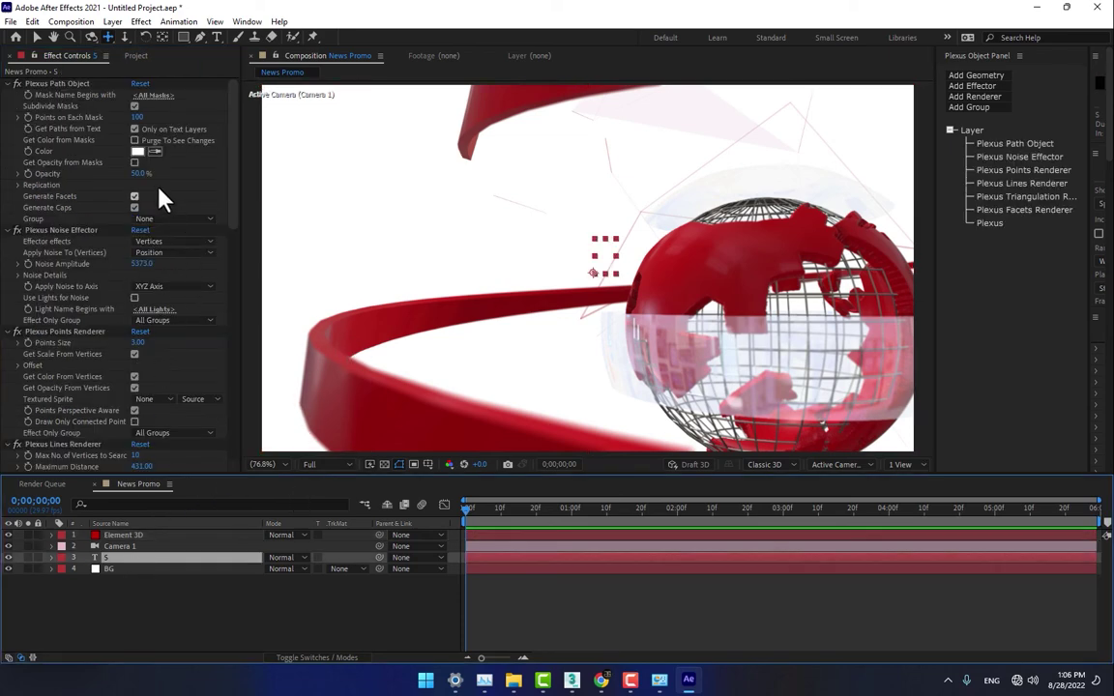
pyautogui.moveTo(144, 264); pyautogui.dragTo(970, 80)
pyautogui.moveTo(143, 272); pyautogui.dragTo(133, 379)
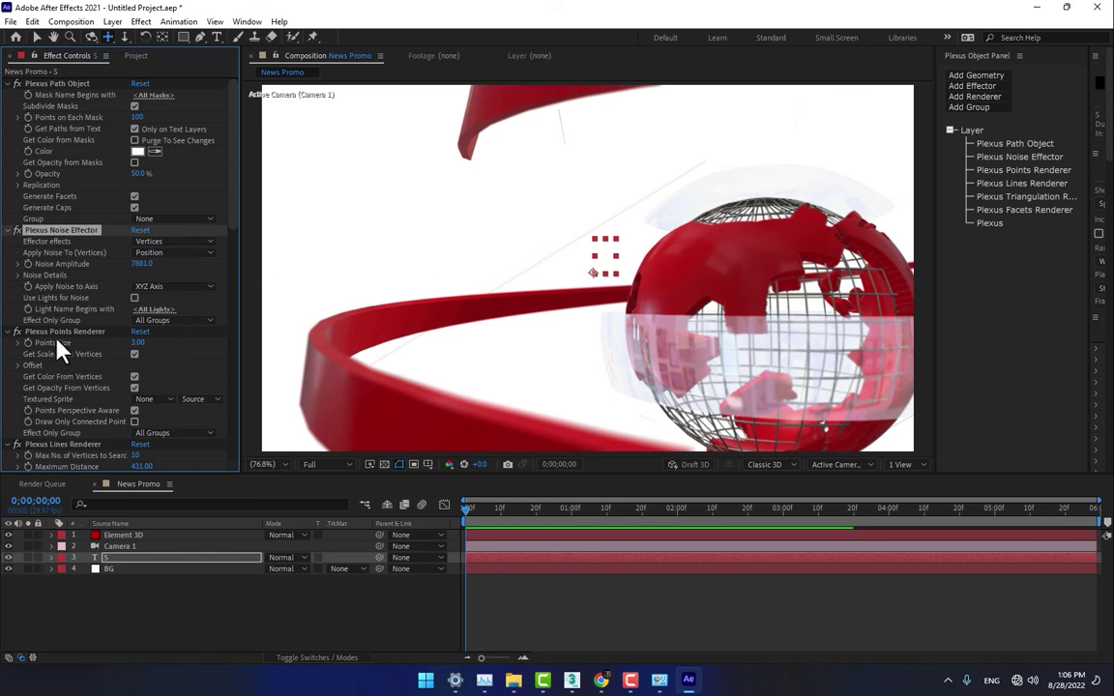
# Set the Plexus Lines Renderer's maximum distance to 717 and its line thickness to 0.50.
pyautogui.scroll(-3, 174, 373)
pyautogui.moveTo(148, 405); pyautogui.dragTo(257, 393)
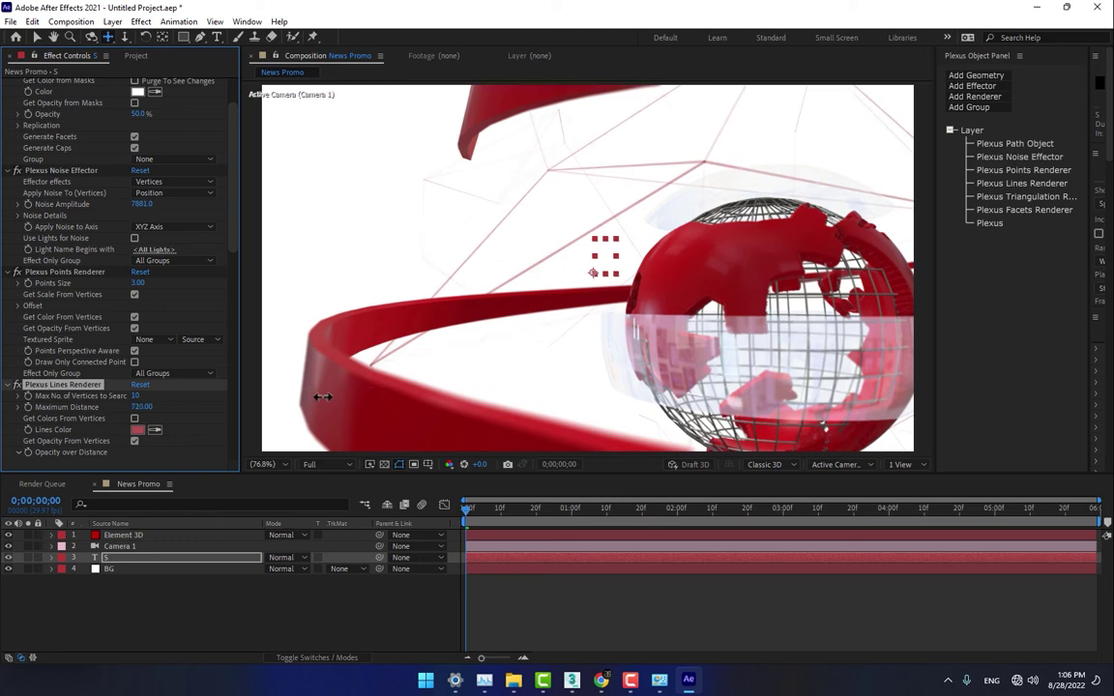
pyautogui.scroll(-3, 164, 406)
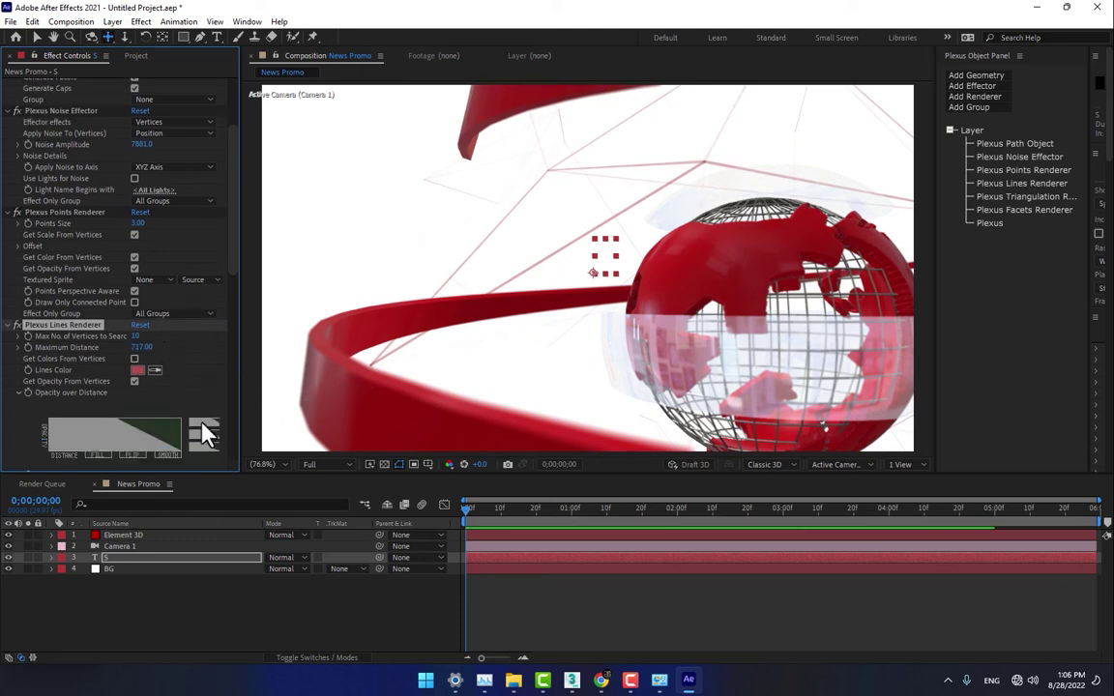
pyautogui.scroll(-3, 142, 413)
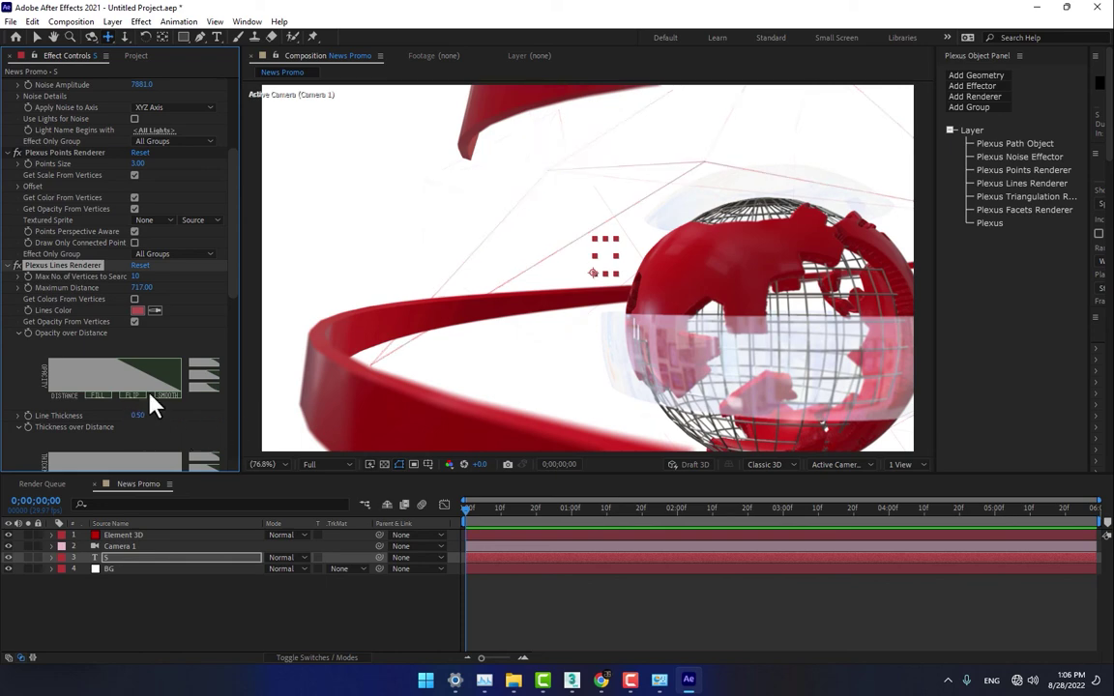
# Set Plexus triangulation to 7 triangles per vertex with maximum distance 189, and the Facets Renderer's maximum distance to 1351.
pyautogui.moveTo(233, 276); pyautogui.dragTo(231, 399)
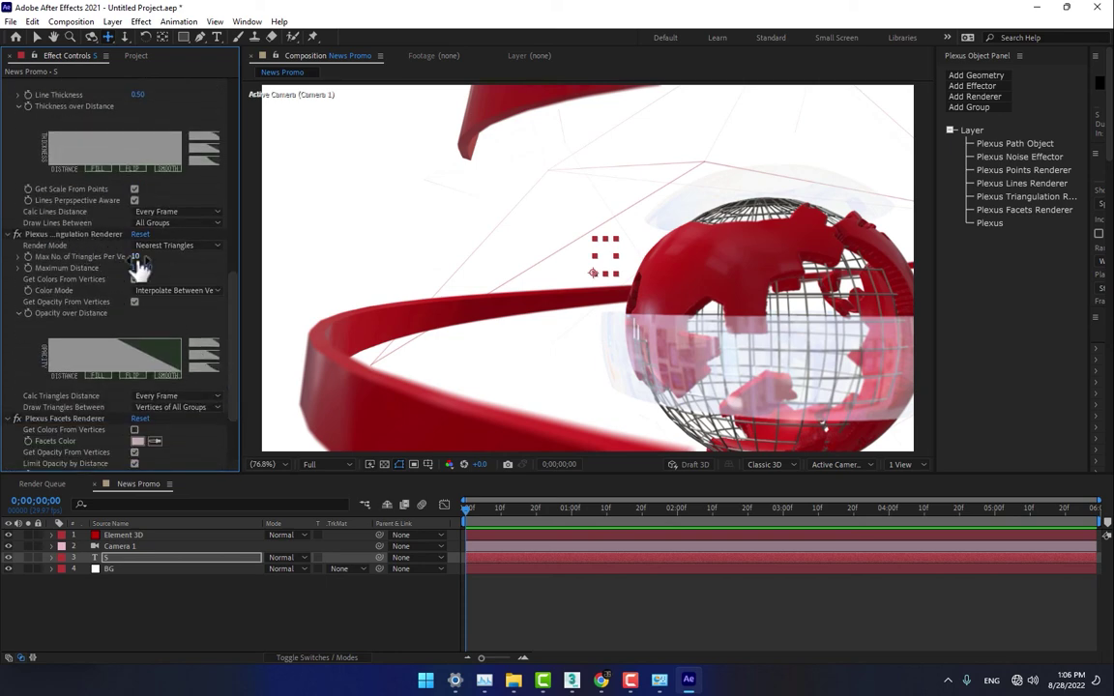
pyautogui.moveTo(142, 268); pyautogui.dragTo(167, 257)
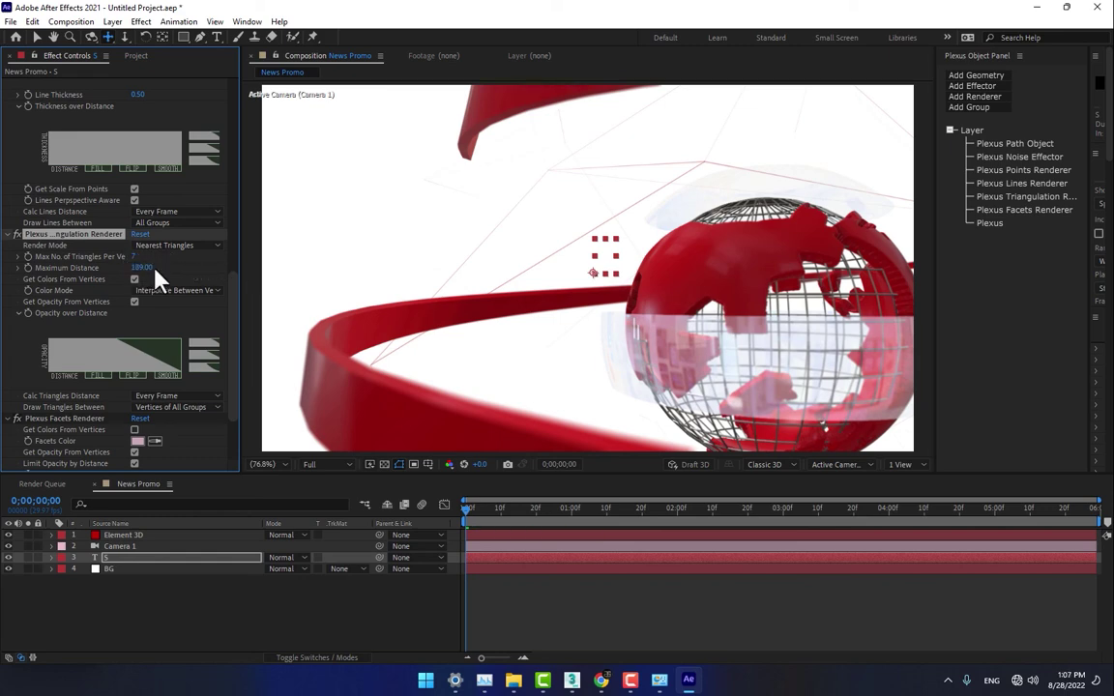
pyautogui.scroll(-3, 198, 401)
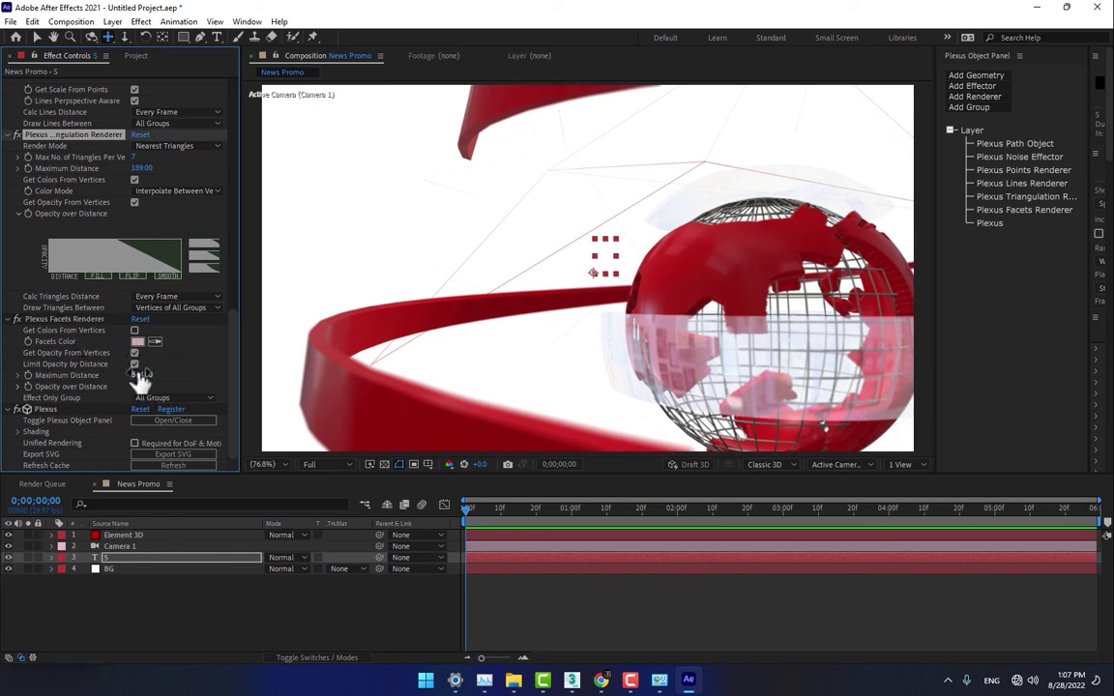
pyautogui.moveTo(142, 375); pyautogui.dragTo(380, 374)
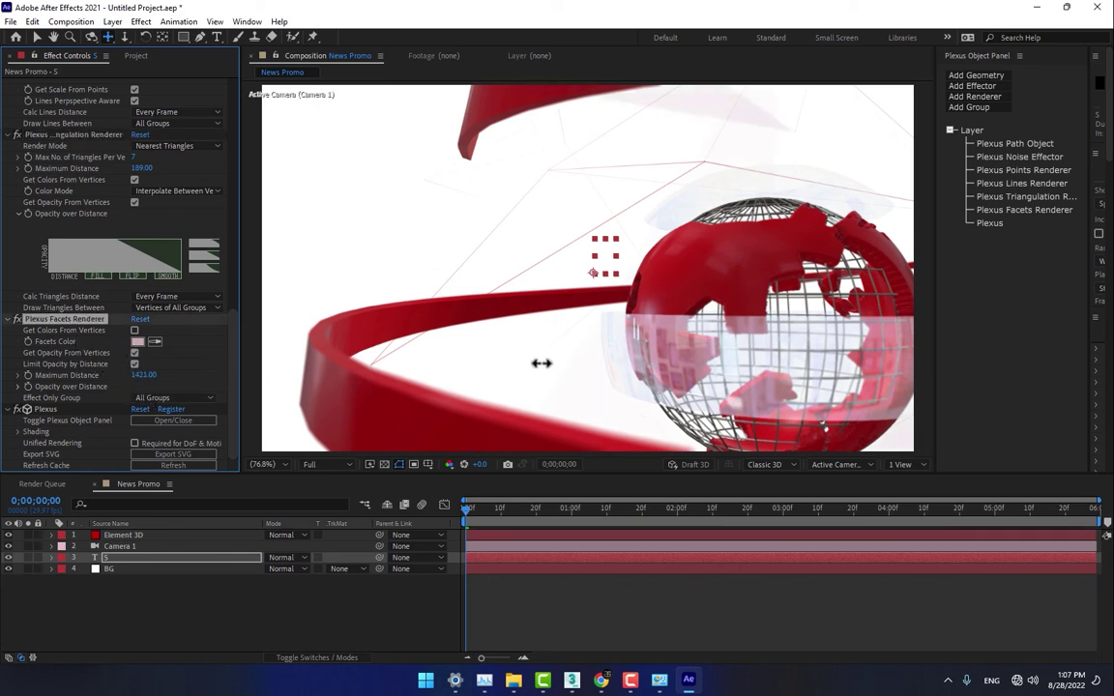
pyautogui.moveTo(521, 365); pyautogui.dragTo(627, 354)
pyautogui.moveTo(739, 337); pyautogui.dragTo(447, 369)
pyautogui.click(604, 625)
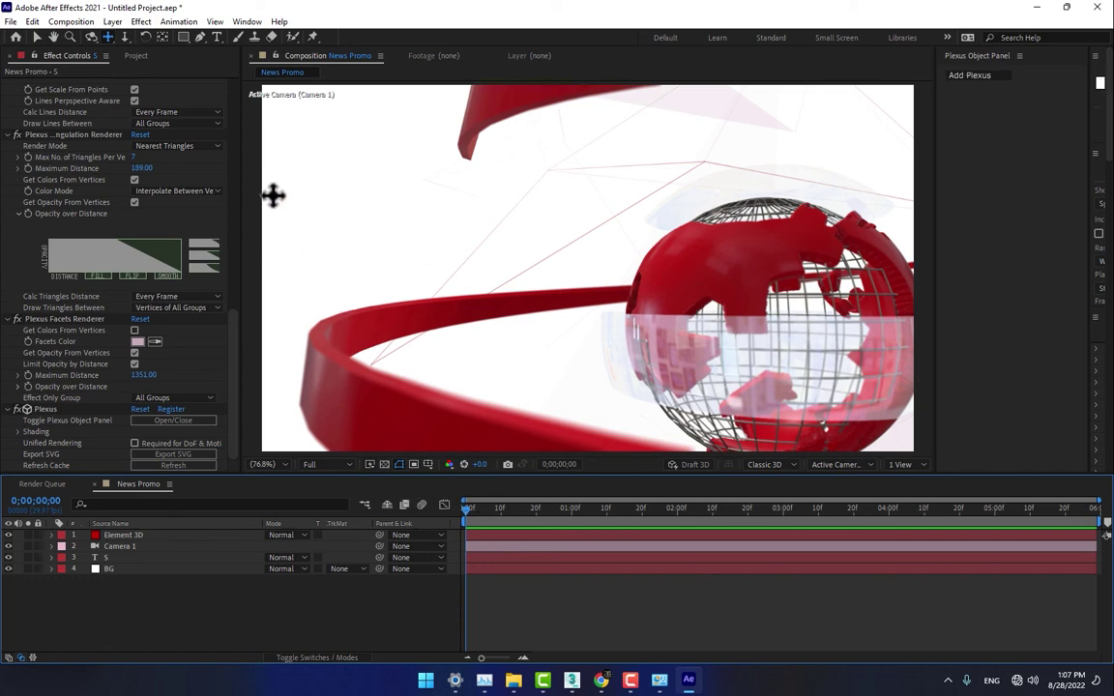
# Enlarge the composition view by shrinking the surrounding panels, and move the current time to 0;00;00;18.
pyautogui.moveTo(241, 215); pyautogui.dragTo(92, 219)
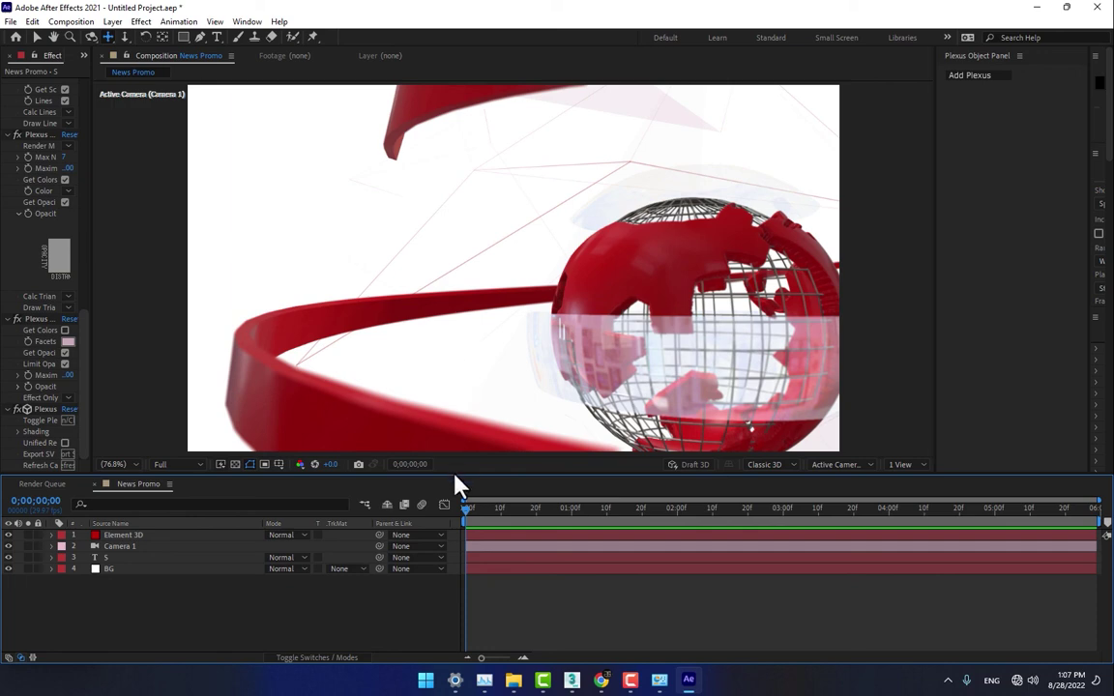
pyautogui.moveTo(454, 477); pyautogui.dragTo(448, 546)
pyautogui.moveTo(938, 138); pyautogui.dragTo(1026, 179)
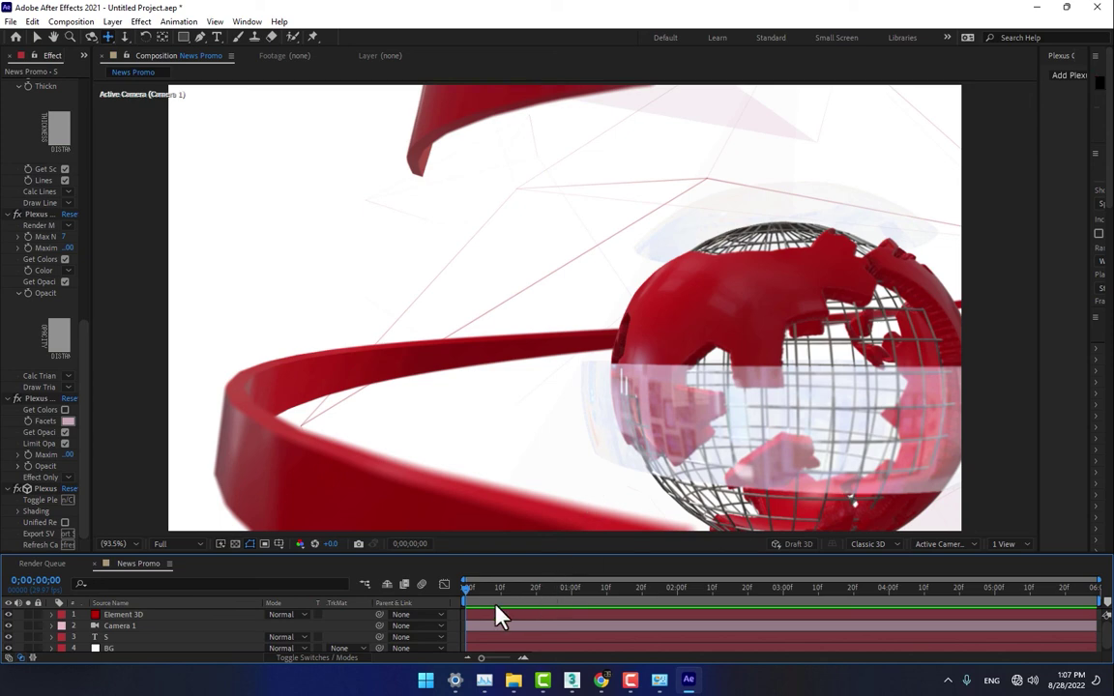
pyautogui.moveTo(525, 592); pyautogui.dragTo(526, 593)
# Switch to 3ds Max and examine the news globe scene at frame 25, checking the lower and upper pink shells.
pyautogui.hotkey('alt', 'Tab')
pyautogui.hotkey('ctrl', 'd')
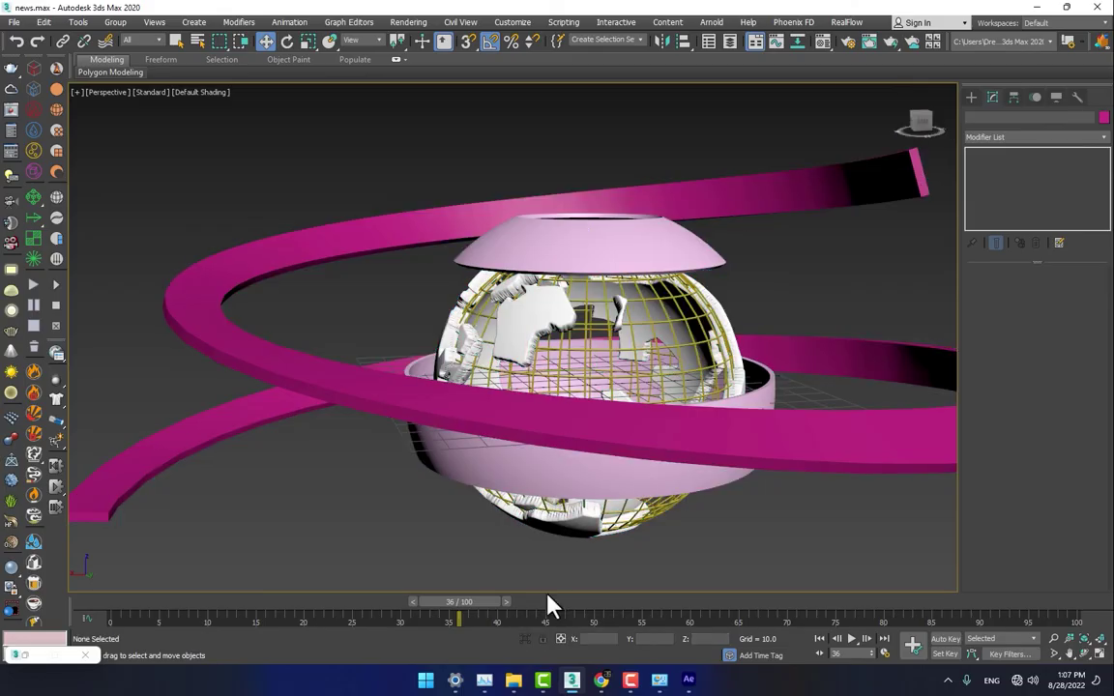
pyautogui.moveTo(921, 125); pyautogui.dragTo(901, 164)
pyautogui.moveTo(154, 619); pyautogui.dragTo(352, 617)
pyautogui.click(721, 454)
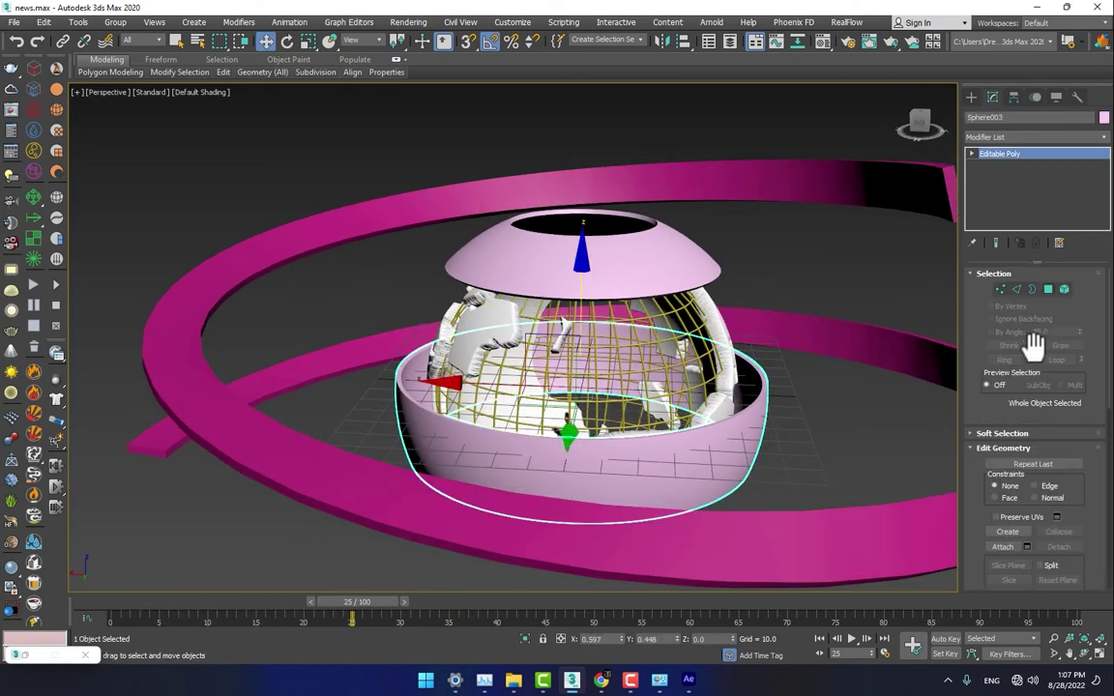
pyautogui.click(721, 277)
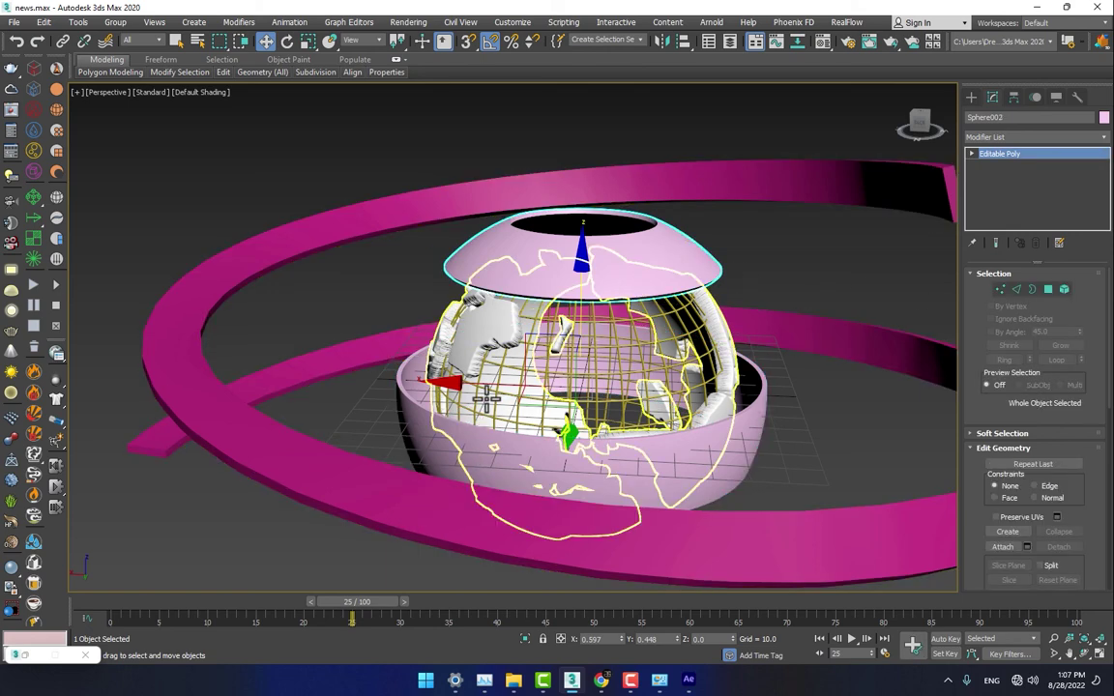
# Select all objects in the 3ds Max scene, group them under the default name, and view the group from other angles.
pyautogui.hotkey('ctrl', 'a')
pyautogui.rightClick(588, 324)
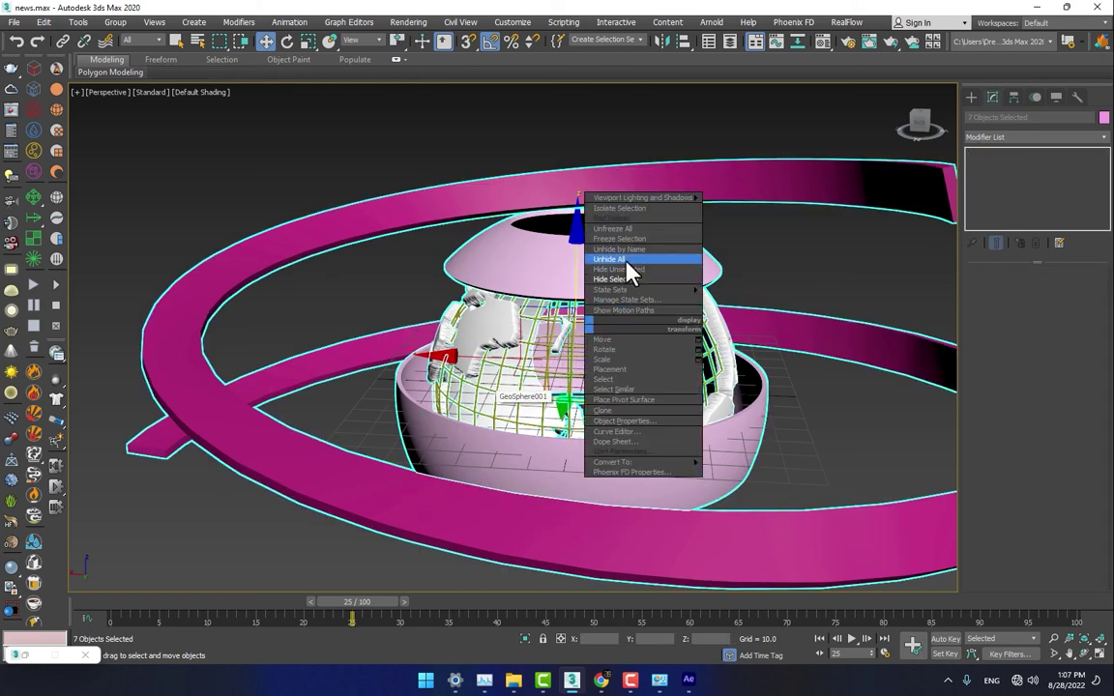
pyautogui.click(124, 24)
pyautogui.click(115, 22)
pyautogui.click(135, 43)
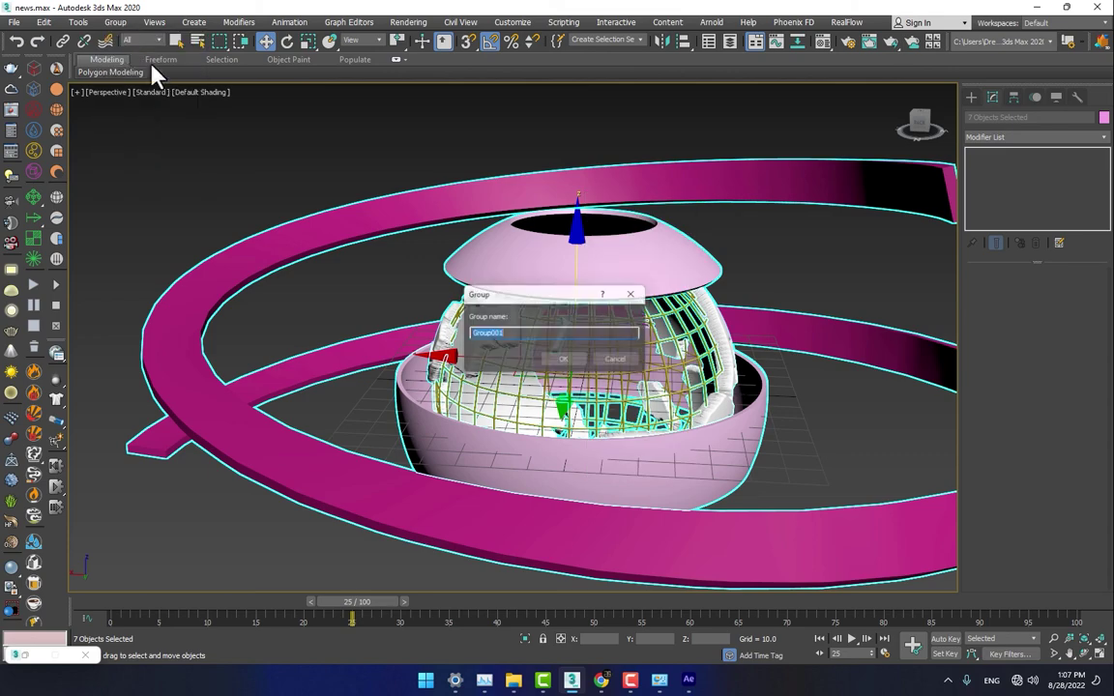
pyautogui.click(566, 363)
pyautogui.moveTo(918, 121); pyautogui.dragTo(798, 105)
pyautogui.moveTo(560, 318)
pyautogui.keyDown('alt'); pyautogui.mouseDown(button='middle')
pyautogui.moveTo(397, 321)
pyautogui.moveTo(560, 318)
pyautogui.mouseUp(button='middle'); pyautogui.keyUp('alt')
pyautogui.moveTo(921, 121); pyautogui.dragTo(918, 120)
# Switch back to After Effects, then orbit Camera 1 slightly and pan it to bring the globe's right edge inside the frame.
pyautogui.click(688, 681)
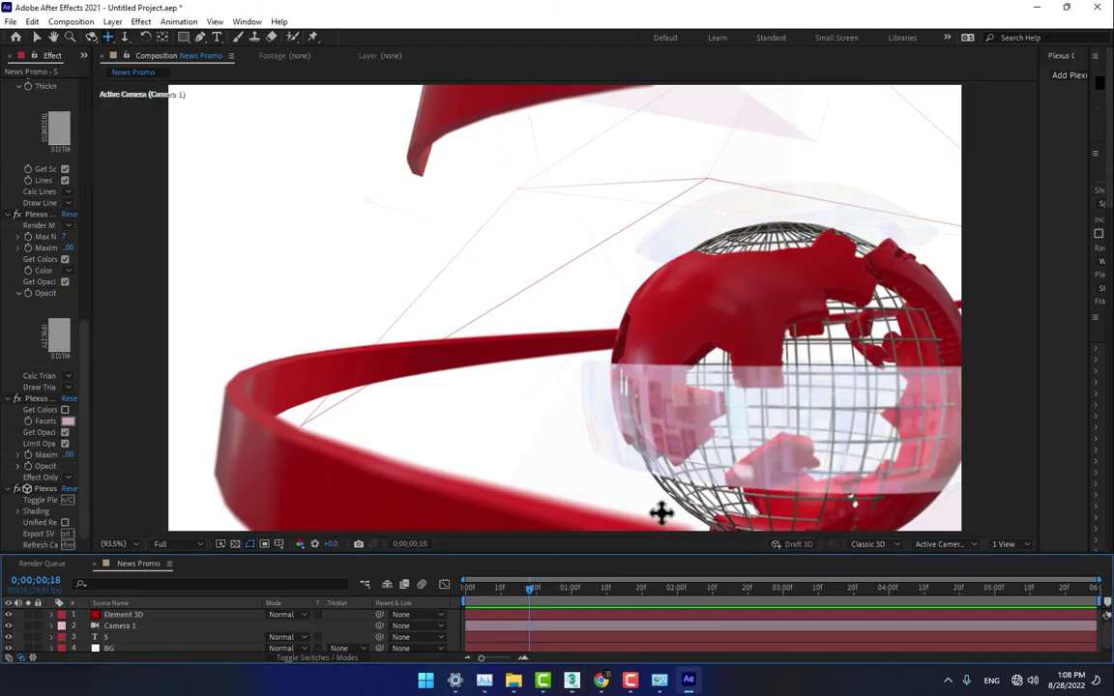
pyautogui.click(91, 37)
pyautogui.moveTo(618, 331); pyautogui.dragTo(675, 391)
pyautogui.click(108, 38)
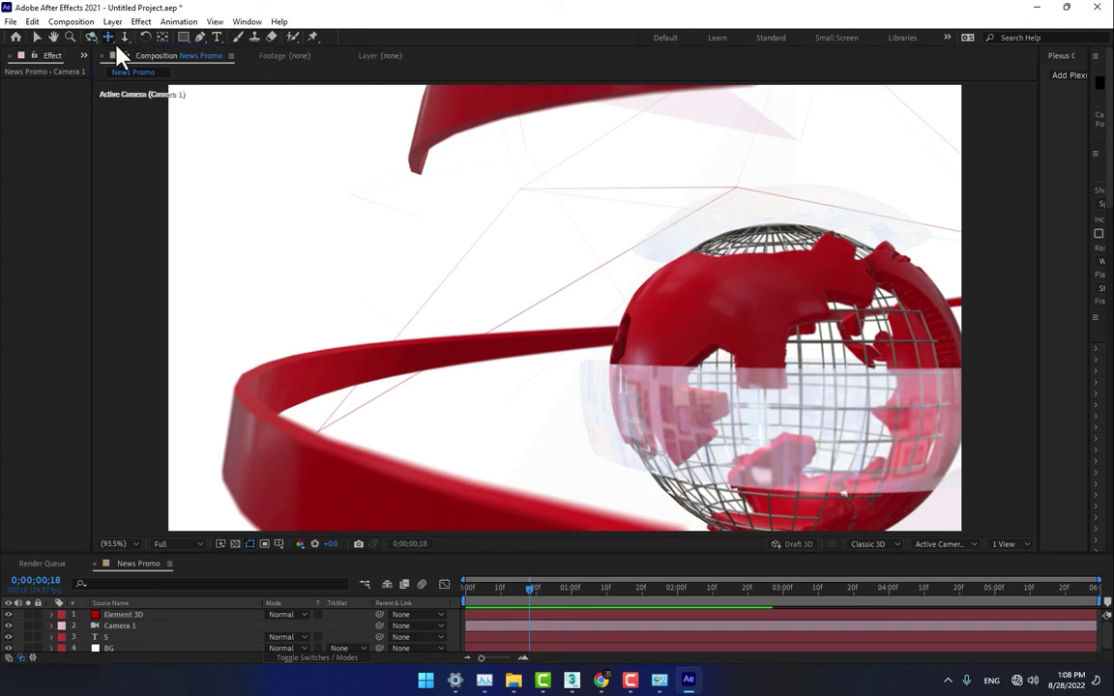
pyautogui.moveTo(614, 298); pyautogui.dragTo(703, 320)
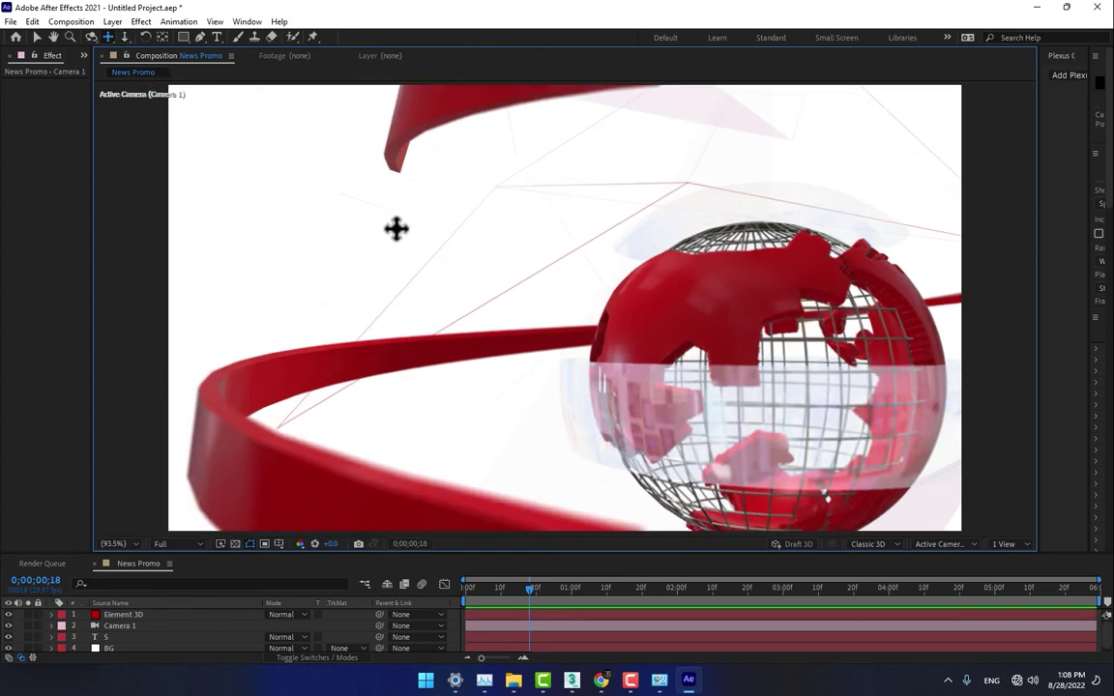
pyautogui.moveTo(398, 220); pyautogui.dragTo(393, 237)
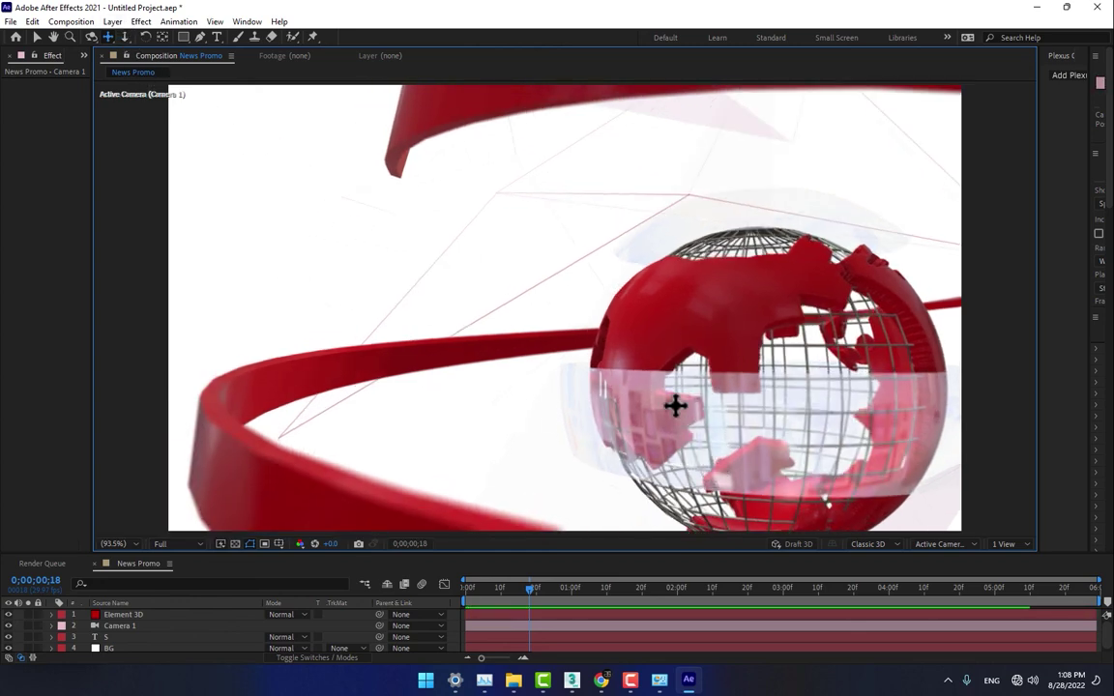
pyautogui.moveTo(667, 380); pyautogui.dragTo(666, 370)
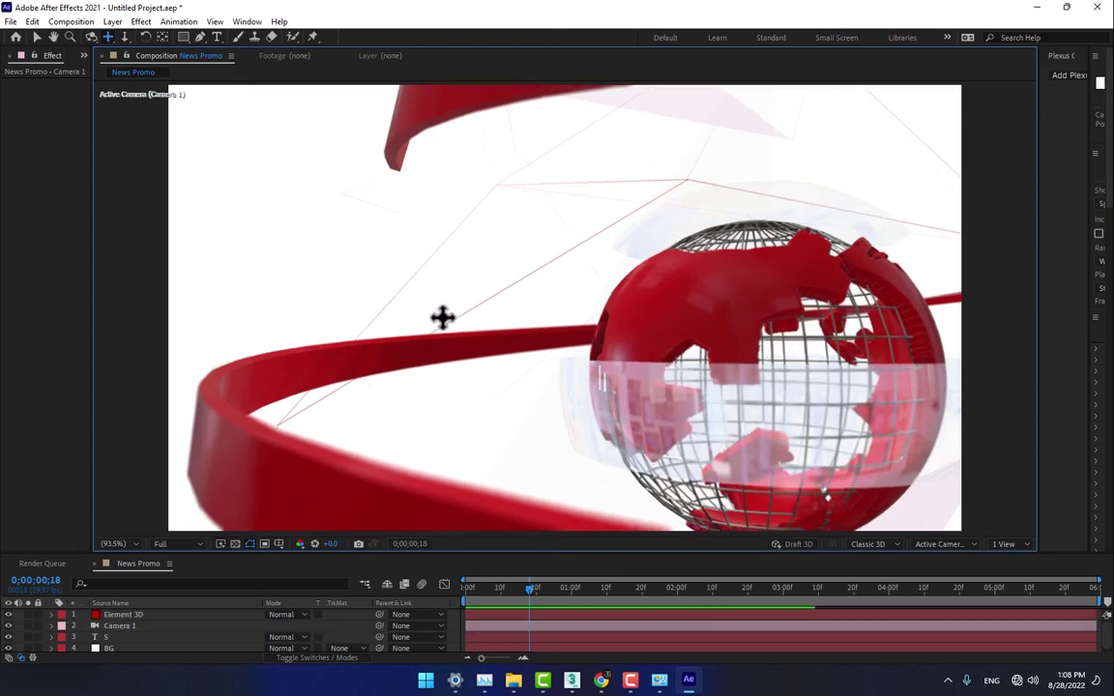